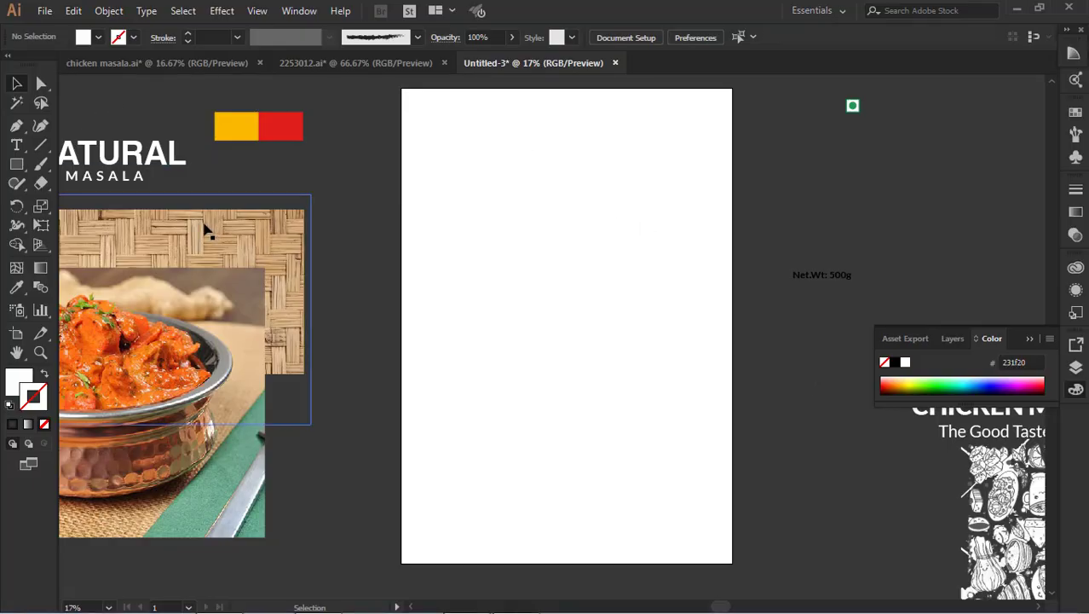
Move the woven texture to the artboard top and draw a rectangle covering the area below.
{"action": "left_click_drag", "start_coordinate": [204, 228], "coordinate": [633, 109]}
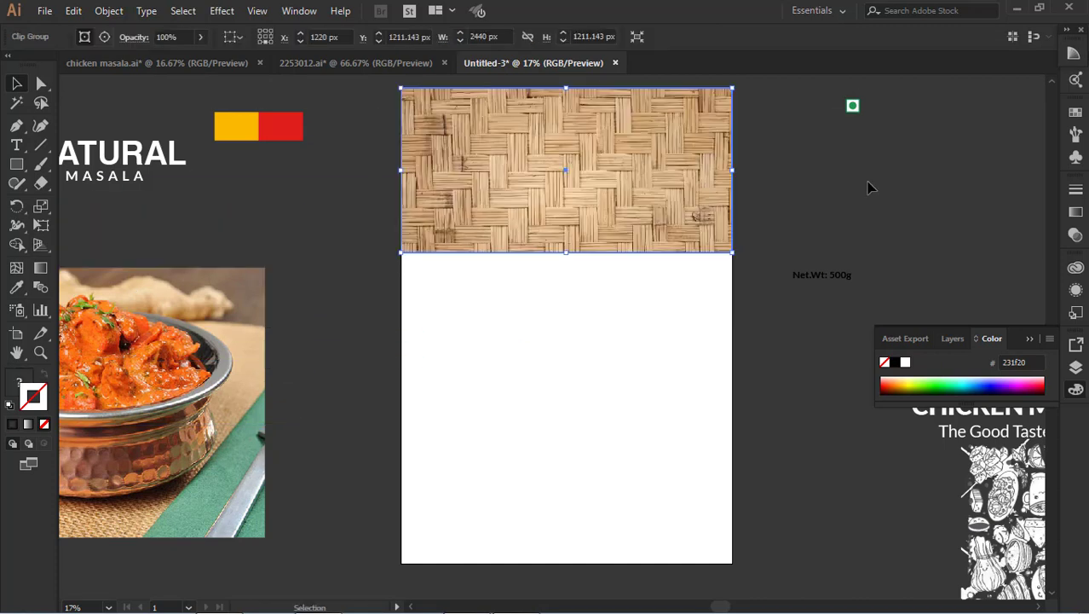
{"action": "left_click", "coordinate": [76, 234]}
{"action": "key", "text": "m"}
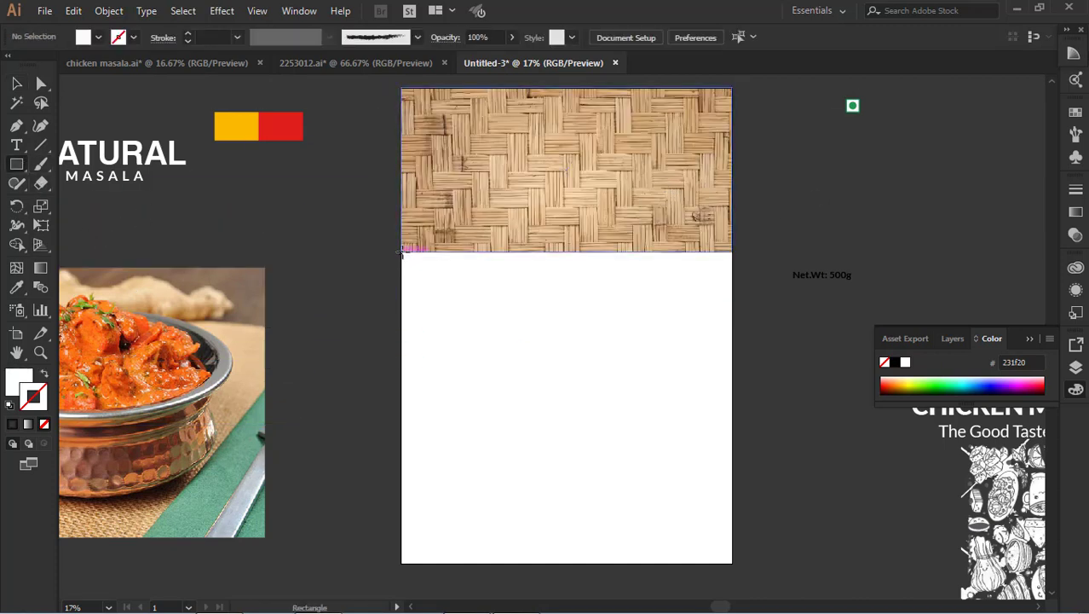
{"action": "left_click", "coordinate": [401, 252]}
{"action": "left_click", "coordinate": [598, 348]}
{"action": "left_click_drag", "start_coordinate": [401, 252], "coordinate": [731, 562]}
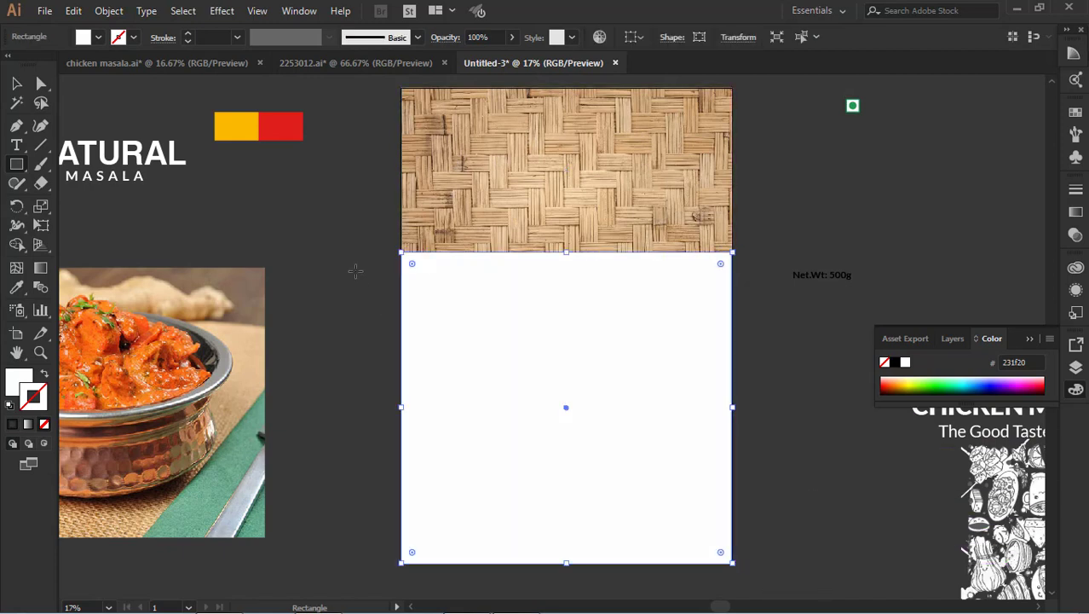
Fill the new rectangle with the sampled red and check its hex colour.
{"action": "key", "text": "i"}
{"action": "left_click", "coordinate": [281, 128]}
{"action": "left_click", "coordinate": [16, 83]}
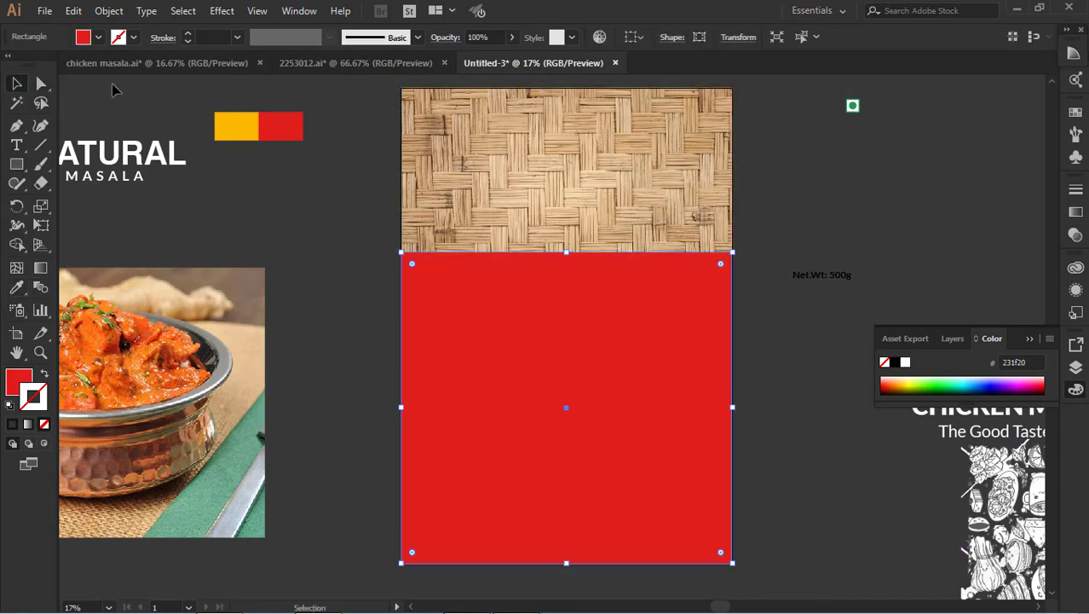
{"action": "left_click", "coordinate": [114, 90]}
{"action": "left_click", "coordinate": [652, 340]}
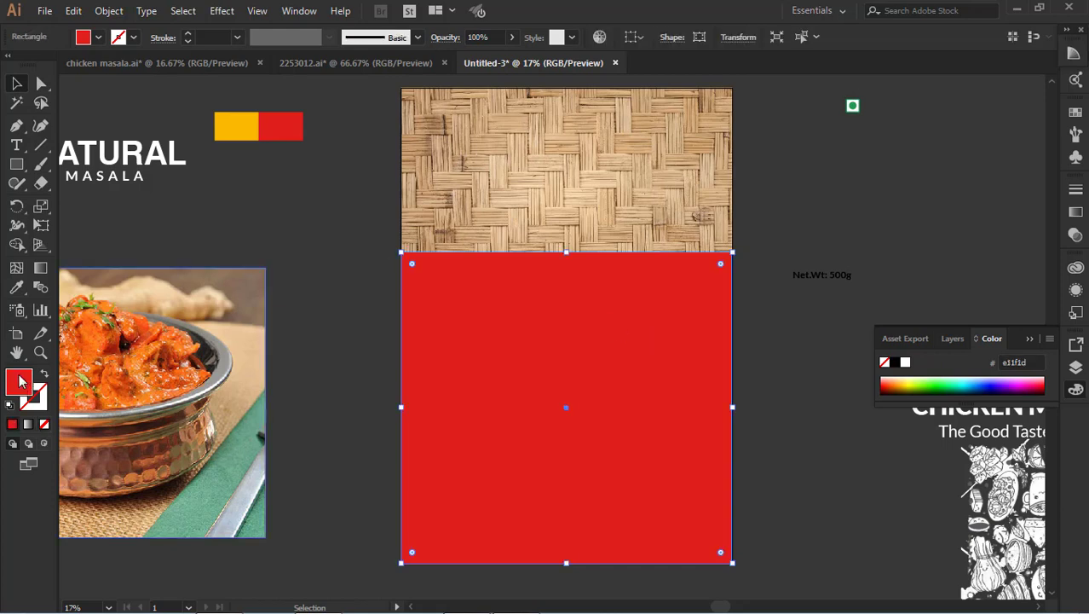
{"action": "double_click", "coordinate": [20, 381]}
{"action": "double_click", "coordinate": [979, 444]}
{"action": "left_click", "coordinate": [1041, 250]}
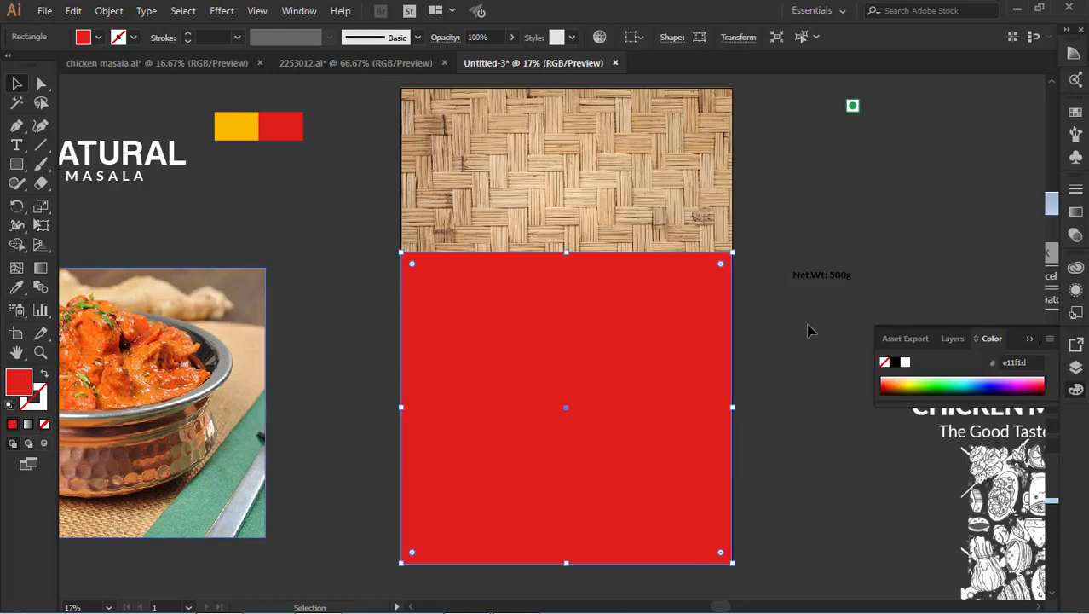
Select the woven texture group and isolate it to edit the image.
{"action": "left_click", "coordinate": [729, 217]}
{"action": "scroll", "coordinate": [770, 231], "scroll_direction": "up", "scroll_amount": 2}
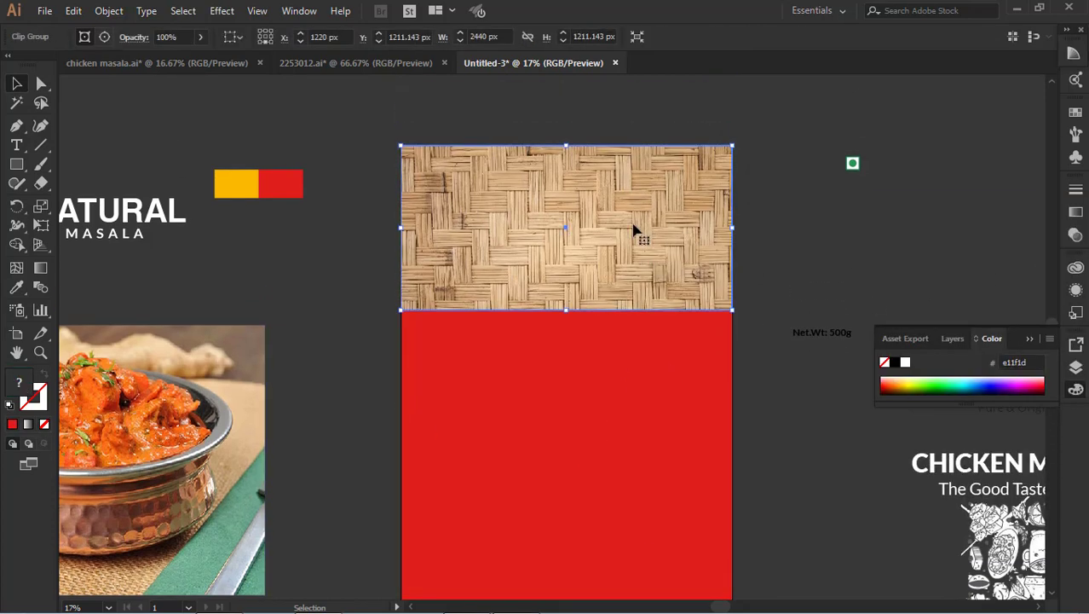
{"action": "double_click", "coordinate": [634, 230]}
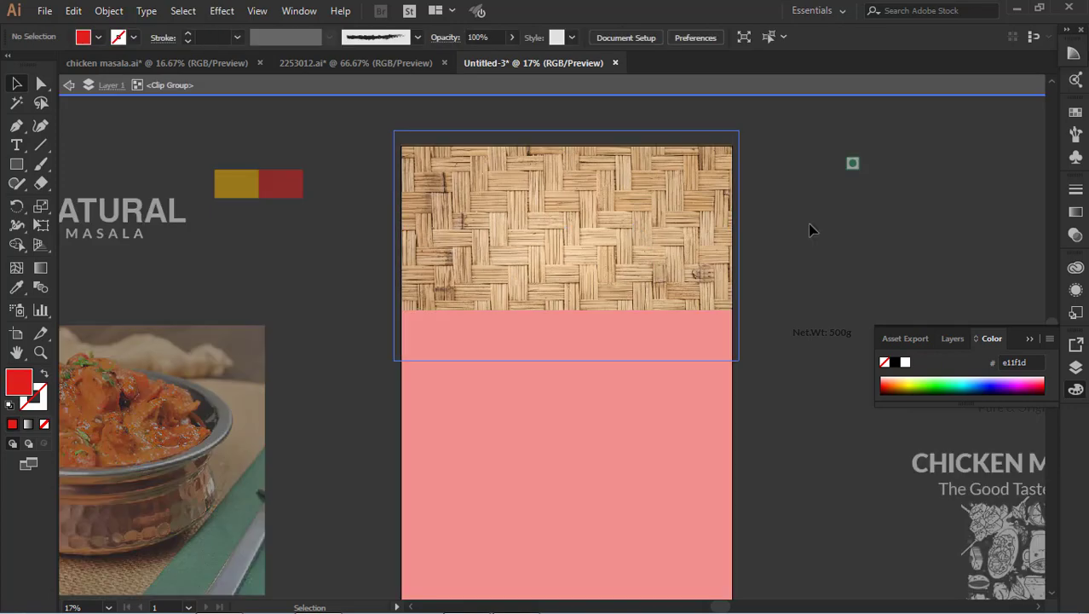
Set the texture image's blend mode to Soft Light and leave the isolated group.
{"action": "left_click", "coordinate": [1076, 213]}
{"action": "left_click", "coordinate": [981, 182]}
{"action": "left_click", "coordinate": [912, 207]}
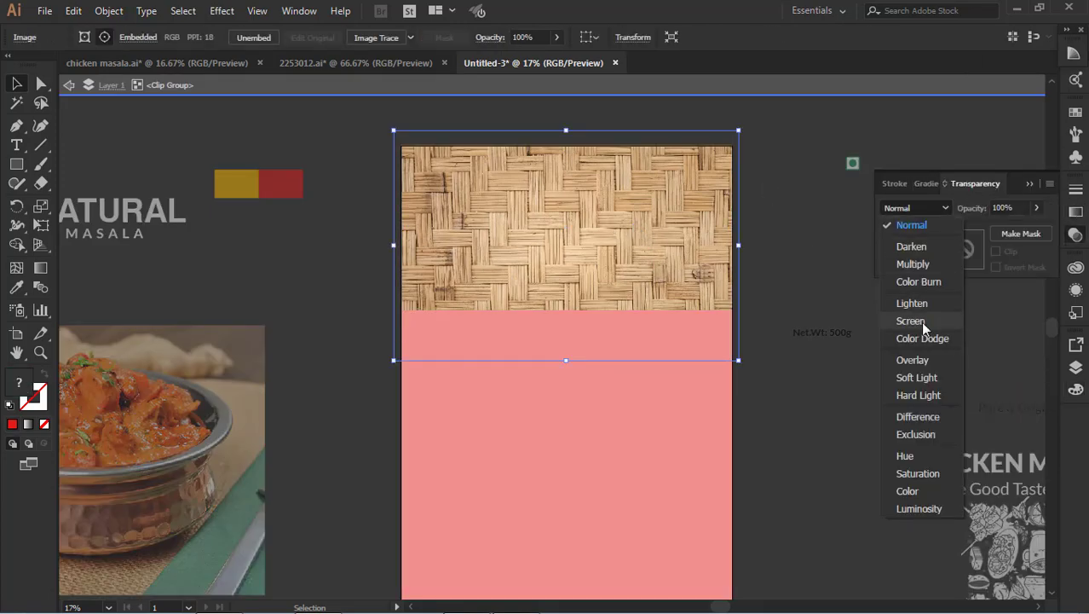
{"action": "left_click", "coordinate": [916, 377]}
{"action": "left_click", "coordinate": [820, 239]}
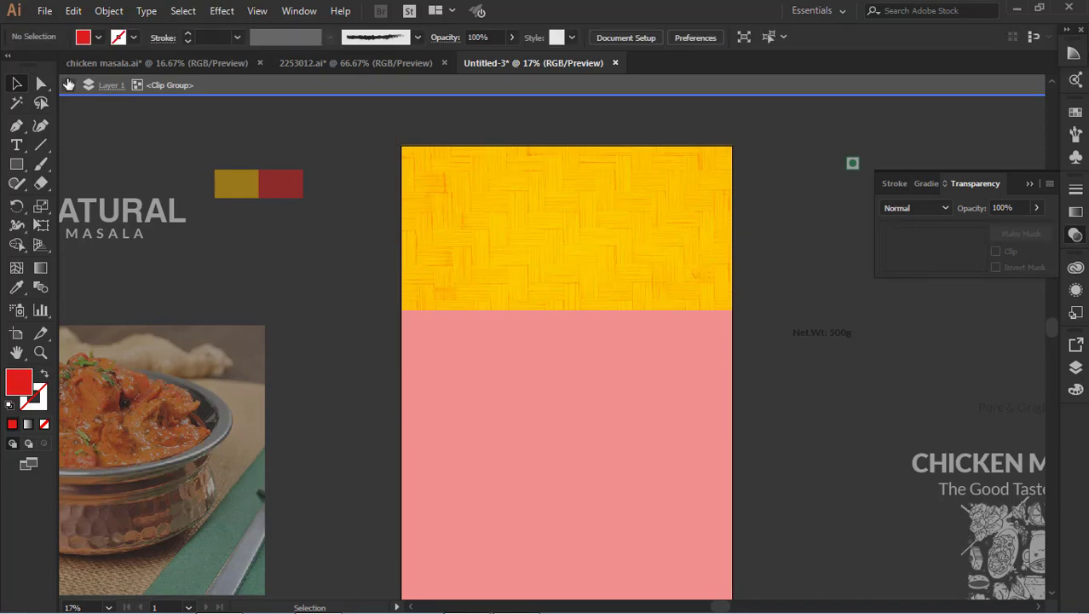
{"action": "left_click", "coordinate": [69, 84]}
Inspect the small yellow sample's hex fill colour, then deselect it.
{"action": "left_click", "coordinate": [634, 219]}
{"action": "left_click", "coordinate": [237, 183]}
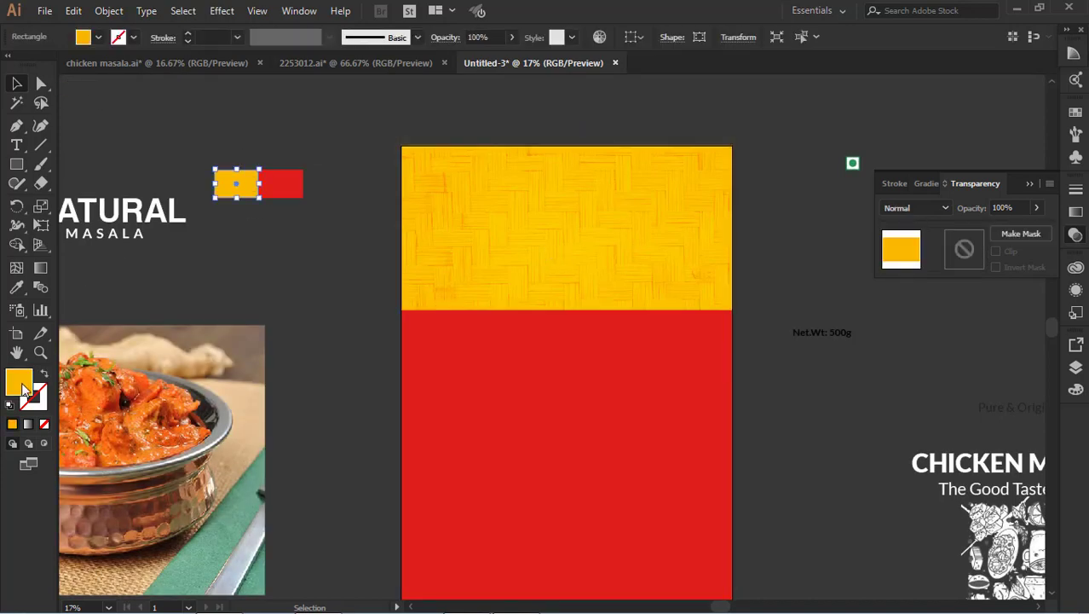
{"action": "double_click", "coordinate": [19, 383]}
{"action": "left_click", "coordinate": [972, 443]}
{"action": "left_click", "coordinate": [1041, 250]}
{"action": "scroll", "coordinate": [811, 360], "scroll_direction": "down", "scroll_amount": 3}
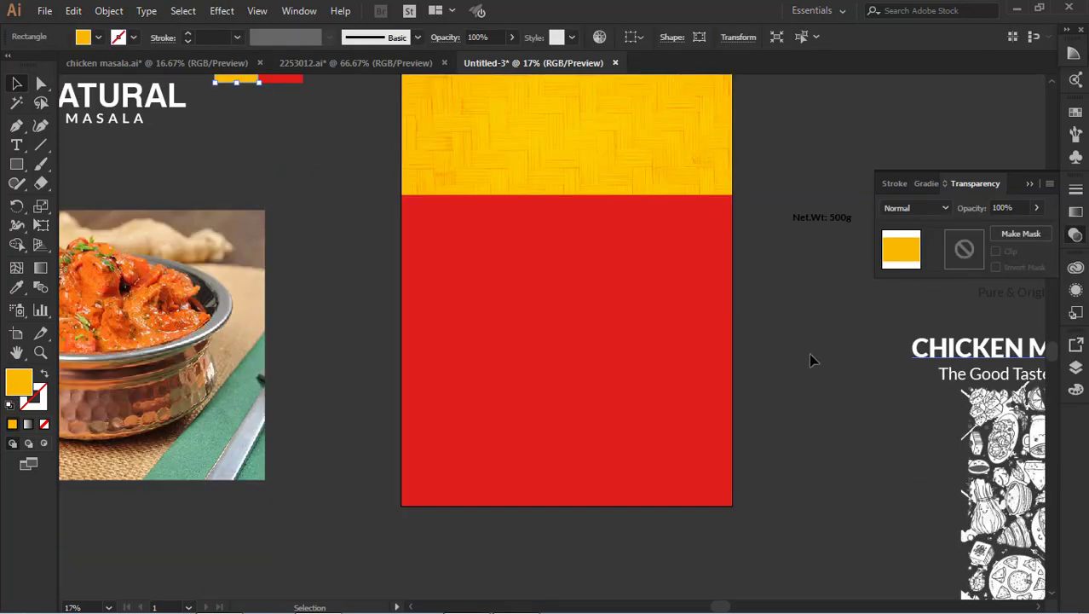
{"action": "scroll", "coordinate": [811, 360], "scroll_direction": "up", "scroll_amount": 2}
{"action": "left_click", "coordinate": [767, 304]}
Move the food-doodle pattern over the red area and check its placement.
{"action": "mouse_move", "coordinate": [1011, 492]}
{"action": "left_mouse_down"}
{"action": "mouse_move", "coordinate": [450, 345]}
{"action": "mouse_move", "coordinate": [395, 324]}
{"action": "mouse_move", "coordinate": [395, 313]}
{"action": "left_mouse_up"}
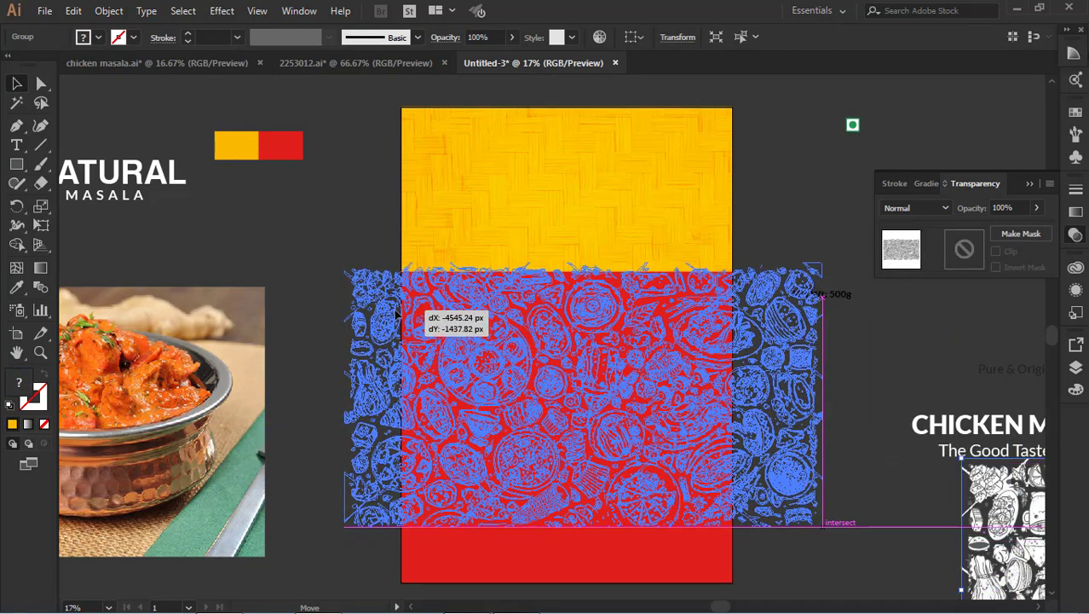
{"action": "left_click", "coordinate": [868, 389]}
{"action": "left_click", "coordinate": [785, 389]}
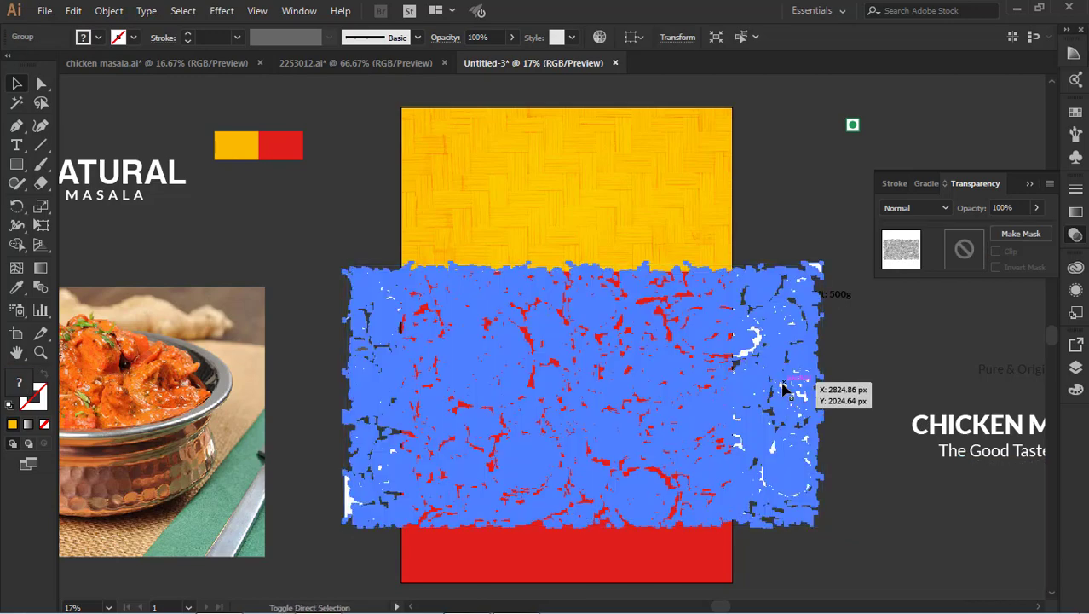
{"action": "left_click", "coordinate": [882, 373]}
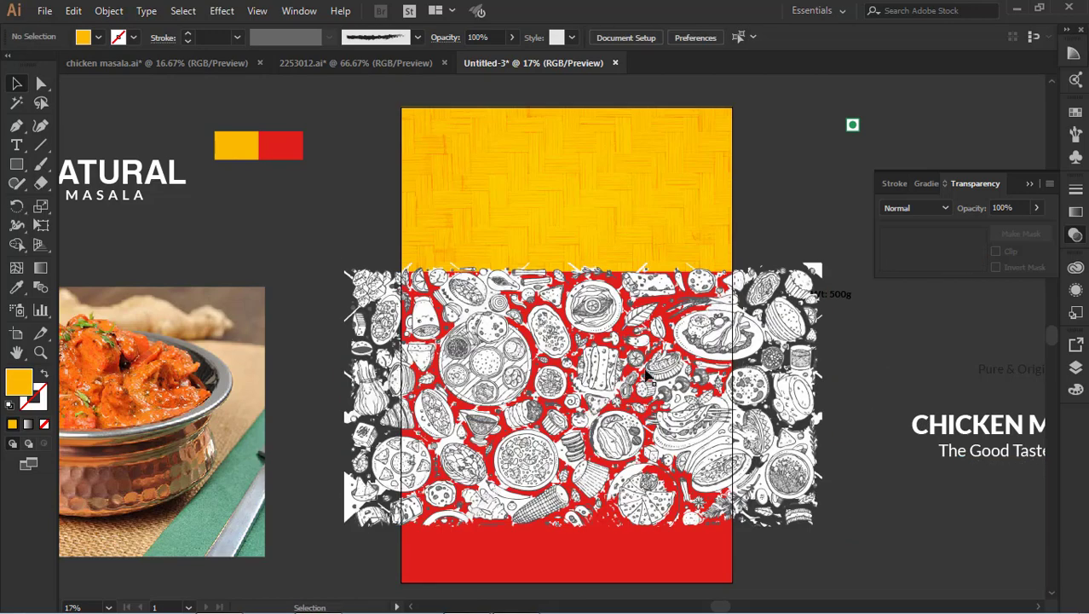
{"action": "left_click", "coordinate": [515, 484]}
Set the pattern to Multiply at about 19% opacity and nudge it slightly down.
{"action": "left_click", "coordinate": [937, 208]}
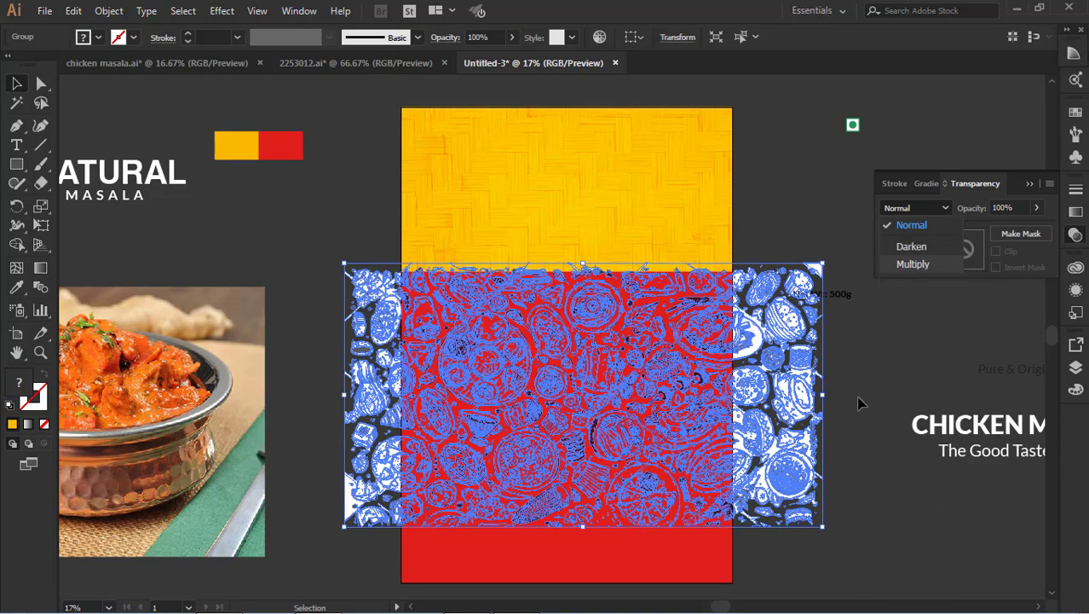
{"action": "left_click", "coordinate": [913, 264]}
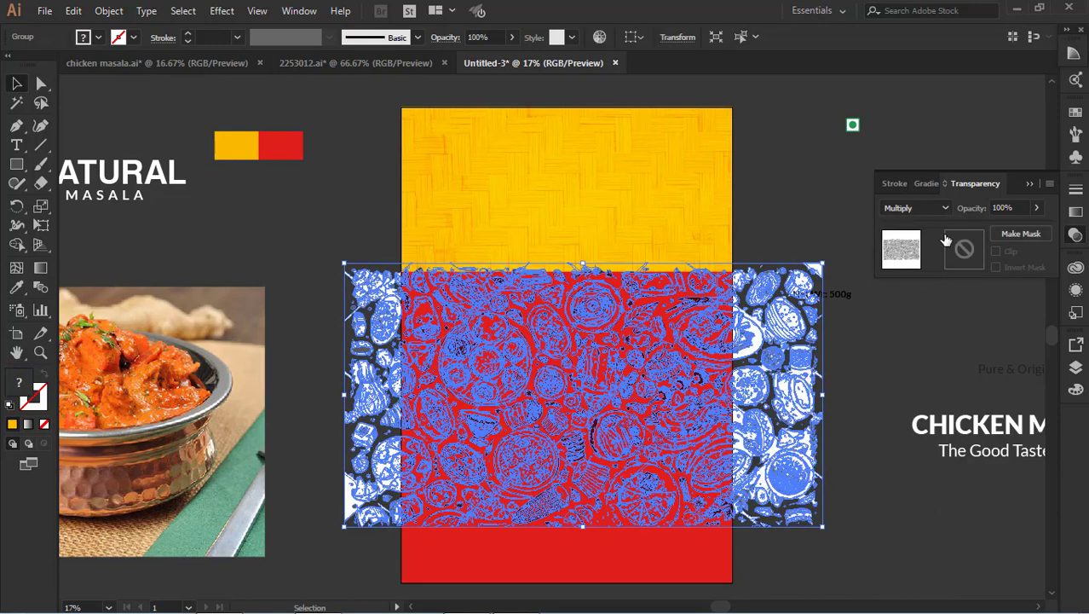
{"action": "left_click", "coordinate": [1037, 207]}
{"action": "left_click_drag", "start_coordinate": [1035, 228], "coordinate": [997, 230]}
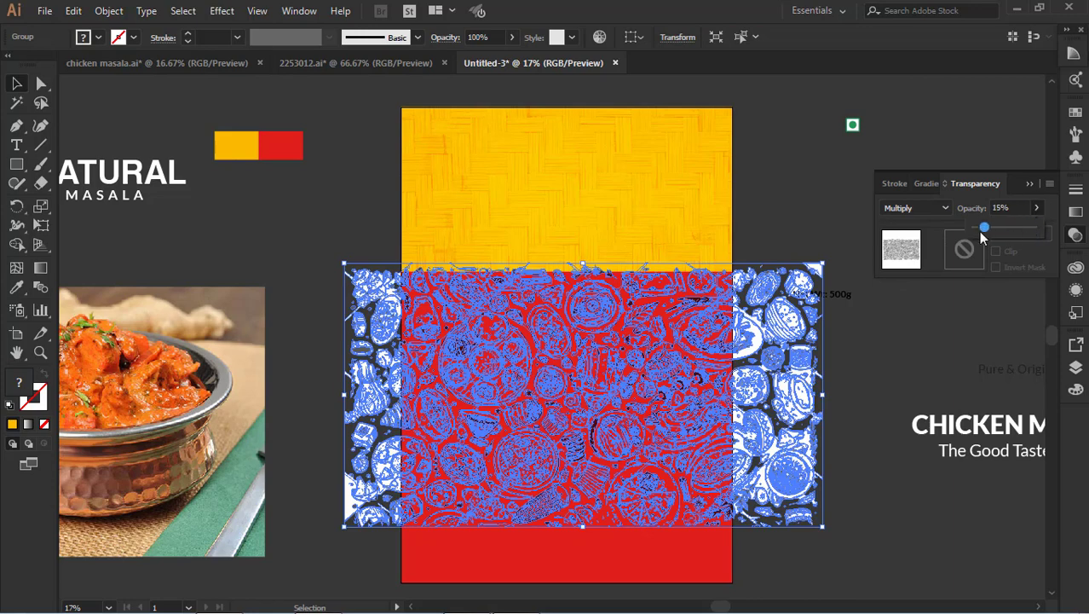
{"action": "left_click", "coordinate": [889, 376]}
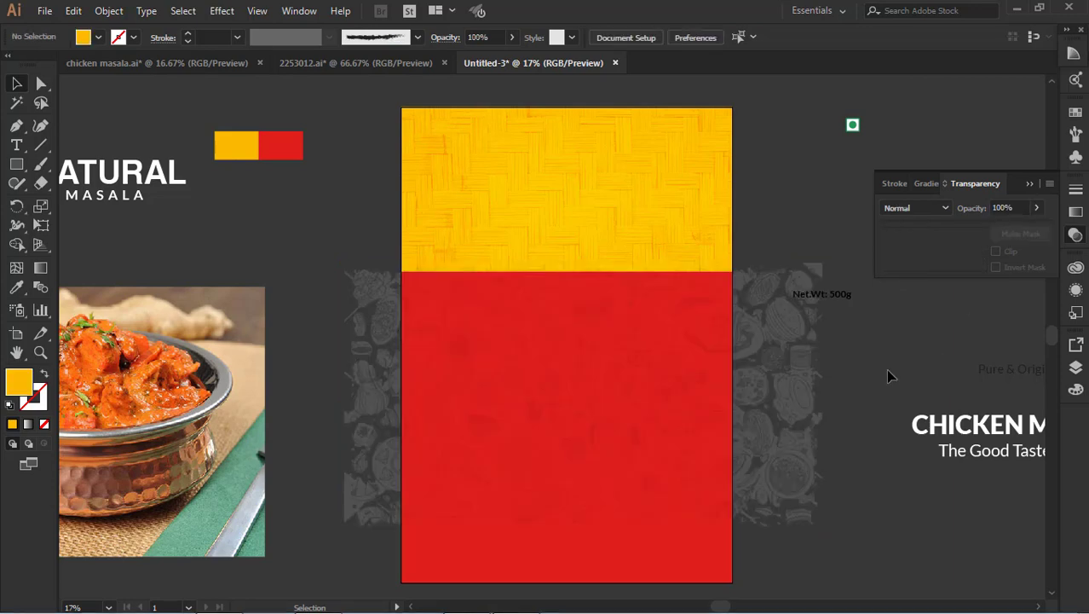
{"action": "left_click", "coordinate": [769, 376]}
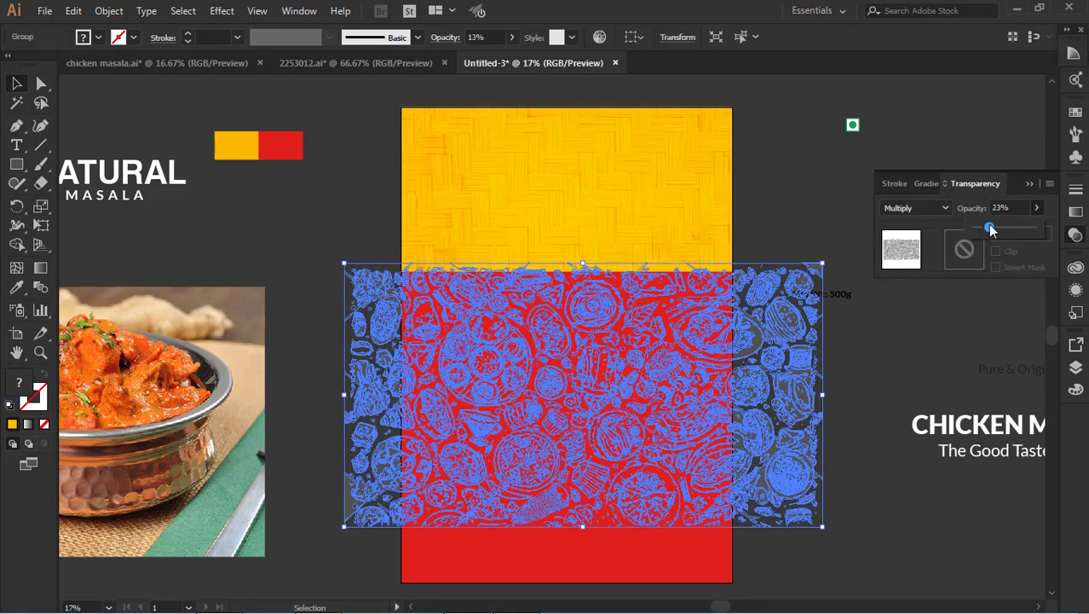
{"action": "left_click", "coordinate": [902, 386]}
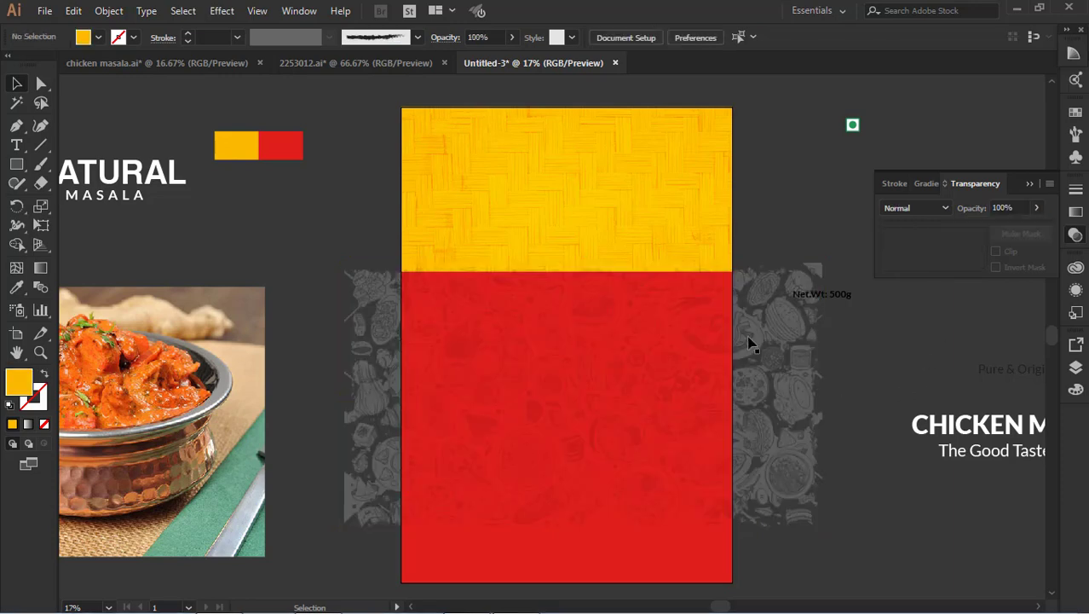
{"action": "left_click_drag", "start_coordinate": [750, 344], "coordinate": [751, 352]}
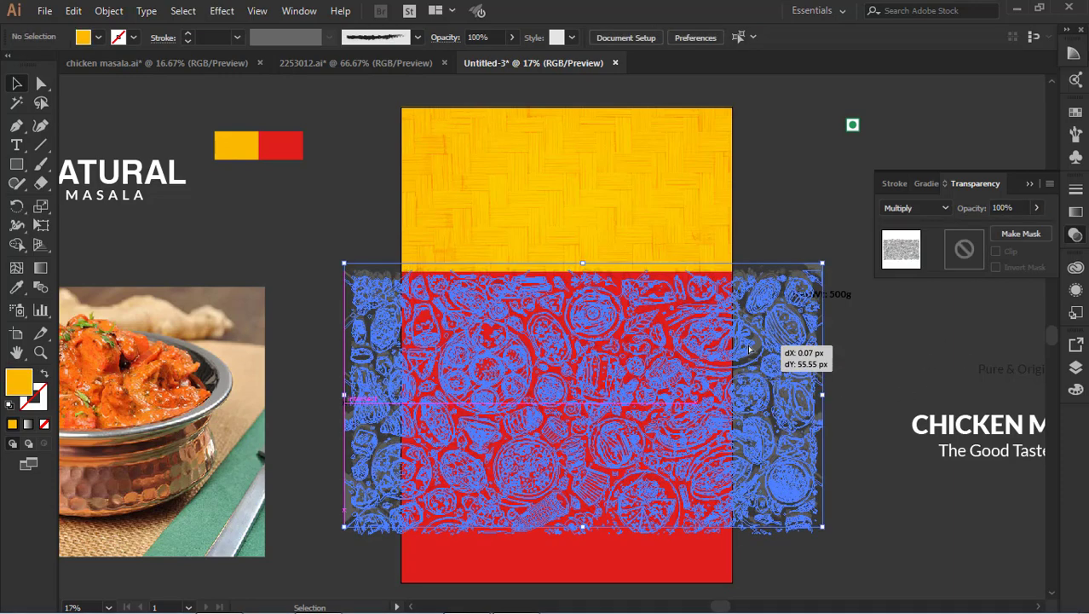
{"action": "left_click", "coordinate": [902, 367]}
Draw a large yellow ellipse over the red area, then move it up and enlarge it.
{"action": "left_click_drag", "start_coordinate": [585, 303], "coordinate": [626, 264]}
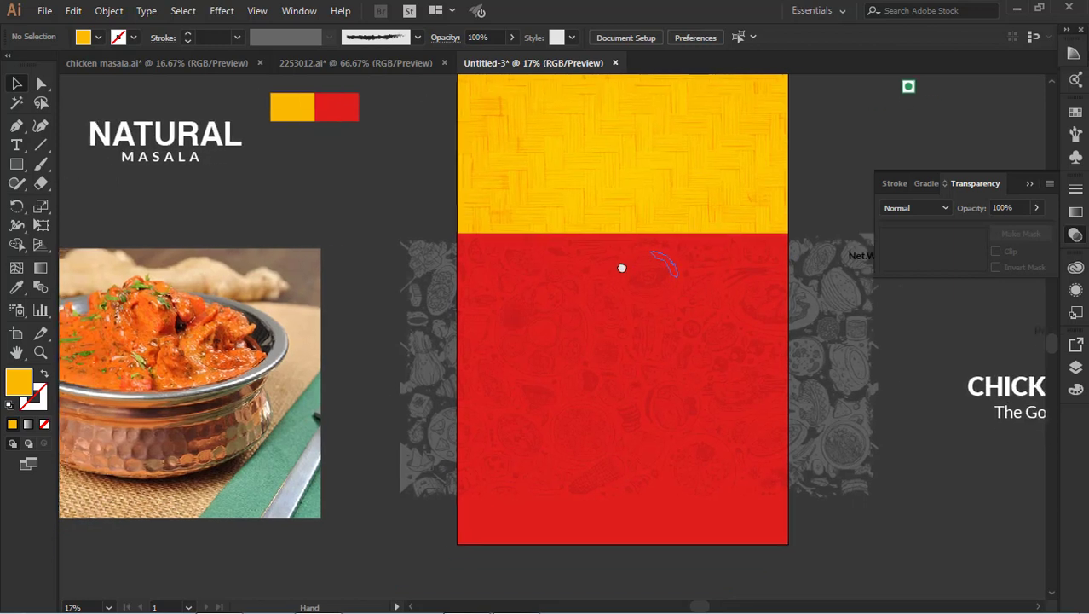
{"action": "left_click_drag", "start_coordinate": [14, 172], "coordinate": [85, 202]}
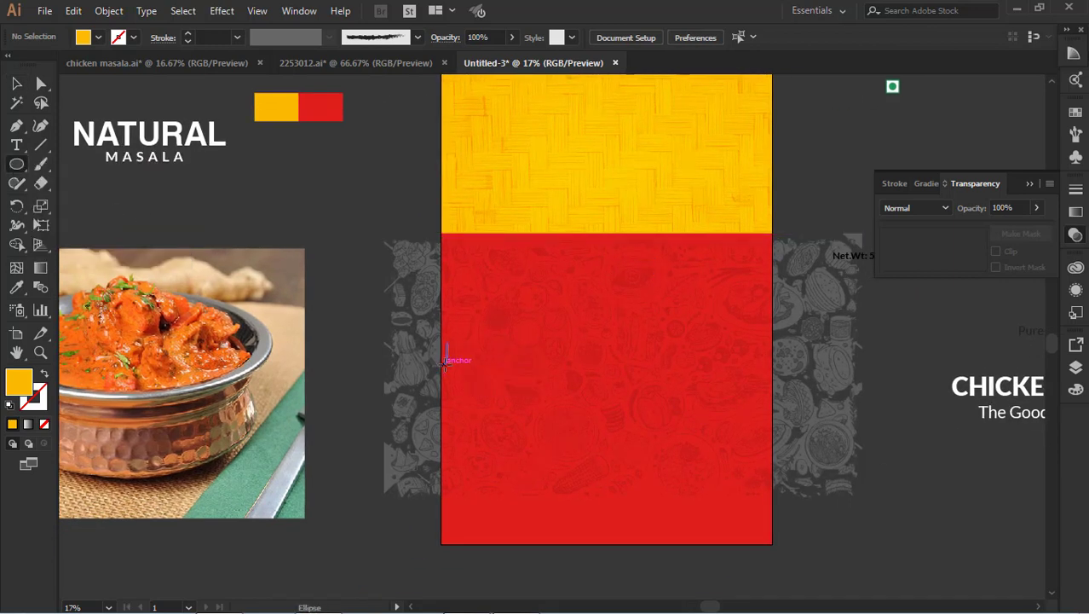
{"action": "left_click_drag", "start_coordinate": [437, 366], "coordinate": [797, 564]}
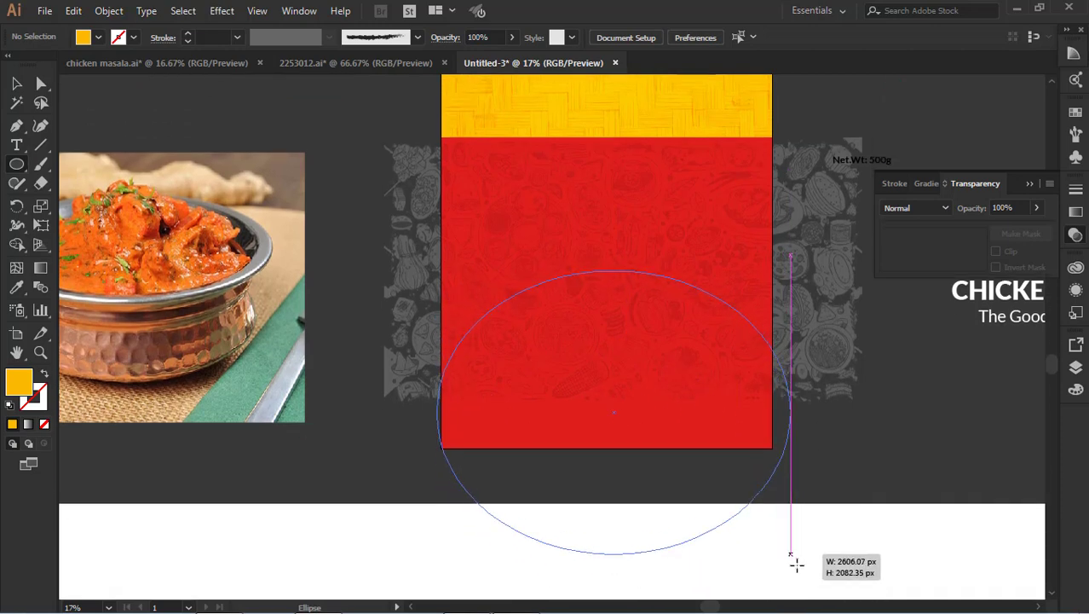
{"action": "key", "text": "v"}
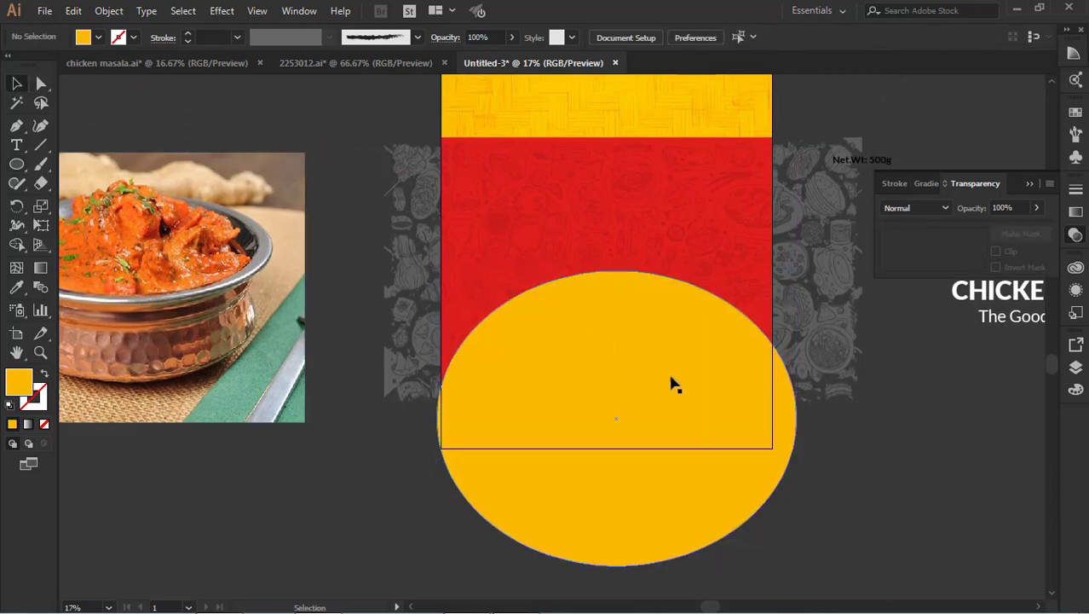
{"action": "left_click_drag", "start_coordinate": [677, 382], "coordinate": [664, 347]}
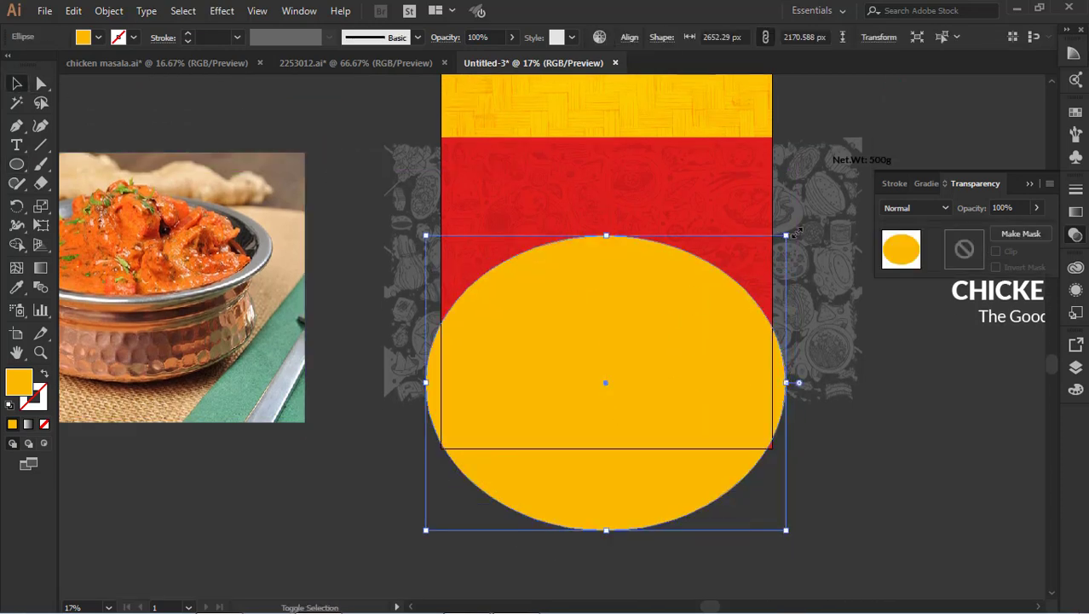
{"action": "left_click_drag", "start_coordinate": [797, 231], "coordinate": [806, 225]}
{"action": "left_click", "coordinate": [891, 406]}
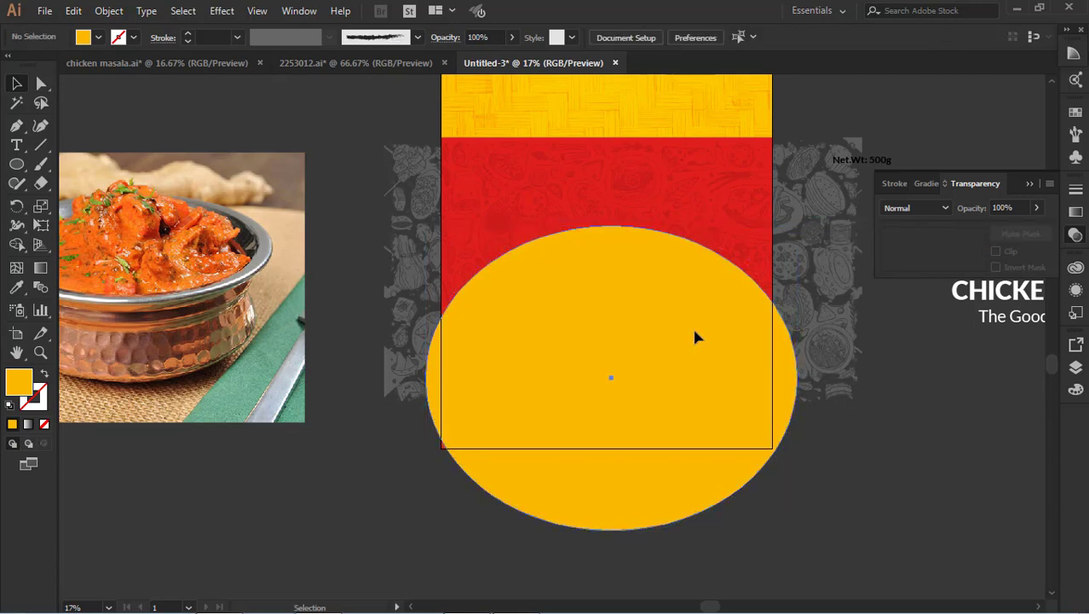
{"action": "left_click", "coordinate": [695, 338]}
Try centring the ellipse and red rectangle, undo it, and nudge the rectangle left.
{"action": "left_click", "coordinate": [655, 162], "text": "shift"}
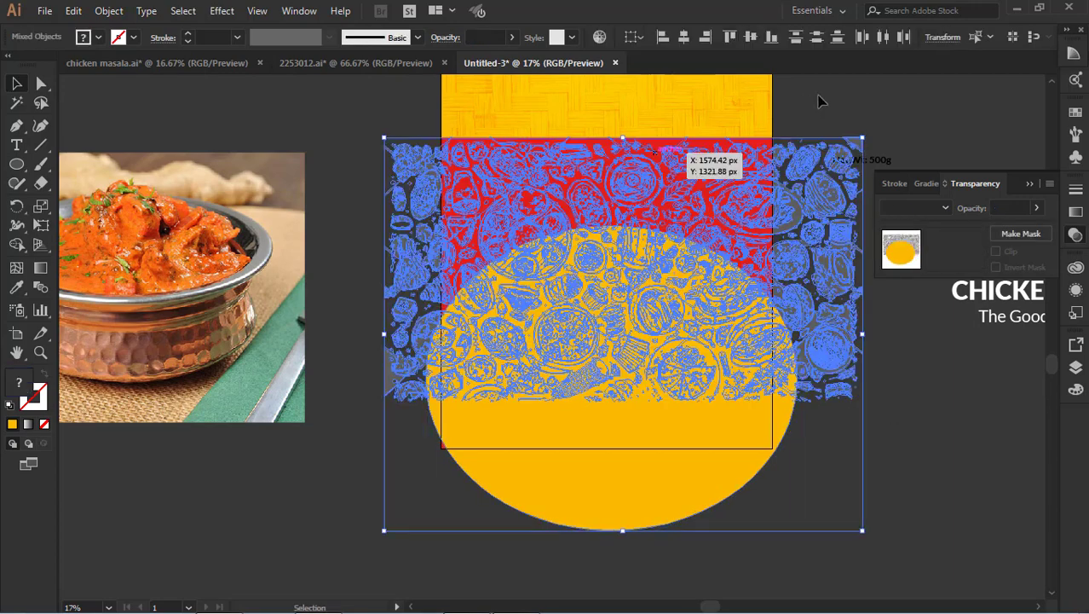
{"action": "left_click", "coordinate": [815, 97]}
{"action": "left_click", "coordinate": [693, 263]}
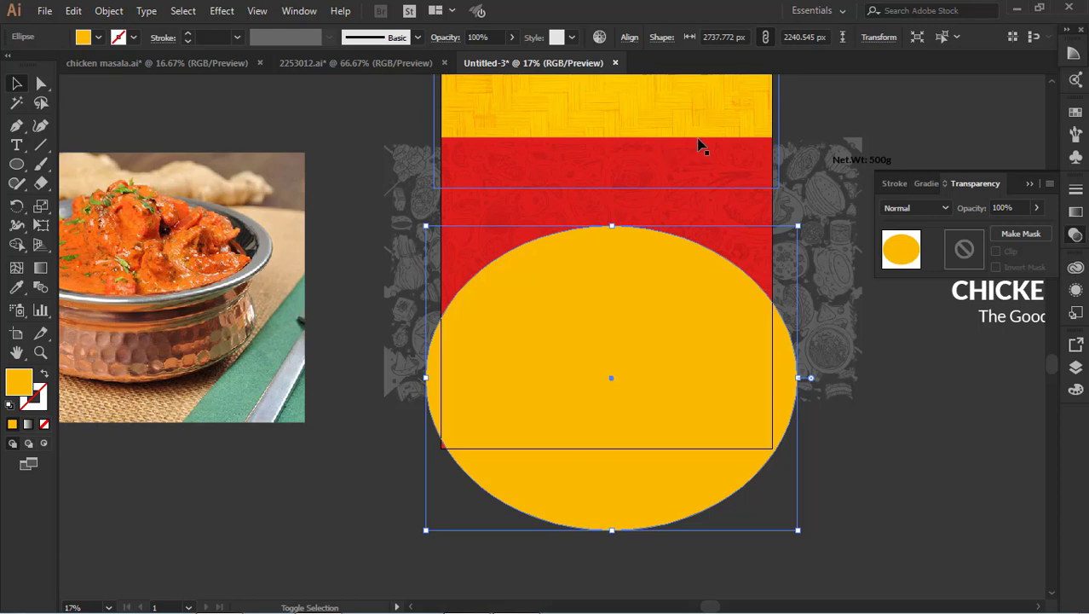
{"action": "left_click", "coordinate": [761, 145], "text": "shift"}
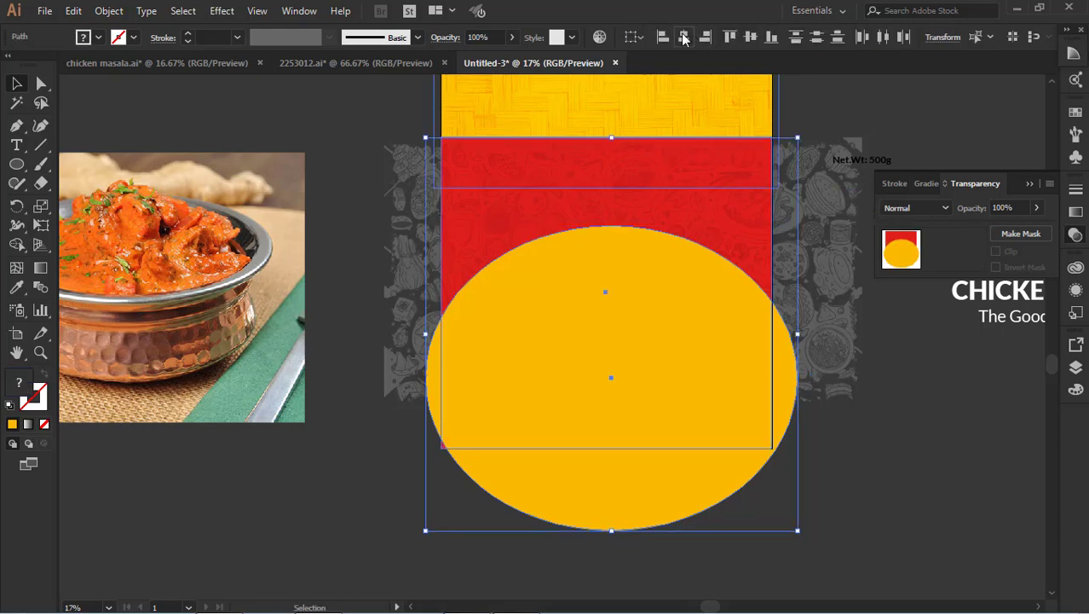
{"action": "left_click", "coordinate": [683, 37]}
{"action": "left_click", "coordinate": [750, 37]}
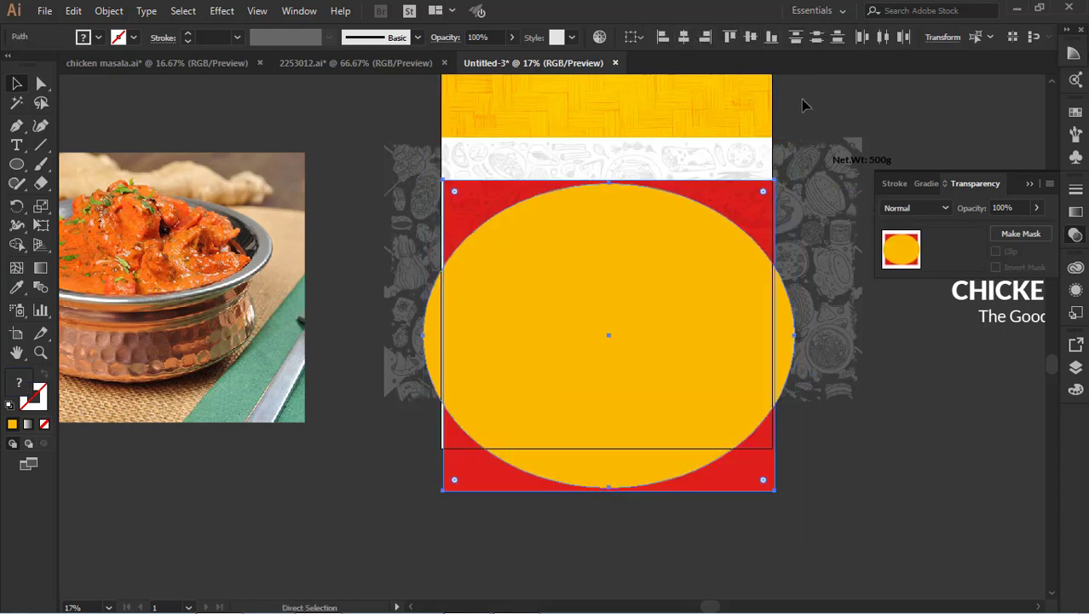
{"action": "key", "text": "ctrl+z"}
{"action": "key", "text": "ctrl+z"}
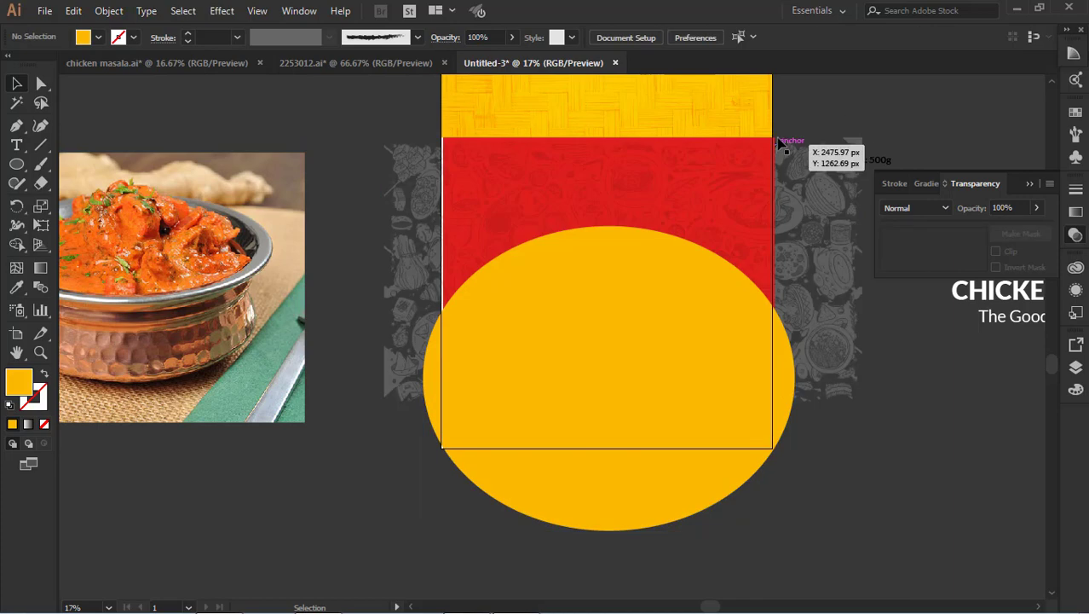
{"action": "left_click", "coordinate": [762, 143]}
{"action": "key", "text": "shift+Left"}
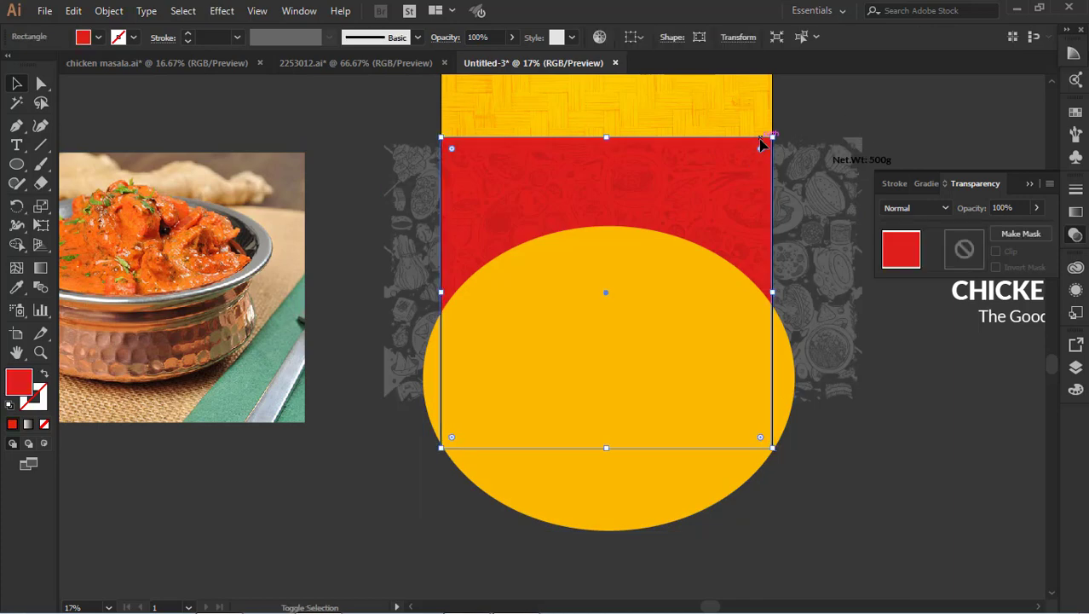
{"action": "left_click", "coordinate": [856, 117]}
Place the food photo behind the yellow ellipse and clip it inside the ellipse.
{"action": "left_click", "coordinate": [676, 324]}
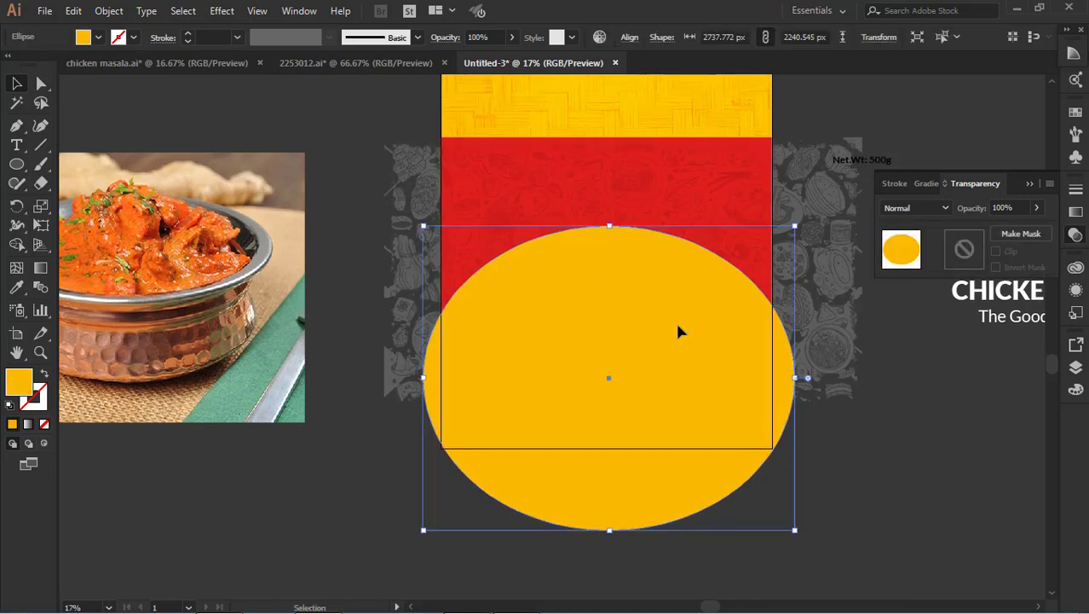
{"action": "left_click_drag", "start_coordinate": [676, 324], "coordinate": [699, 279]}
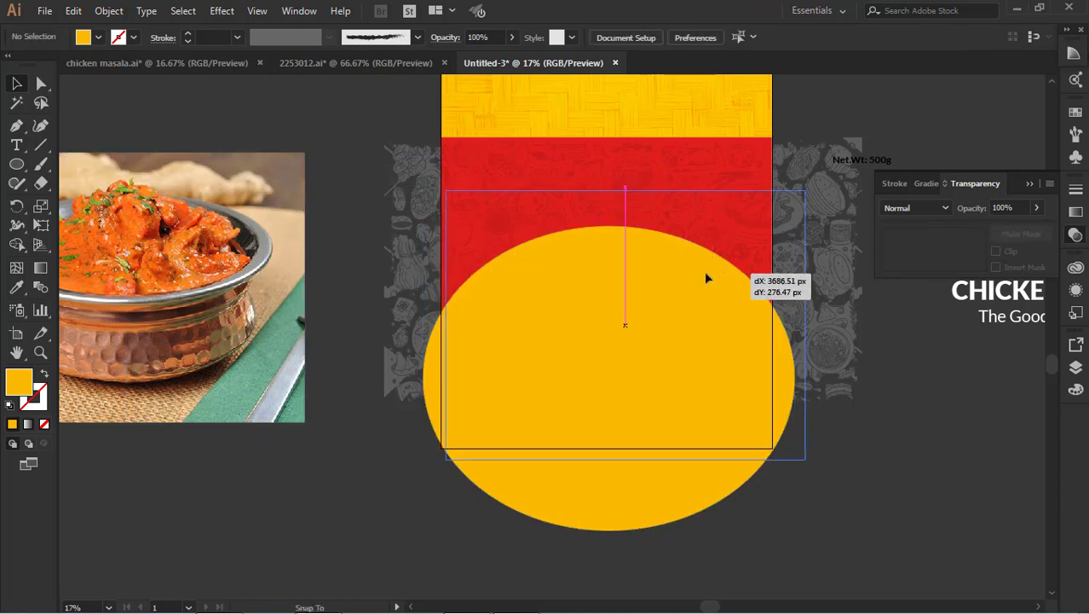
{"action": "left_click_drag", "start_coordinate": [699, 278], "coordinate": [692, 273]}
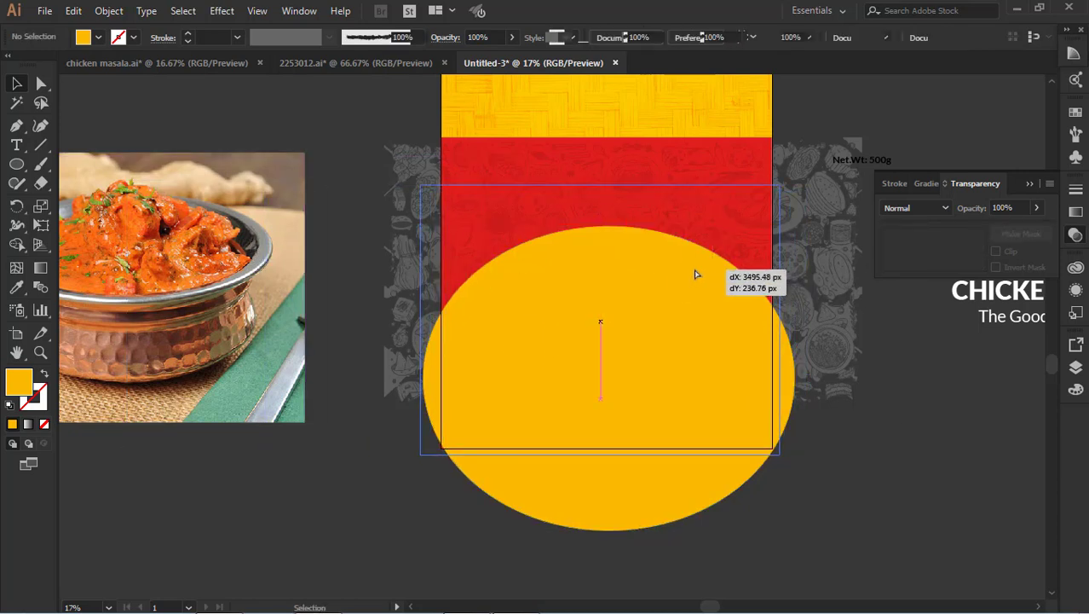
{"action": "left_click", "coordinate": [679, 319]}
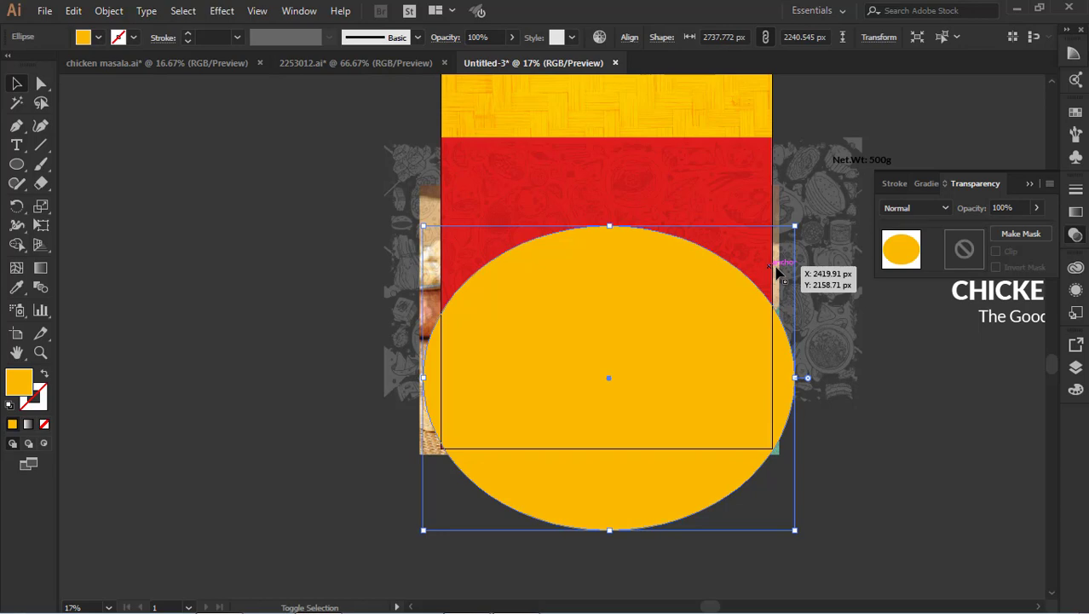
{"action": "left_click", "coordinate": [780, 459], "text": "shift"}
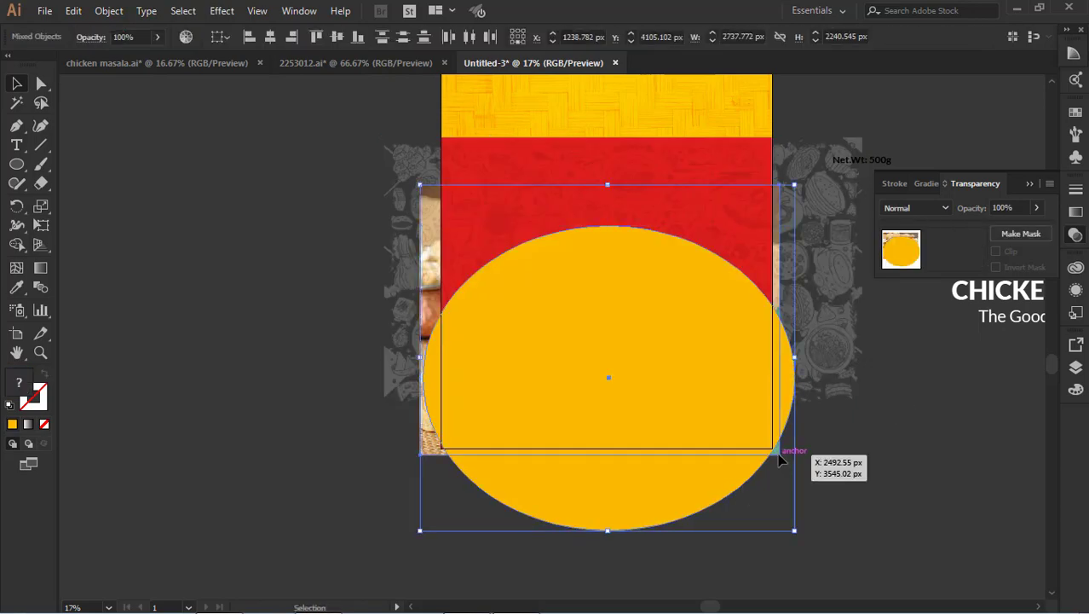
{"action": "right_click", "coordinate": [780, 458]}
{"action": "left_click", "coordinate": [839, 327]}
{"action": "left_click", "coordinate": [832, 445]}
Enlarge the clipping ellipse slightly and nudge the photo down inside it.
{"action": "scroll", "coordinate": [644, 396], "scroll_direction": "up", "scroll_amount": 1}
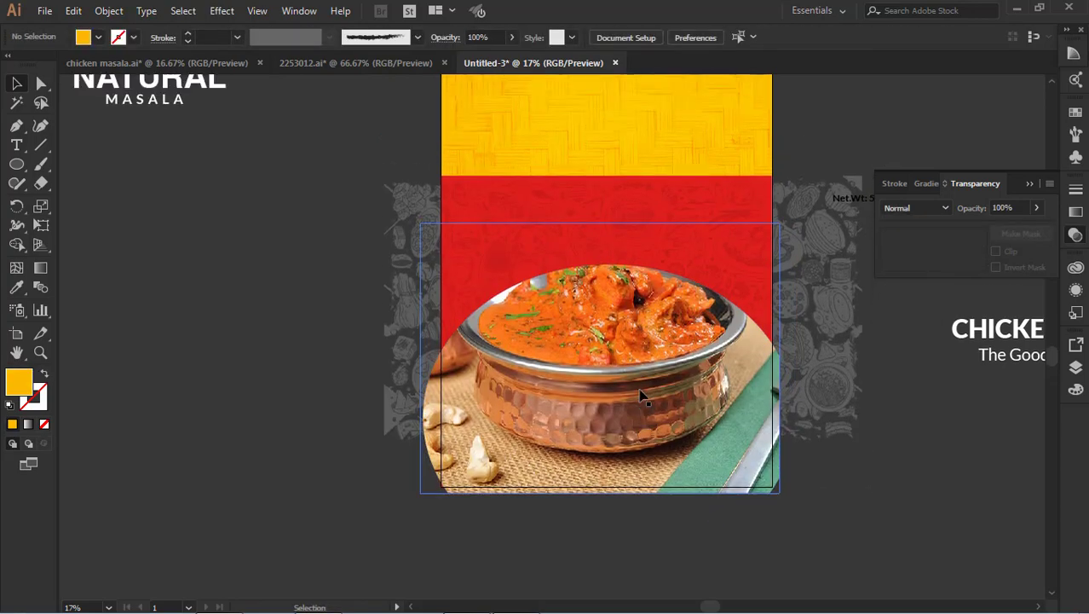
{"action": "left_click", "coordinate": [635, 401]}
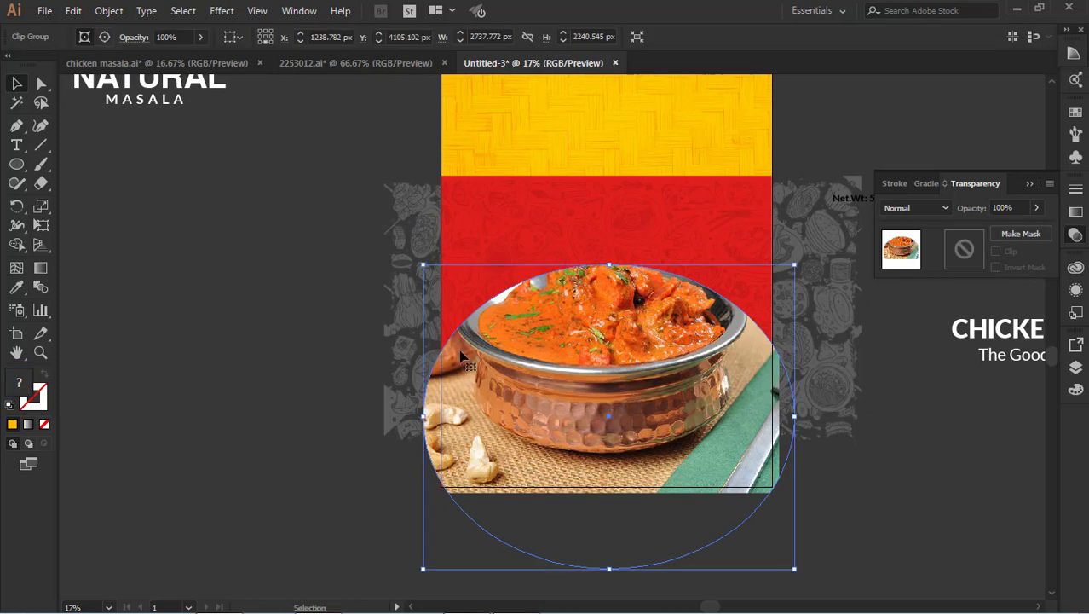
{"action": "left_click", "coordinate": [104, 37]}
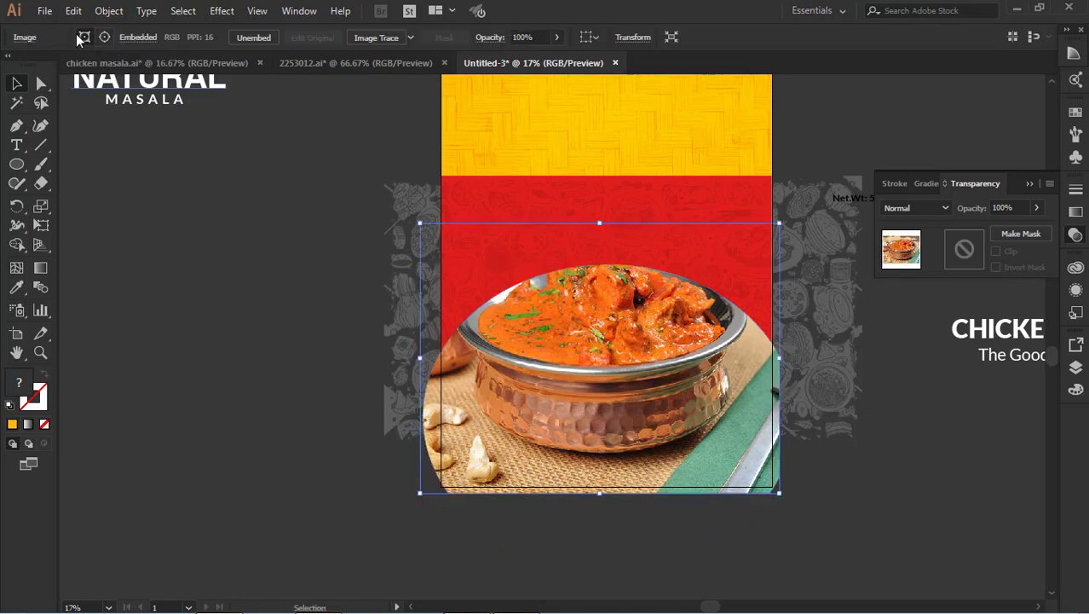
{"action": "left_click", "coordinate": [85, 37]}
{"action": "left_click_drag", "start_coordinate": [415, 573], "coordinate": [411, 577]}
{"action": "left_click", "coordinate": [754, 511]}
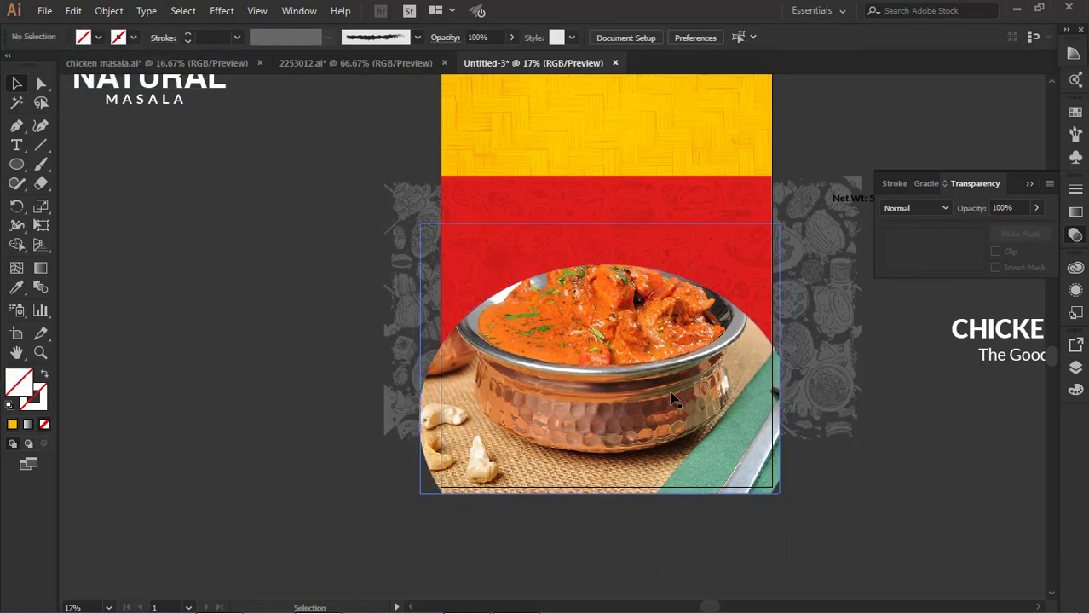
{"action": "left_click", "coordinate": [671, 398]}
{"action": "left_click", "coordinate": [105, 37]}
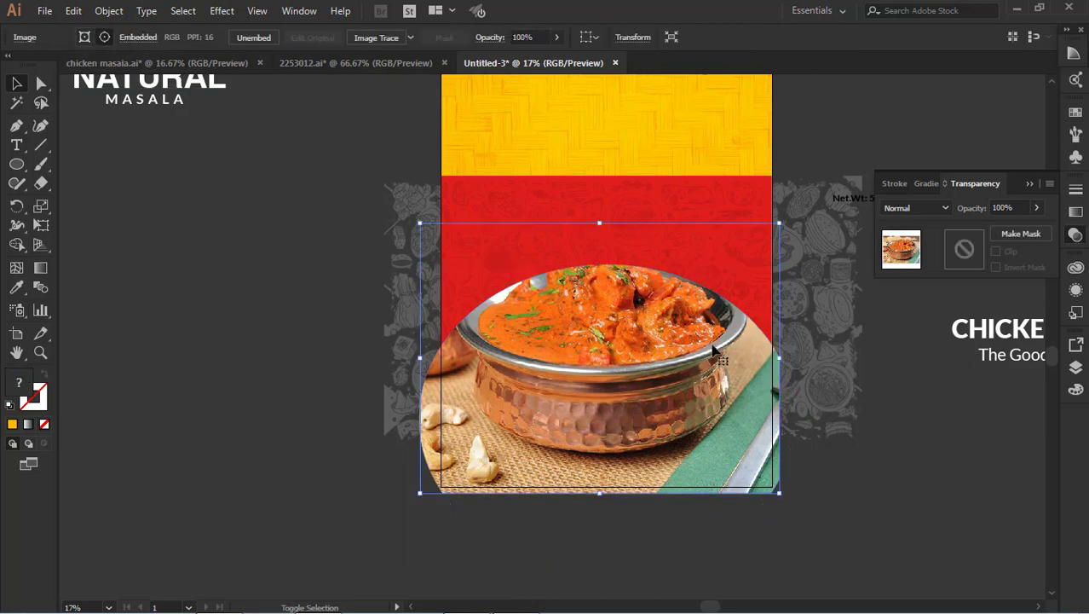
{"action": "key", "text": "Down"}
{"action": "key", "text": "Down"}
{"action": "key", "text": "Down"}
{"action": "key", "text": "Down"}
{"action": "key", "text": "Down"}
{"action": "key", "text": "Down"}
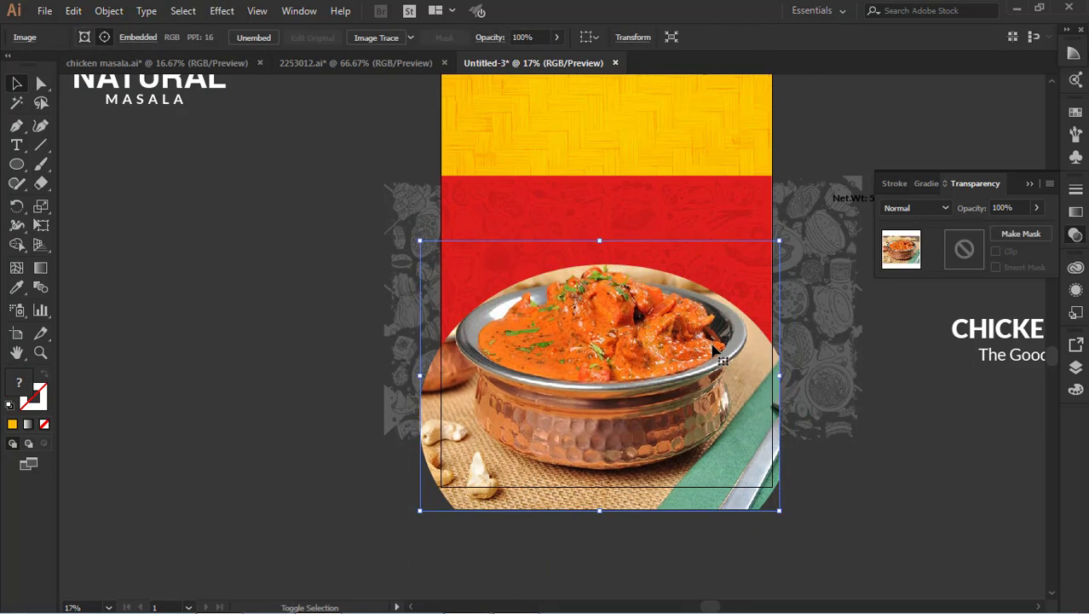
{"action": "key", "text": "Down"}
{"action": "key", "text": "Down"}
{"action": "key", "text": "Down"}
{"action": "key", "text": "Down"}
{"action": "key", "text": "Down"}
{"action": "key", "text": "Down"}
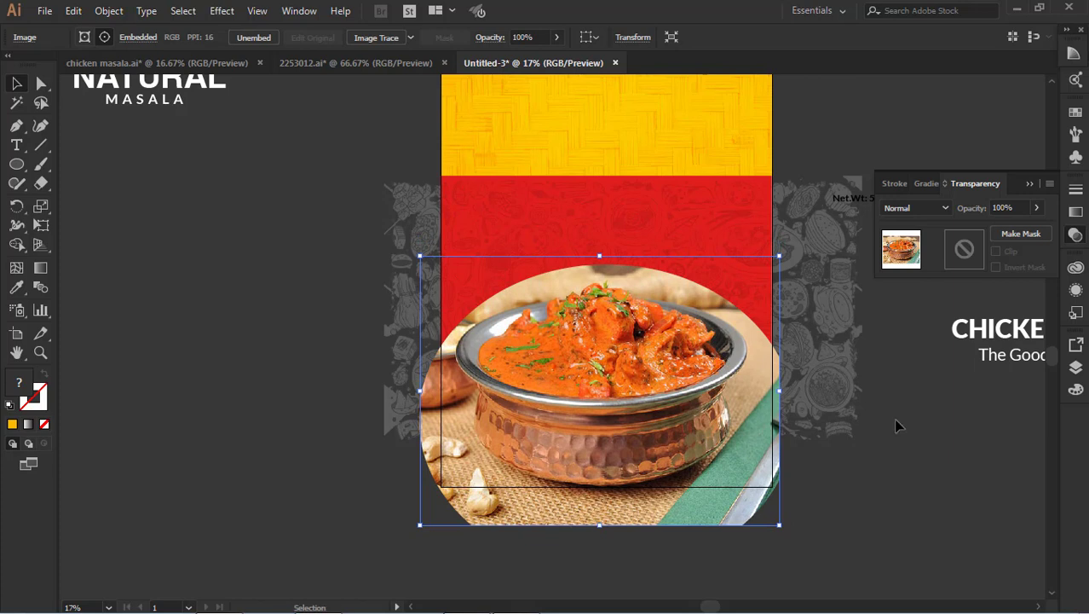
Select the ellipse clipping path and give its outline a white stroke.
{"action": "left_click", "coordinate": [941, 467]}
{"action": "left_click", "coordinate": [773, 418]}
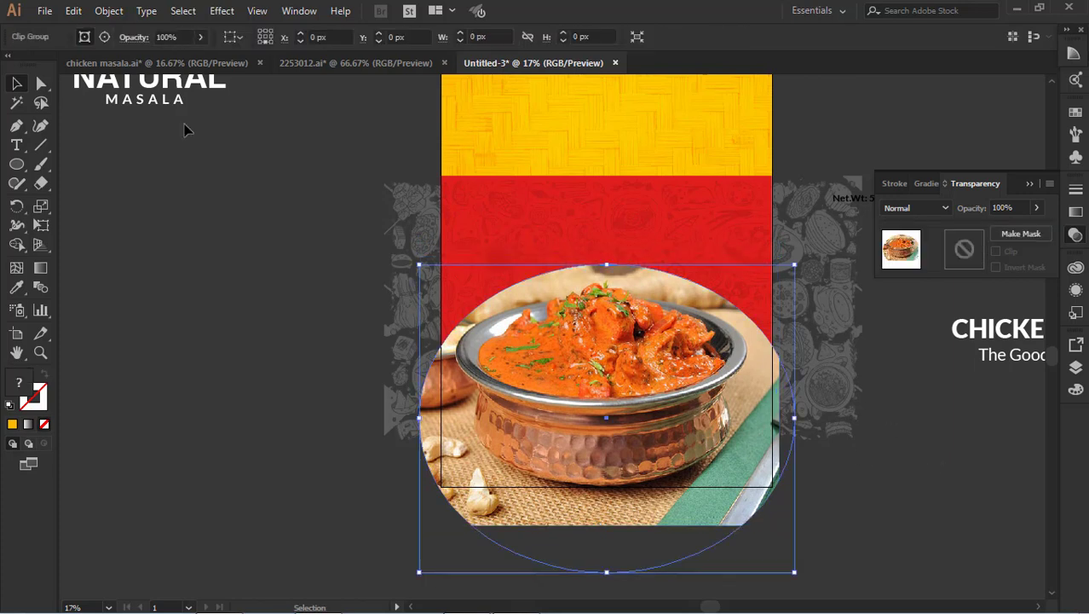
{"action": "left_click", "coordinate": [105, 36]}
{"action": "left_click", "coordinate": [85, 37]}
{"action": "left_click", "coordinate": [177, 37]}
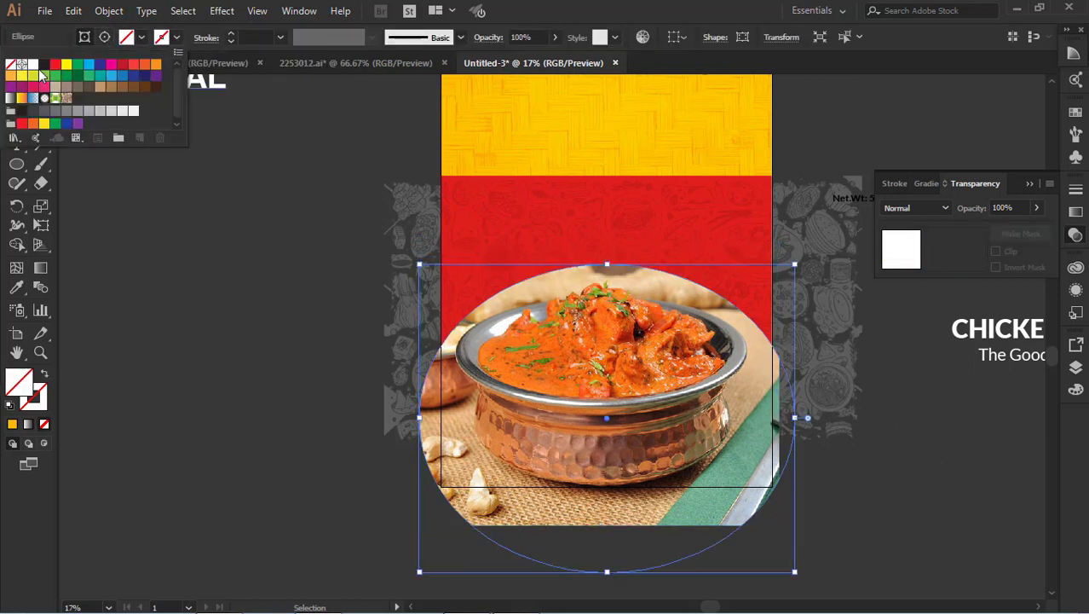
{"action": "left_click", "coordinate": [33, 64]}
Thicken the white outline, trying 10 and 20 pt before typing a weight of 15.
{"action": "left_click", "coordinate": [281, 38]}
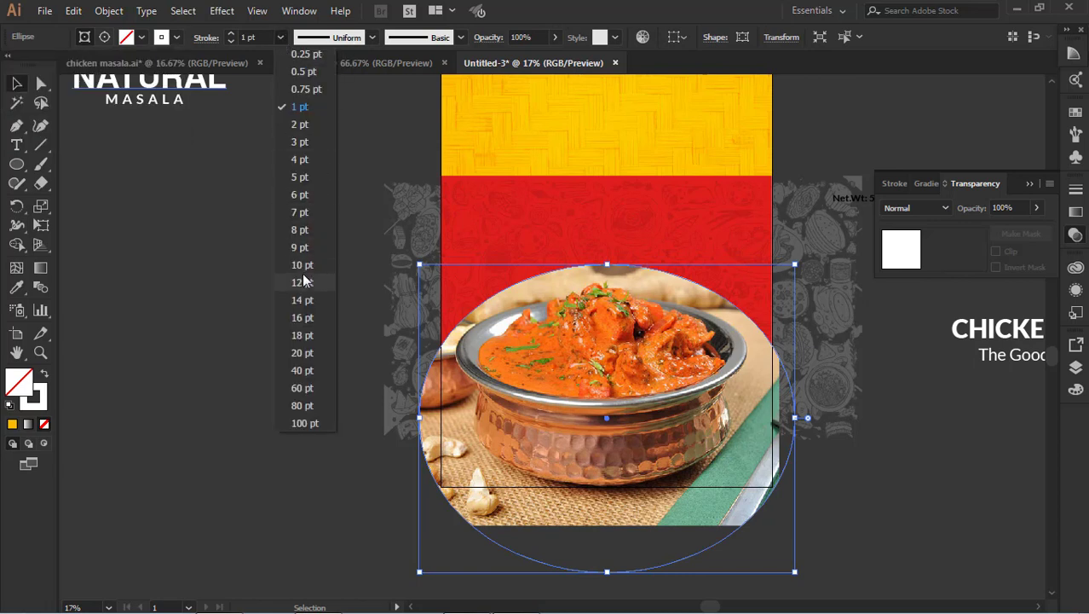
{"action": "left_click", "coordinate": [302, 265]}
{"action": "left_click", "coordinate": [280, 37]}
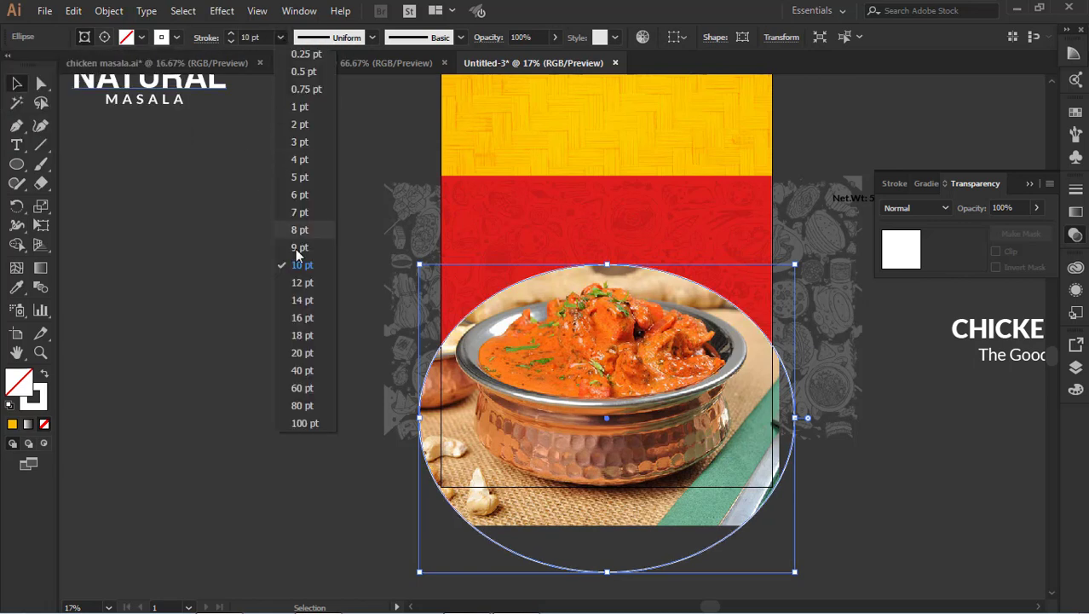
{"action": "left_click", "coordinate": [300, 362]}
{"action": "left_click", "coordinate": [280, 37]}
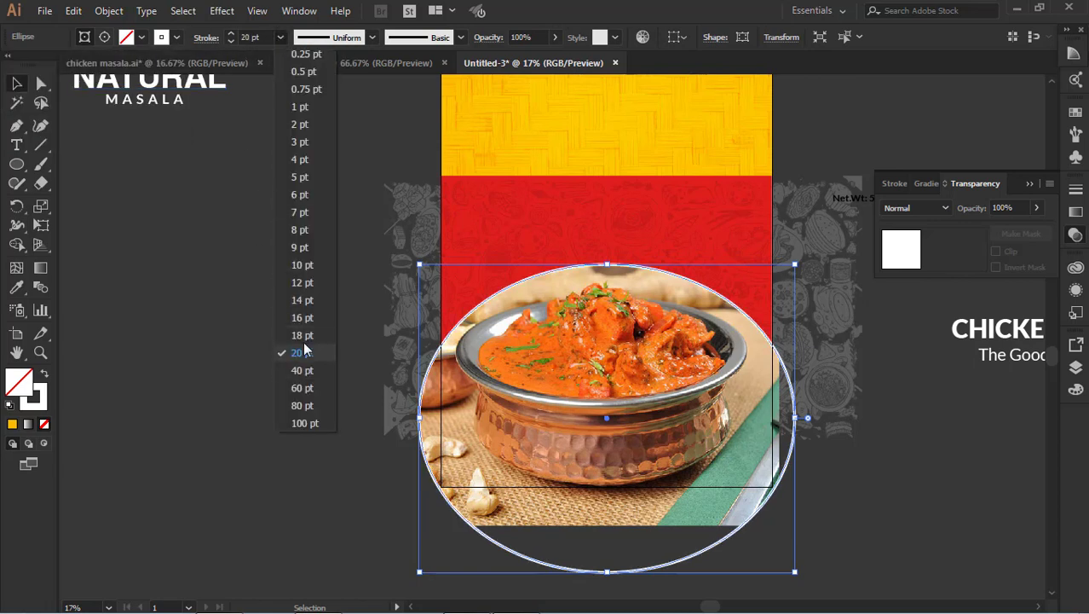
{"action": "left_click", "coordinate": [266, 38]}
{"action": "left_click", "coordinate": [249, 37]}
{"action": "type", "text": "15"}
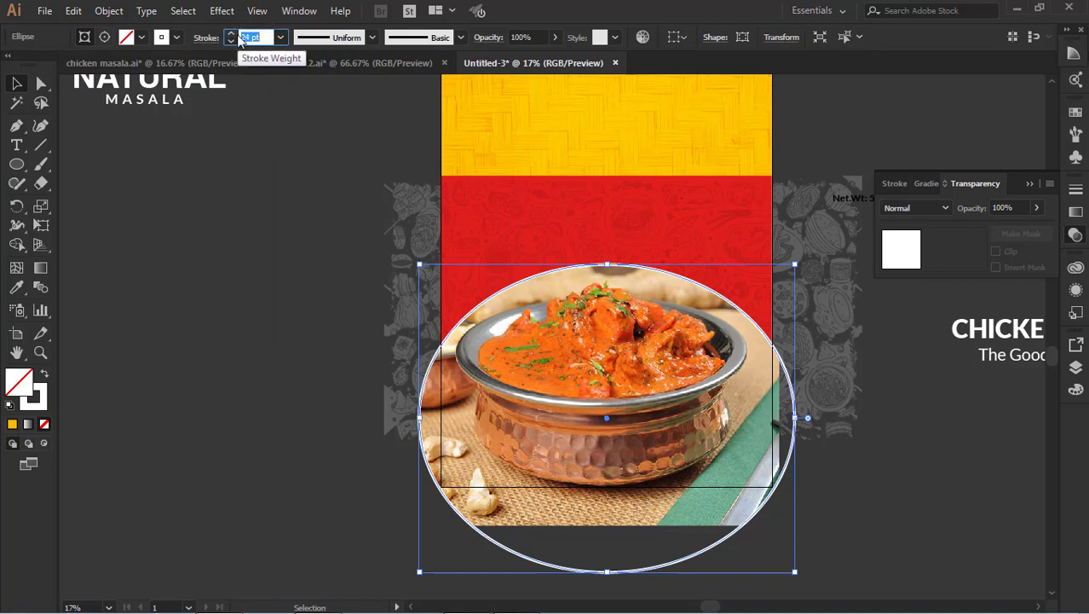
{"action": "type", "text": "30"}
{"action": "key", "text": "Return"}
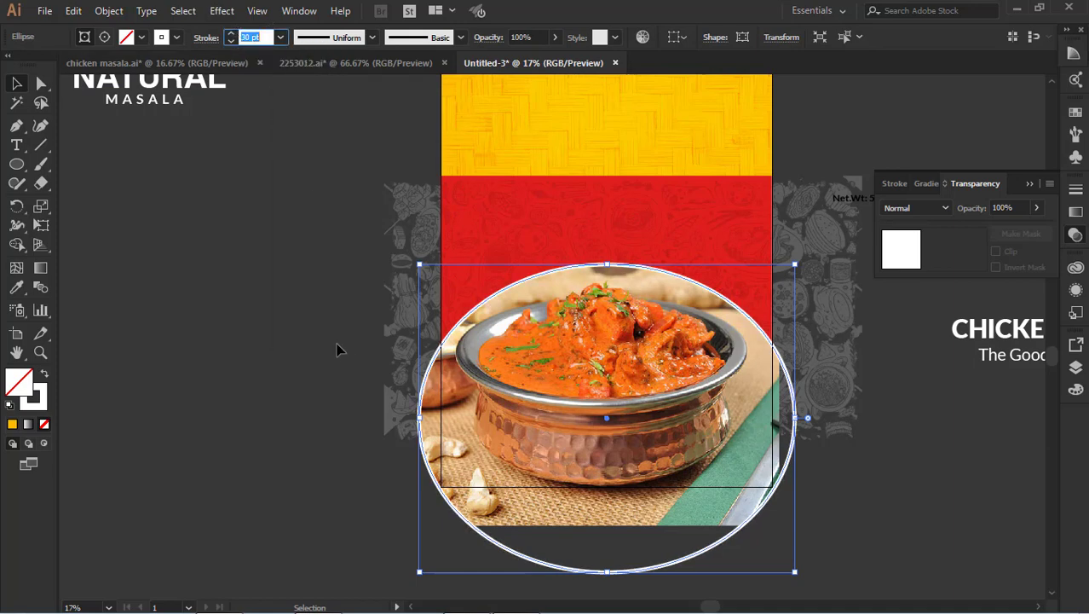
Try a charcoal brush on the outline, revert it to Basic, and deselect.
{"action": "left_click", "coordinate": [339, 347]}
{"action": "left_click", "coordinate": [702, 292]}
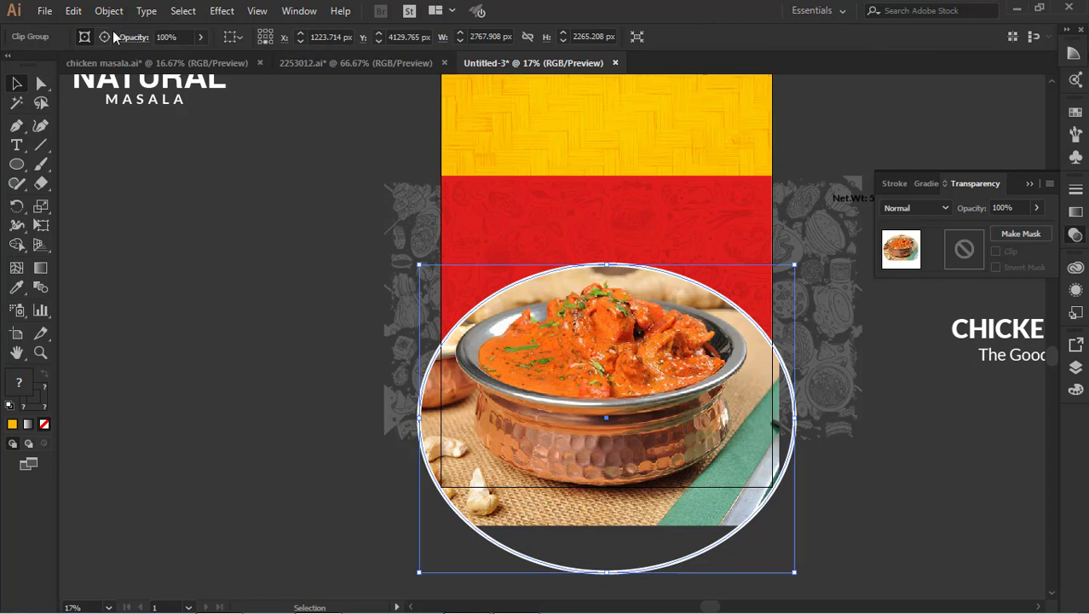
{"action": "left_click", "coordinate": [607, 266]}
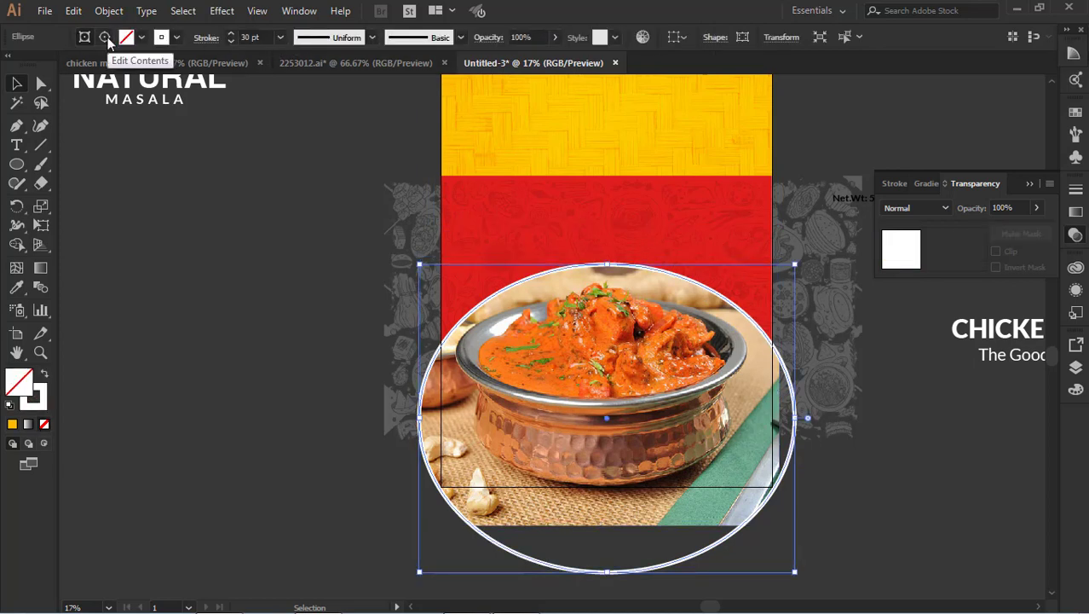
{"action": "left_click", "coordinate": [372, 38]}
{"action": "left_click", "coordinate": [461, 37]}
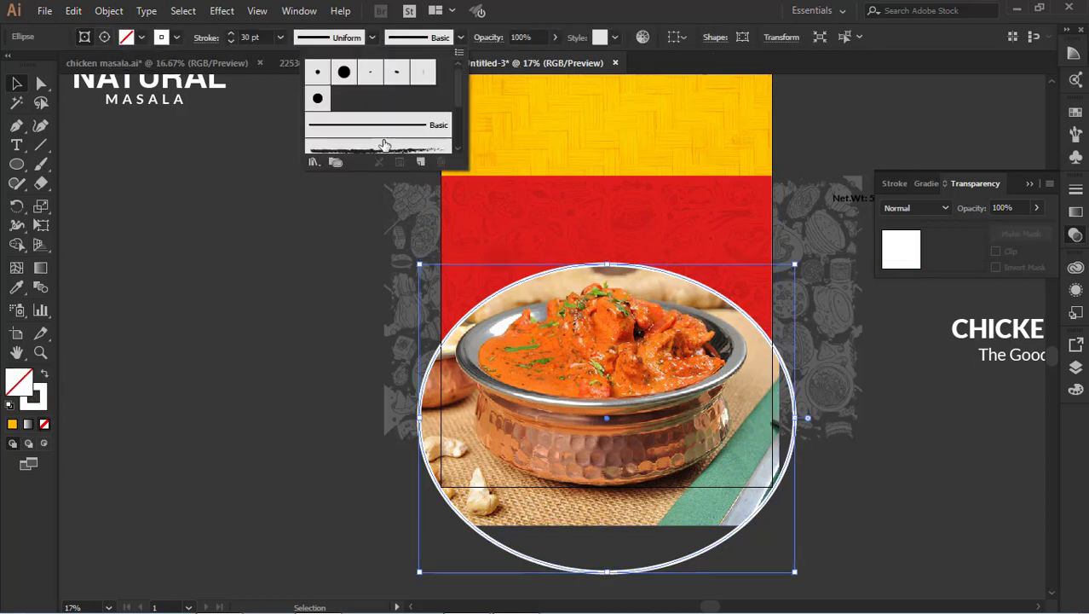
{"action": "left_click", "coordinate": [383, 152]}
{"action": "left_click", "coordinate": [395, 124]}
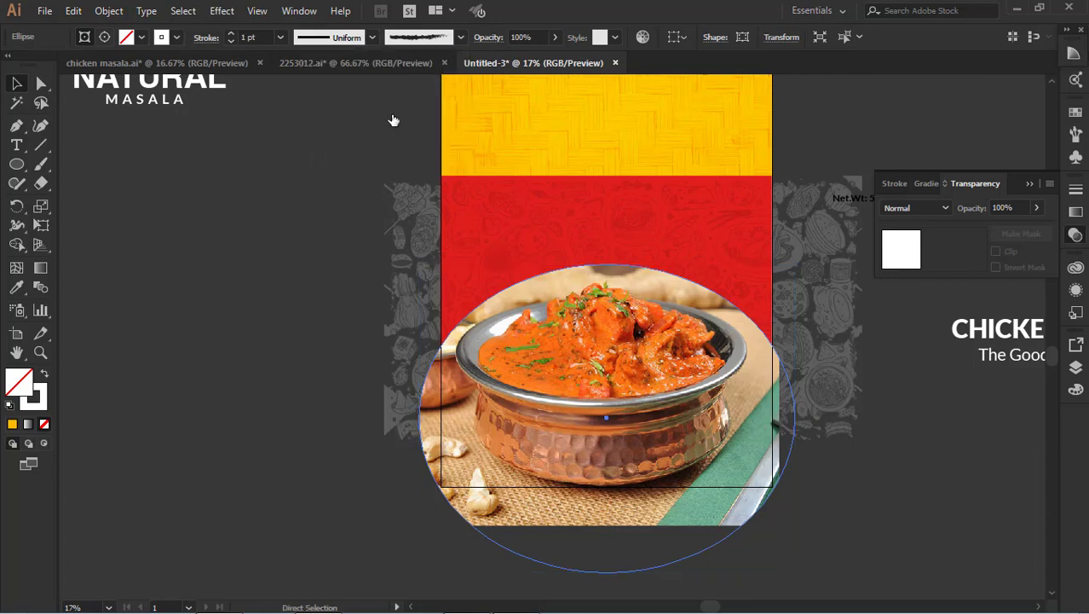
{"action": "key", "text": "ctrl+shift+a"}
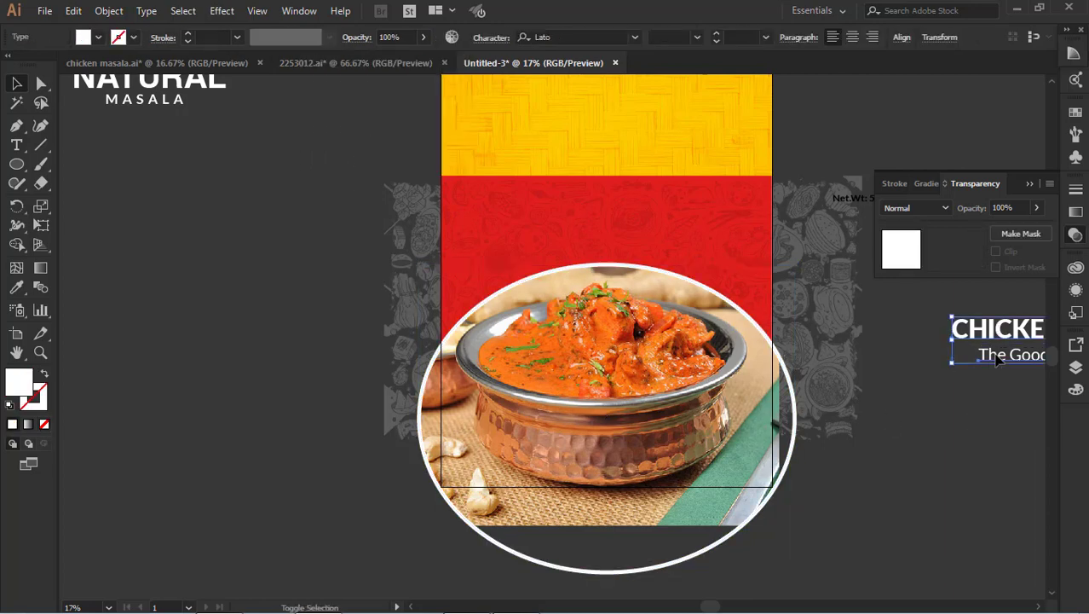
Move the CHICKEN MASALA title onto the red area.
{"action": "mouse_move", "coordinate": [970, 358]}
{"action": "left_mouse_down"}
{"action": "mouse_move", "coordinate": [524, 212]}
{"action": "mouse_move", "coordinate": [540, 238]}
{"action": "left_mouse_up"}
{"action": "scroll", "coordinate": [541, 238], "scroll_direction": "up", "scroll_amount": 1}
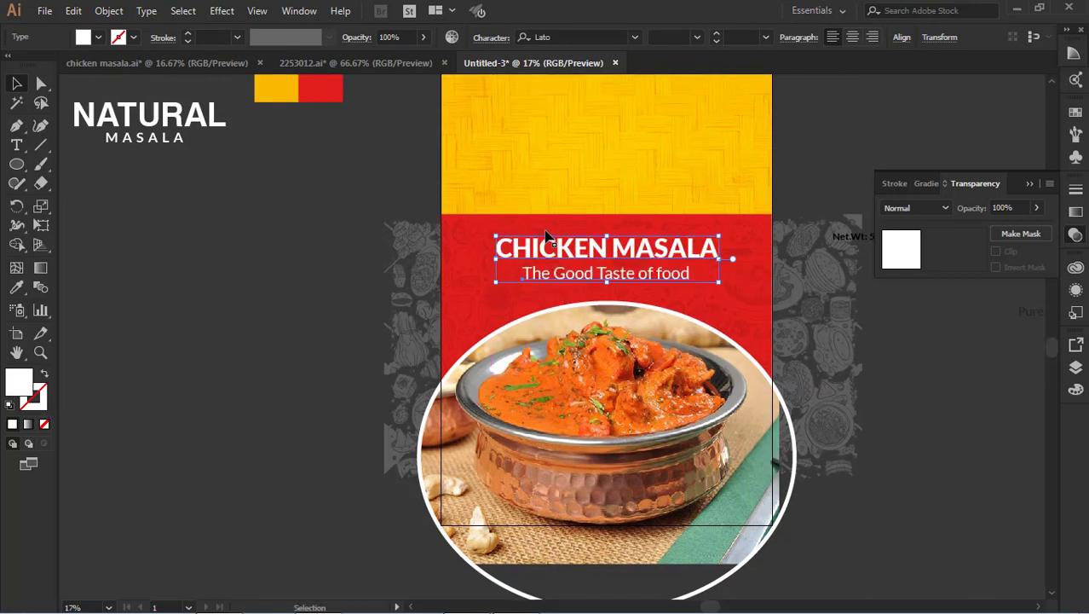
{"action": "scroll", "coordinate": [762, 251], "scroll_direction": "up", "scroll_amount": 1}
{"action": "left_click", "coordinate": [819, 323]}
{"action": "scroll", "coordinate": [818, 322], "scroll_direction": "up", "scroll_amount": 1}
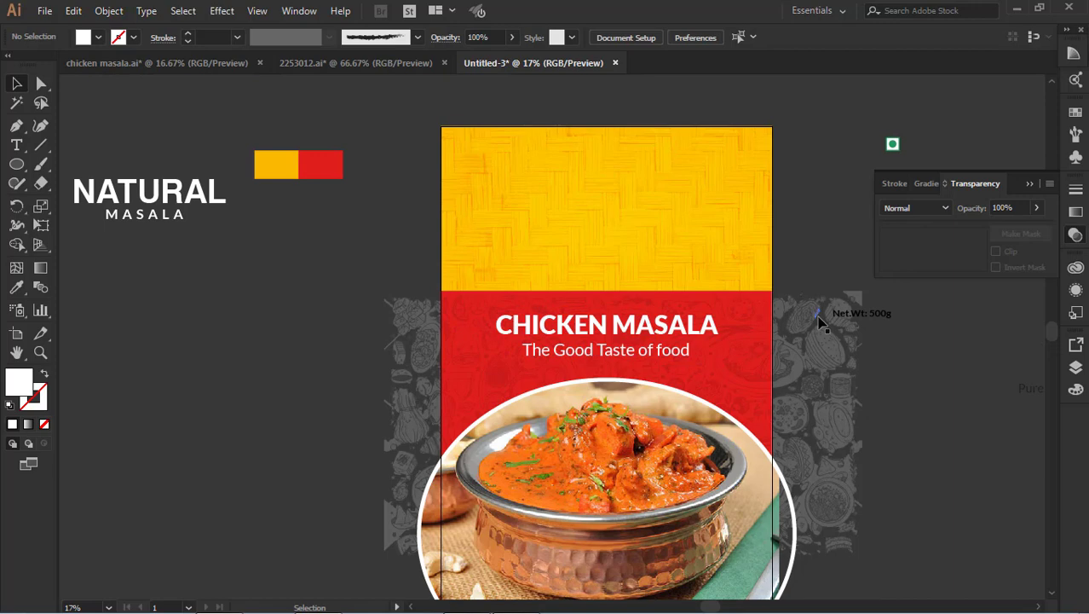
{"action": "left_click", "coordinate": [818, 322]}
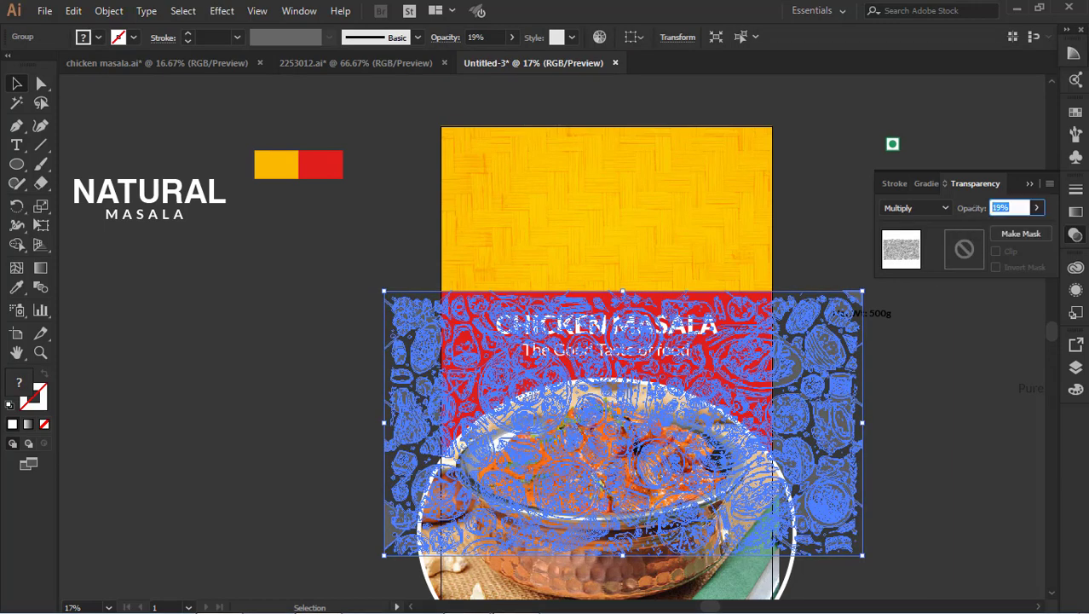
{"action": "left_click", "coordinate": [984, 391]}
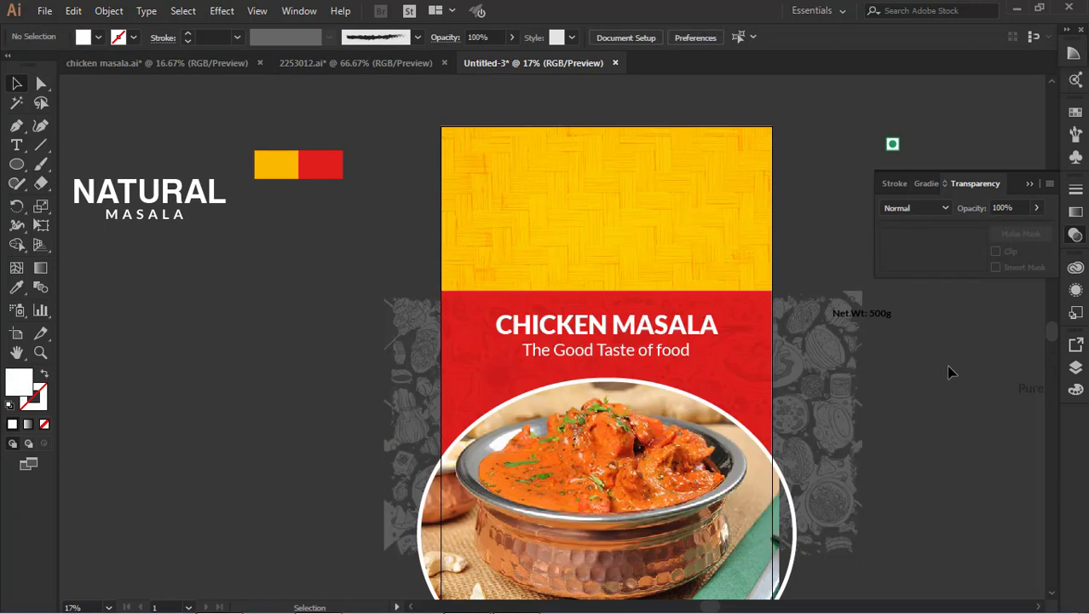
Select the title with its tagline, then inspect the title's font name.
{"action": "left_click", "coordinate": [648, 334]}
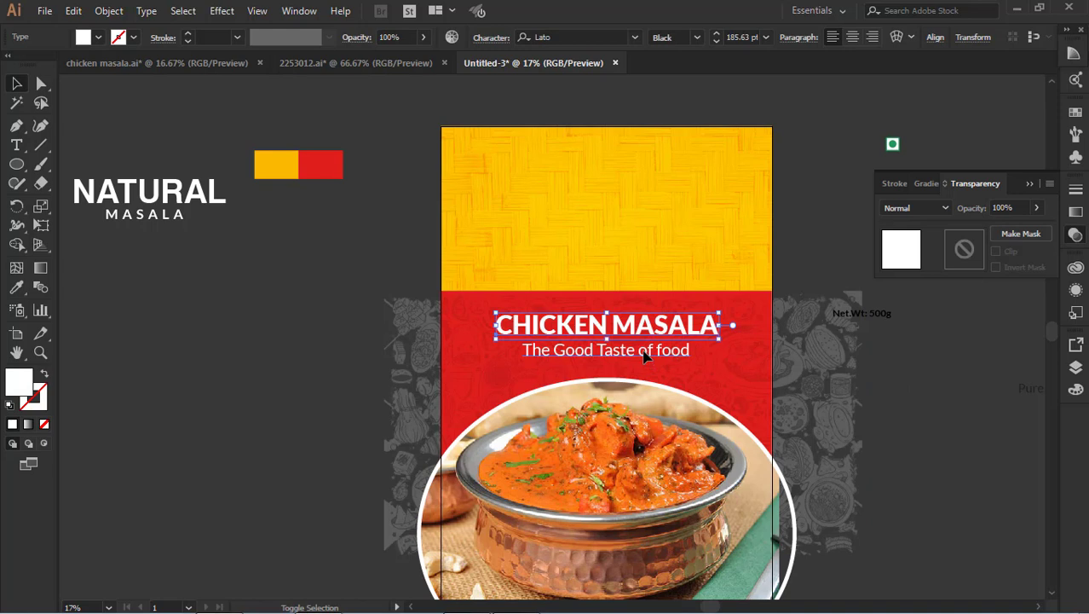
{"action": "left_click", "coordinate": [646, 357], "text": "shift"}
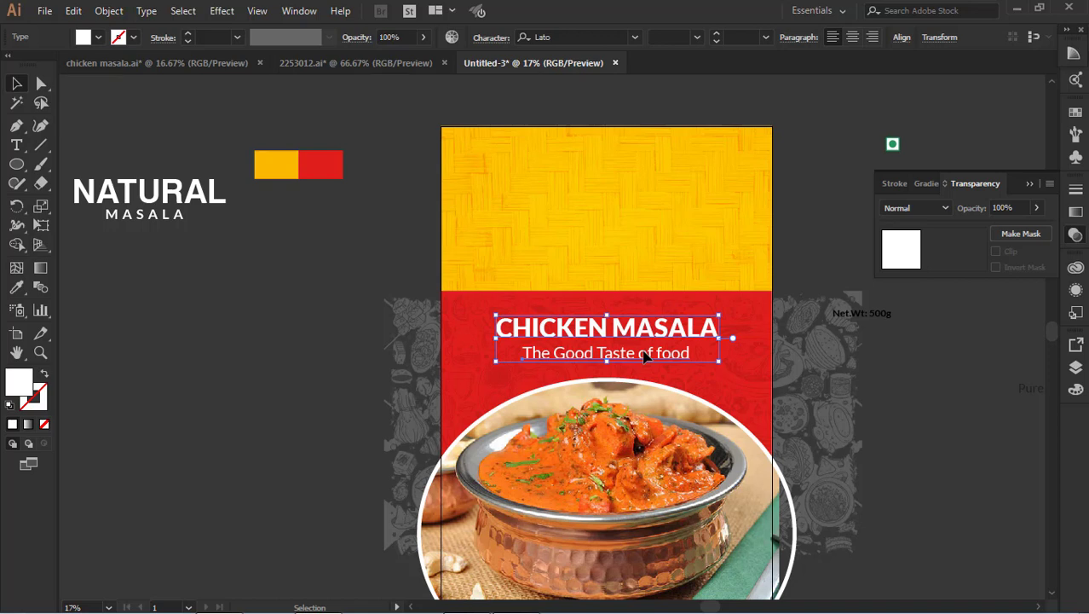
{"action": "left_click", "coordinate": [893, 372]}
{"action": "left_click", "coordinate": [652, 337]}
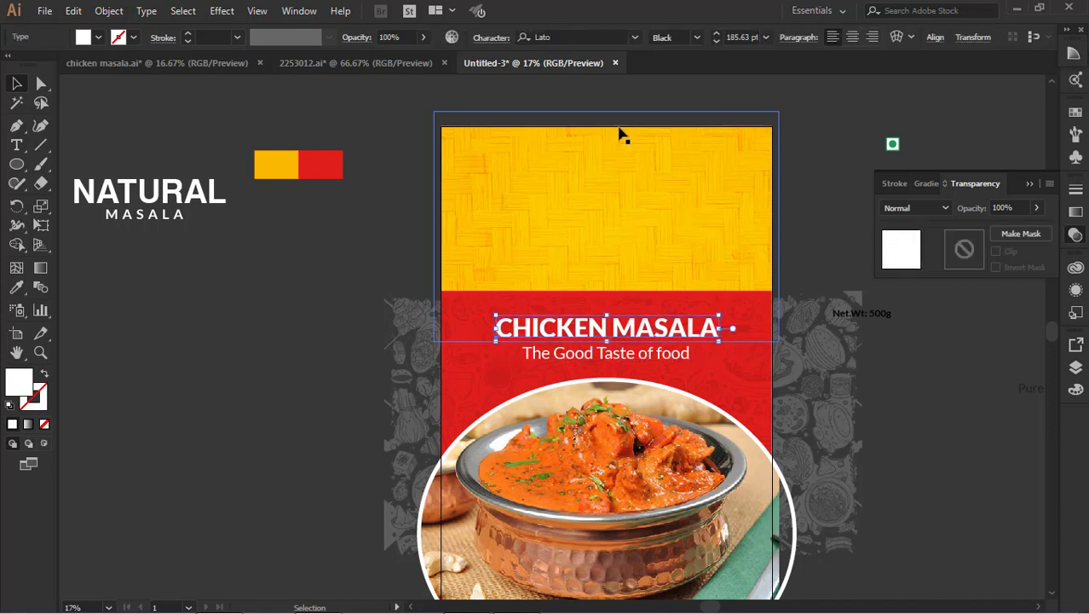
{"action": "left_click", "coordinate": [575, 38]}
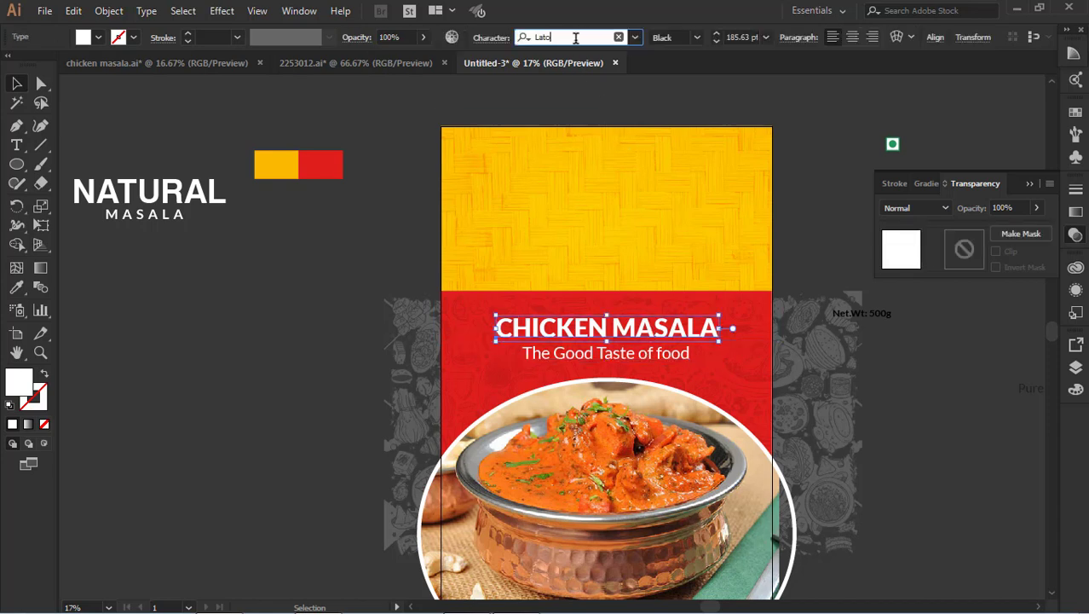
{"action": "left_click", "coordinate": [921, 412]}
{"action": "scroll", "coordinate": [569, 294], "scroll_direction": "up", "scroll_amount": 1}
Draw a rectangle in the yellow band and nudge it up into position.
{"action": "left_click_drag", "start_coordinate": [17, 162], "coordinate": [106, 168]}
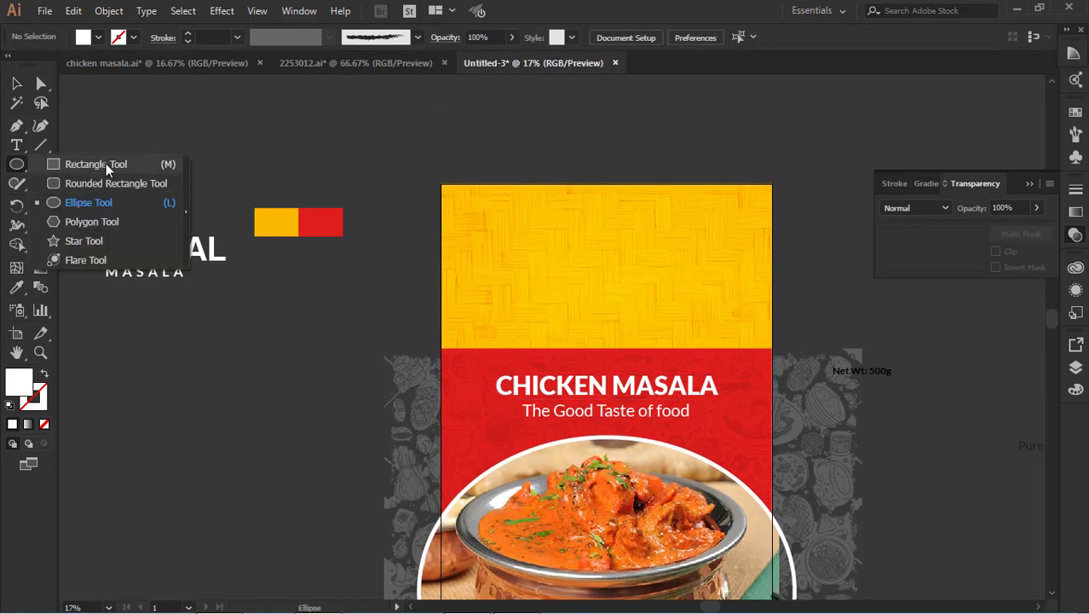
{"action": "left_click", "coordinate": [104, 170]}
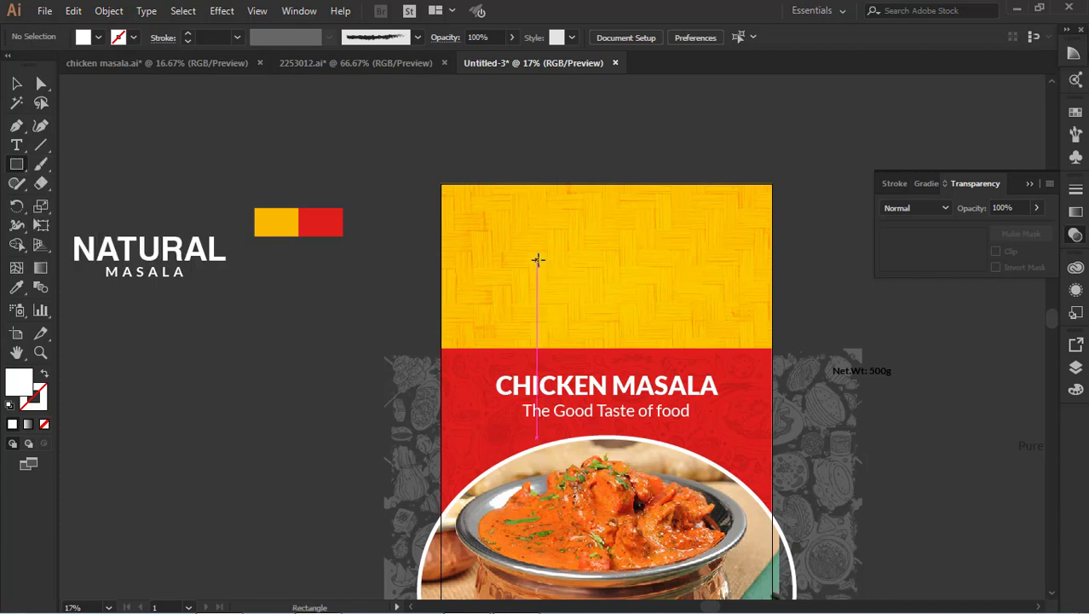
{"action": "left_click_drag", "start_coordinate": [502, 253], "coordinate": [712, 317]}
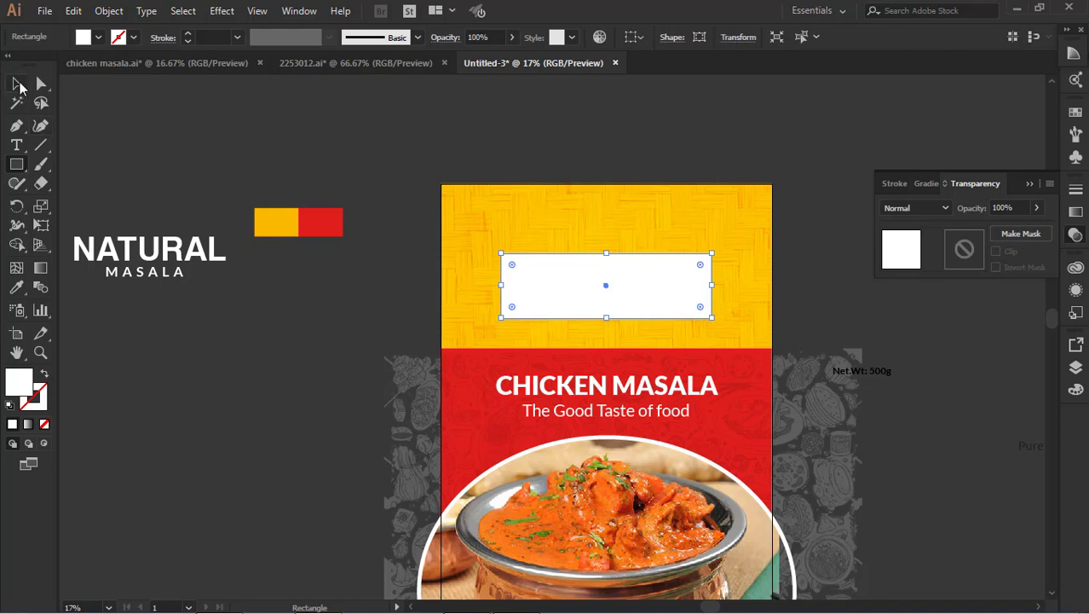
{"action": "left_click", "coordinate": [19, 85]}
{"action": "left_click_drag", "start_coordinate": [584, 299], "coordinate": [603, 287]}
{"action": "left_click", "coordinate": [722, 303]}
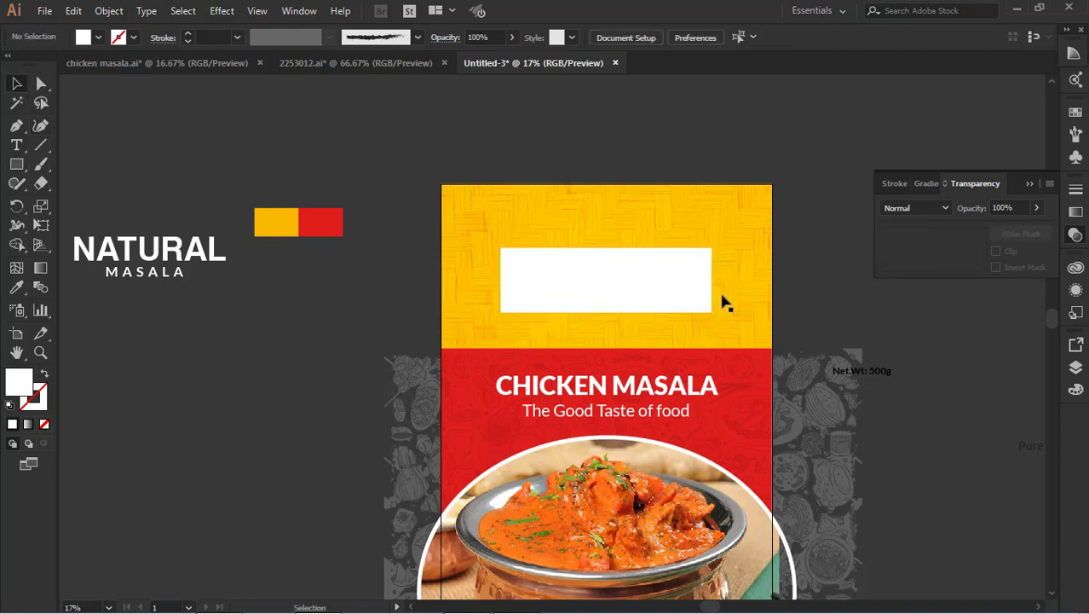
{"action": "left_click_drag", "start_coordinate": [707, 298], "coordinate": [707, 296]}
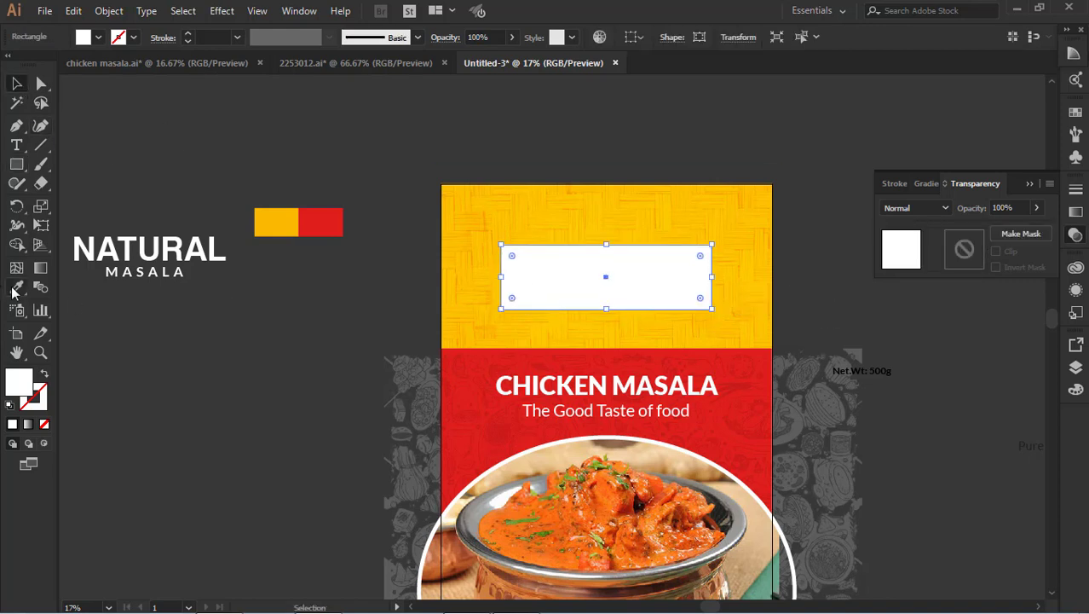
Fill the rectangle with the sampled red and extend its bottom edge slightly.
{"action": "left_click", "coordinate": [328, 222]}
{"action": "key", "text": "v"}
{"action": "left_click", "coordinate": [611, 311]}
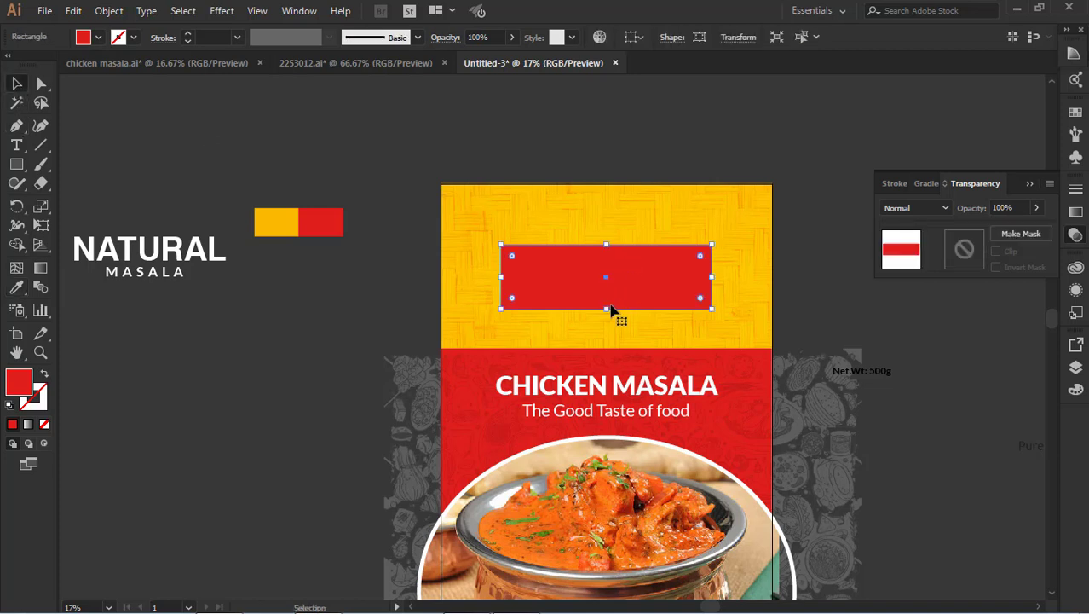
{"action": "left_click_drag", "start_coordinate": [609, 312], "coordinate": [609, 317]}
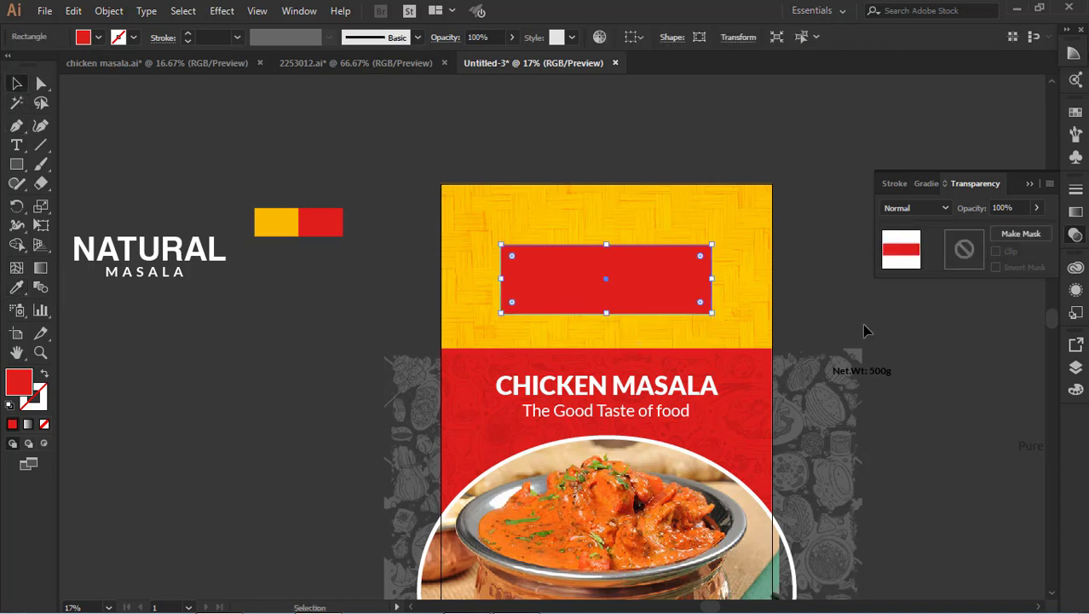
{"action": "left_click", "coordinate": [861, 323]}
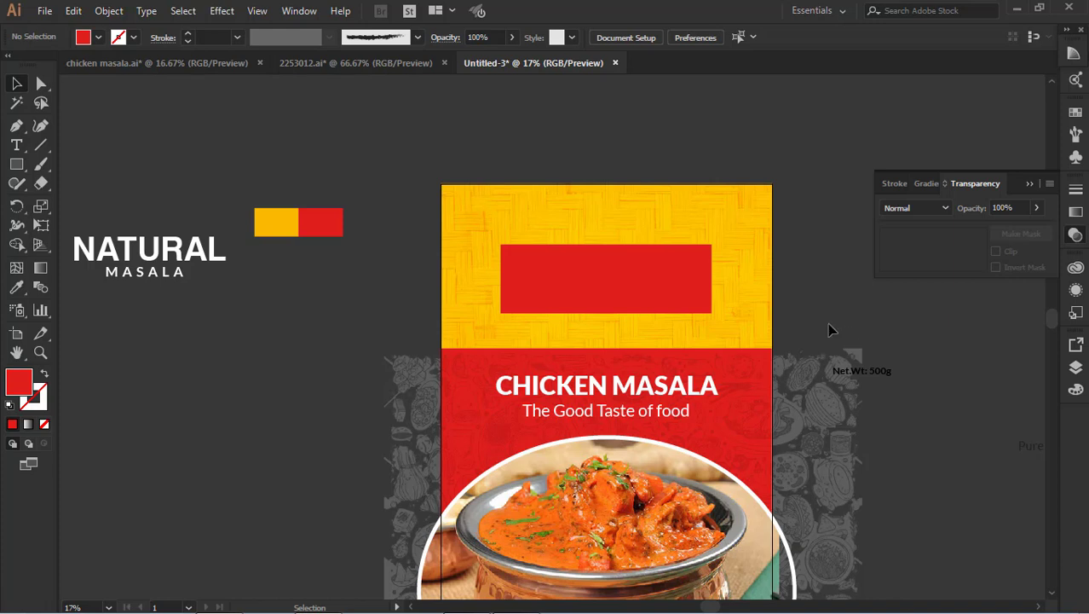
Round the red rectangle's corners by dragging its corner widget.
{"action": "left_click", "coordinate": [695, 300]}
{"action": "left_click_drag", "start_coordinate": [706, 254], "coordinate": [699, 260]}
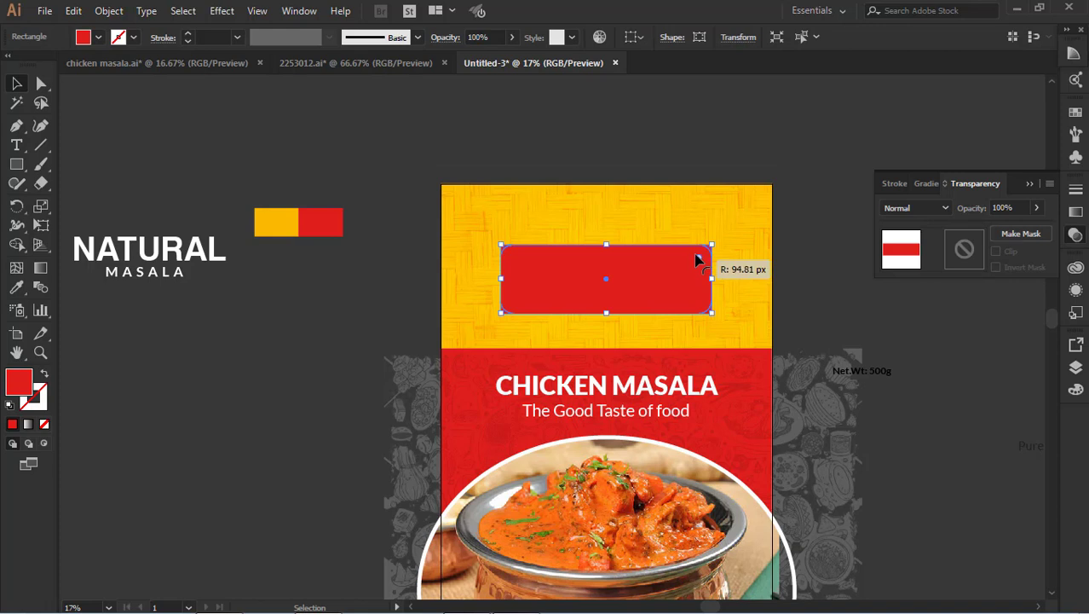
{"action": "left_click", "coordinate": [814, 260]}
{"action": "left_click", "coordinate": [639, 284]}
{"action": "left_click", "coordinate": [818, 286]}
{"action": "left_click", "coordinate": [653, 271]}
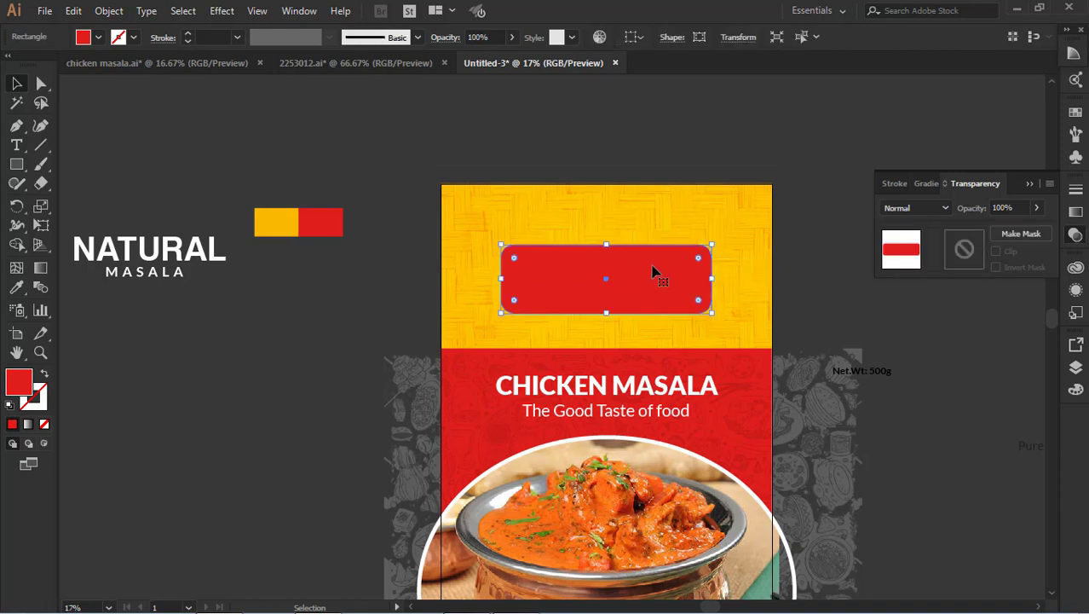
Draw a taller rectangle over the rounded one's middle, then centre both horizontally and vertically.
{"action": "key", "text": "m"}
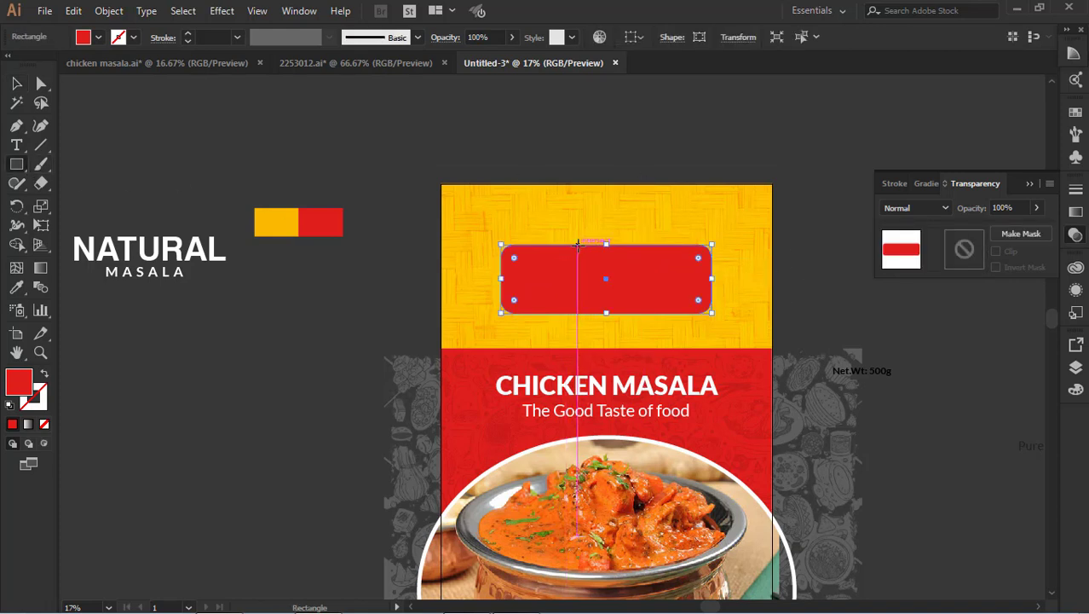
{"action": "mouse_move", "coordinate": [574, 236]}
{"action": "left_mouse_down"}
{"action": "mouse_move", "coordinate": [620, 318]}
{"action": "mouse_move", "coordinate": [633, 319]}
{"action": "left_mouse_up"}
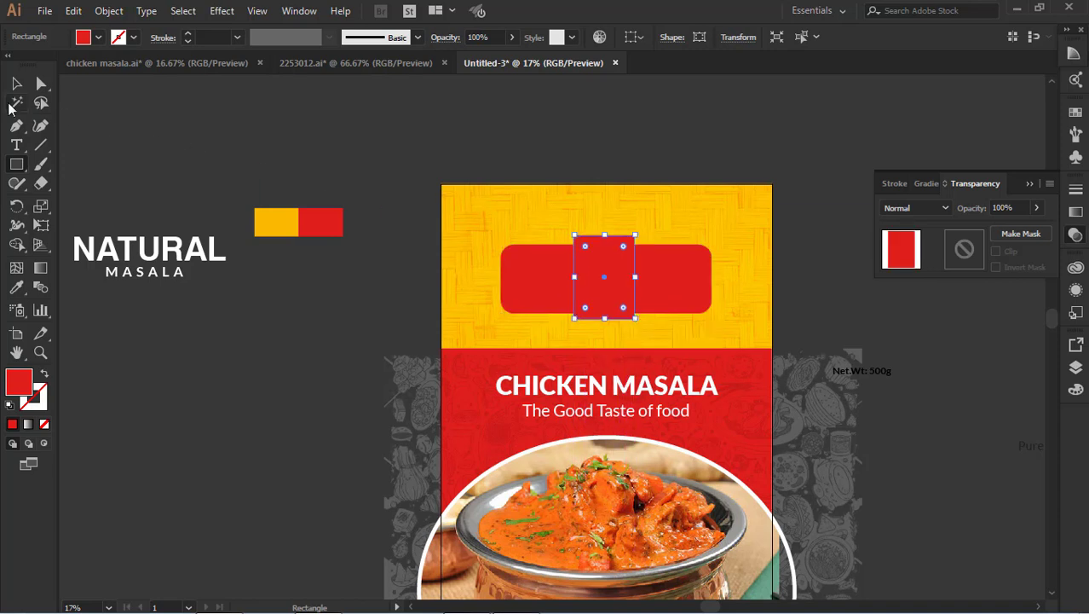
{"action": "left_click", "coordinate": [15, 83]}
{"action": "left_click", "coordinate": [435, 190]}
{"action": "left_click", "coordinate": [604, 273]}
{"action": "left_click", "coordinate": [669, 286], "text": "shift"}
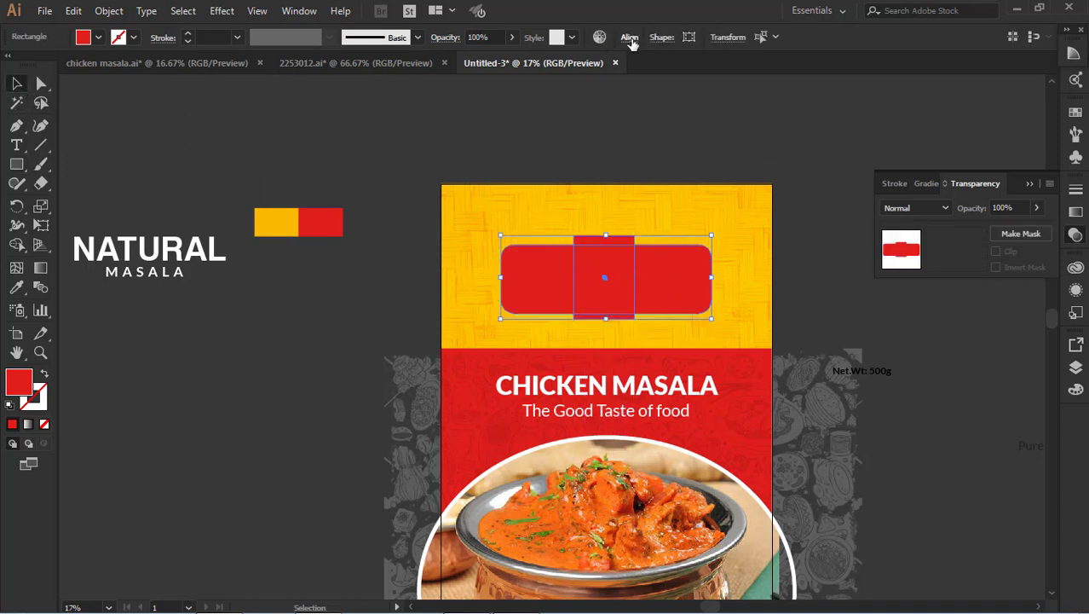
{"action": "left_click", "coordinate": [629, 38]}
{"action": "left_click", "coordinate": [498, 80]}
{"action": "left_click", "coordinate": [595, 81]}
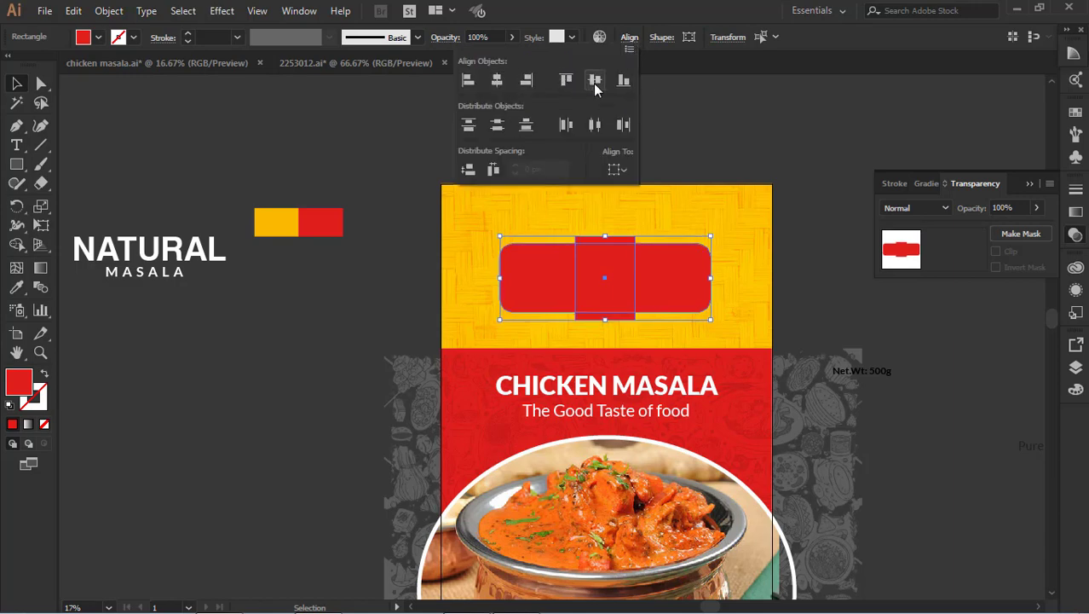
Select only the tall rectangle and show the canvas rulers.
{"action": "left_click", "coordinate": [821, 181]}
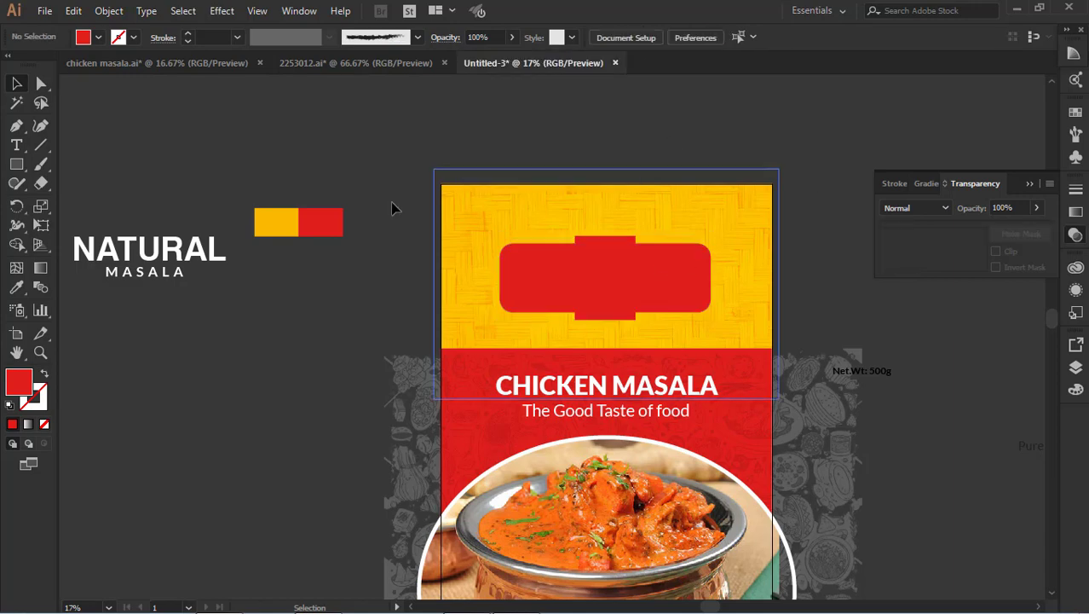
{"action": "left_click", "coordinate": [591, 238]}
{"action": "left_click", "coordinate": [256, 11]}
{"action": "left_click", "coordinate": [198, 224]}
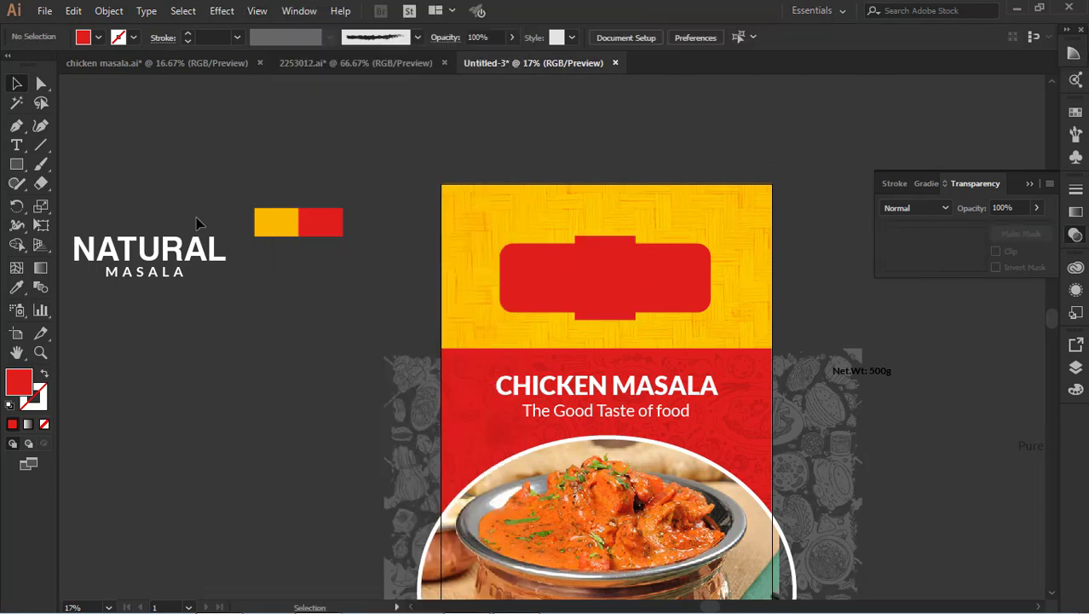
{"action": "key", "text": "ctrl+r"}
Place guides at the tall centre rectangle's left, right, top and bottom edges.
{"action": "left_click", "coordinate": [259, 11]}
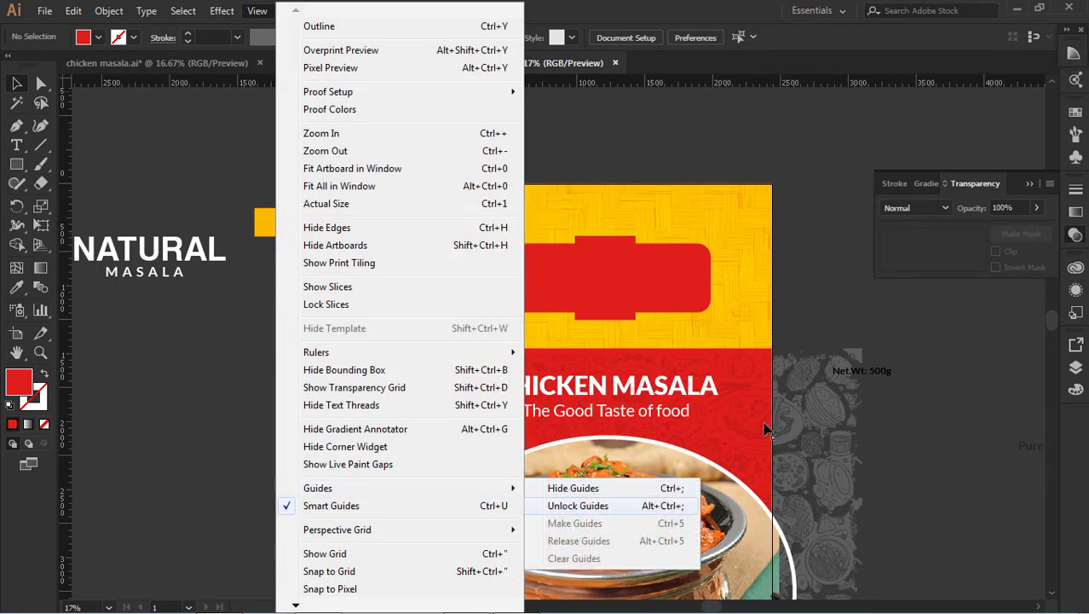
{"action": "left_click", "coordinate": [579, 502]}
{"action": "left_click_drag", "start_coordinate": [70, 362], "coordinate": [576, 337]}
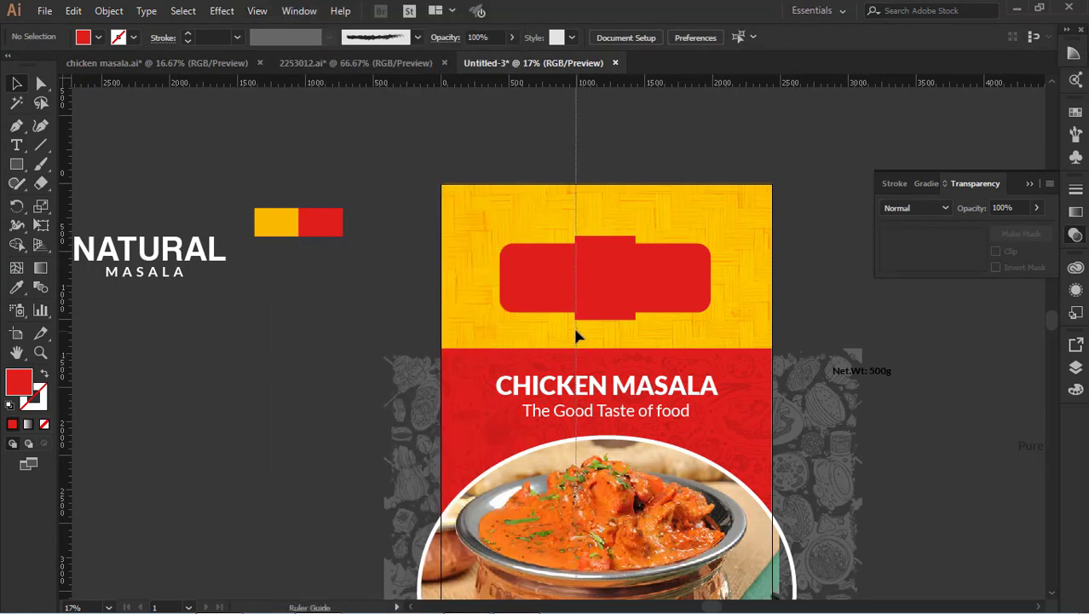
{"action": "left_click_drag", "start_coordinate": [66, 337], "coordinate": [636, 335]}
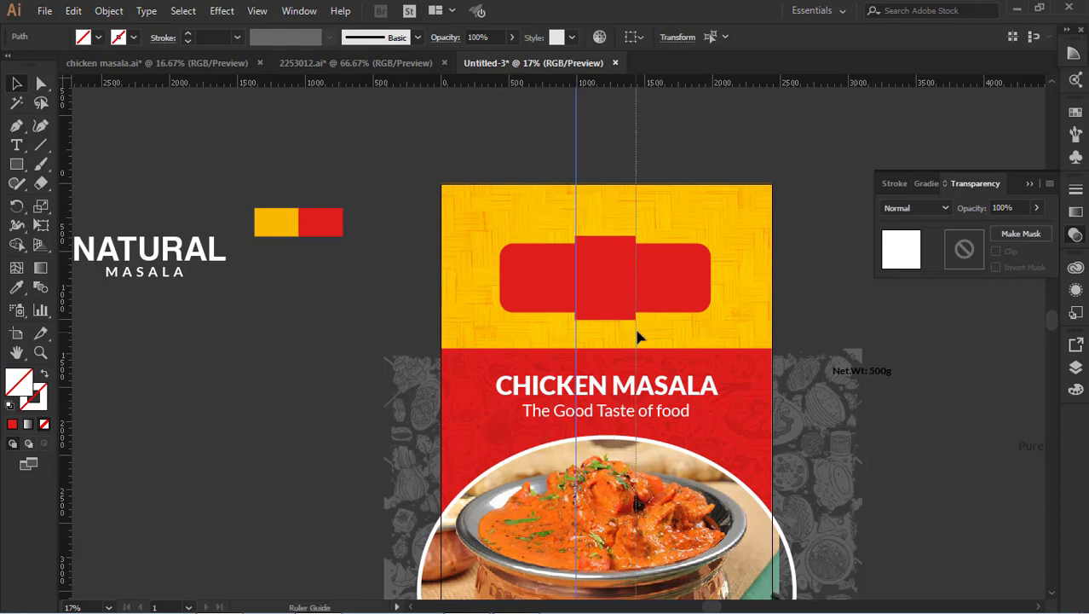
{"action": "left_click_drag", "start_coordinate": [567, 82], "coordinate": [603, 236]}
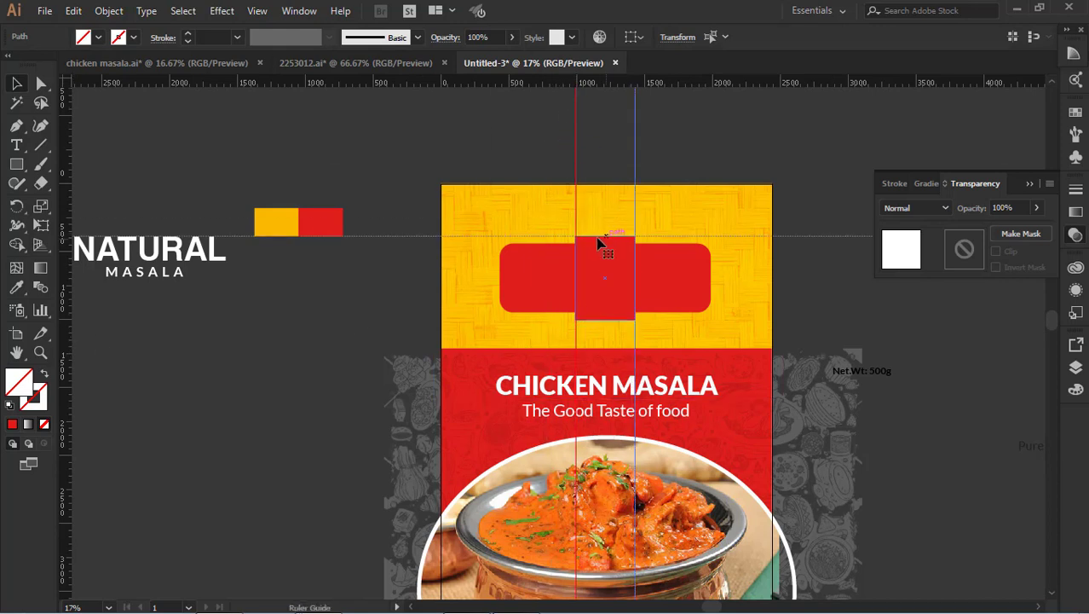
{"action": "left_click_drag", "start_coordinate": [601, 86], "coordinate": [640, 319]}
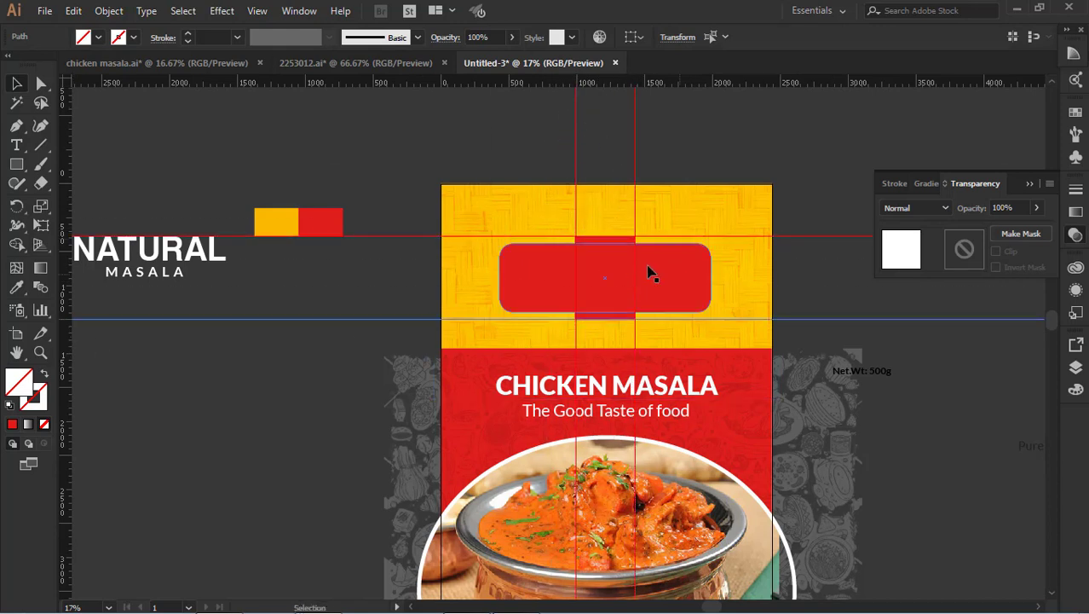
Add guides along the rounded rectangle's top and bottom edges.
{"action": "key", "text": "comma"}
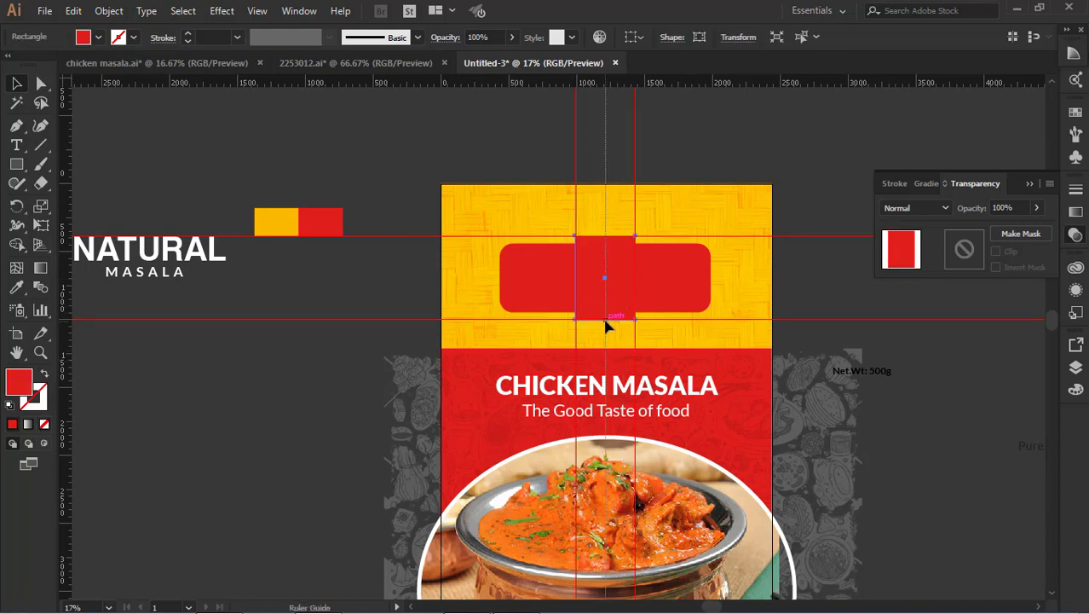
{"action": "left_click", "coordinate": [605, 319]}
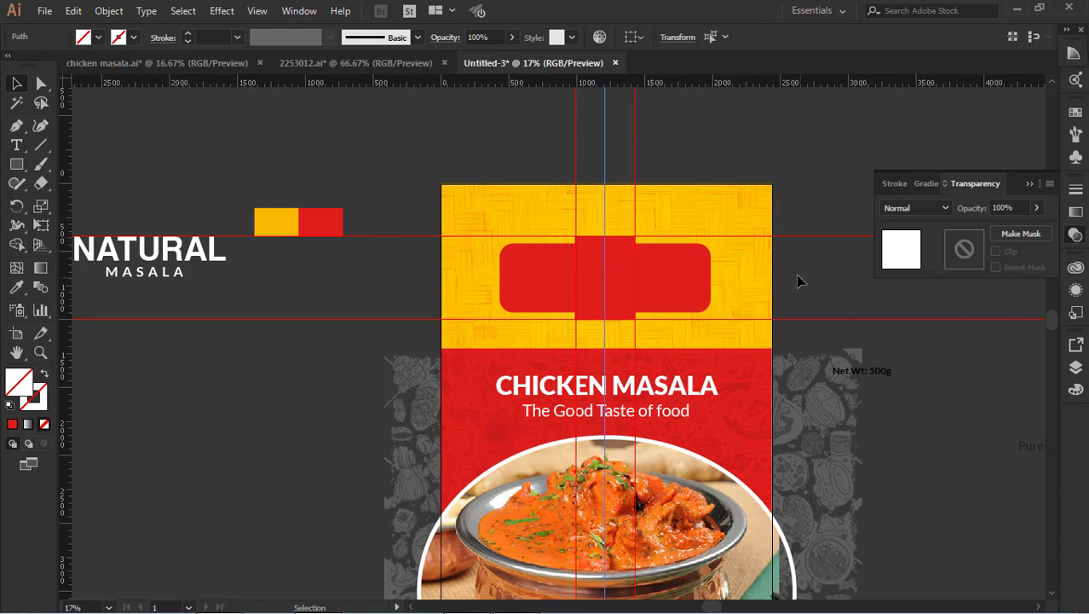
{"action": "left_click_drag", "start_coordinate": [646, 85], "coordinate": [652, 243]}
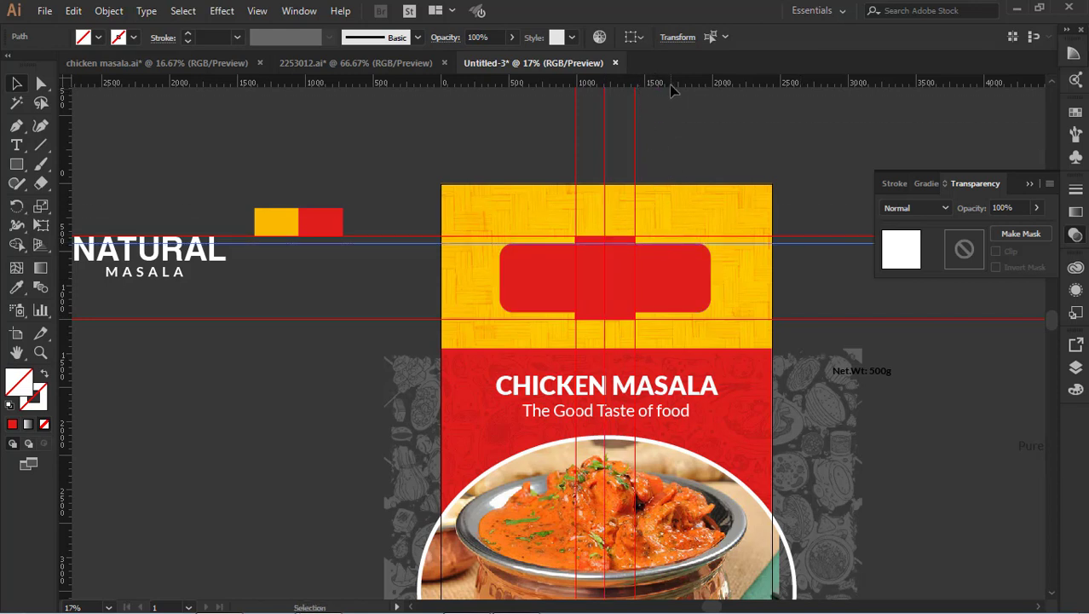
{"action": "left_click_drag", "start_coordinate": [671, 89], "coordinate": [671, 313]}
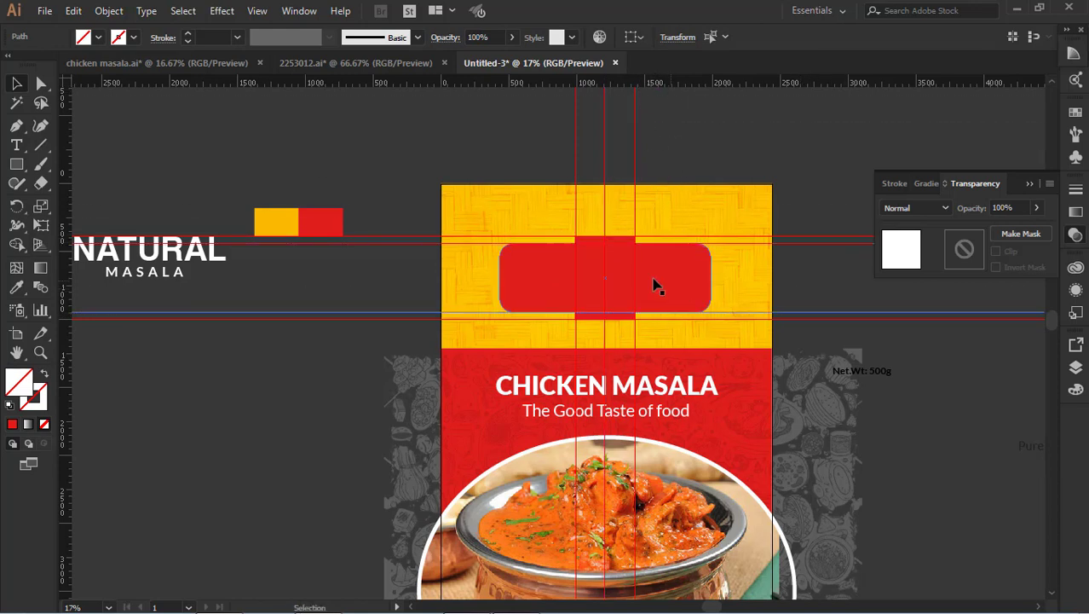
{"action": "left_click", "coordinate": [610, 253]}
{"action": "key", "text": "ctrl+shift+a"}
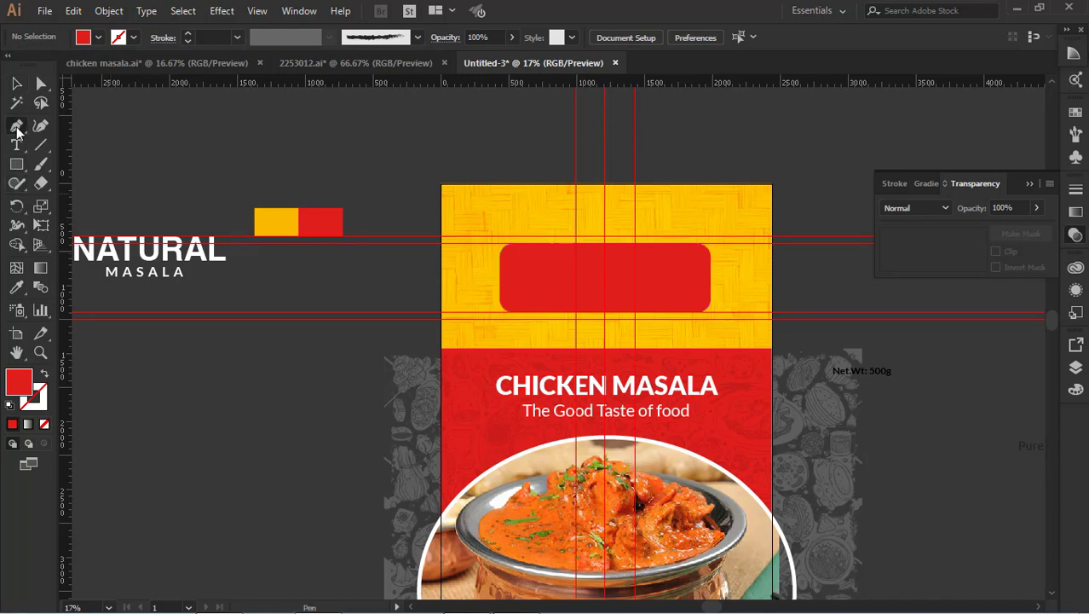
Add anchor points along the red label's top and bottom edges.
{"action": "left_click_drag", "start_coordinate": [16, 125], "coordinate": [67, 148]}
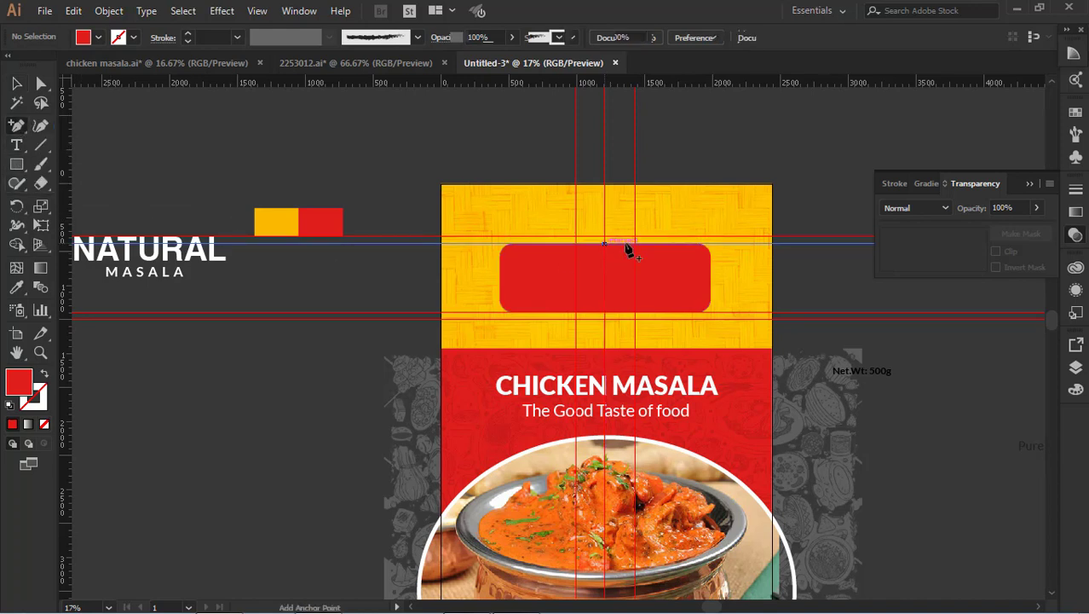
{"action": "left_click", "coordinate": [634, 245]}
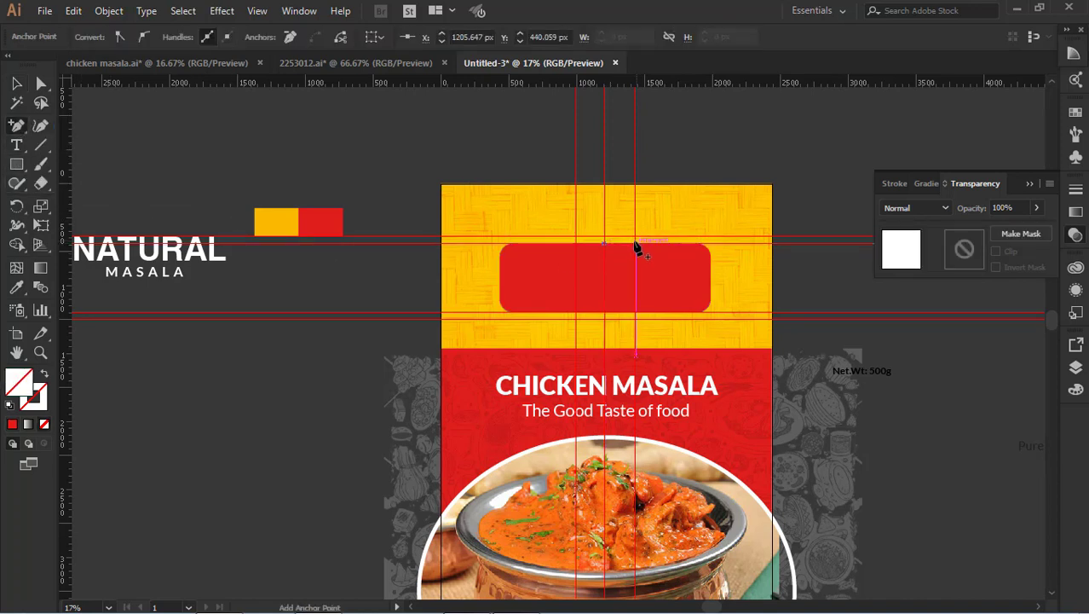
{"action": "left_click", "coordinate": [576, 245]}
{"action": "left_click", "coordinate": [576, 312]}
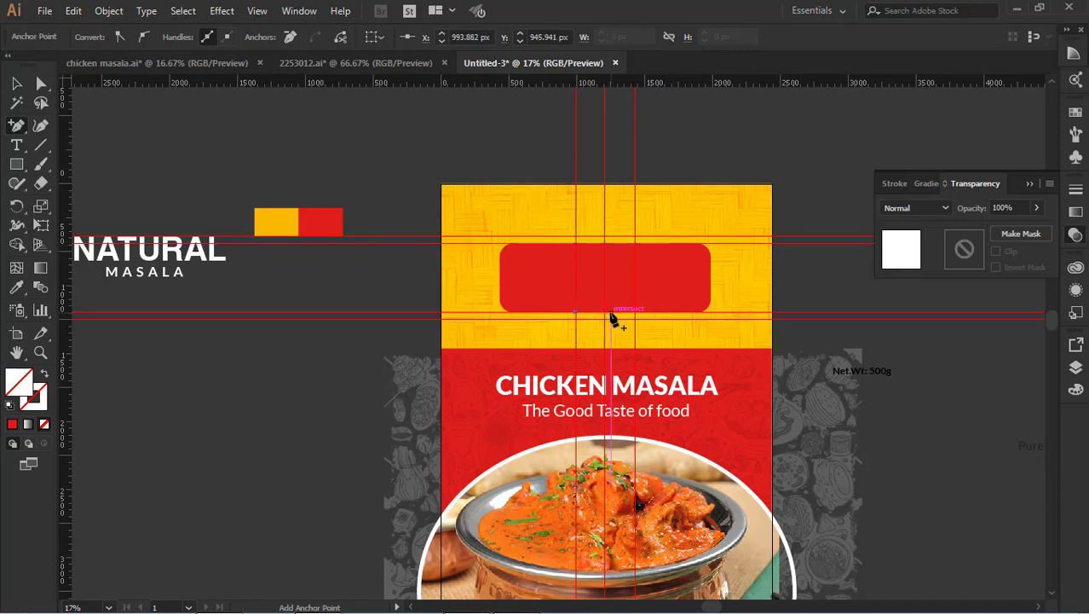
{"action": "left_click", "coordinate": [603, 312]}
{"action": "left_click", "coordinate": [635, 312]}
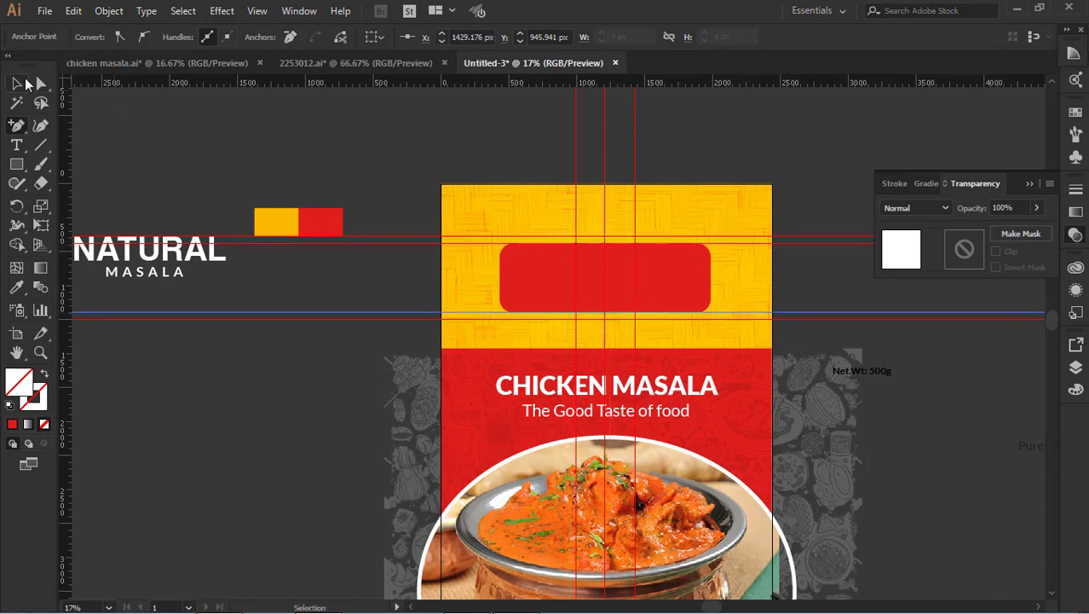
{"action": "left_click", "coordinate": [41, 83]}
{"action": "left_click", "coordinate": [604, 245]}
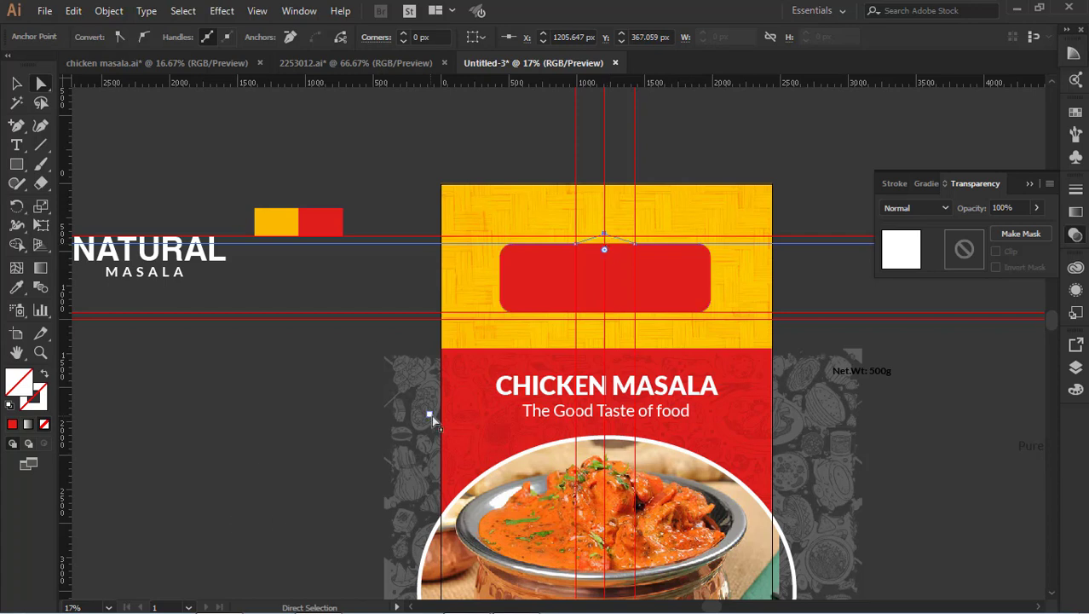
Reselect the rounded rectangle and add anchors at the top-edge centre and bottom edge.
{"action": "left_click", "coordinate": [16, 83]}
{"action": "left_click", "coordinate": [681, 289]}
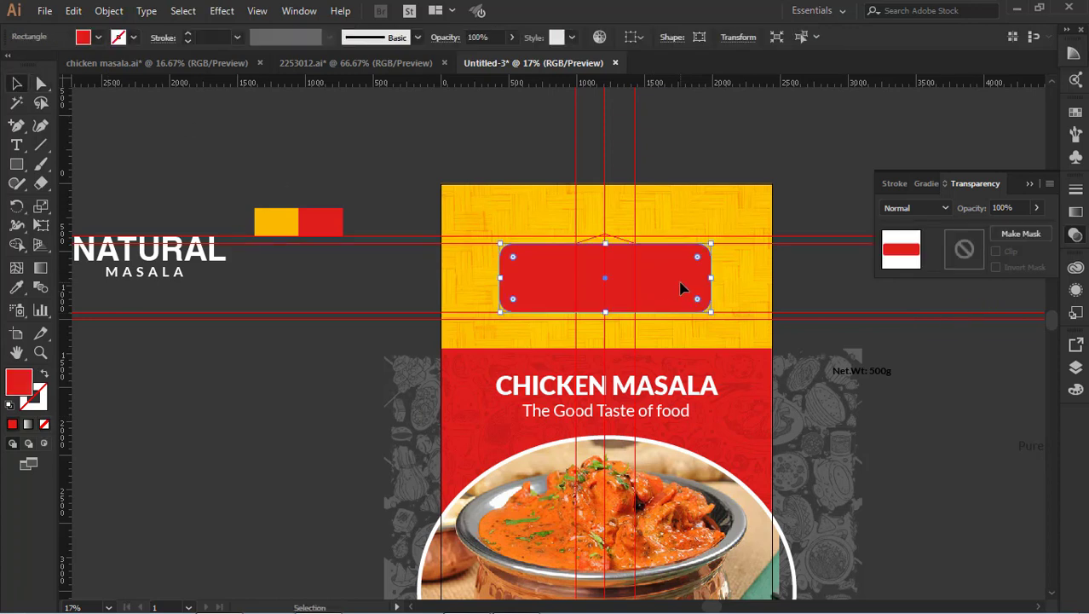
{"action": "left_click", "coordinate": [716, 235]}
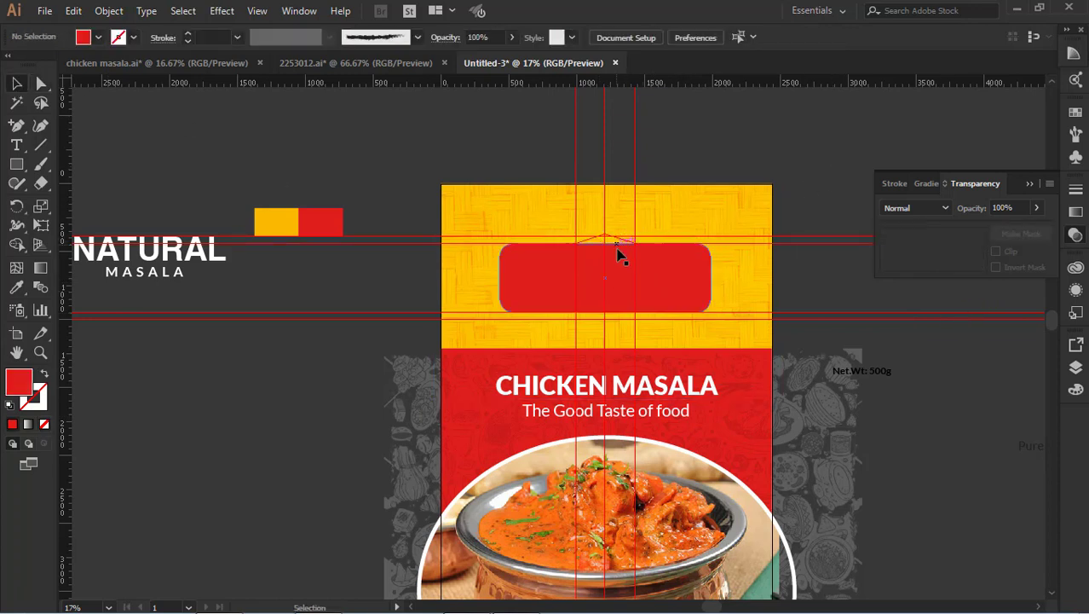
{"action": "left_click", "coordinate": [638, 292]}
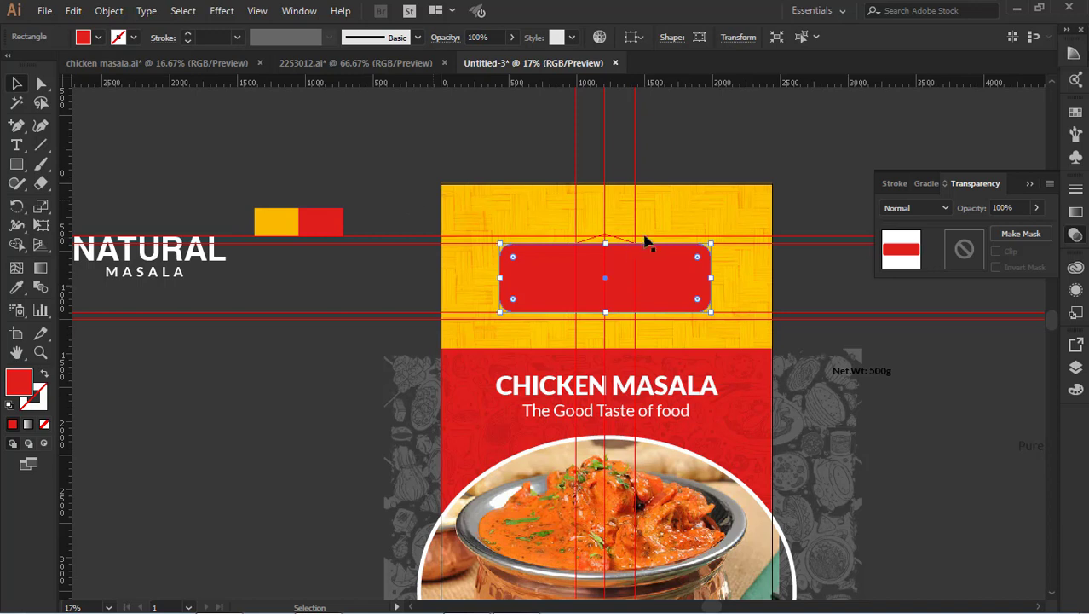
{"action": "left_click", "coordinate": [19, 124]}
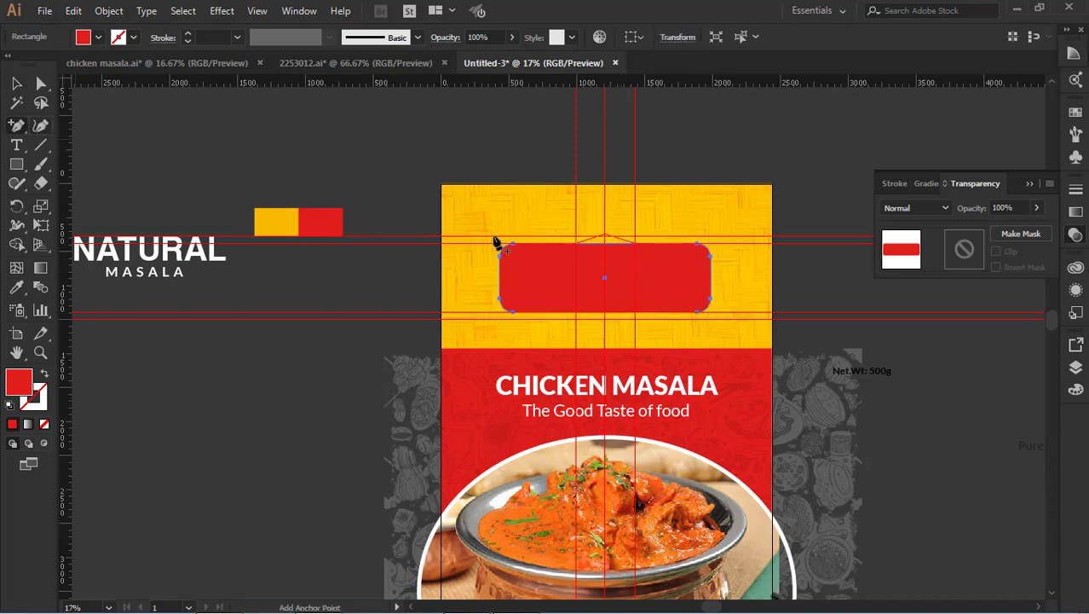
{"action": "left_click", "coordinate": [576, 244]}
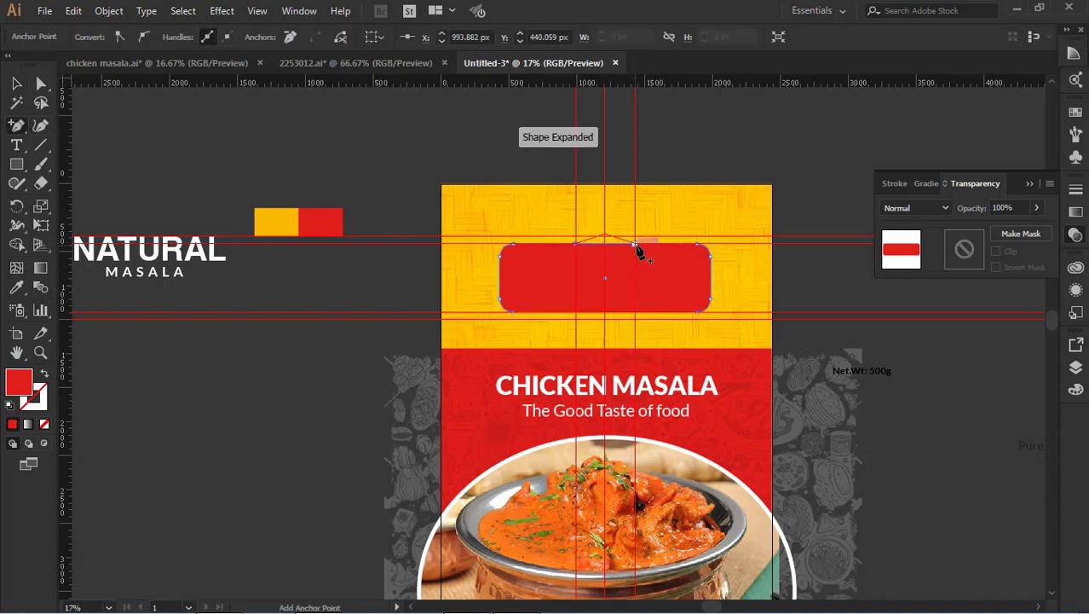
{"action": "left_click", "coordinate": [635, 312]}
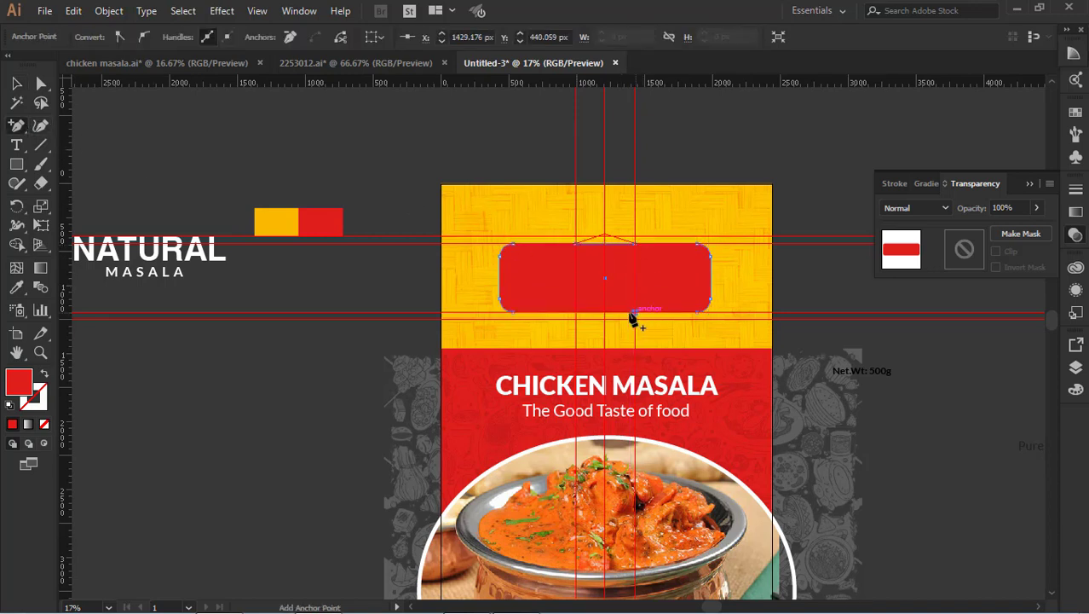
{"action": "left_click", "coordinate": [577, 312]}
Push the top-centre anchor up and pull the bottom-centre anchor down into peaks.
{"action": "key", "text": "v"}
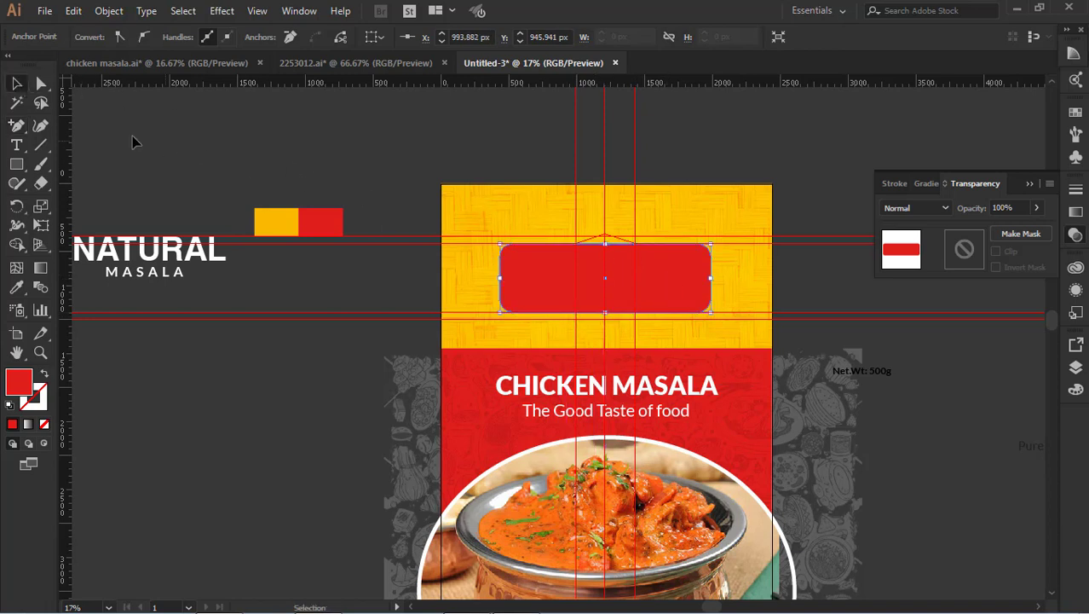
{"action": "left_click", "coordinate": [628, 261]}
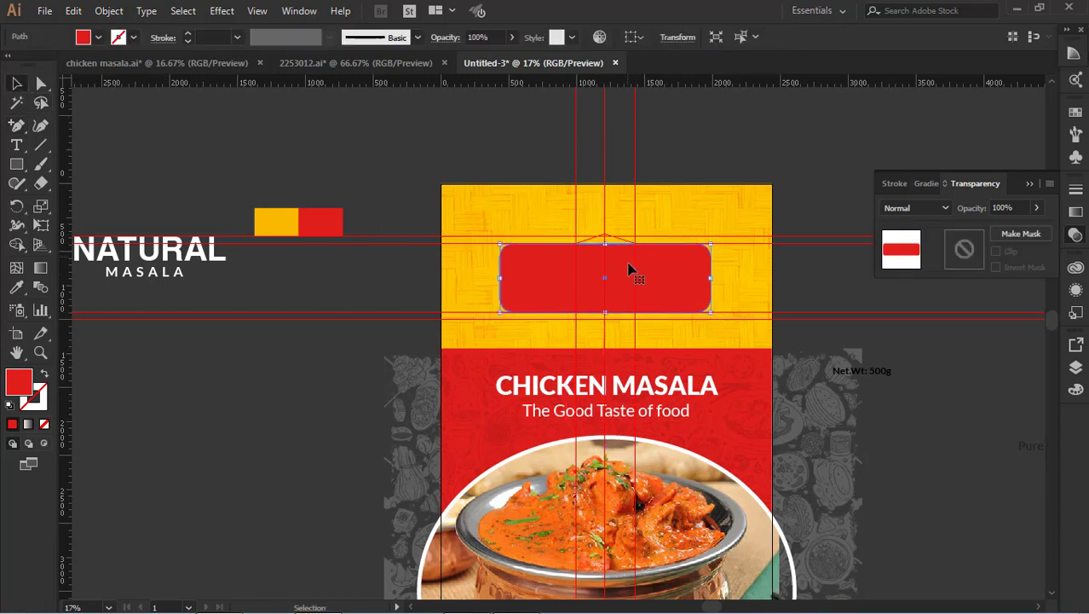
{"action": "left_click", "coordinate": [41, 83]}
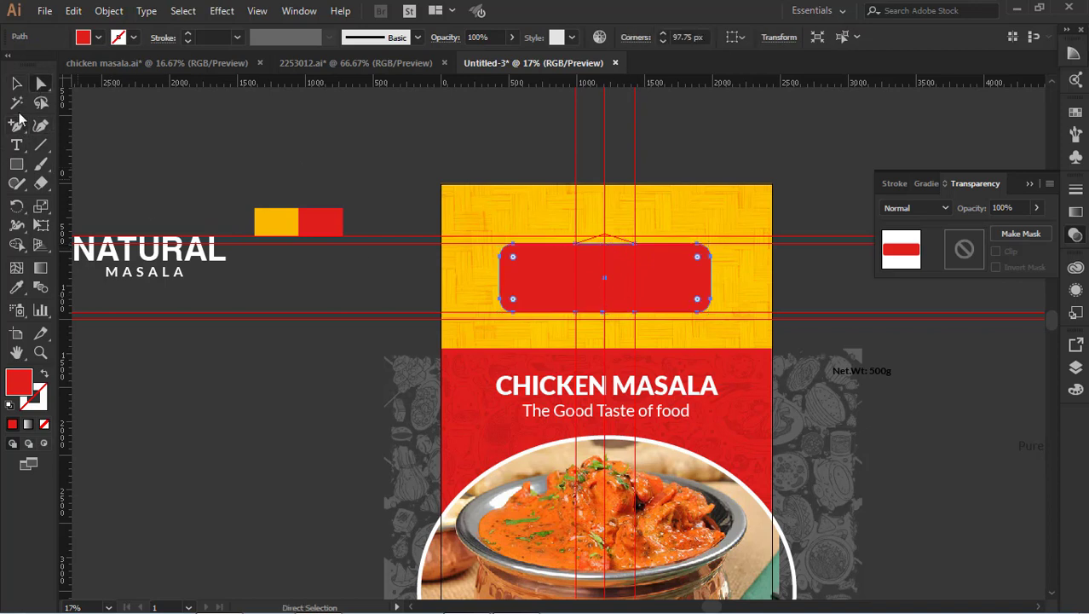
{"action": "left_click", "coordinate": [607, 243]}
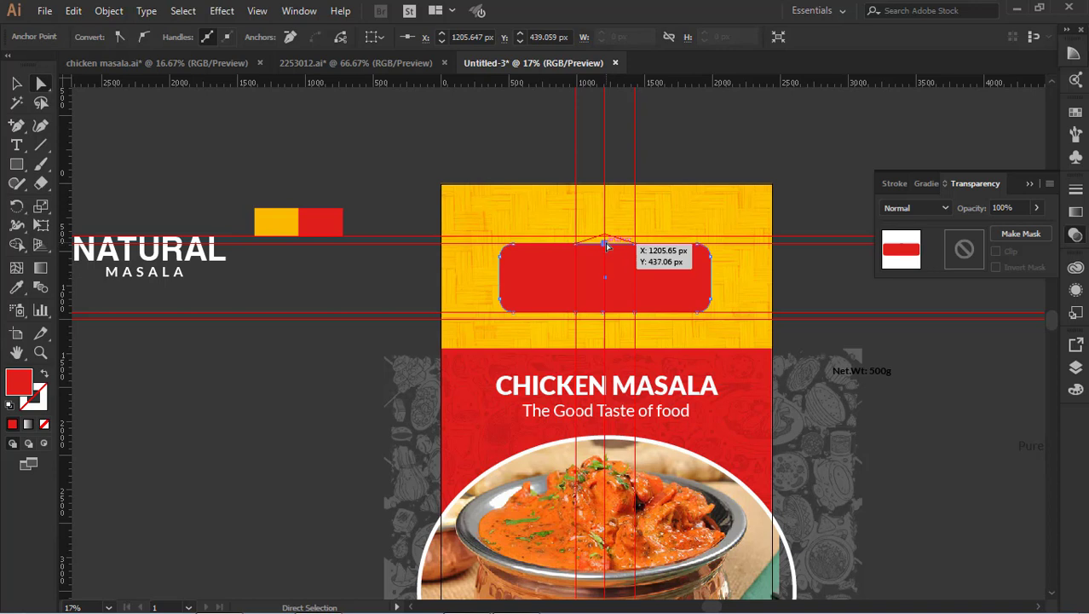
{"action": "key", "text": "Up"}
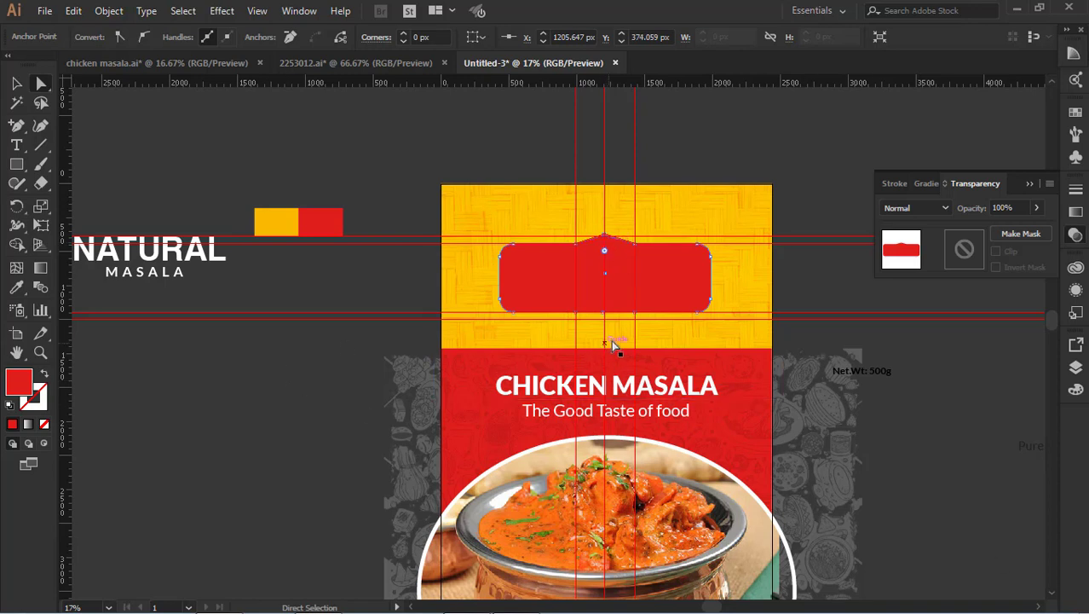
{"action": "left_click", "coordinate": [607, 313]}
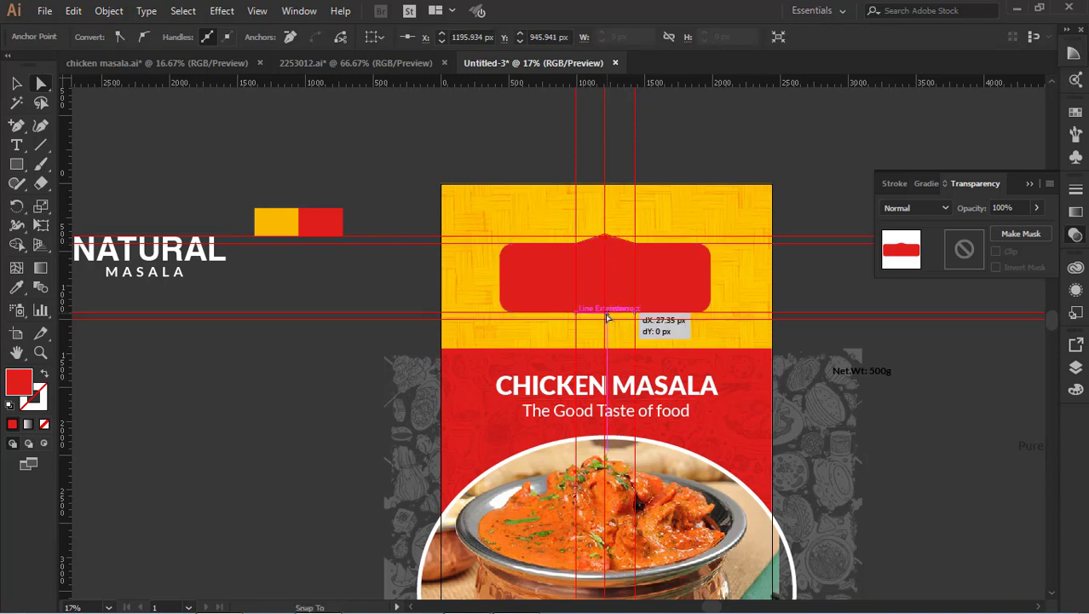
{"action": "left_click", "coordinate": [606, 316]}
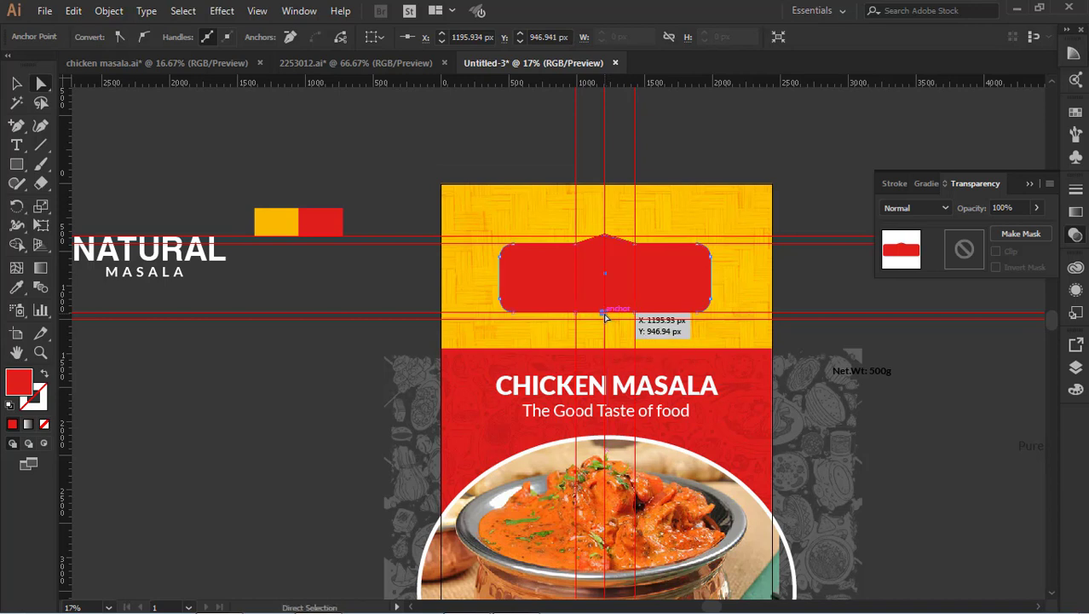
{"action": "left_click", "coordinate": [605, 316]}
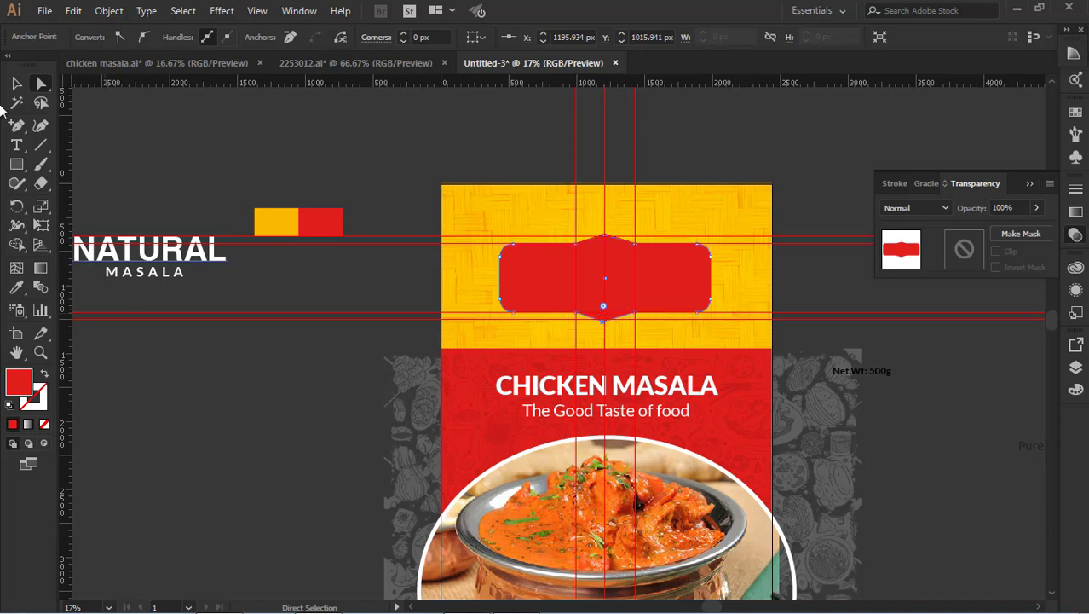
{"action": "left_click", "coordinate": [16, 83]}
Give the red badge a white outline.
{"action": "left_click", "coordinate": [114, 122]}
{"action": "left_click", "coordinate": [621, 265]}
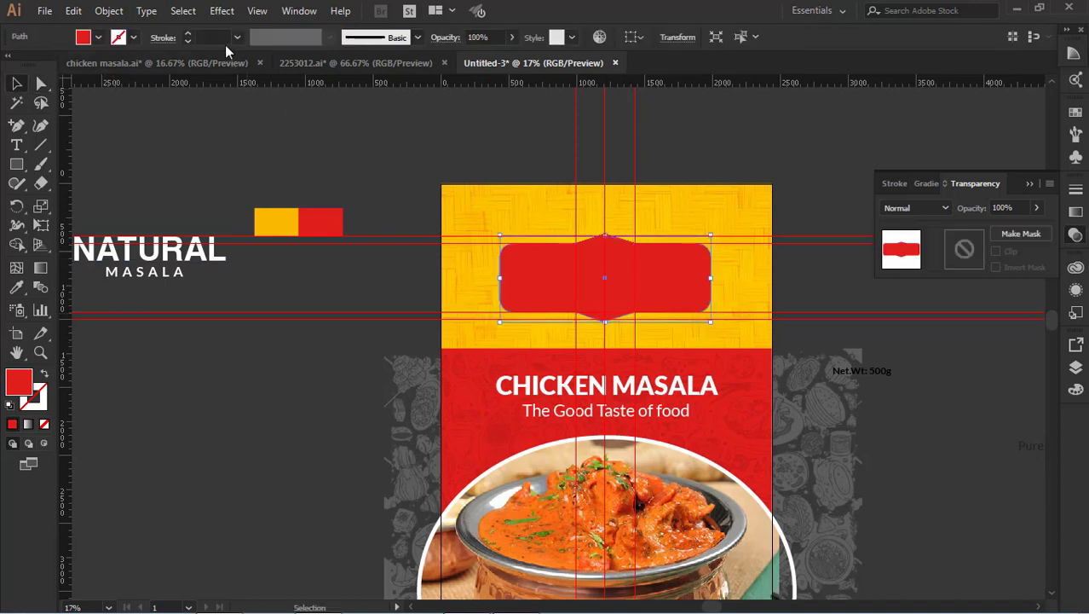
{"action": "left_click", "coordinate": [133, 38]}
{"action": "left_click", "coordinate": [35, 64]}
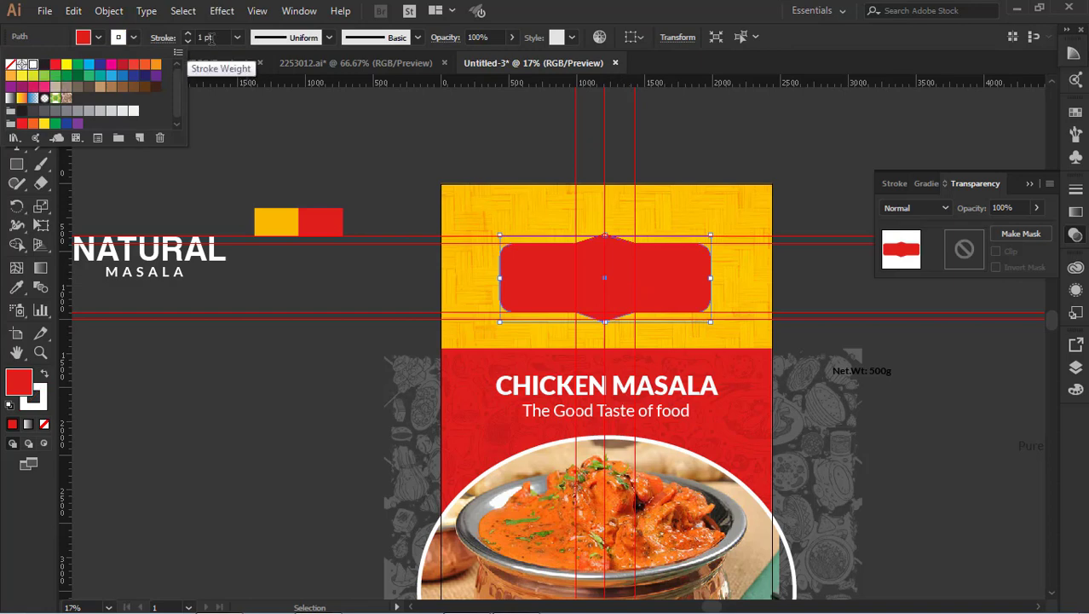
{"action": "left_click", "coordinate": [365, 126]}
{"action": "left_click", "coordinate": [646, 237]}
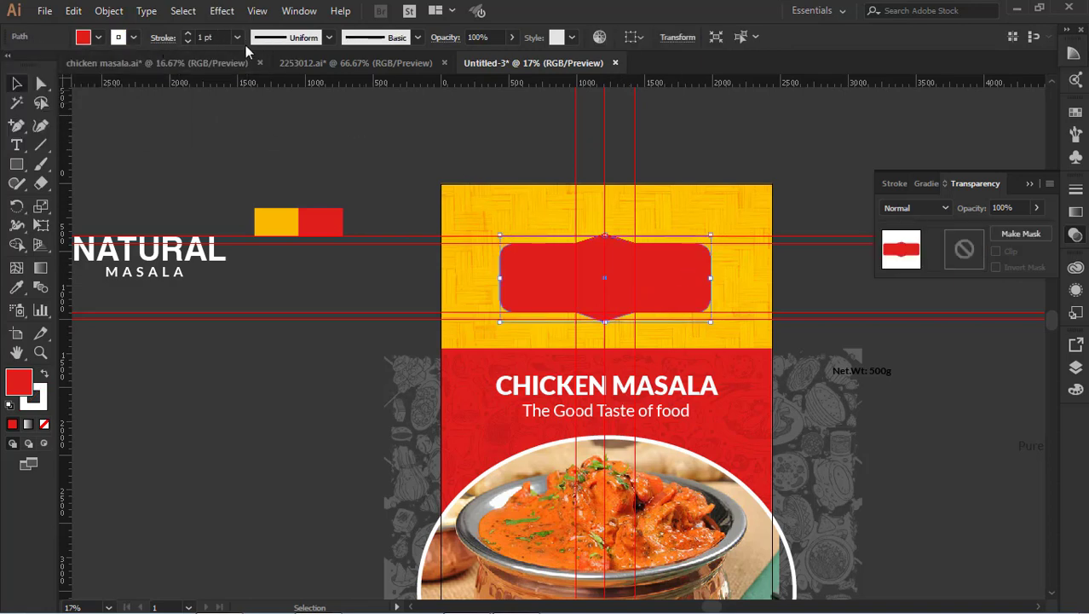
Clear all guides and set the badge's outline weight to 30 pt.
{"action": "left_click", "coordinate": [257, 10]}
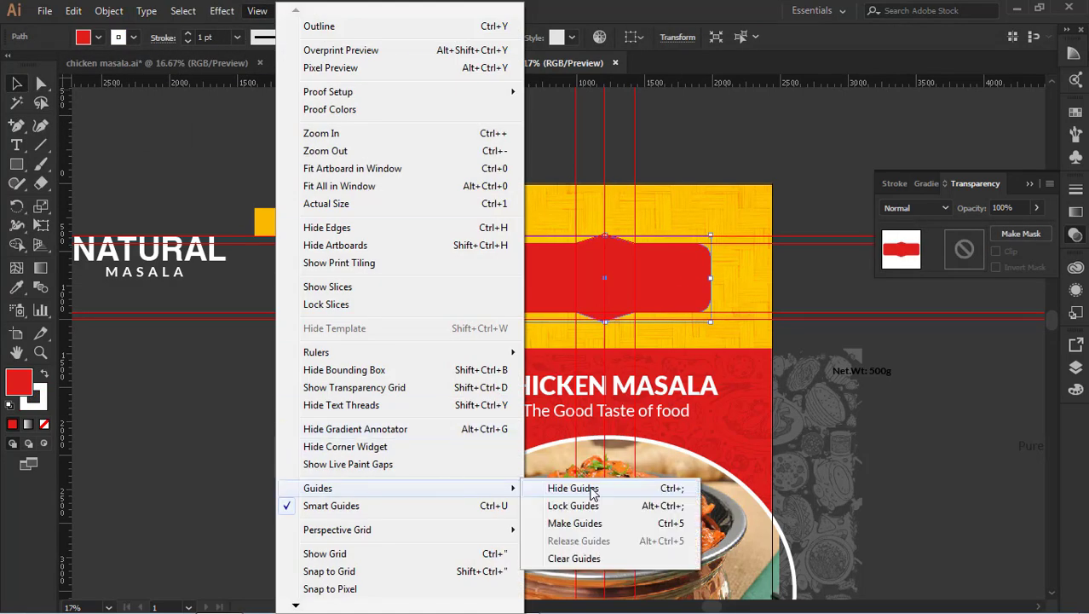
{"action": "left_click", "coordinate": [586, 558]}
{"action": "left_click", "coordinate": [645, 267]}
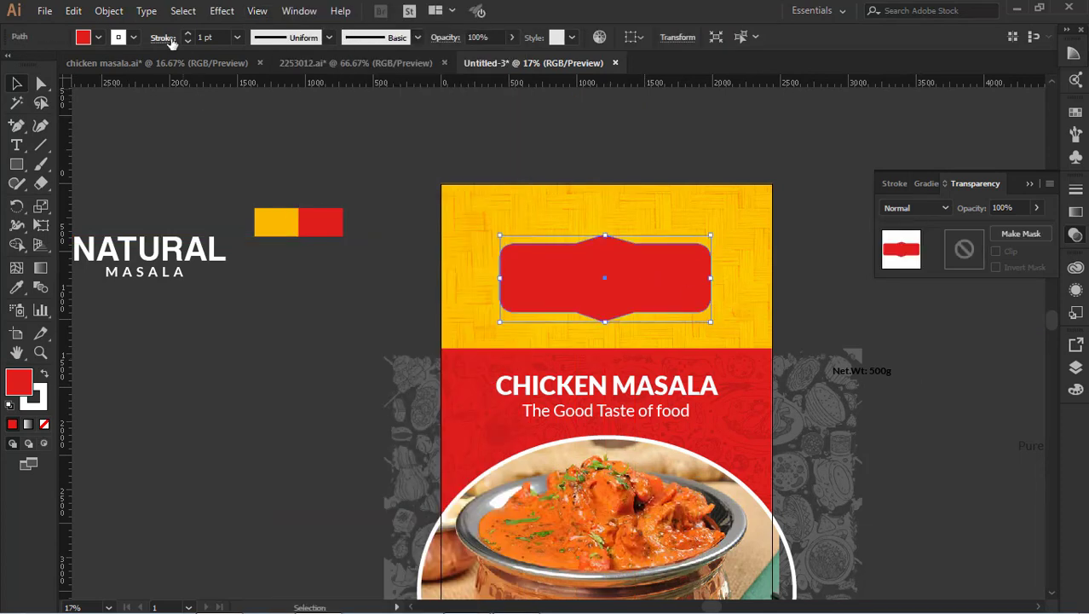
{"action": "left_click", "coordinate": [211, 37]}
{"action": "left_click", "coordinate": [237, 36]}
{"action": "left_click", "coordinate": [256, 284]}
{"action": "type", "text": "30"}
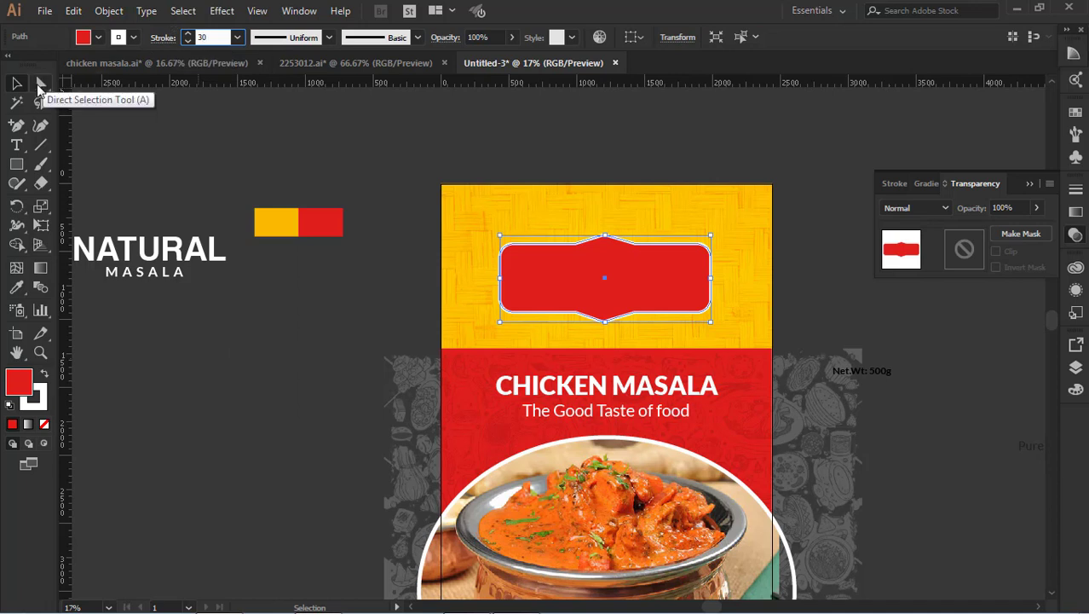
{"action": "left_click", "coordinate": [716, 269]}
Draw a straight white line along the yellow–red boundary.
{"action": "key", "text": "backslash"}
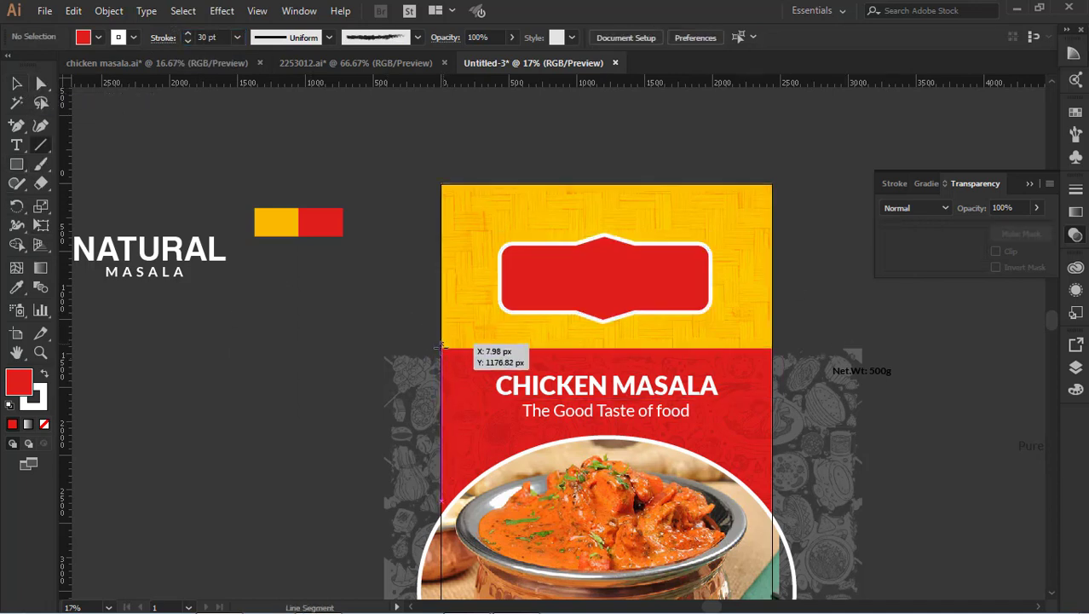
{"action": "left_click_drag", "start_coordinate": [378, 347], "coordinate": [862, 348]}
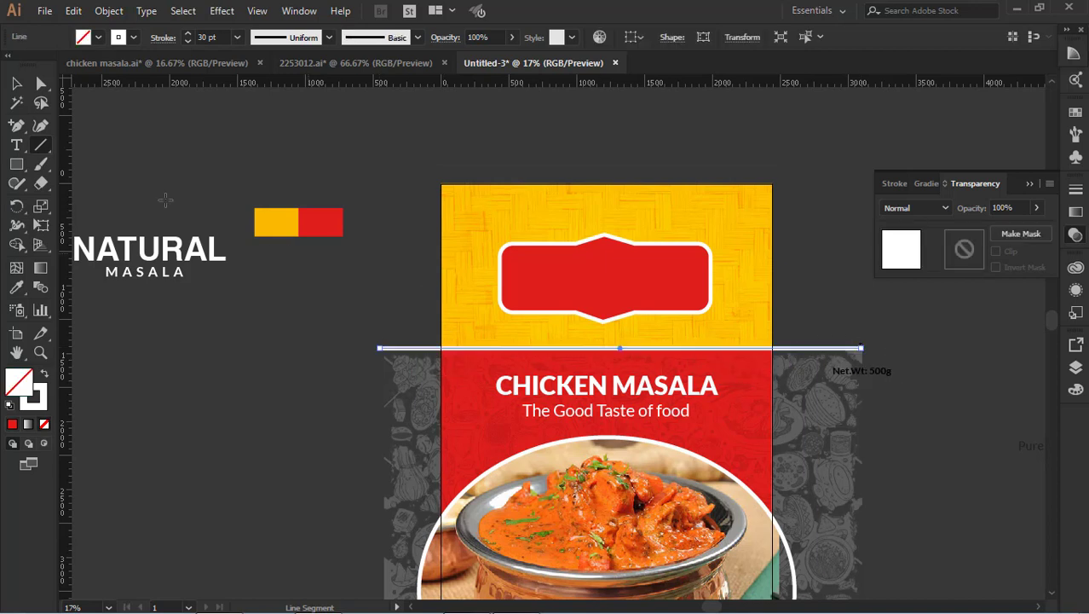
{"action": "left_click", "coordinate": [16, 82]}
{"action": "left_click", "coordinate": [815, 282]}
{"action": "scroll", "coordinate": [843, 316], "scroll_direction": "down", "scroll_amount": 1}
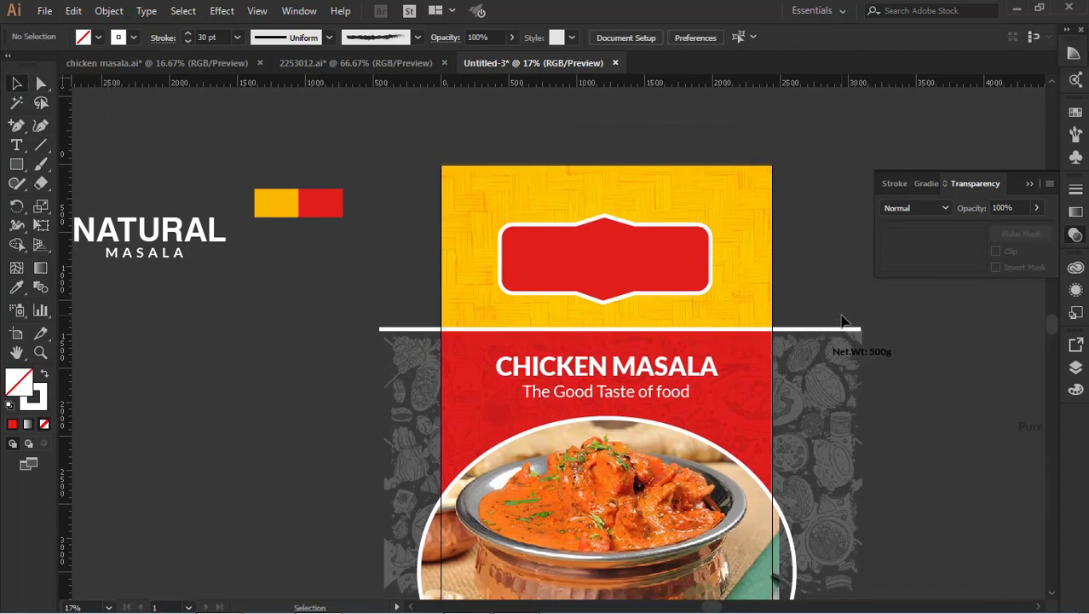
{"action": "scroll", "coordinate": [846, 319], "scroll_direction": "up", "scroll_amount": 2}
{"action": "left_click", "coordinate": [212, 290]}
Move the NATURAL MASALA logo onto the red label and the green-circle mark to the yellow panel's top right.
{"action": "left_click_drag", "start_coordinate": [172, 291], "coordinate": [632, 310]}
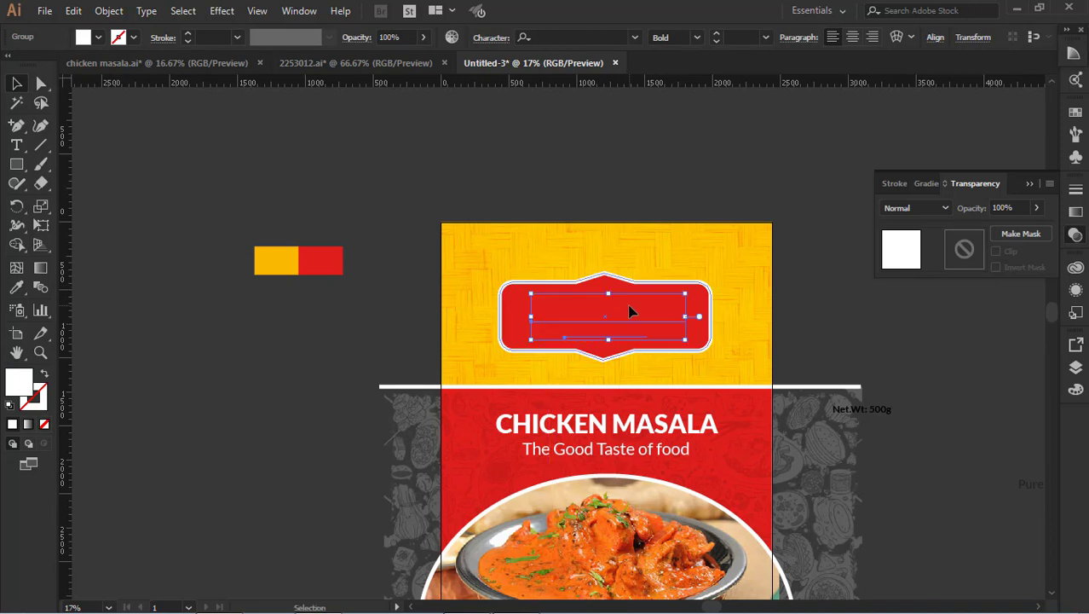
{"action": "left_click", "coordinate": [848, 332]}
{"action": "scroll", "coordinate": [895, 300], "scroll_direction": "up", "scroll_amount": 2}
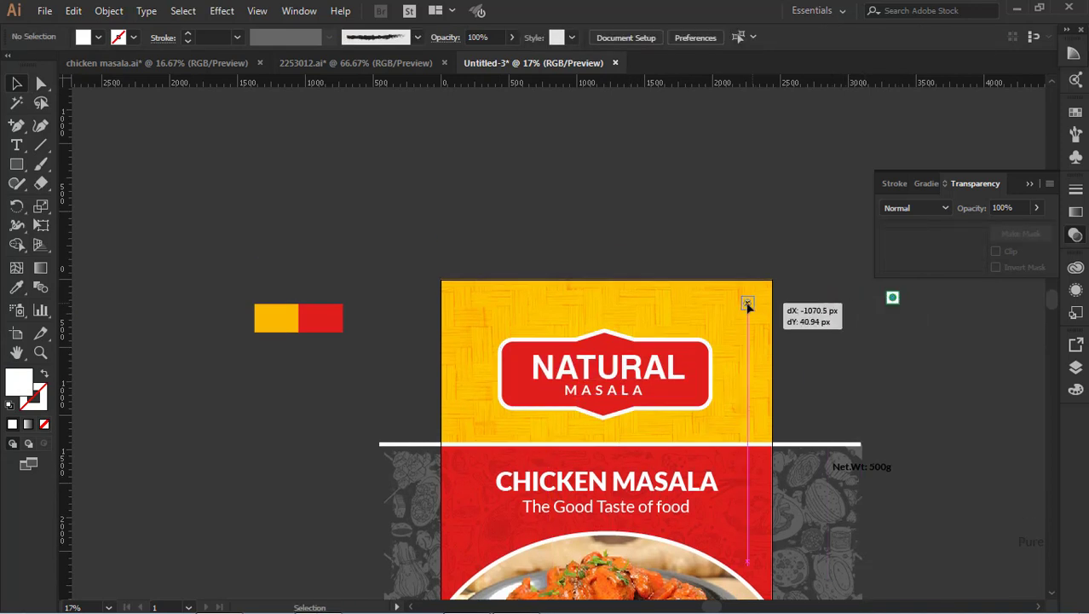
{"action": "left_click_drag", "start_coordinate": [900, 302], "coordinate": [744, 304]}
{"action": "scroll", "coordinate": [838, 326], "scroll_direction": "down", "scroll_amount": 2}
{"action": "left_click", "coordinate": [838, 326]}
Position the 'Net.Wt: 500g' text over the food photo's lower left.
{"action": "scroll", "coordinate": [901, 349], "scroll_direction": "down", "scroll_amount": 3}
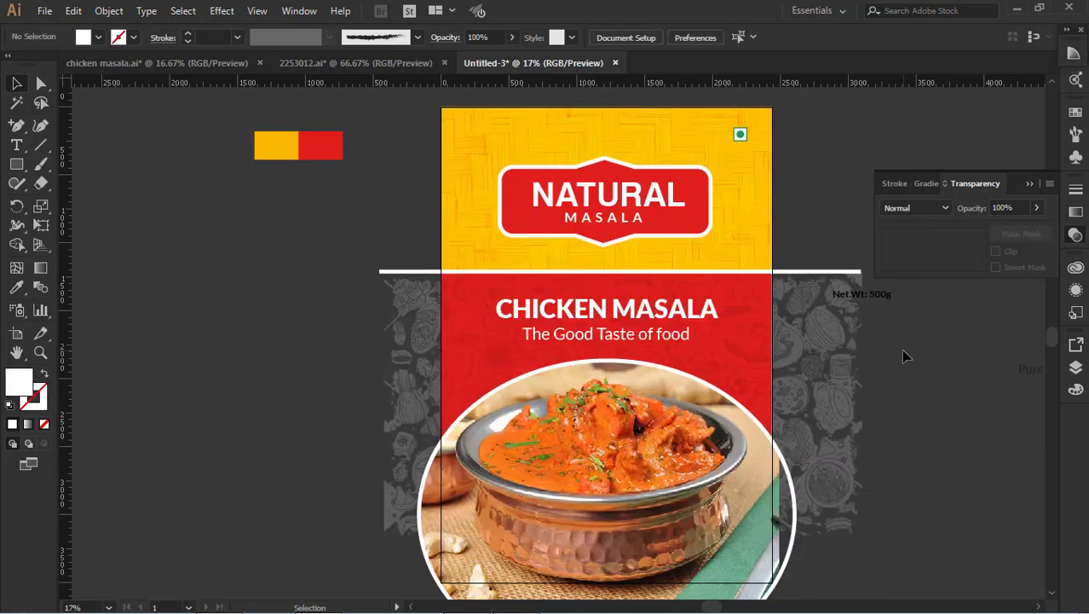
{"action": "scroll", "coordinate": [901, 358], "scroll_direction": "down", "scroll_amount": 1}
{"action": "scroll", "coordinate": [891, 307], "scroll_direction": "up", "scroll_amount": 2}
{"action": "left_click_drag", "start_coordinate": [889, 322], "coordinate": [495, 584]}
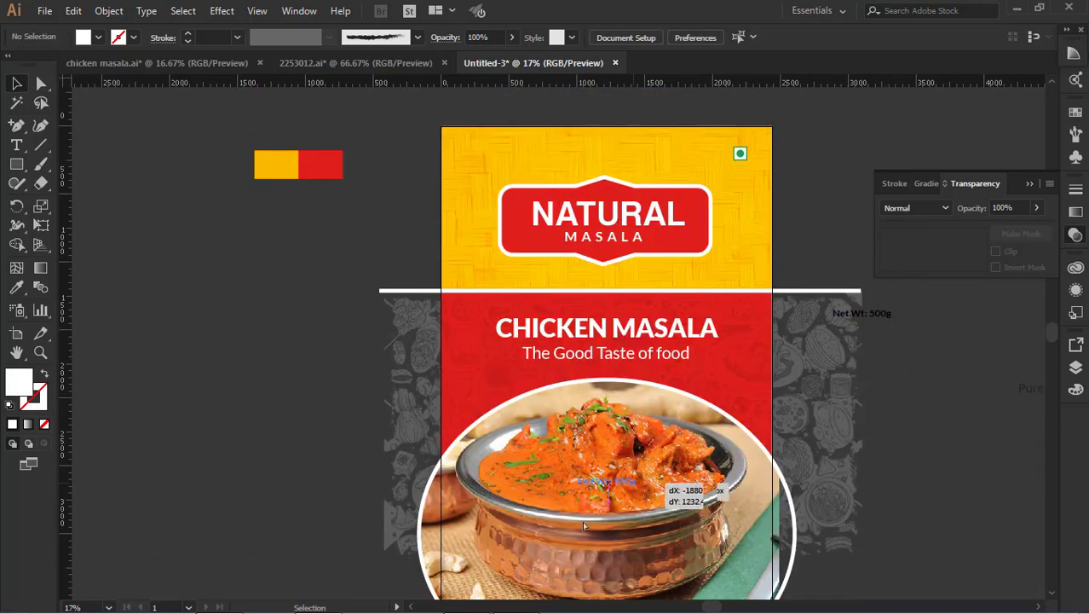
{"action": "scroll", "coordinate": [496, 584], "scroll_direction": "down", "scroll_amount": 2}
{"action": "left_click", "coordinate": [902, 475]}
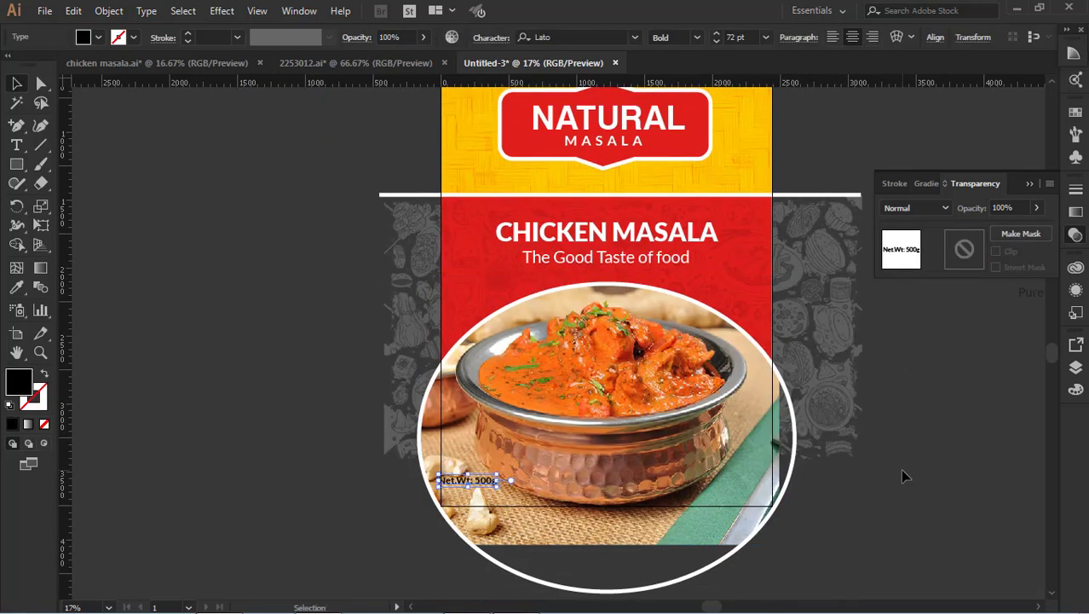
{"action": "left_click_drag", "start_coordinate": [477, 490], "coordinate": [493, 493]}
{"action": "scroll", "coordinate": [493, 495], "scroll_direction": "up", "scroll_amount": 1}
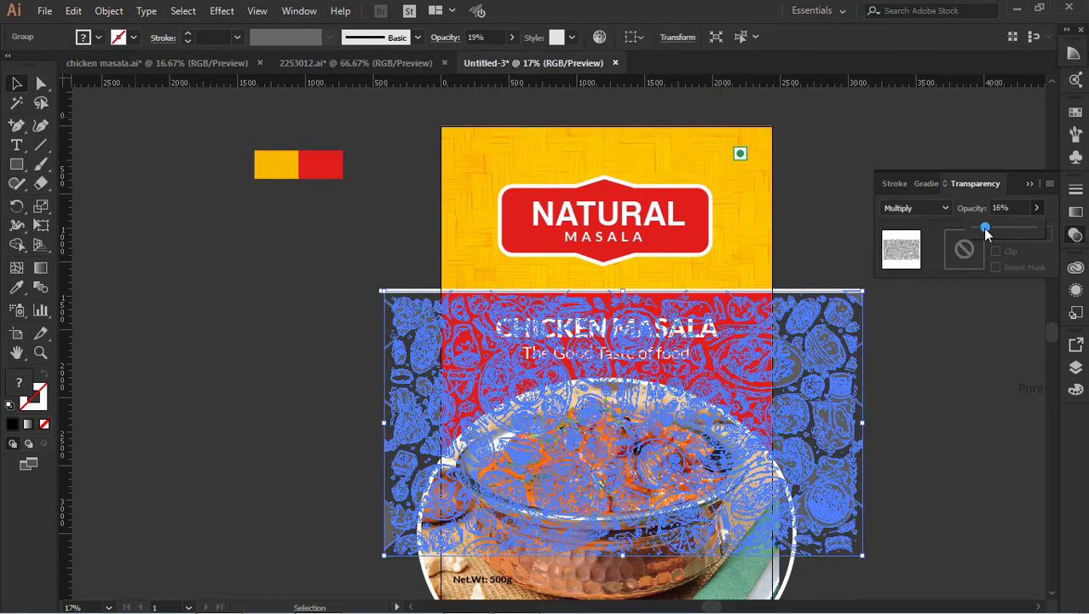
{"action": "left_click", "coordinate": [941, 388]}
{"action": "scroll", "coordinate": [934, 400], "scroll_direction": "up", "scroll_amount": 1}
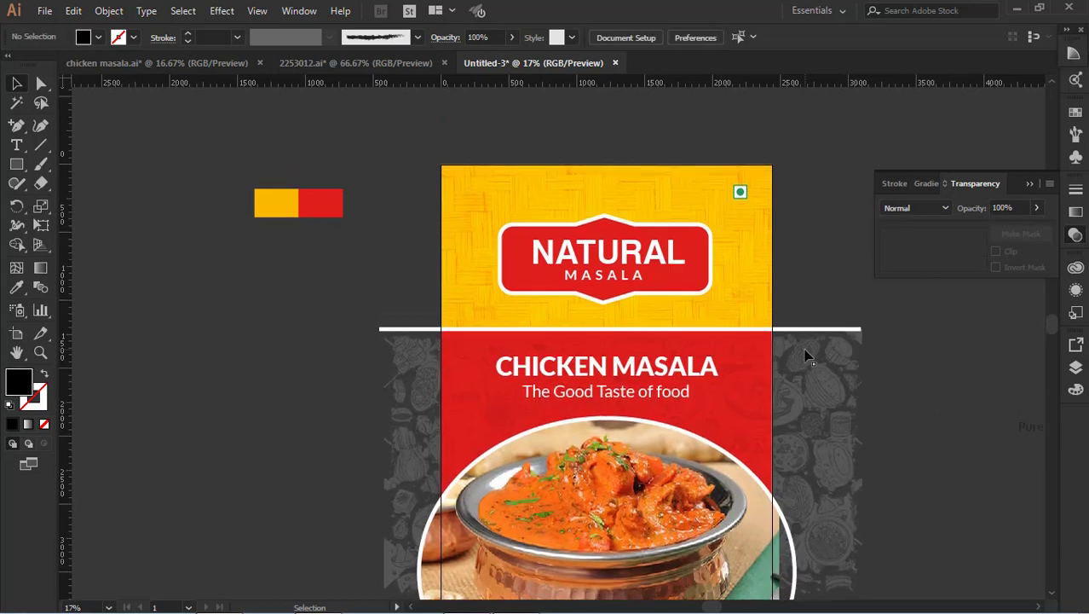
{"action": "left_click", "coordinate": [705, 287]}
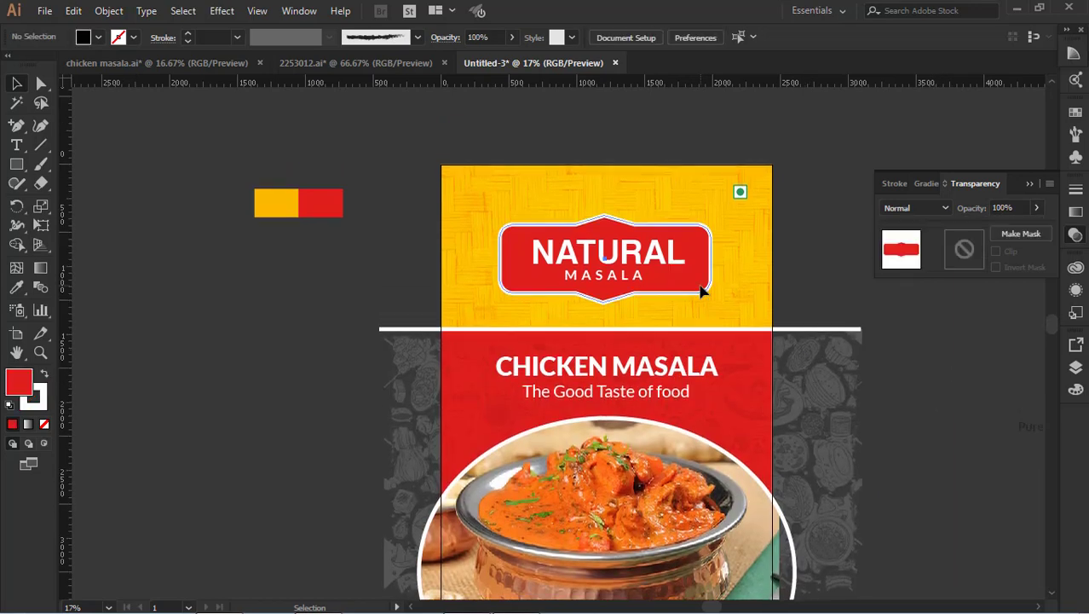
Nudge the NATURAL MASALA text group up slightly.
{"action": "left_click", "coordinate": [633, 281]}
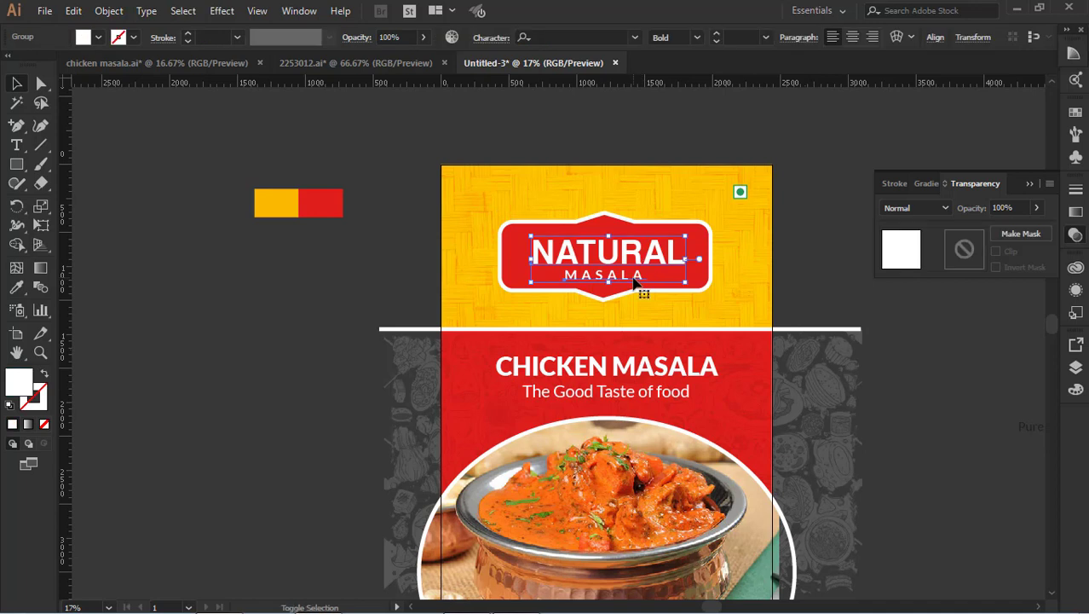
{"action": "key", "text": "shift+Up"}
{"action": "key", "text": "shift+Up"}
{"action": "key", "text": "ctrl+shift+a"}
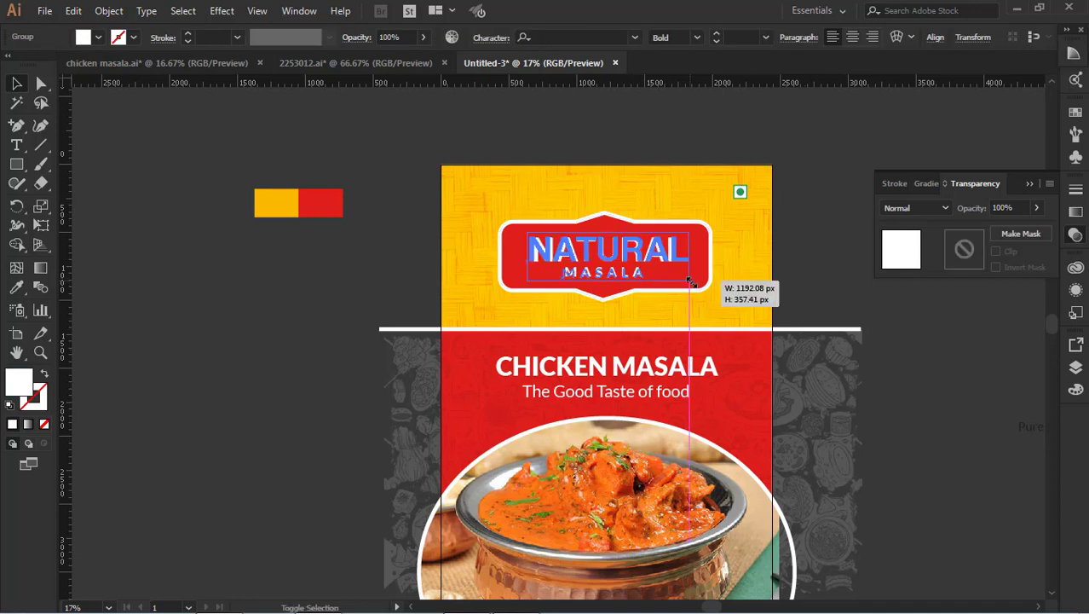
{"action": "left_click", "coordinate": [692, 251]}
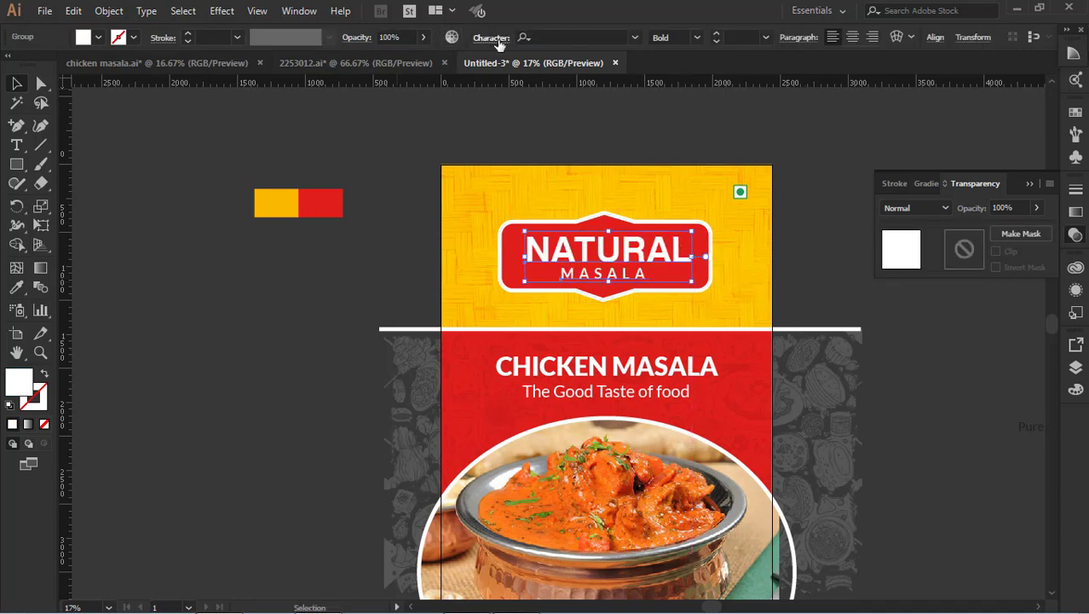
Apply a drop shadow to NATURAL MASALA: 75% opacity, 7 px offsets, 5 px blur.
{"action": "left_click", "coordinate": [224, 12]}
{"action": "mouse_move", "coordinate": [243, 192]}
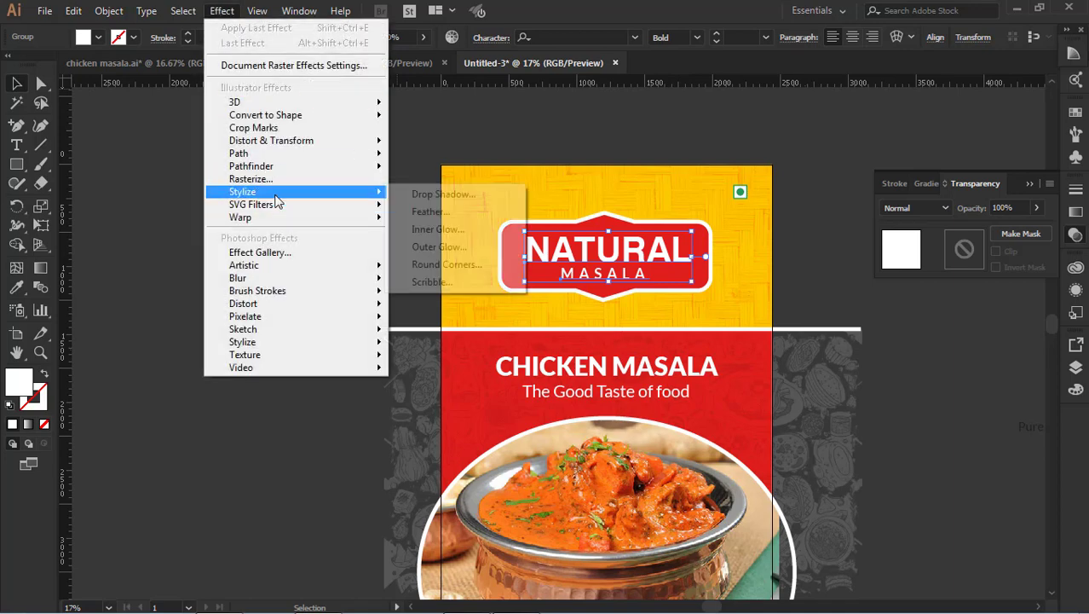
{"action": "left_click", "coordinate": [444, 194]}
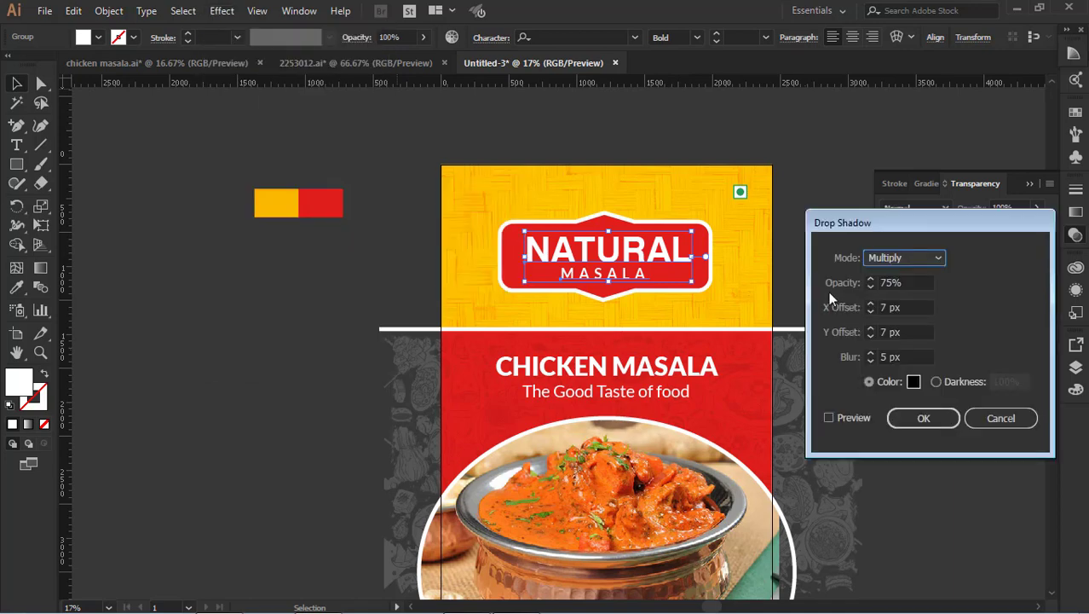
{"action": "left_click", "coordinate": [829, 420]}
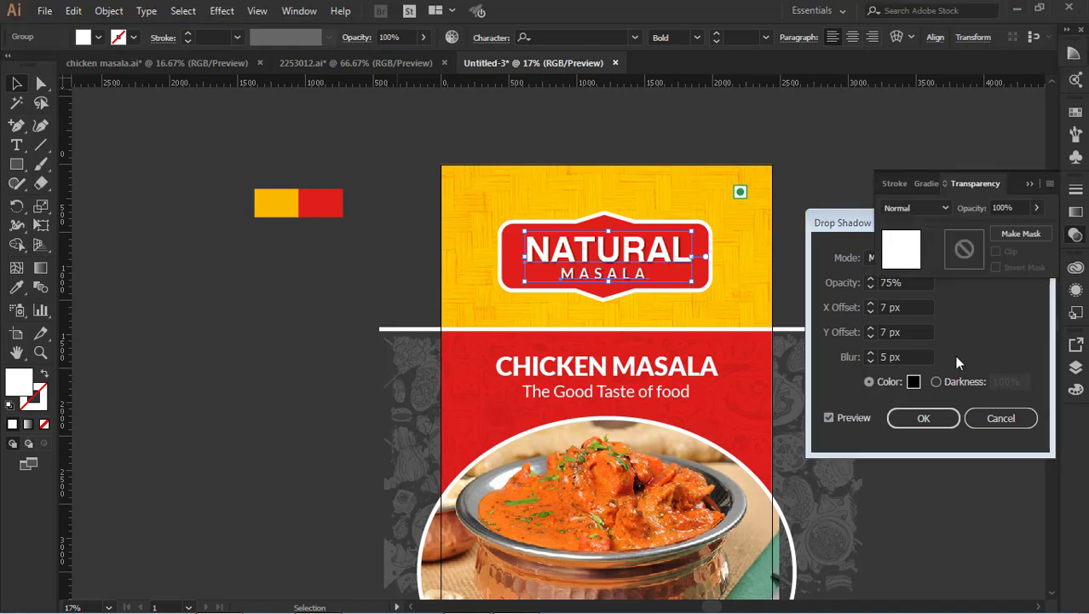
{"action": "left_click", "coordinate": [923, 417]}
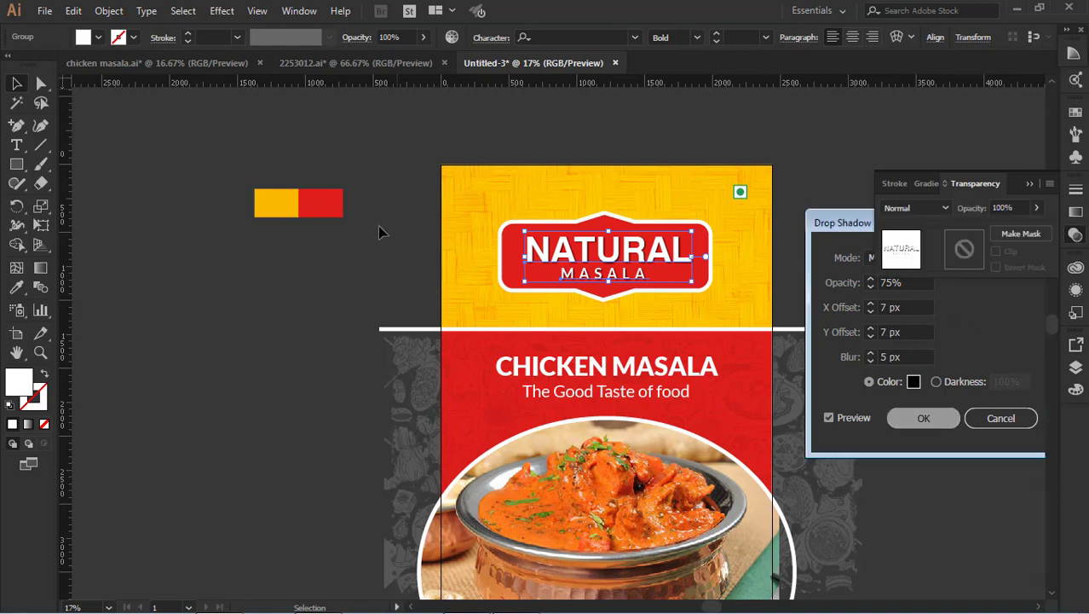
{"action": "left_click", "coordinate": [410, 177]}
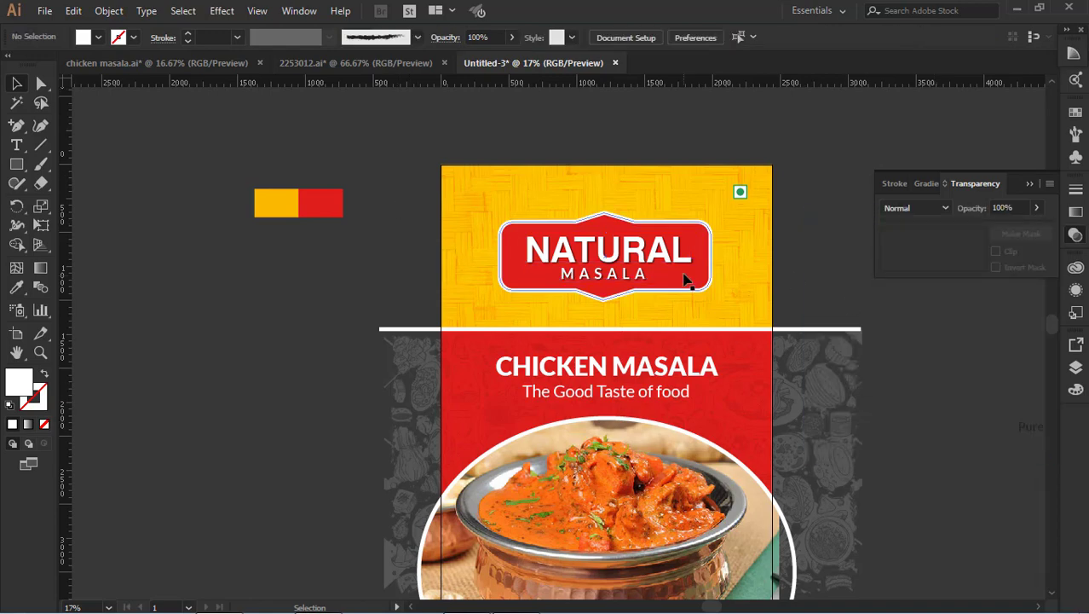
{"action": "double_click", "coordinate": [743, 284]}
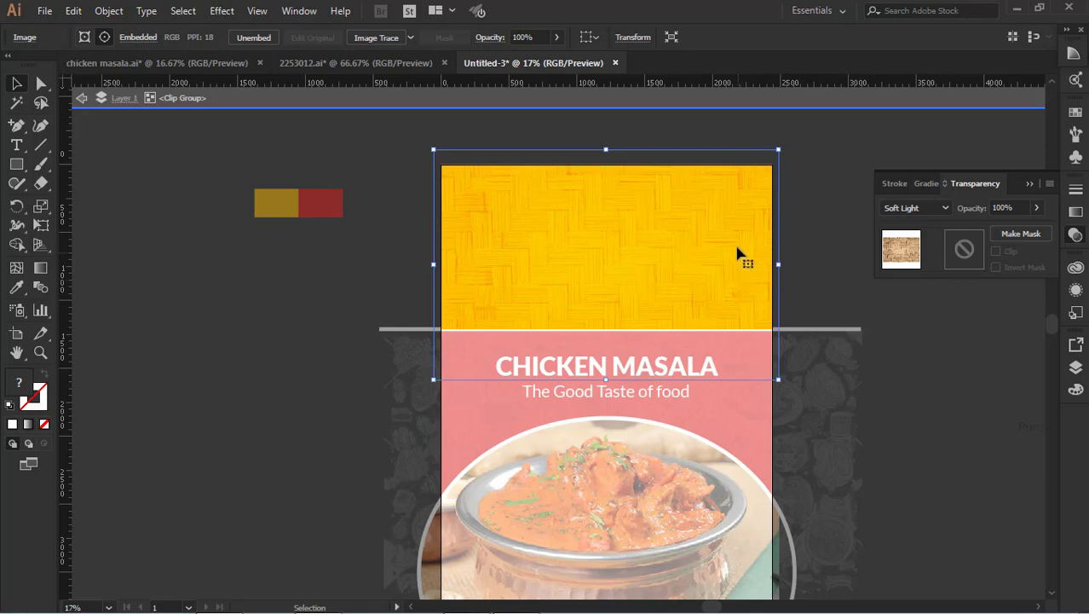
Leave the yellow band's group and paste a copy of the wicker texture image in front.
{"action": "left_click", "coordinate": [82, 98]}
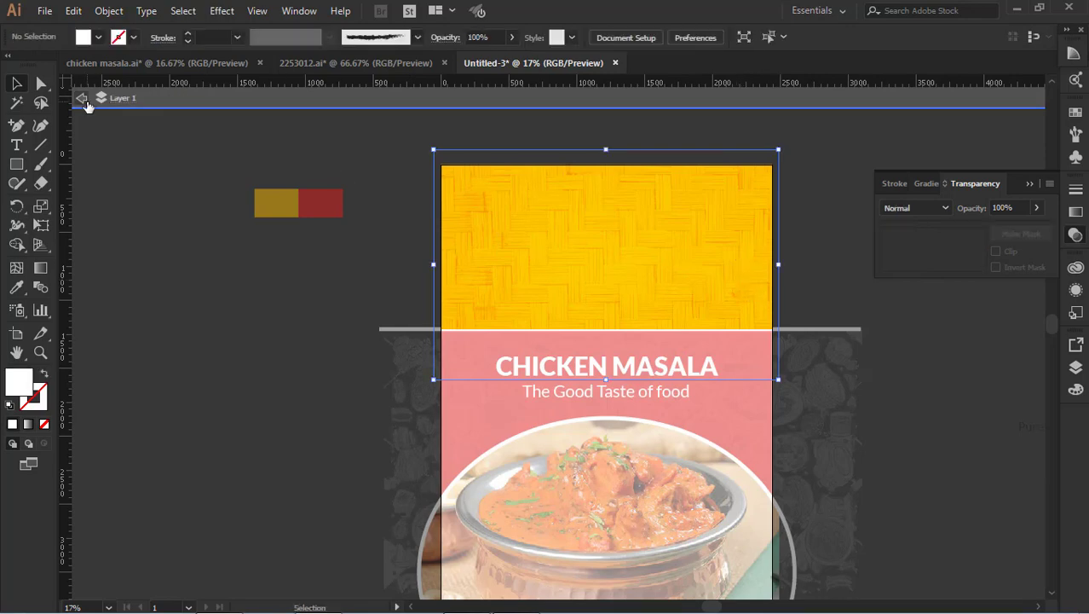
{"action": "left_click", "coordinate": [82, 98]}
{"action": "key", "text": "ctrl+z"}
{"action": "key", "text": "ctrl+z"}
{"action": "key", "text": "ctrl+z"}
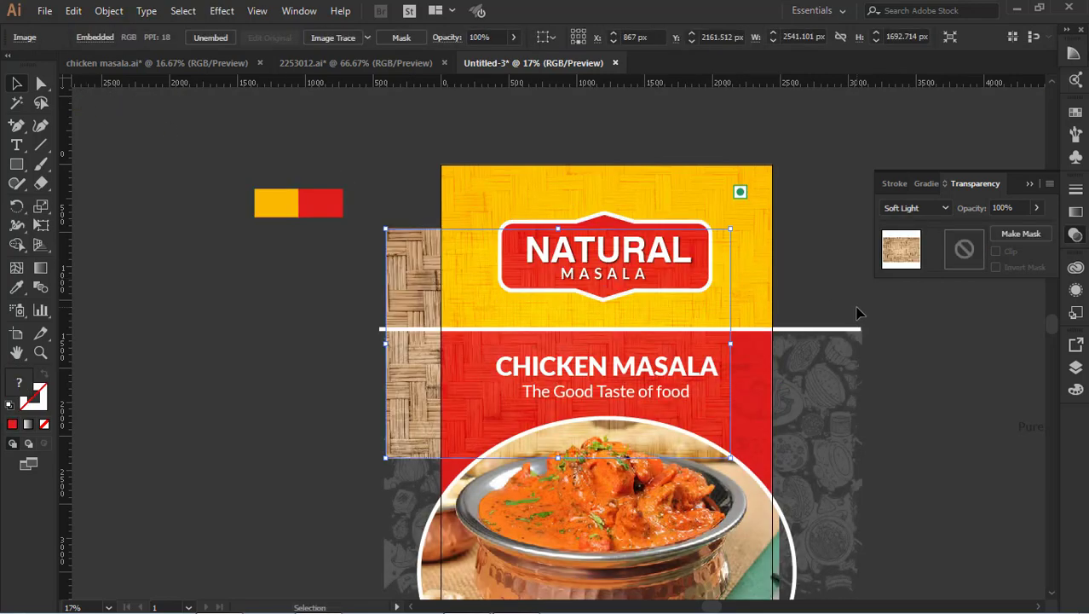
{"action": "key", "text": "ctrl+z"}
{"action": "left_click", "coordinate": [686, 286]}
{"action": "left_click", "coordinate": [861, 324]}
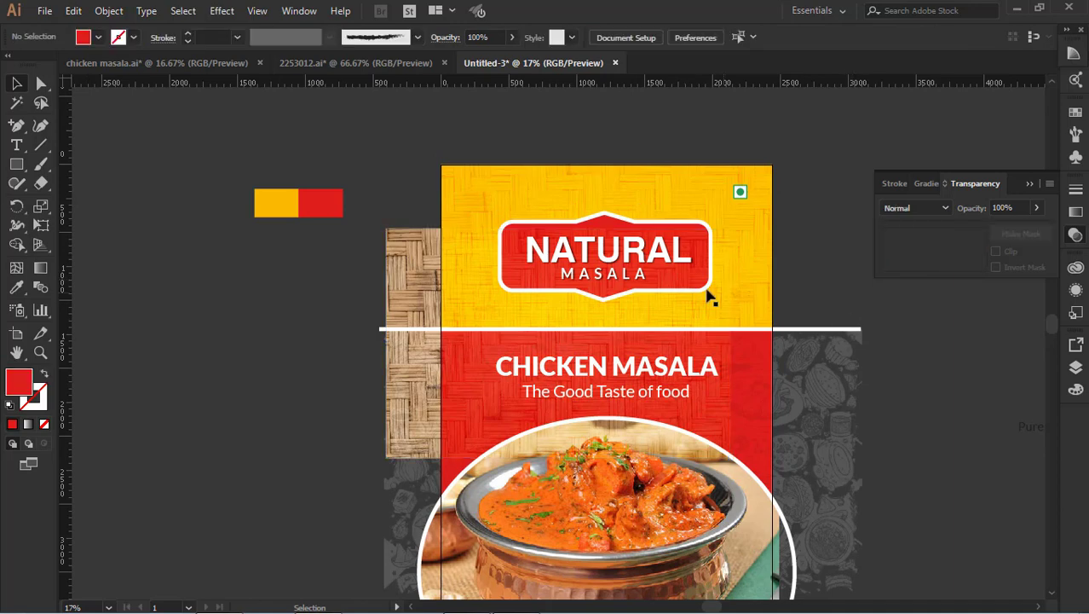
{"action": "left_click", "coordinate": [681, 294]}
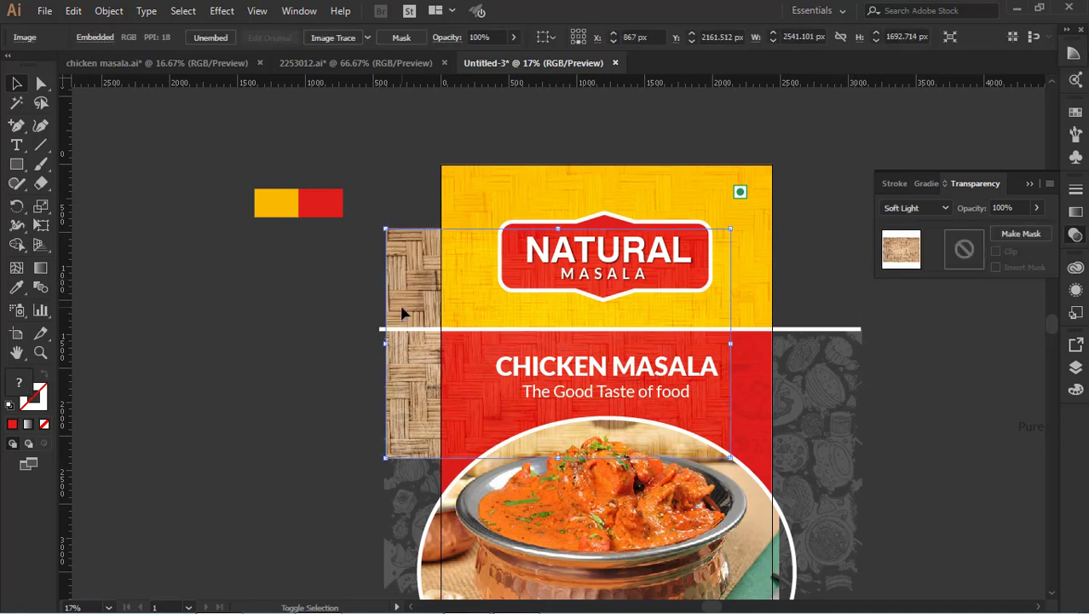
Try twice to clip the wicker image to the label badge, dismissing the clipping mask errors.
{"action": "left_click", "coordinate": [529, 228], "text": "shift"}
{"action": "right_click", "coordinate": [527, 224]}
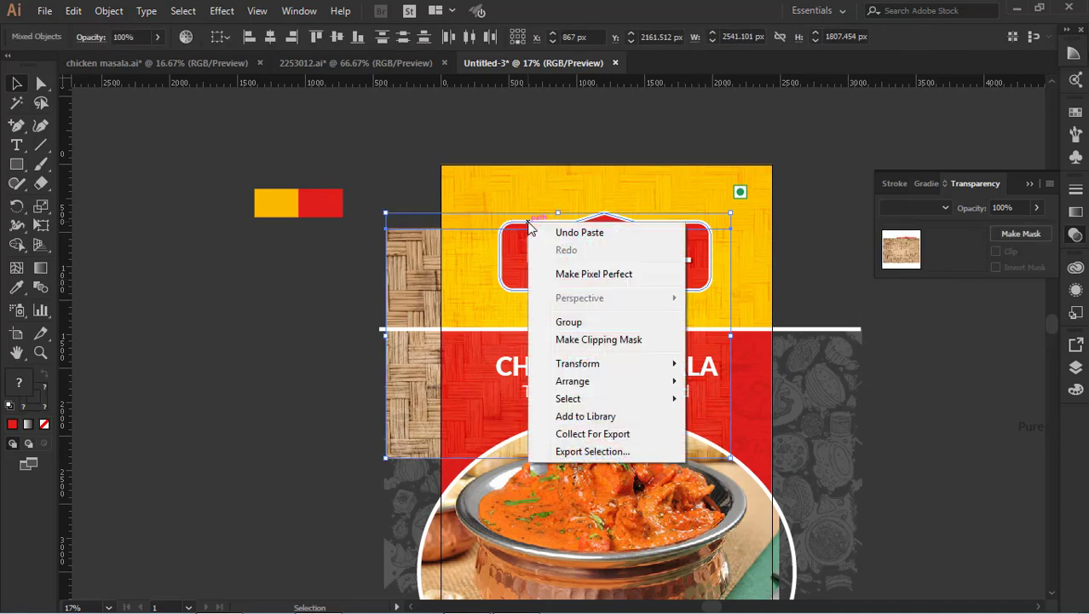
{"action": "left_click", "coordinate": [604, 338]}
{"action": "left_click", "coordinate": [695, 337]}
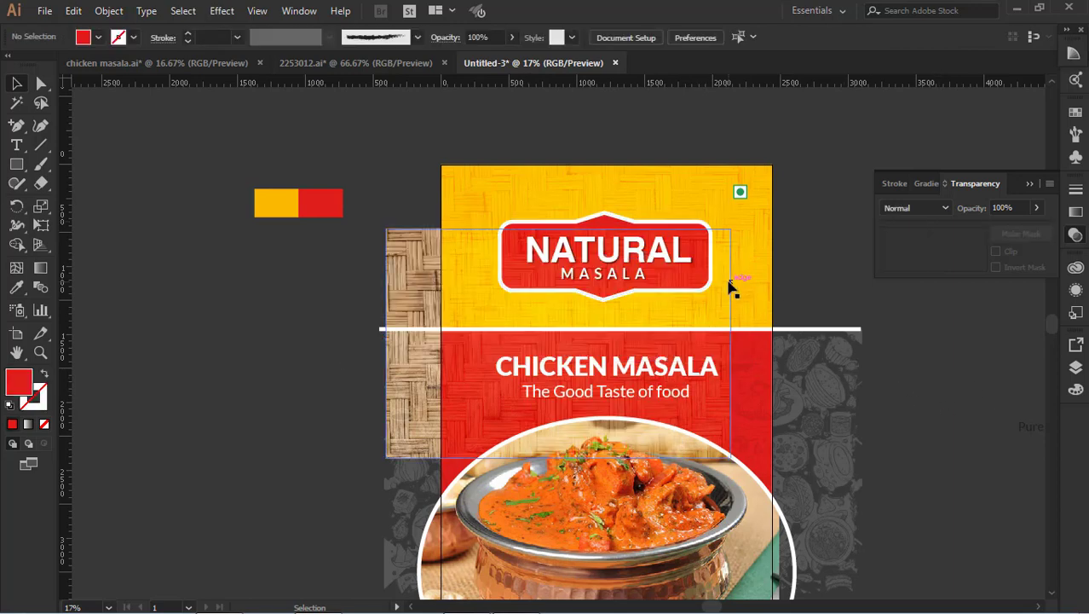
{"action": "left_click", "coordinate": [705, 256]}
{"action": "left_click", "coordinate": [396, 272], "text": "shift"}
{"action": "right_click", "coordinate": [396, 272]}
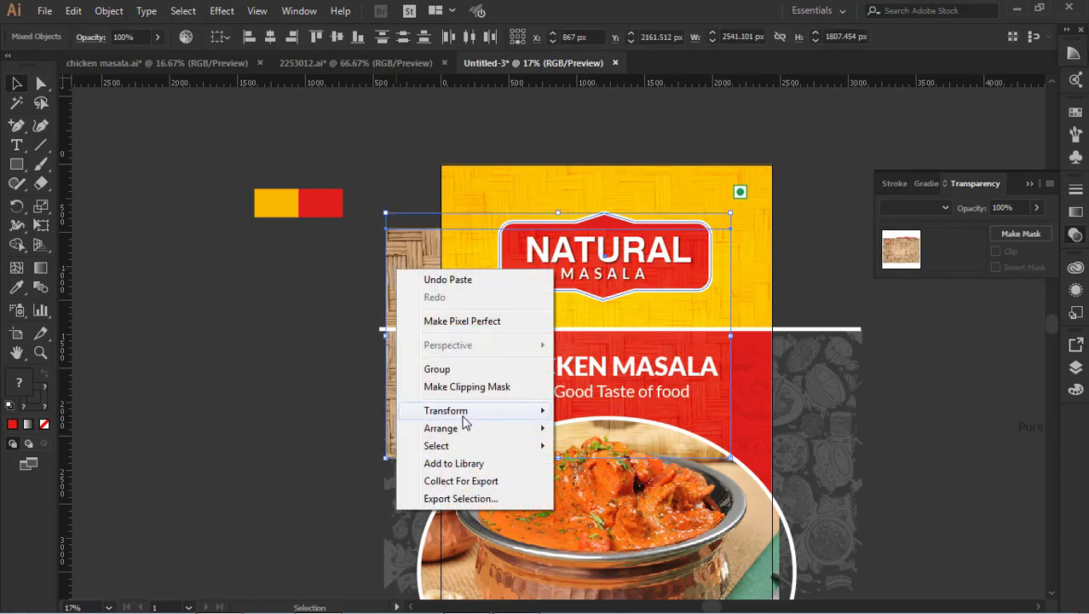
{"action": "left_click", "coordinate": [460, 385]}
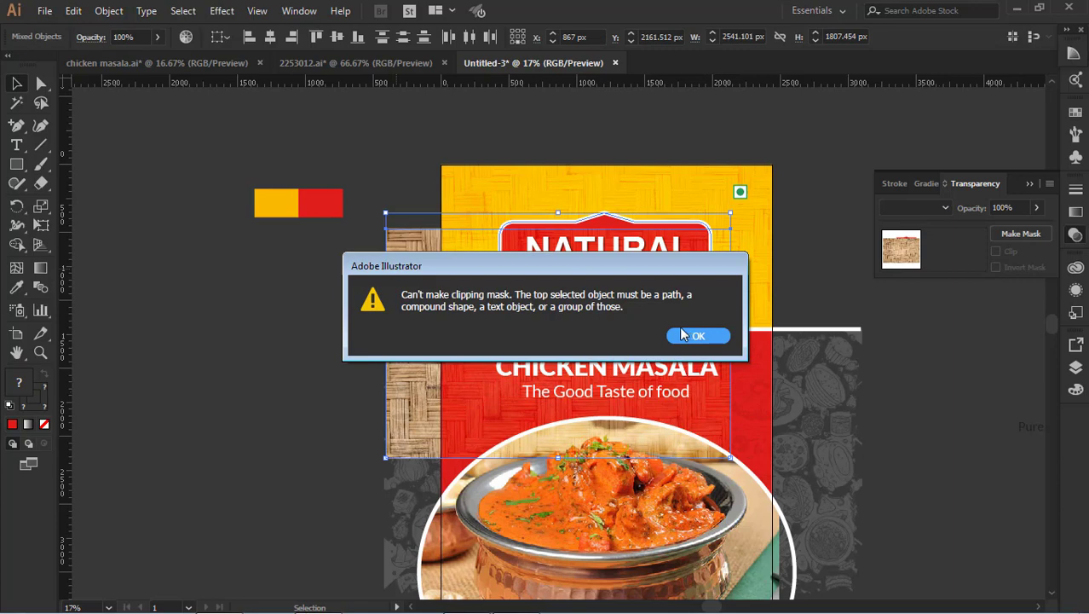
{"action": "left_click", "coordinate": [708, 343]}
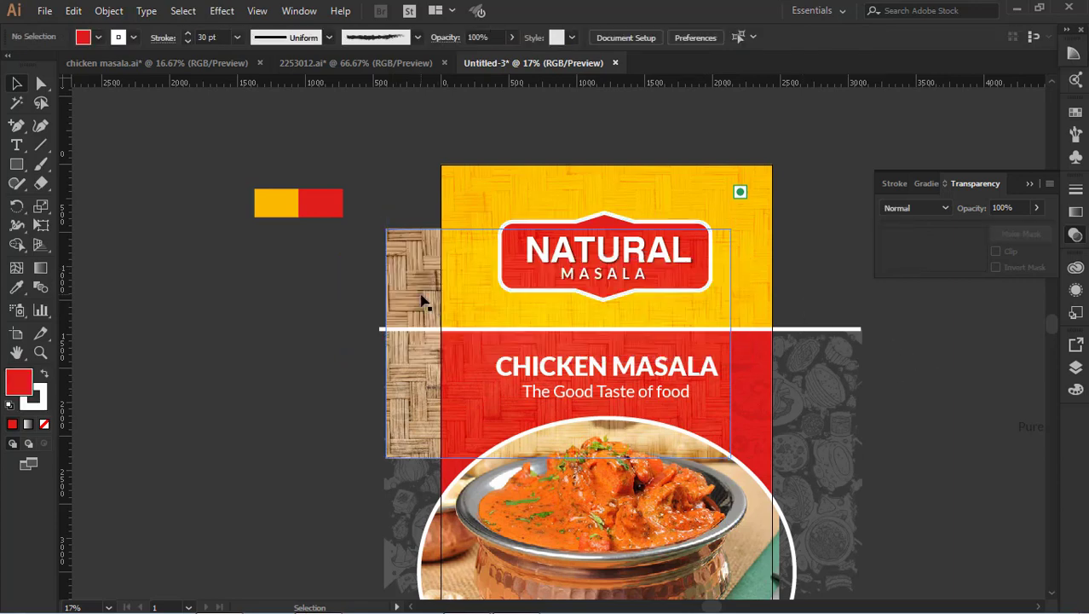
Move the wicker image up and left onto the pasteboard beside the package.
{"action": "left_click_drag", "start_coordinate": [421, 304], "coordinate": [417, 211]}
{"action": "left_click", "coordinate": [819, 311]}
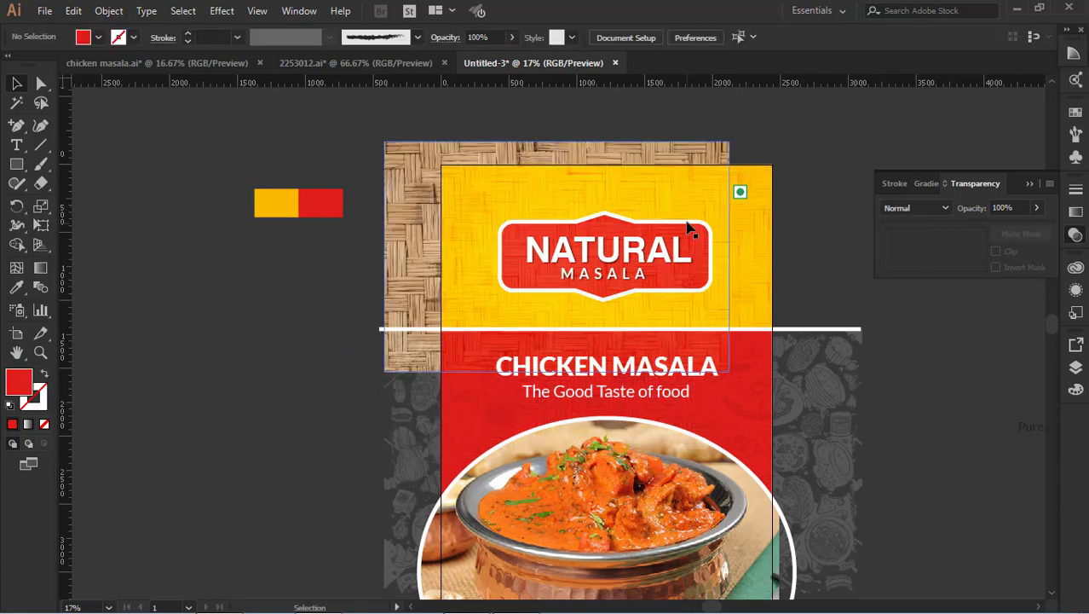
{"action": "left_click", "coordinate": [650, 226]}
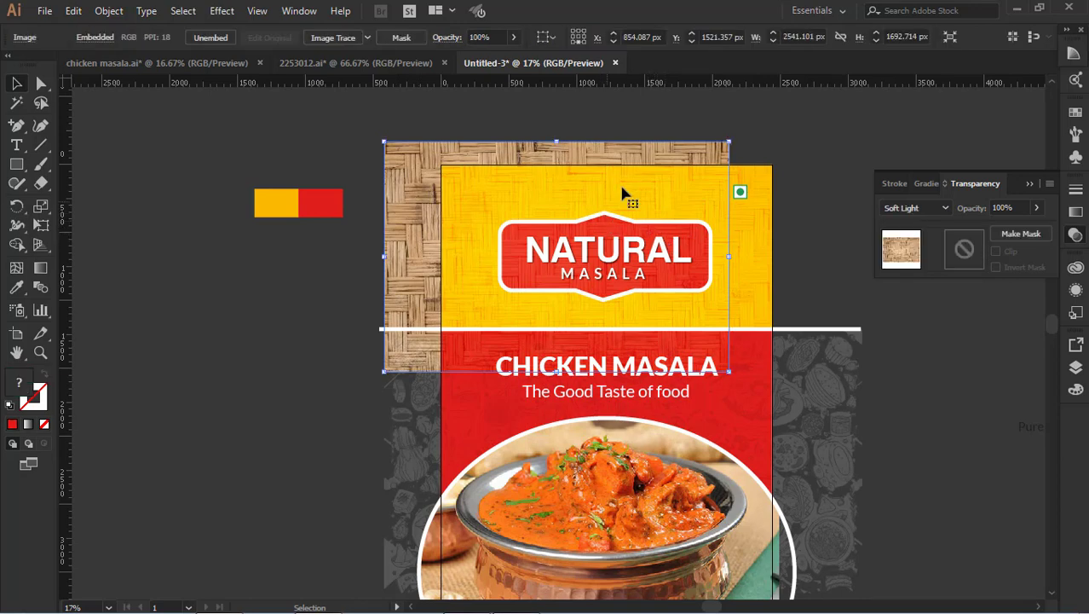
{"action": "left_click_drag", "start_coordinate": [622, 193], "coordinate": [385, 198]}
Clip the wicker texture image to the NATURAL MASALA label badge shape.
{"action": "left_click", "coordinate": [656, 260]}
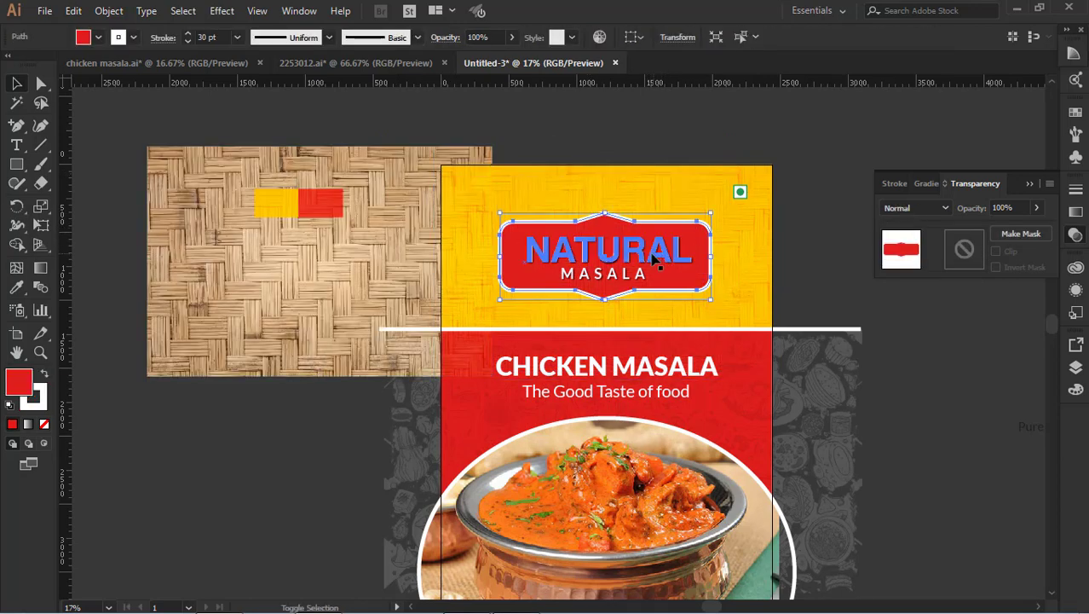
{"action": "left_click", "coordinate": [656, 260], "text": "shift"}
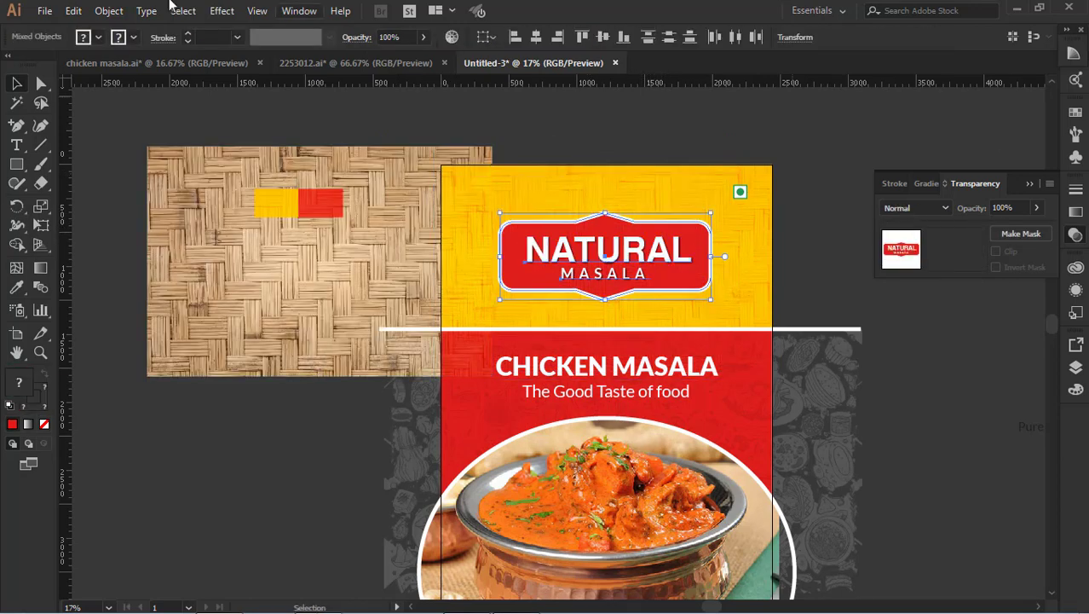
{"action": "left_click", "coordinate": [576, 117]}
{"action": "left_click", "coordinate": [566, 224]}
{"action": "left_click", "coordinate": [408, 171], "text": "shift"}
{"action": "right_click", "coordinate": [406, 172]}
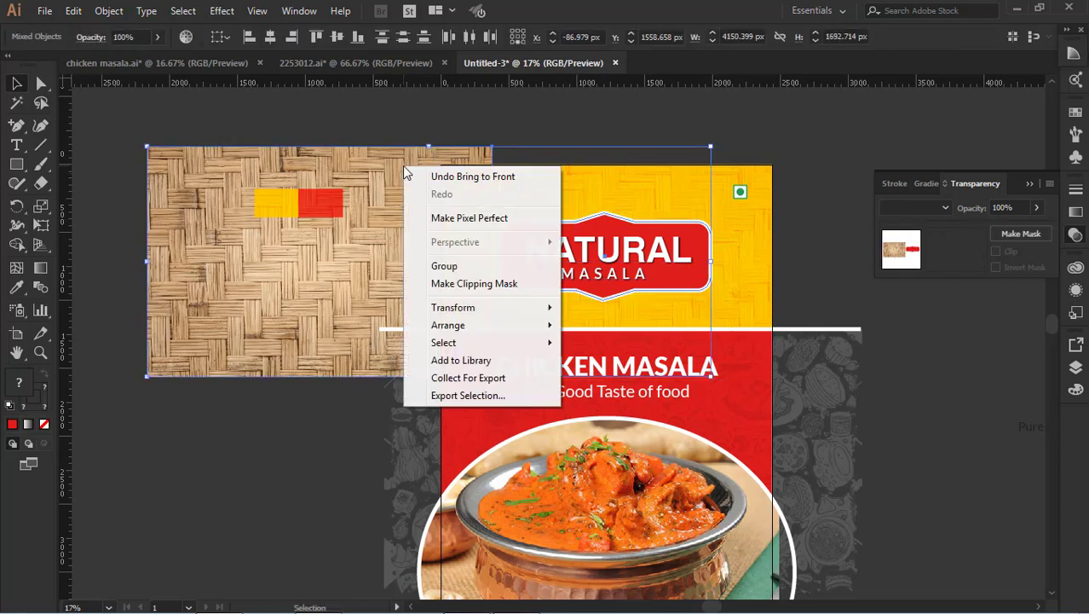
{"action": "left_click", "coordinate": [499, 286]}
{"action": "left_click", "coordinate": [921, 372]}
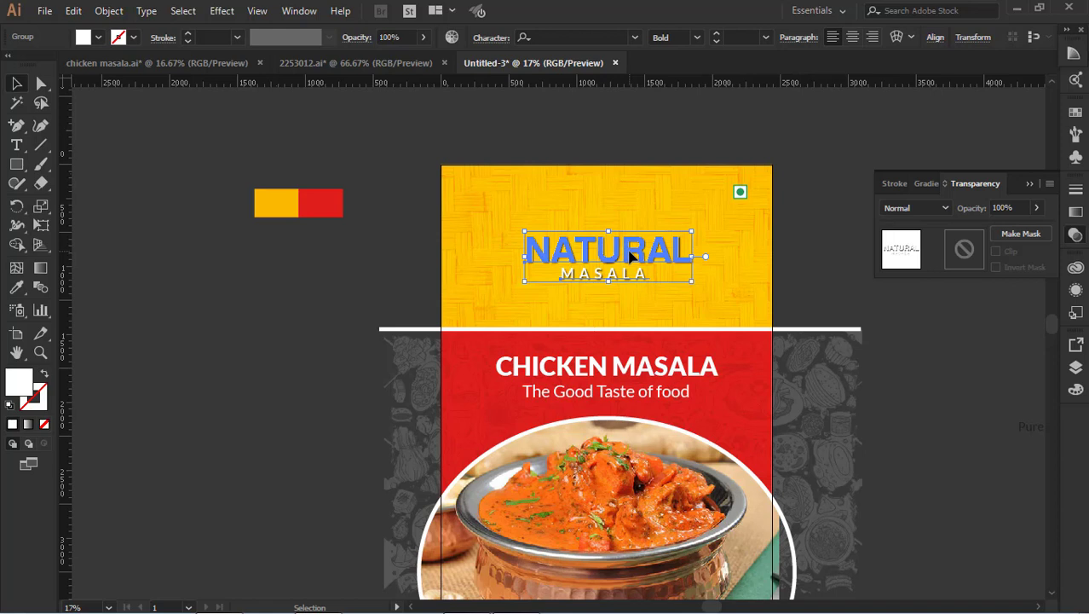
Fill the badge clipping shape behind NATURAL with red sampled from the swatch.
{"action": "left_click", "coordinate": [635, 225]}
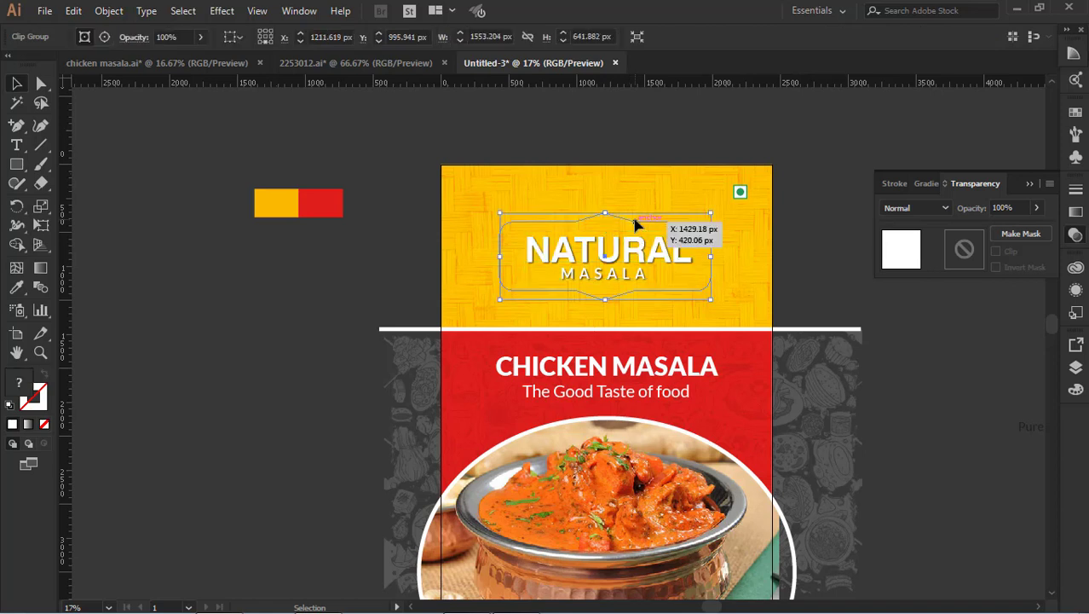
{"action": "left_click", "coordinate": [104, 37]}
{"action": "left_click", "coordinate": [85, 37]}
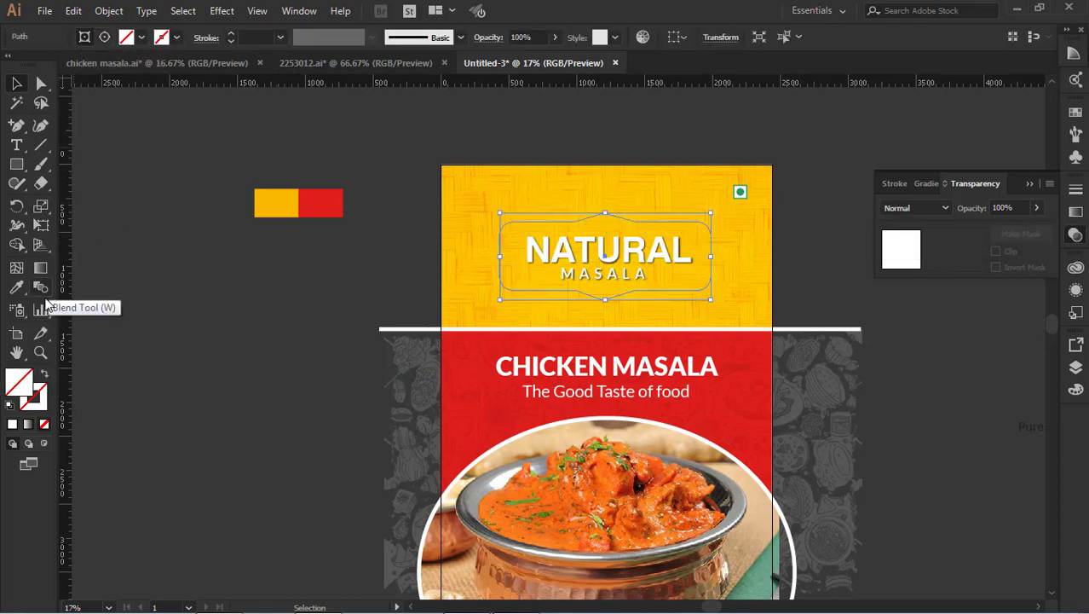
{"action": "left_click", "coordinate": [16, 287]}
{"action": "left_click", "coordinate": [321, 196]}
{"action": "key", "text": "v"}
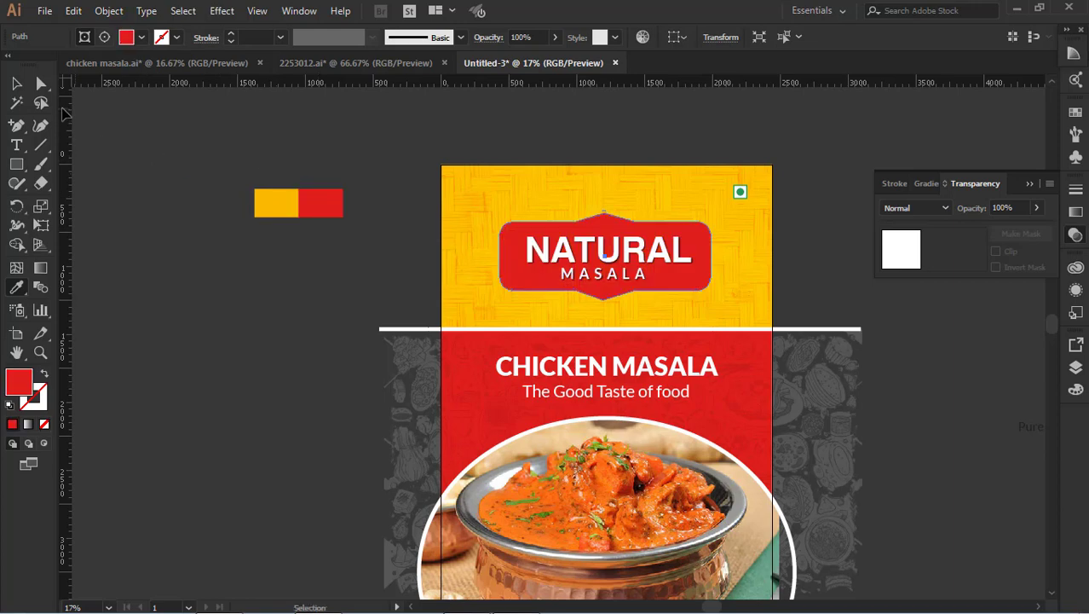
{"action": "key", "text": "ctrl+shift+a"}
Select the texture image inside the yellow header group, then return to the full artwork.
{"action": "left_click", "coordinate": [703, 242]}
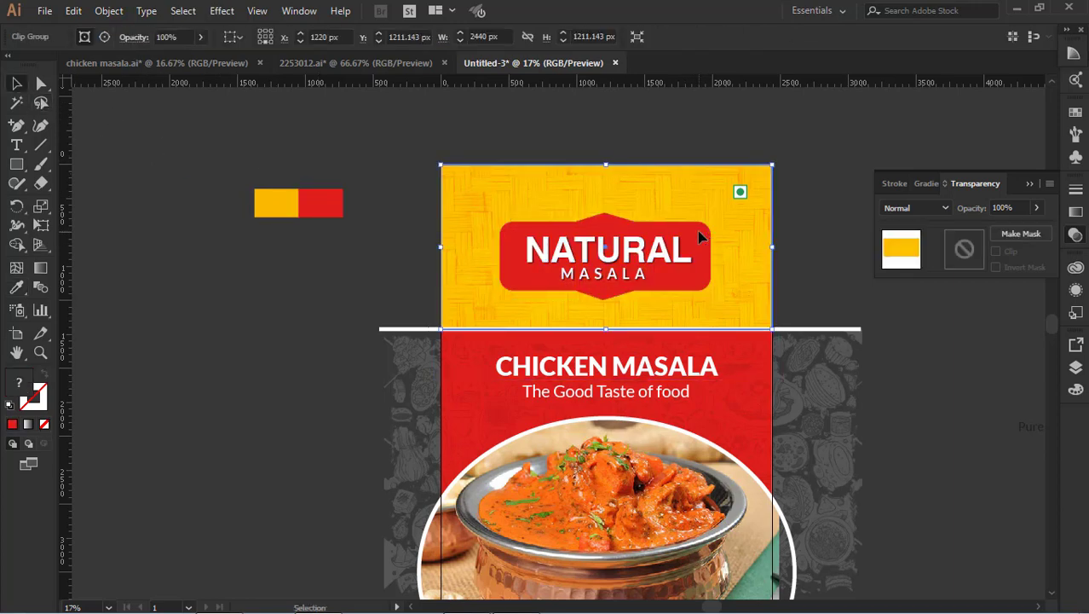
{"action": "double_click", "coordinate": [701, 237]}
{"action": "left_click", "coordinate": [701, 238]}
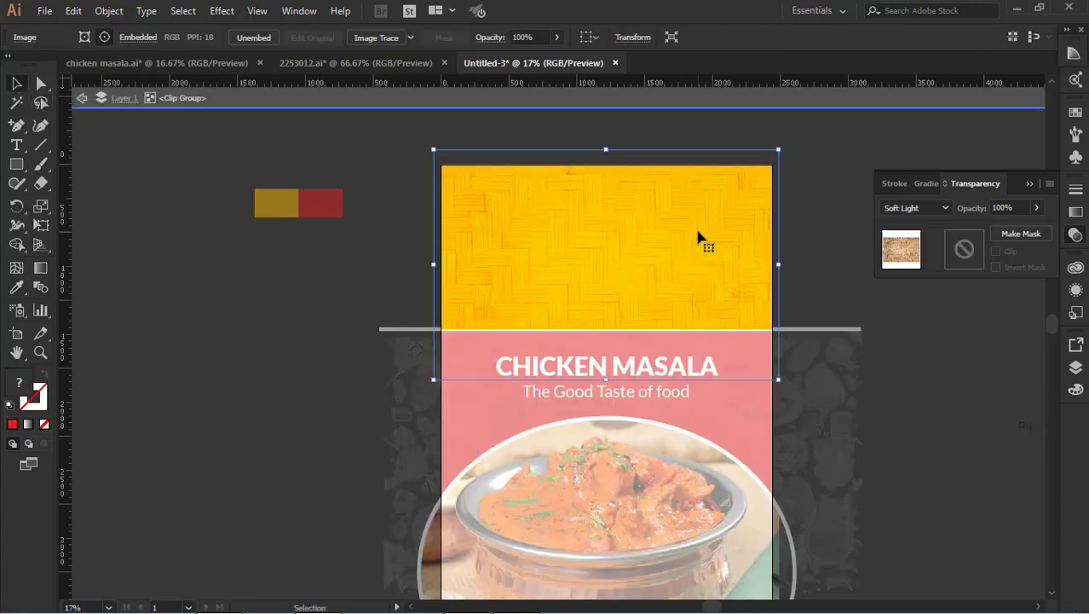
{"action": "left_click", "coordinate": [891, 354]}
{"action": "left_click", "coordinate": [81, 98]}
{"action": "left_click", "coordinate": [81, 98]}
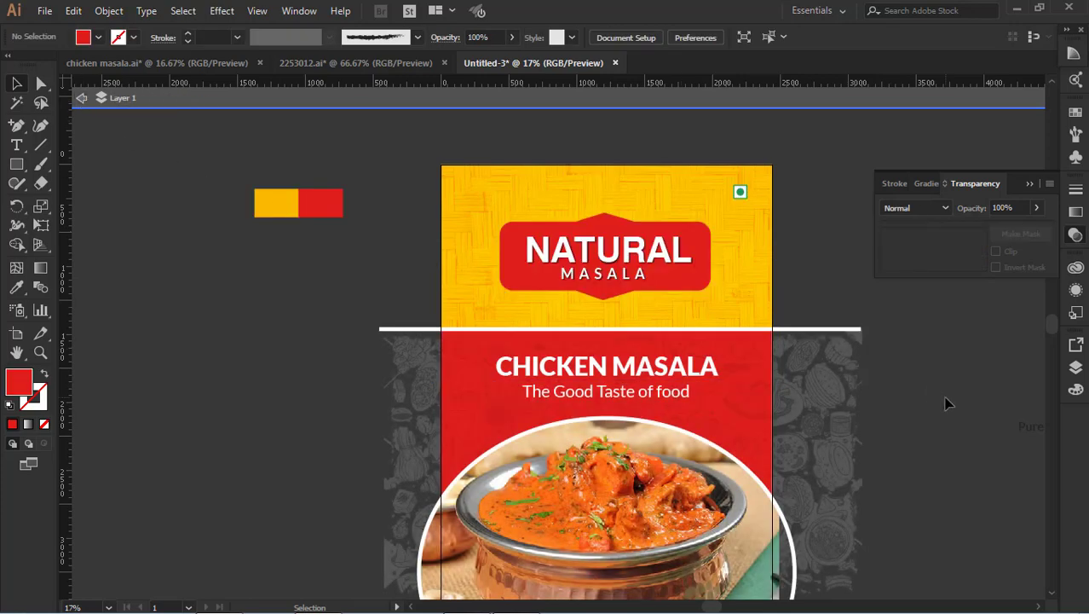
Set the NATURAL MASALA badge fill to None.
{"action": "left_click", "coordinate": [693, 284]}
{"action": "key", "text": "slash"}
{"action": "left_click", "coordinate": [955, 381]}
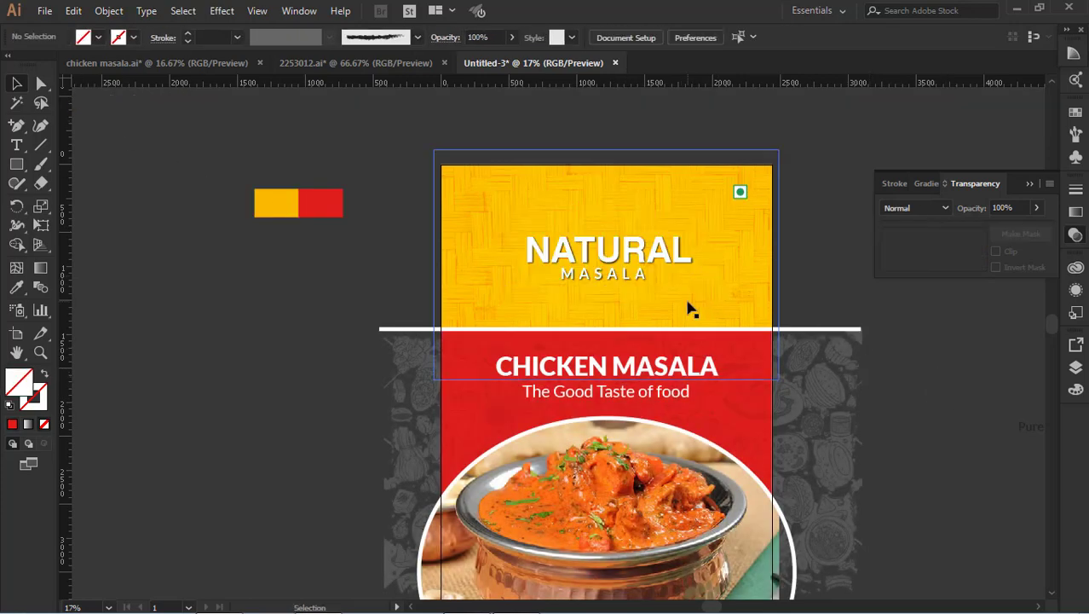
Shift the NATURAL MASALA logo's clipped texture image to the right.
{"action": "left_click", "coordinate": [686, 294]}
{"action": "left_click", "coordinate": [106, 38]}
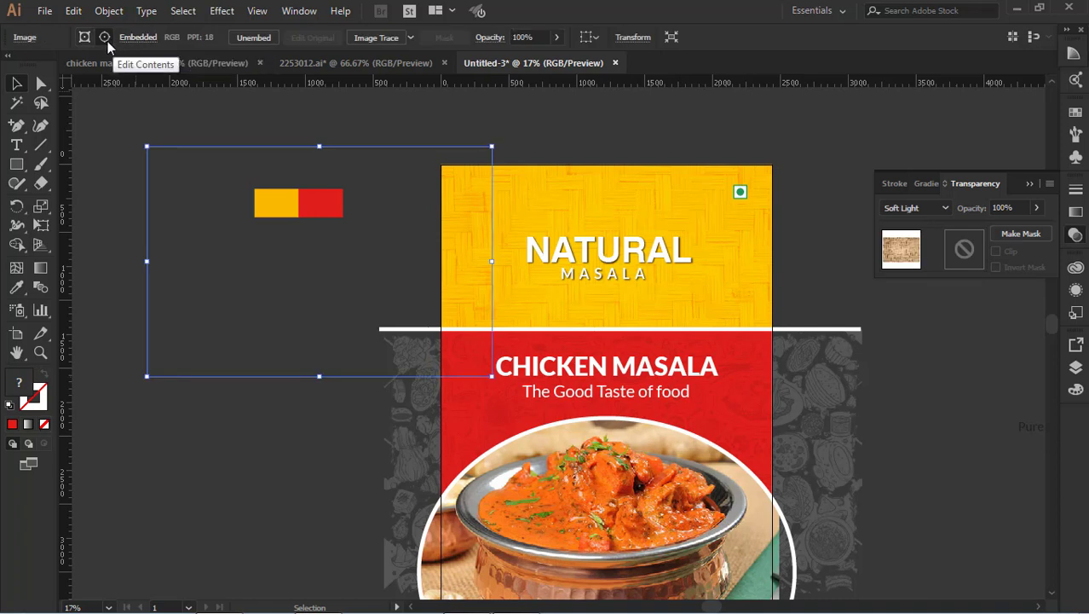
{"action": "key", "text": "Right"}
{"action": "key", "text": "Right"}
{"action": "key", "text": "Right"}
{"action": "key", "text": "Right"}
{"action": "key", "text": "Right"}
{"action": "key", "text": "Right"}
{"action": "key", "text": "Right"}
{"action": "key", "text": "Right"}
{"action": "key", "text": "Right"}
{"action": "key", "text": "Right"}
{"action": "key", "text": "Right"}
{"action": "key", "text": "Right"}
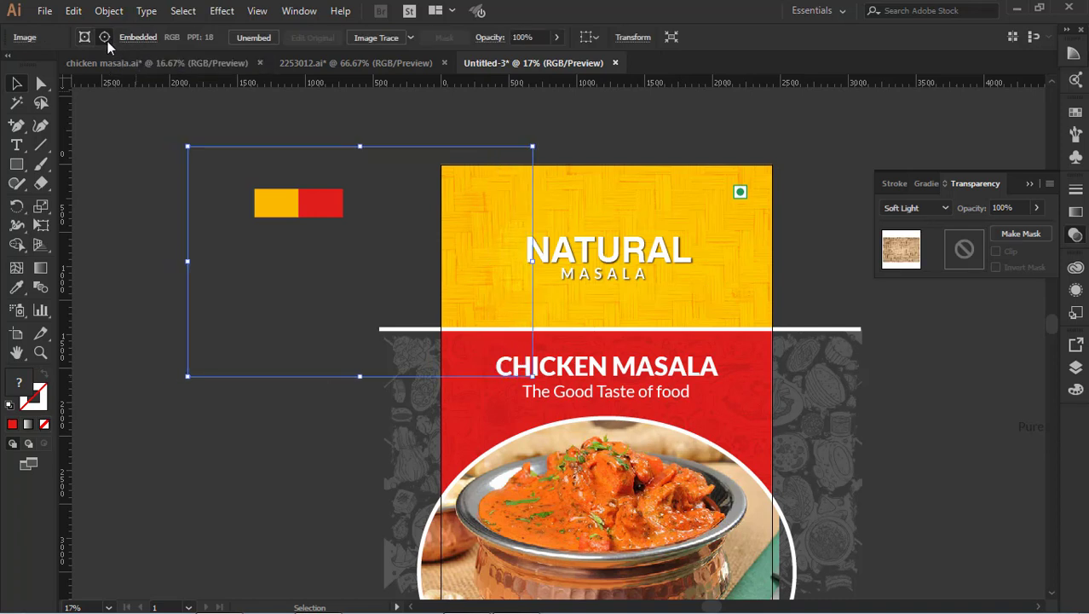
{"action": "key", "text": "Right"}
{"action": "key", "text": "Right"}
{"action": "key", "text": "Right"}
{"action": "key", "text": "Right"}
{"action": "key", "text": "Right"}
{"action": "key", "text": "Right"}
{"action": "key", "text": "Right"}
{"action": "key", "text": "Right"}
{"action": "key", "text": "Right"}
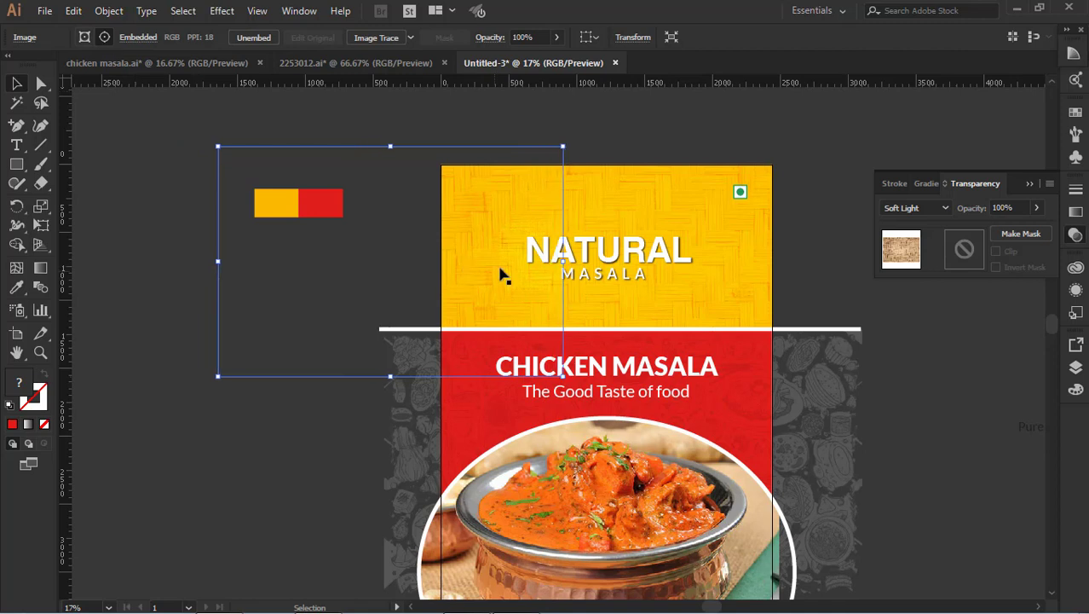
{"action": "left_click_drag", "start_coordinate": [409, 300], "coordinate": [592, 306]}
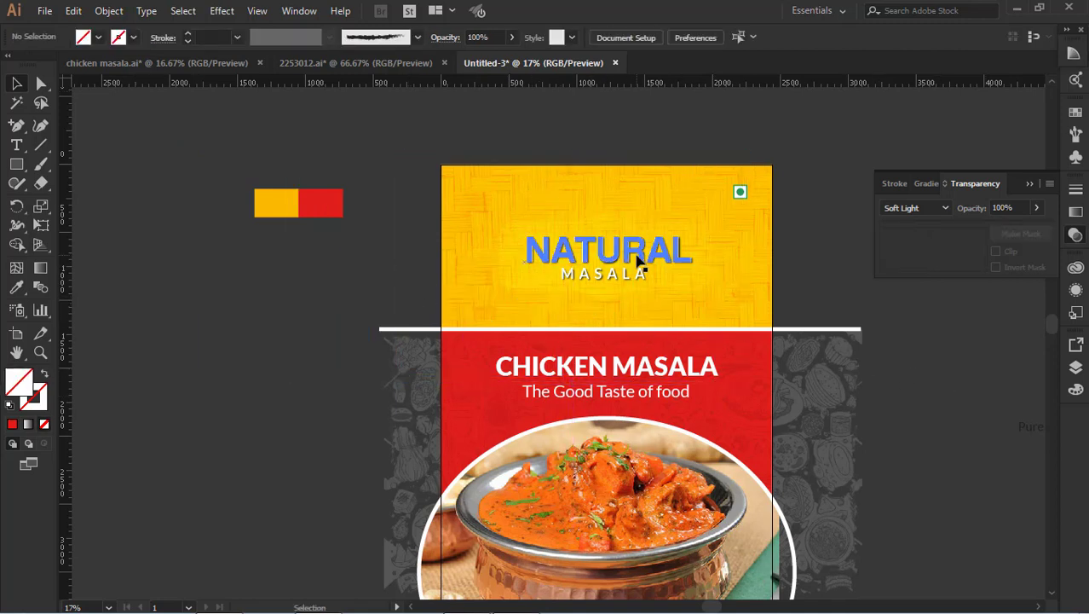
Fill the badge-shaped clipping path with the swatch red.
{"action": "left_click", "coordinate": [84, 38]}
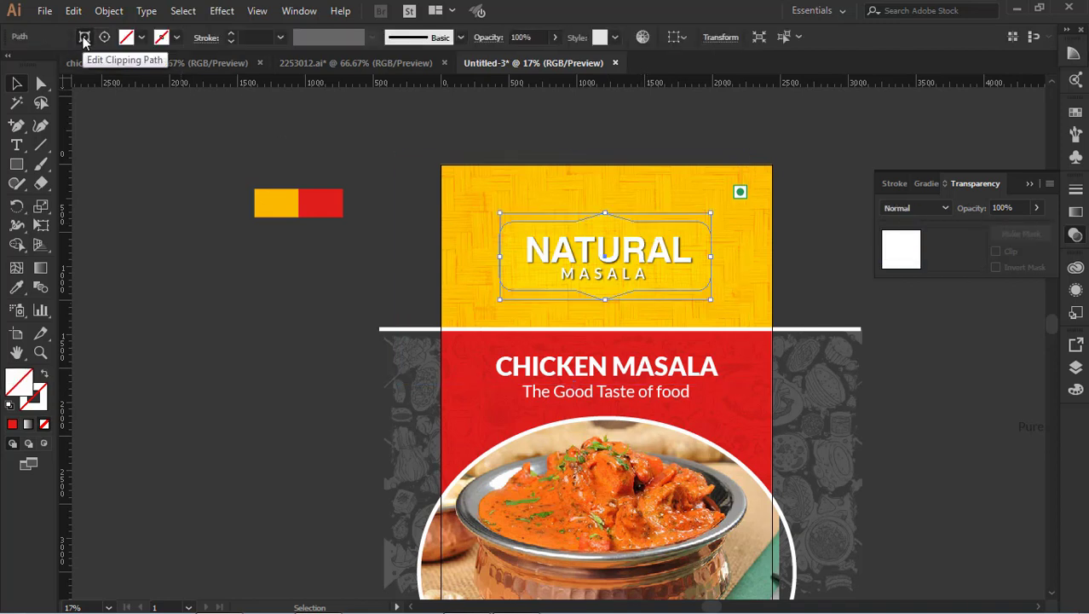
{"action": "left_click", "coordinate": [20, 293]}
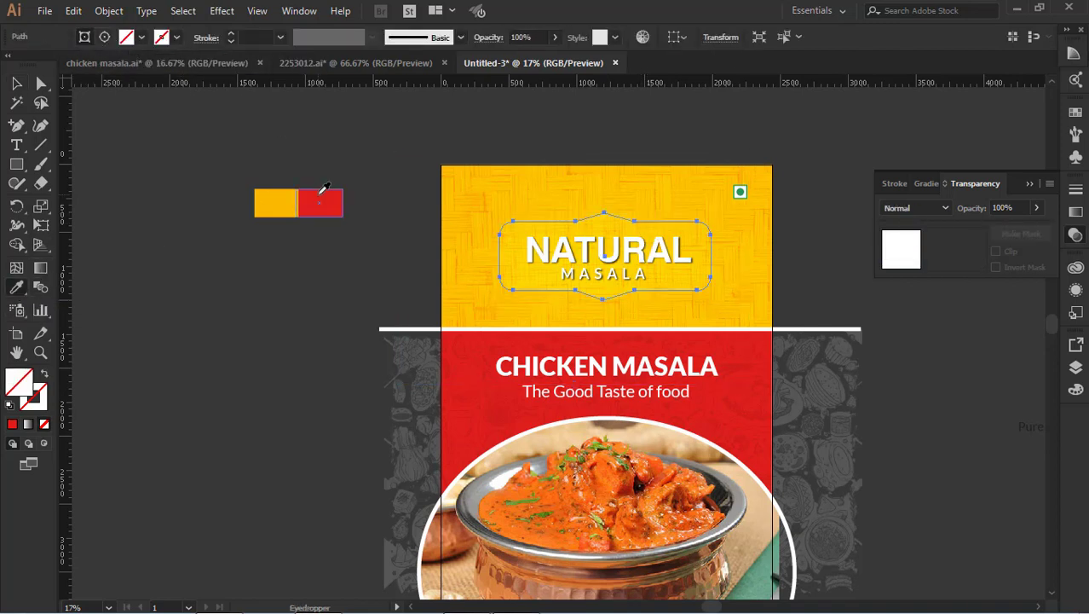
{"action": "left_click", "coordinate": [316, 203]}
{"action": "key", "text": "v"}
{"action": "left_click", "coordinate": [128, 114]}
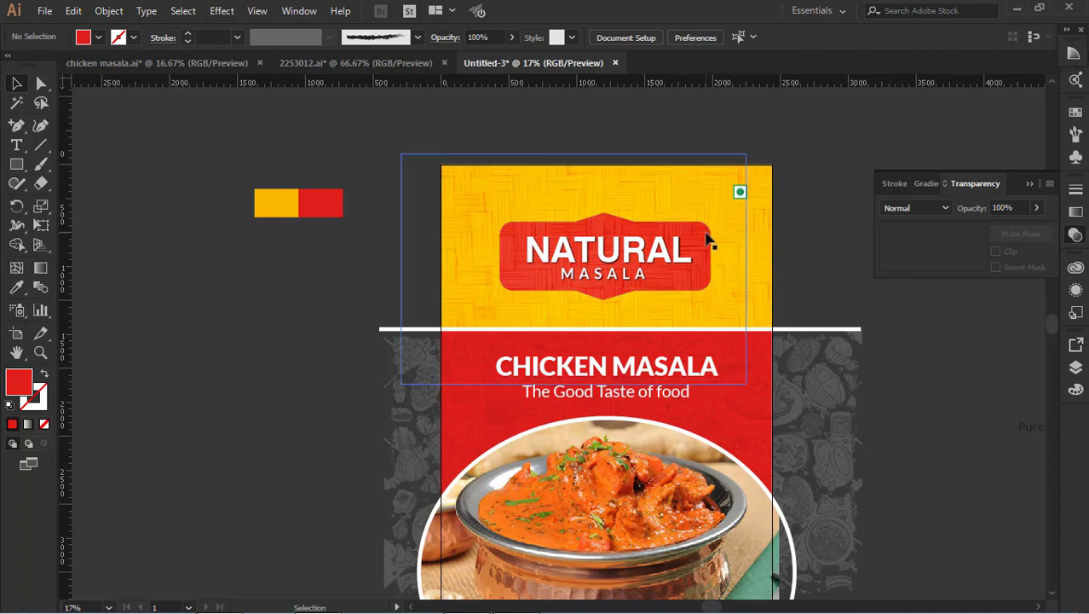
Give the badge clipping path a white 30 pt stroke.
{"action": "left_click", "coordinate": [710, 238]}
{"action": "left_click", "coordinate": [105, 36]}
{"action": "left_click", "coordinate": [177, 36]}
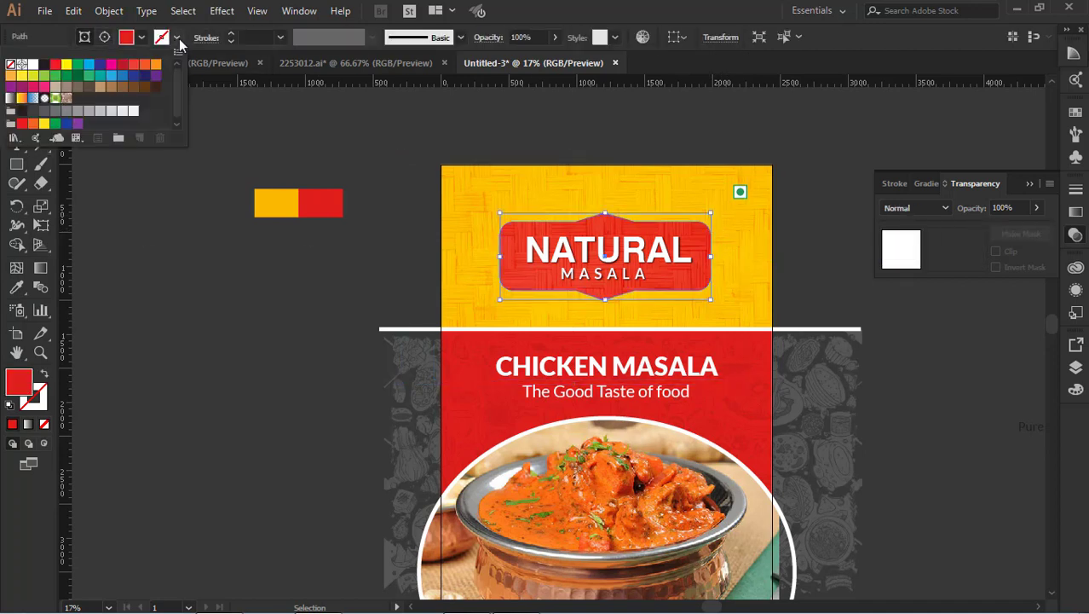
{"action": "left_click", "coordinate": [270, 38]}
{"action": "left_click", "coordinate": [242, 36]}
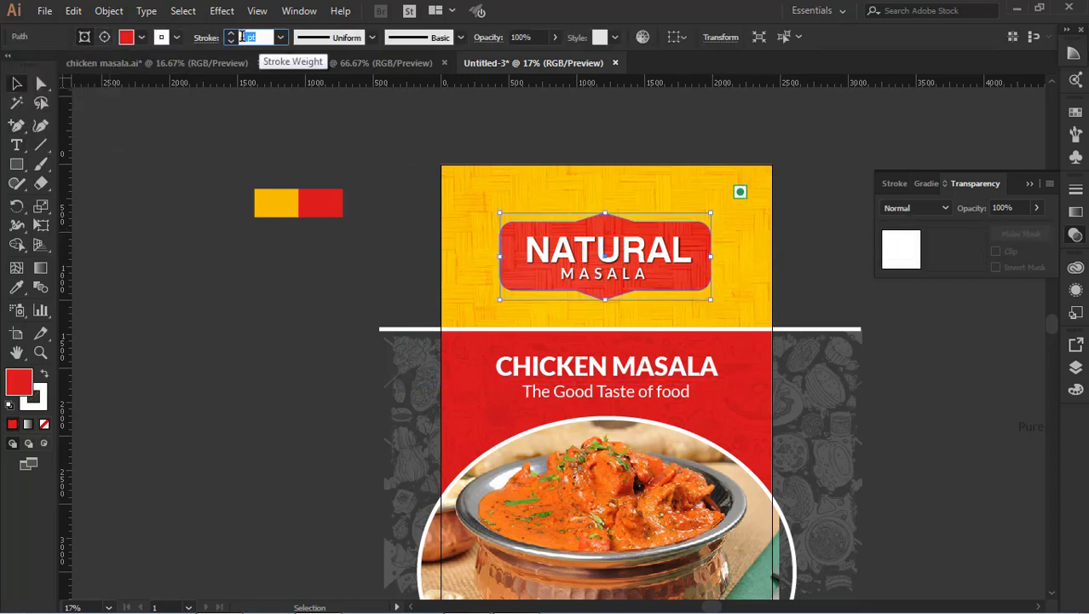
{"action": "type", "text": "30"}
{"action": "key", "text": "Return"}
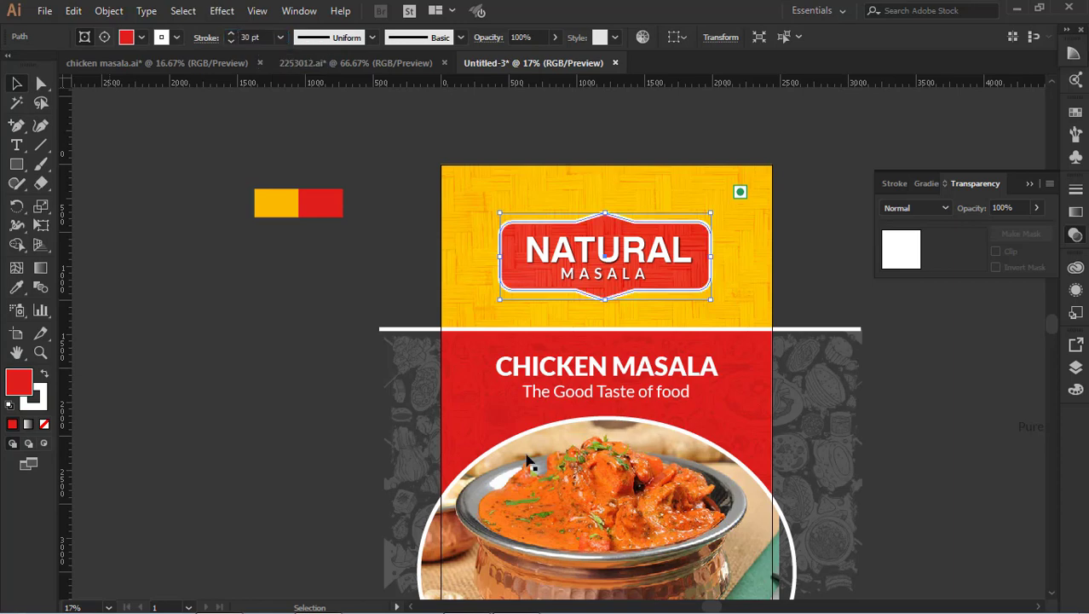
{"action": "left_click", "coordinate": [933, 450]}
Set the label's woven texture image blend mode to Overlay.
{"action": "left_click", "coordinate": [699, 288]}
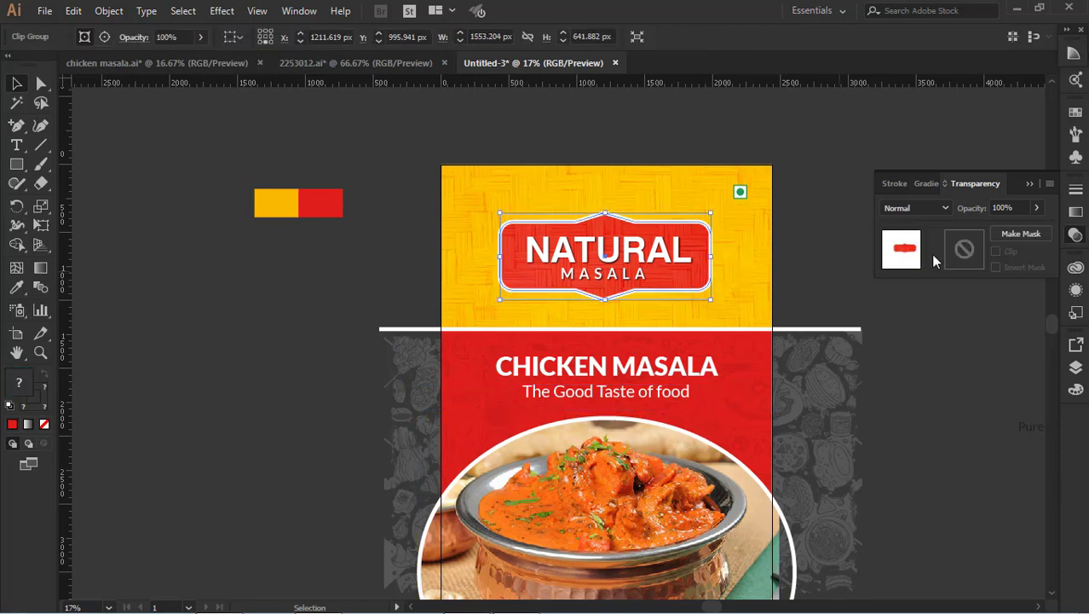
{"action": "left_click", "coordinate": [921, 209]}
{"action": "double_click", "coordinate": [704, 274]}
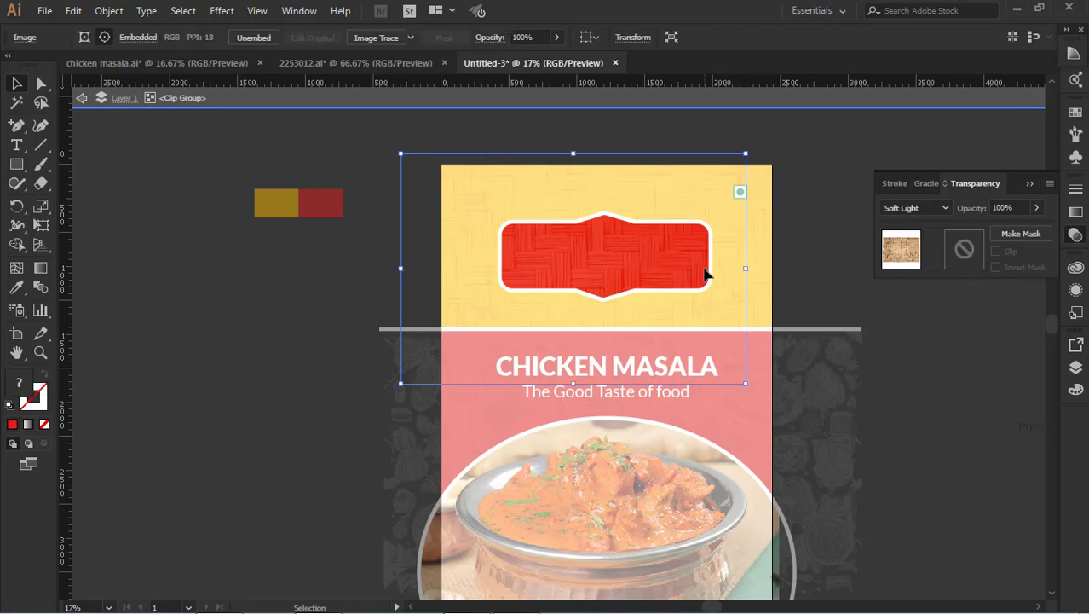
{"action": "left_click", "coordinate": [896, 210]}
{"action": "left_click", "coordinate": [910, 225]}
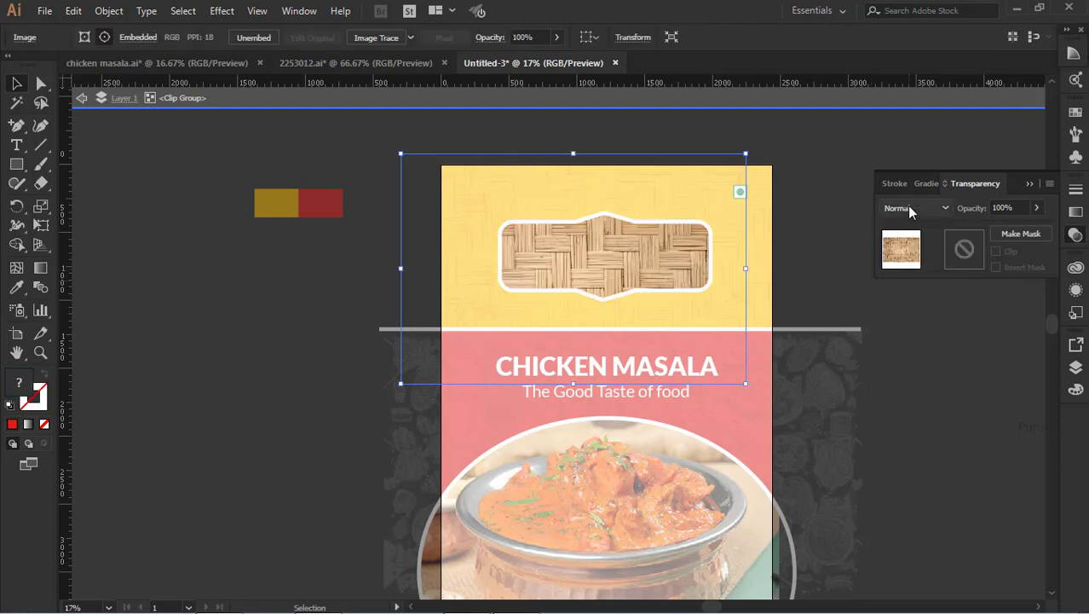
{"action": "left_click", "coordinate": [916, 208]}
{"action": "left_click", "coordinate": [919, 360]}
{"action": "left_click", "coordinate": [818, 235]}
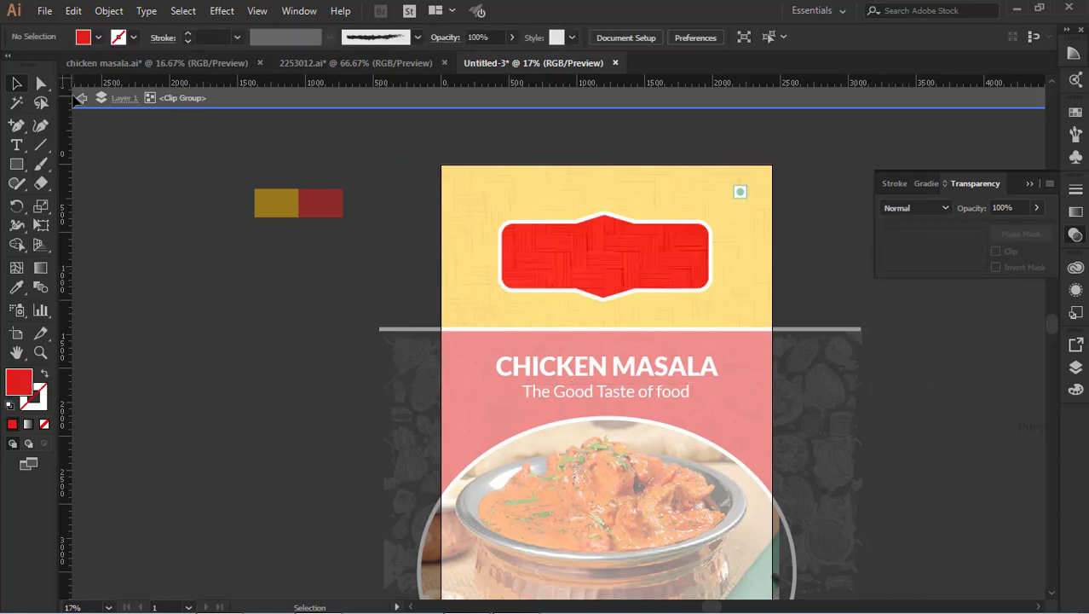
{"action": "double_click", "coordinate": [435, 157]}
Inspect the NATURAL MASALA logo's Drop Shadow effect in its appearance settings.
{"action": "scroll", "coordinate": [938, 399], "scroll_direction": "down", "scroll_amount": 1}
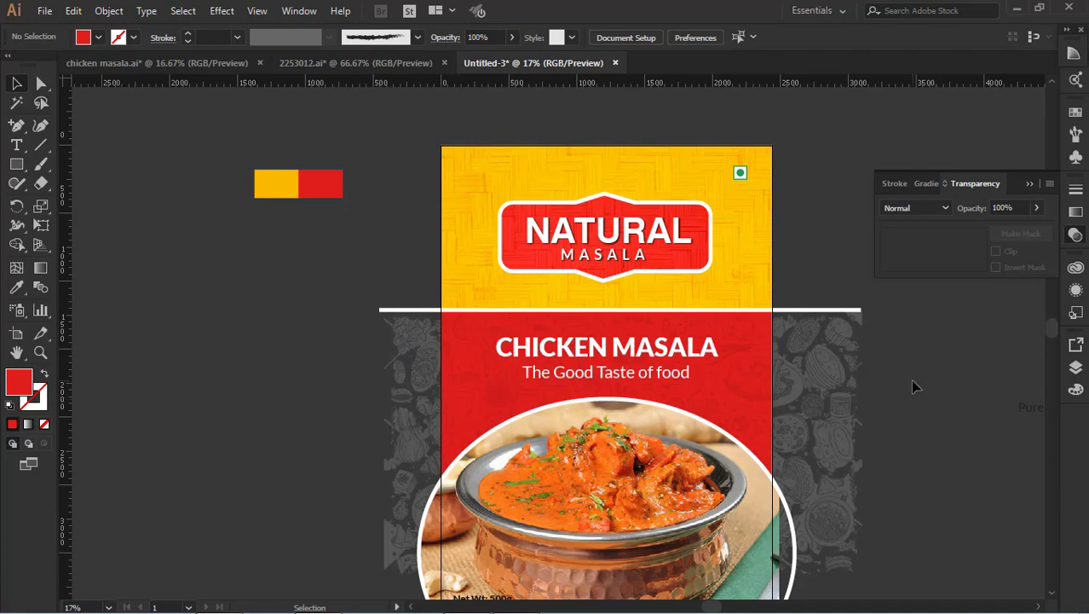
{"action": "scroll", "coordinate": [911, 380], "scroll_direction": "down", "scroll_amount": 1}
{"action": "scroll", "coordinate": [899, 401], "scroll_direction": "down", "scroll_amount": 1}
{"action": "left_click", "coordinate": [691, 317]}
{"action": "scroll", "coordinate": [938, 418], "scroll_direction": "down", "scroll_amount": 2}
{"action": "left_click", "coordinate": [919, 433]}
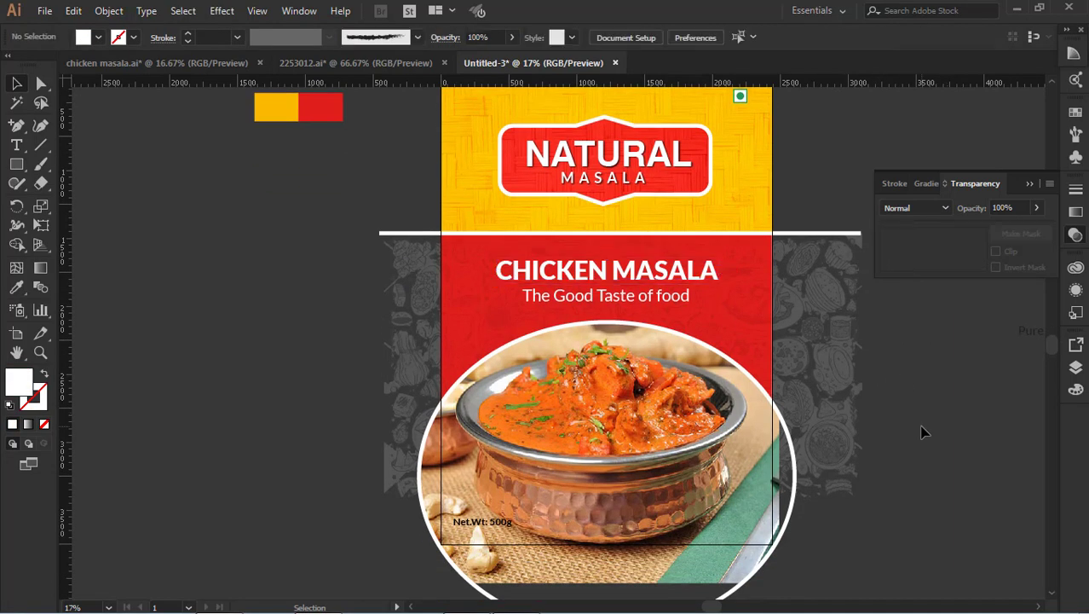
{"action": "scroll", "coordinate": [919, 433], "scroll_direction": "up", "scroll_amount": 5}
{"action": "left_click", "coordinate": [607, 249]}
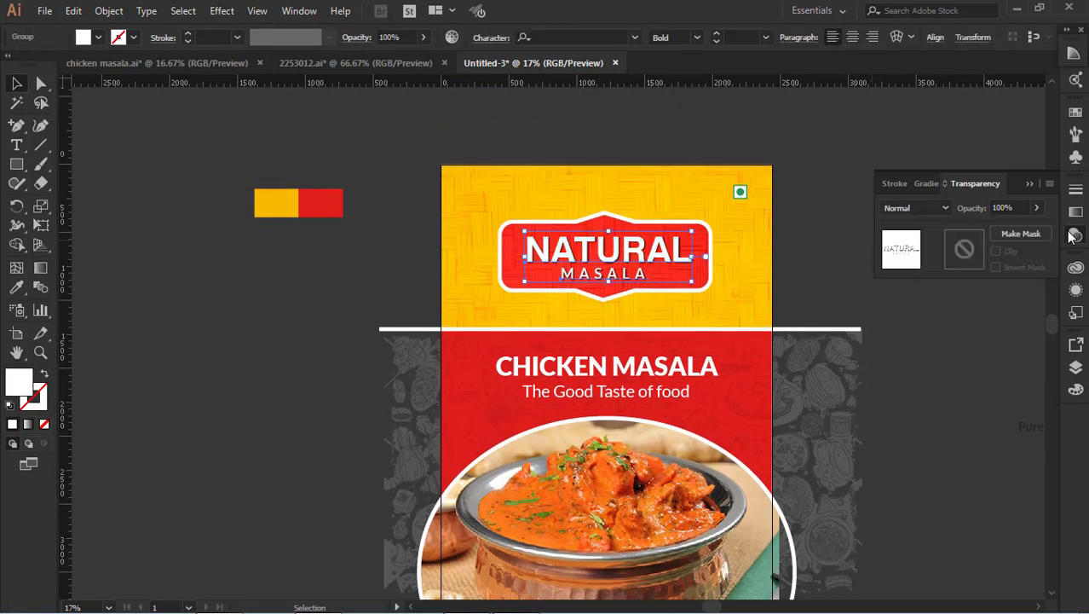
{"action": "left_click", "coordinate": [1076, 290]}
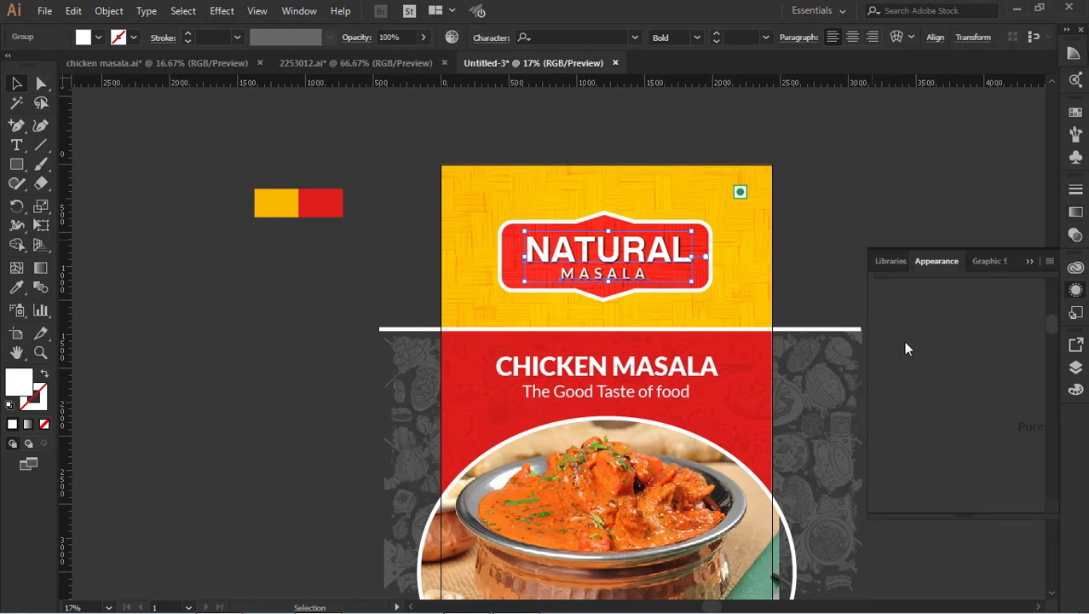
{"action": "left_click", "coordinate": [925, 329]}
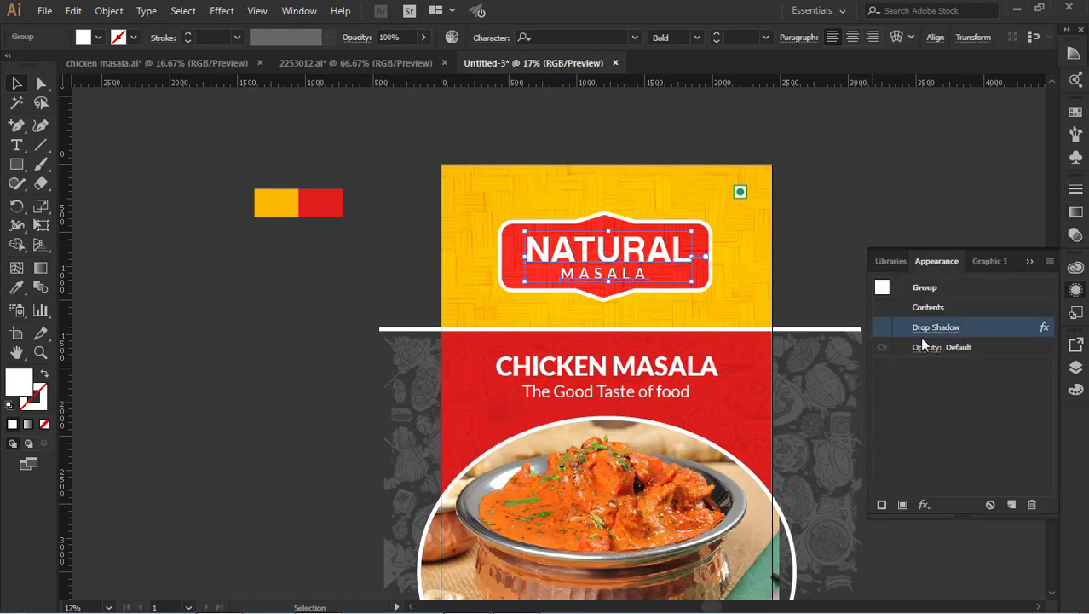
{"action": "left_click", "coordinate": [1030, 261]}
{"action": "left_click", "coordinate": [885, 239]}
{"action": "scroll", "coordinate": [810, 405], "scroll_direction": "up", "scroll_amount": 1}
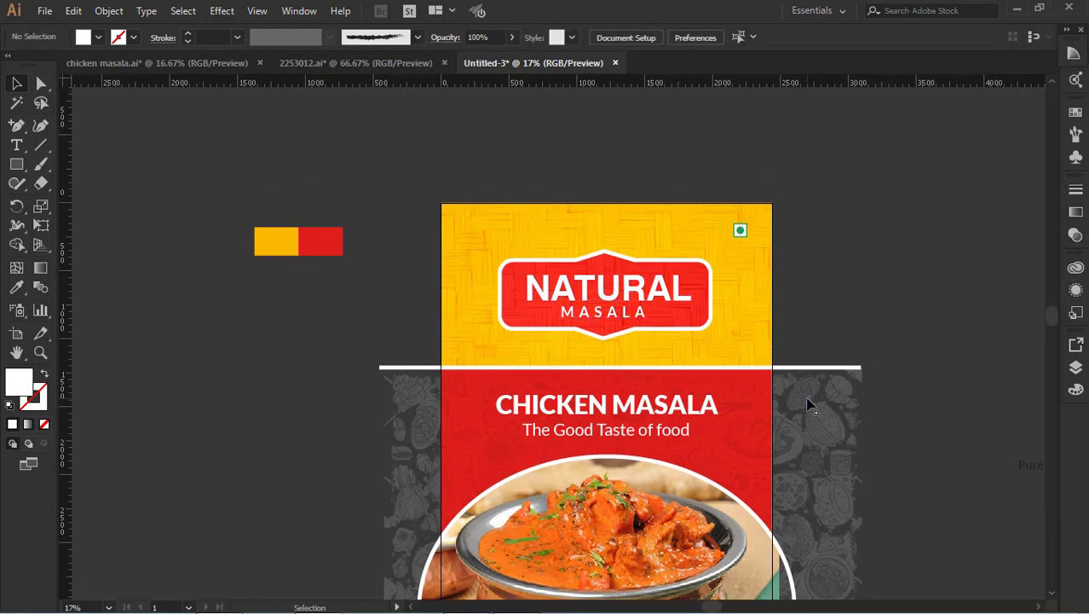
Place the Pure & Original tagline and the Net.Wt line on the package.
{"action": "scroll", "coordinate": [785, 322], "scroll_direction": "down", "scroll_amount": 1}
{"action": "left_click_drag", "start_coordinate": [1033, 432], "coordinate": [584, 321]}
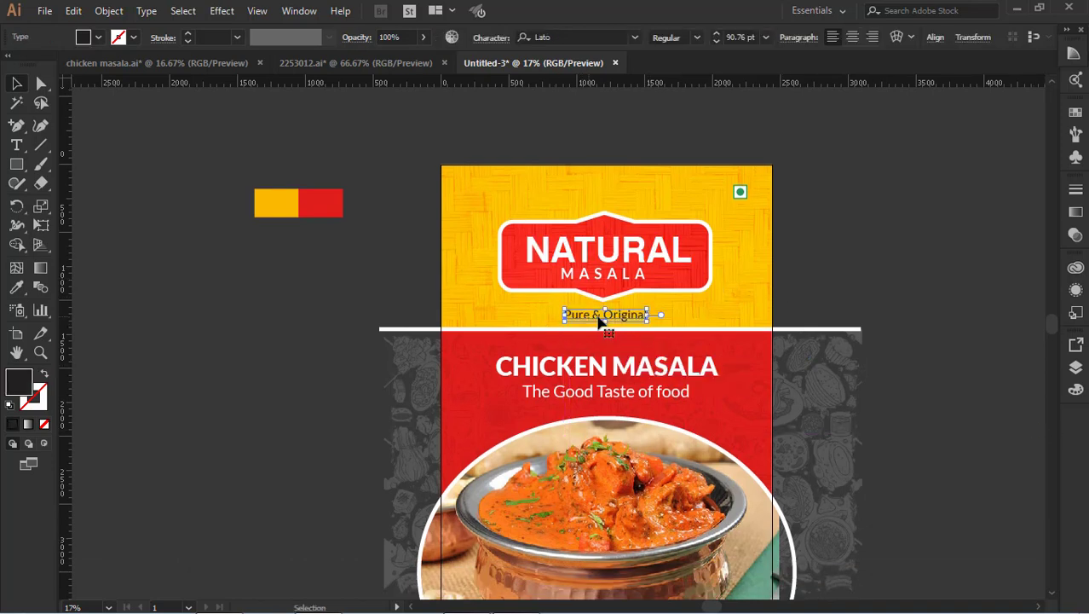
{"action": "left_click", "coordinate": [876, 288]}
{"action": "scroll", "coordinate": [875, 287], "scroll_direction": "down", "scroll_amount": 4}
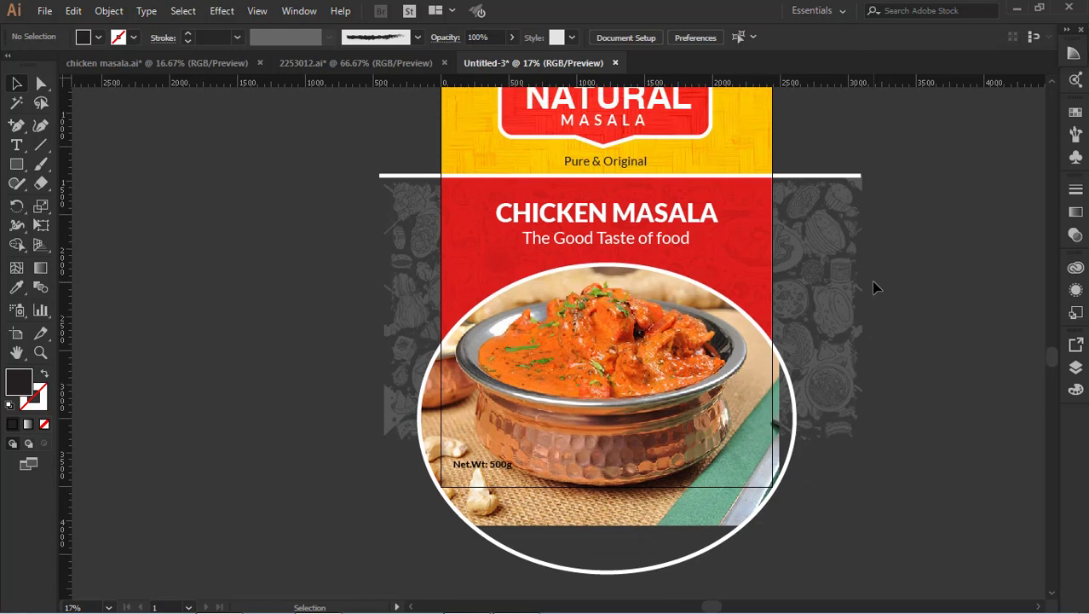
{"action": "left_click_drag", "start_coordinate": [498, 461], "coordinate": [498, 295]}
{"action": "left_click", "coordinate": [971, 312]}
{"action": "scroll", "coordinate": [968, 316], "scroll_direction": "up", "scroll_amount": 2}
Make the Net.Wt: 500g text white.
{"action": "left_click", "coordinate": [502, 367]}
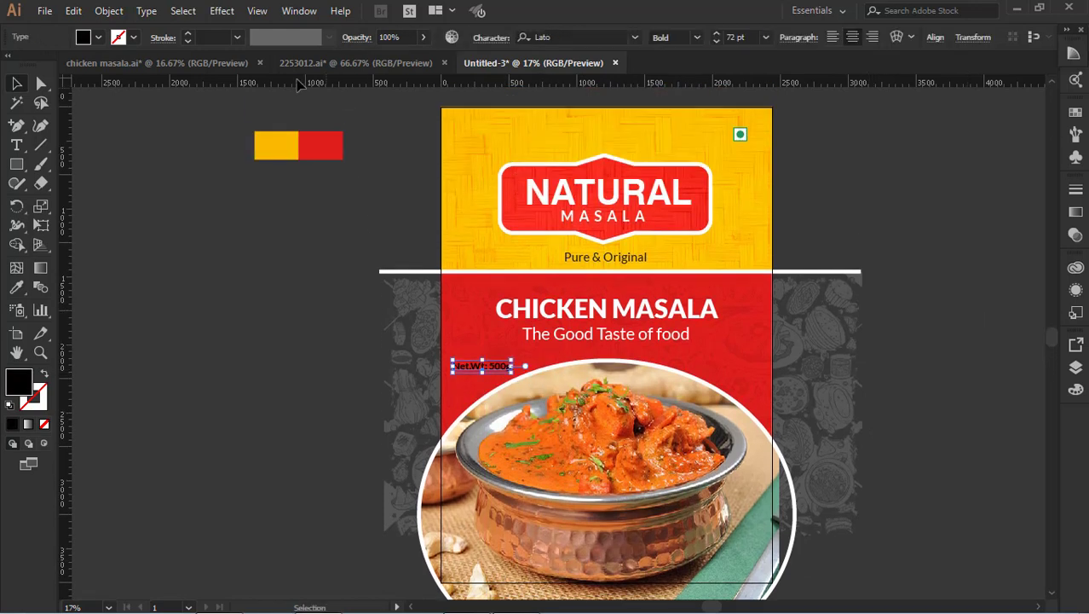
{"action": "left_click", "coordinate": [99, 37]}
{"action": "left_click", "coordinate": [32, 69]}
{"action": "left_click", "coordinate": [951, 418]}
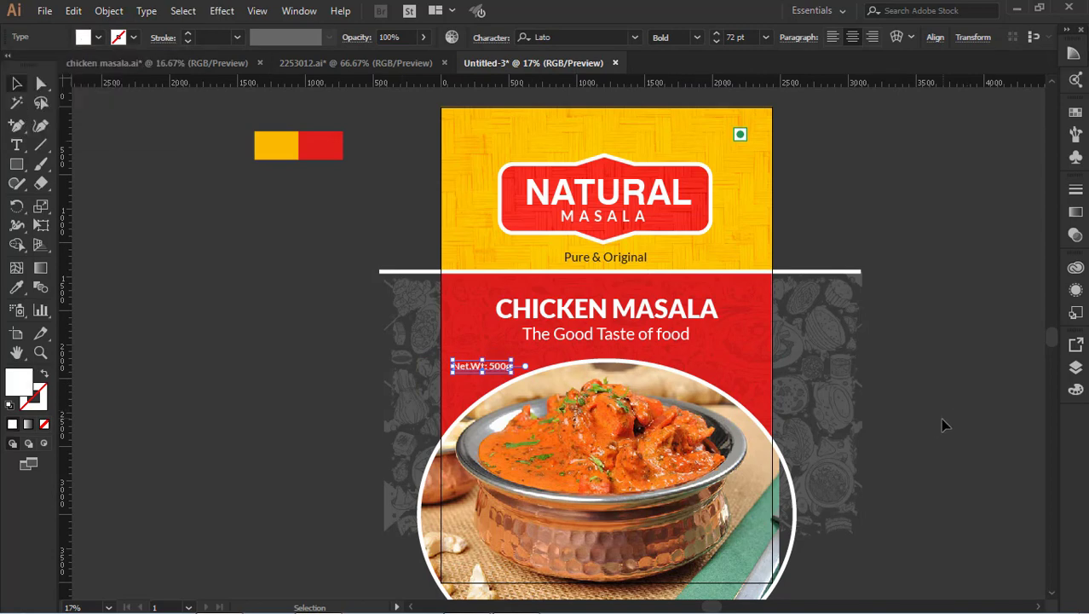
Remove the colon, put 500g on its own line, and enlarge it to 38 pt.
{"action": "left_click", "coordinate": [501, 368]}
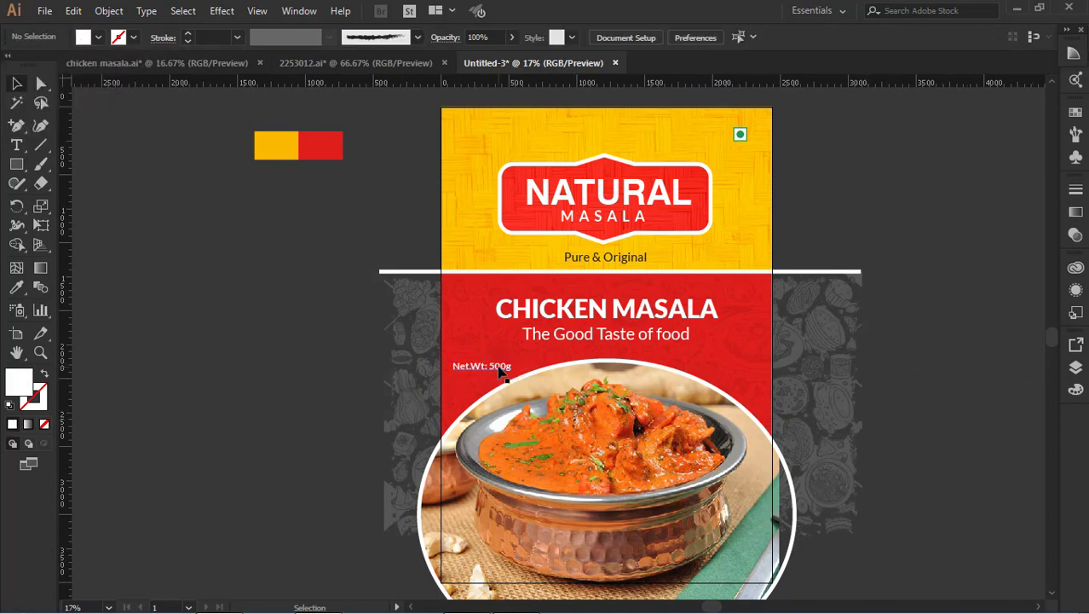
{"action": "left_click", "coordinate": [16, 146]}
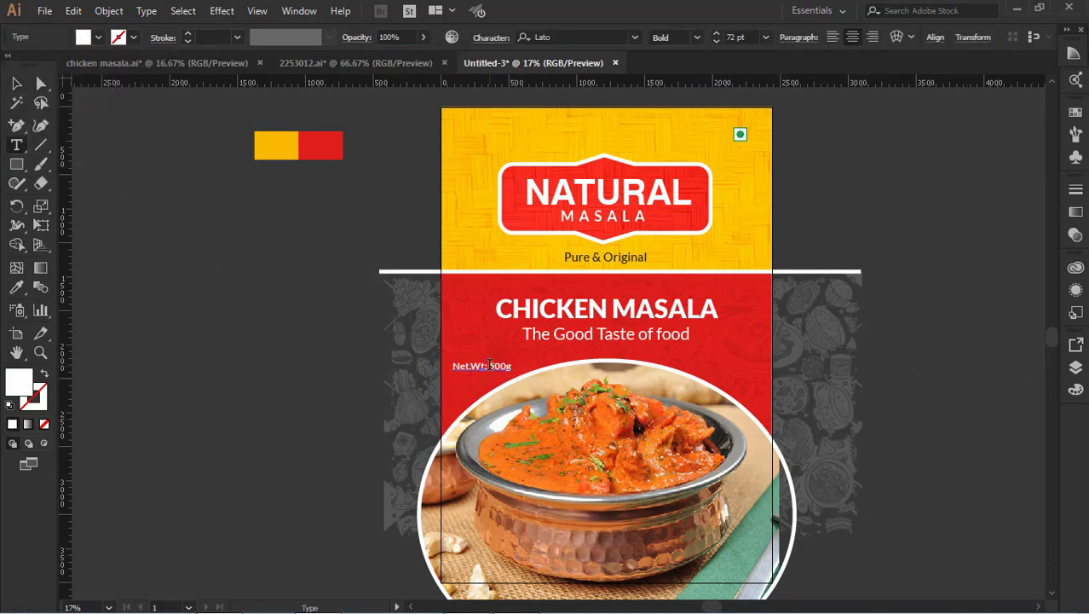
{"action": "key", "text": "BackSpace"}
{"action": "key", "text": "Return"}
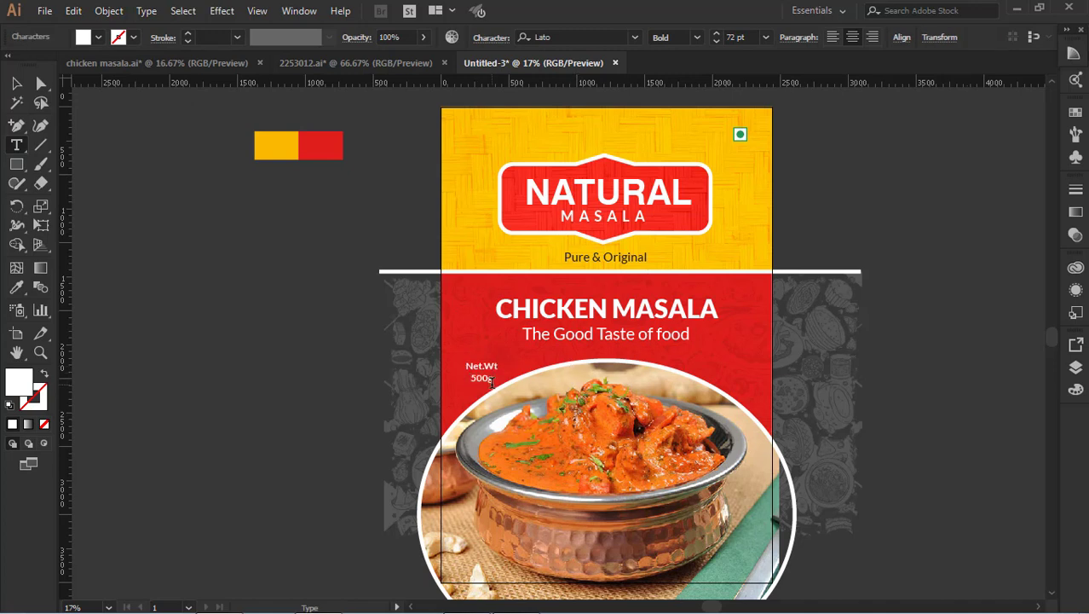
{"action": "left_click", "coordinate": [726, 37]}
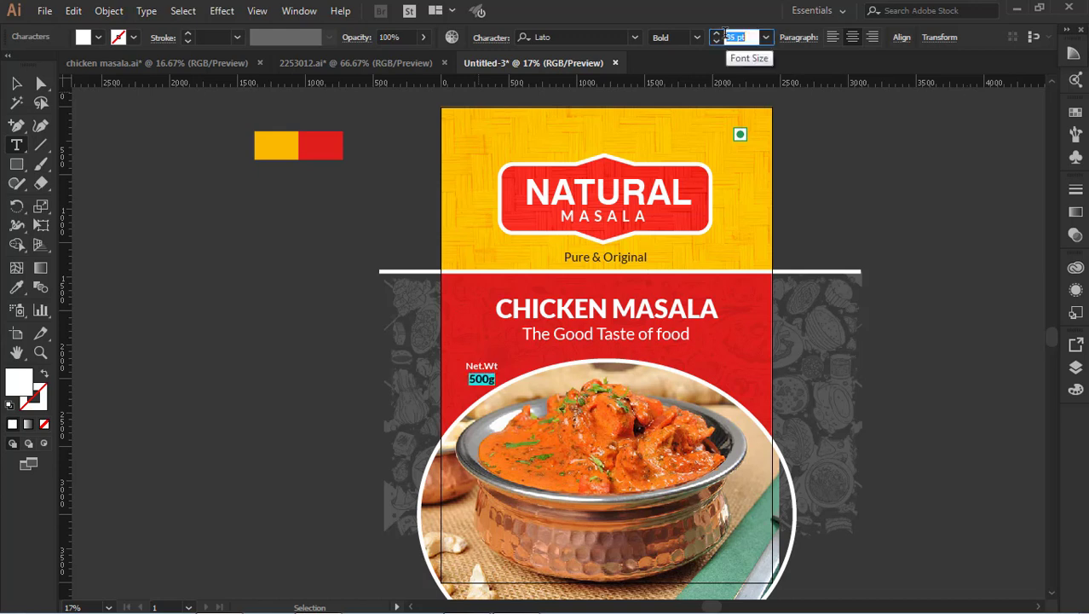
{"action": "key", "text": "Up"}
{"action": "key", "text": "Up"}
{"action": "key", "text": "Up"}
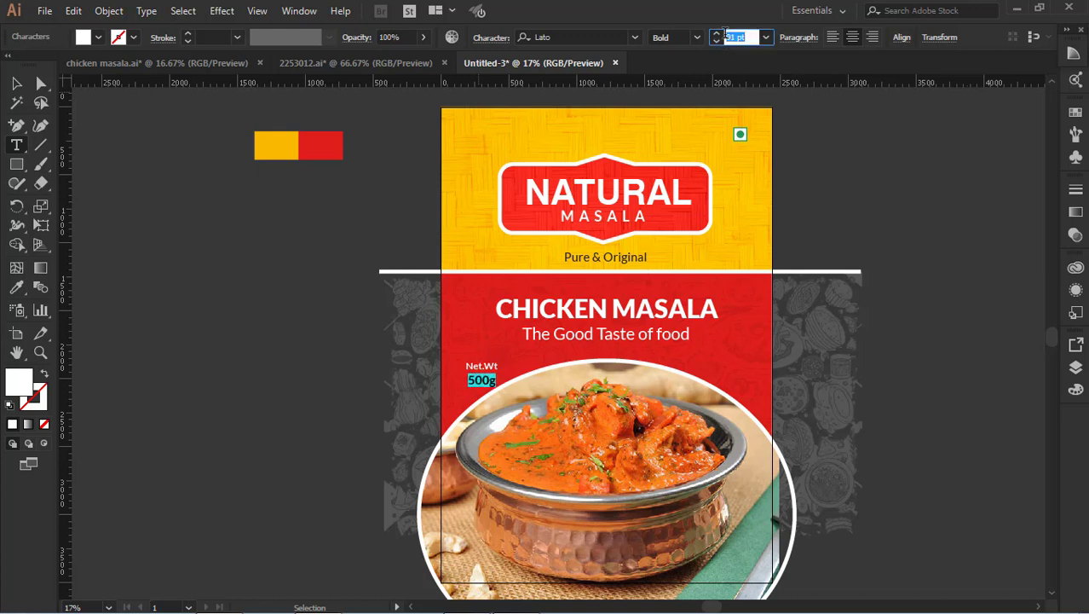
Try tighter line spacing presets for the Net.Wt / 500g text.
{"action": "left_click", "coordinate": [484, 38]}
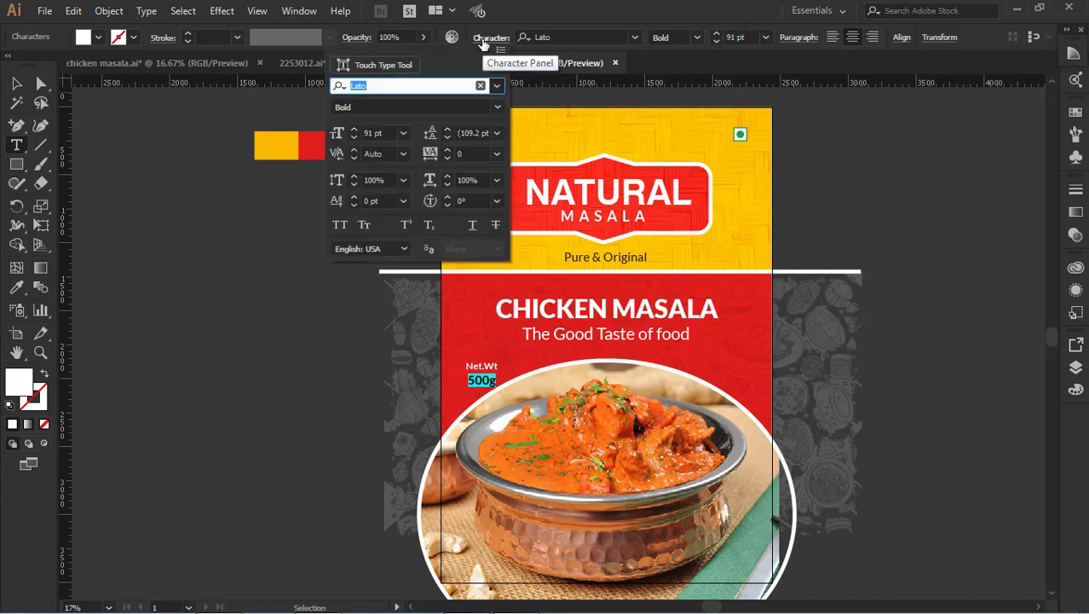
{"action": "left_click", "coordinate": [498, 135]}
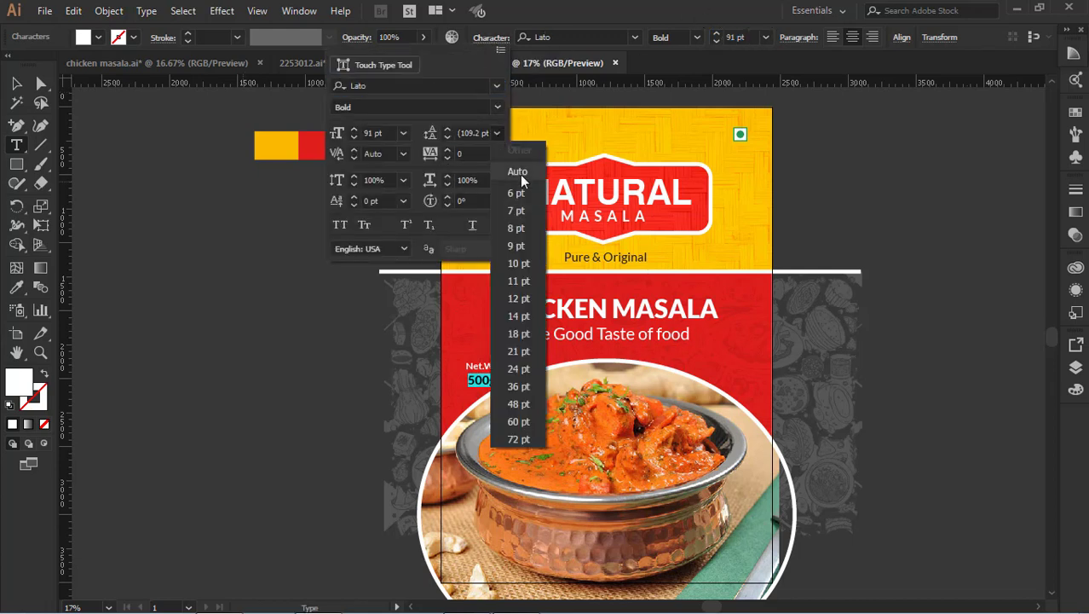
{"action": "left_click", "coordinate": [521, 174]}
{"action": "left_click", "coordinate": [498, 134]}
{"action": "left_click", "coordinate": [516, 174]}
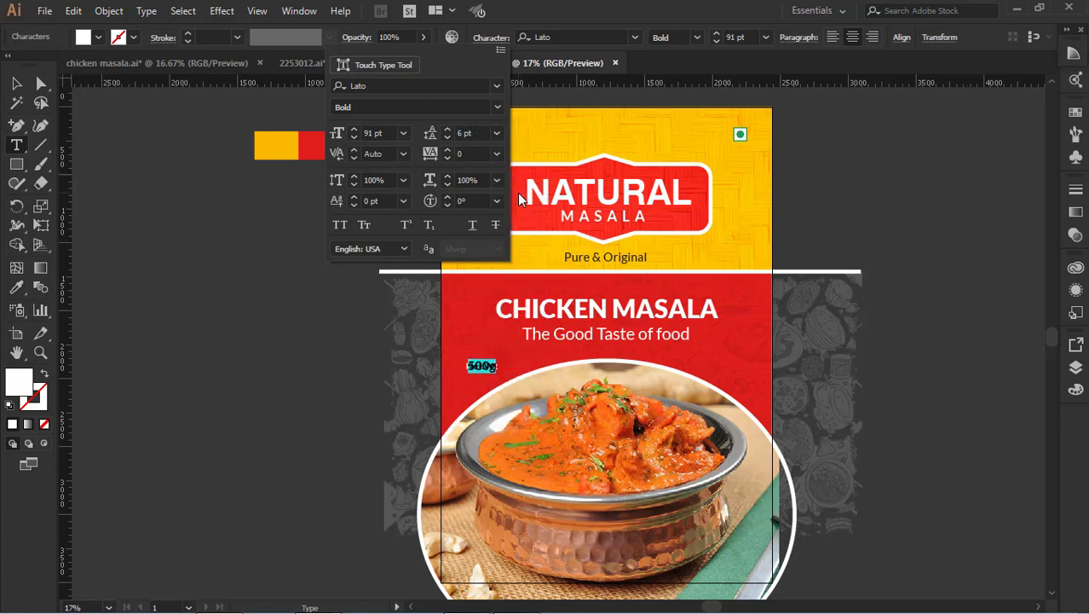
{"action": "left_click", "coordinate": [447, 136]}
{"action": "scroll", "coordinate": [447, 134], "scroll_direction": "up", "scroll_amount": 10}
{"action": "scroll", "coordinate": [447, 138], "scroll_direction": "up", "scroll_amount": 15}
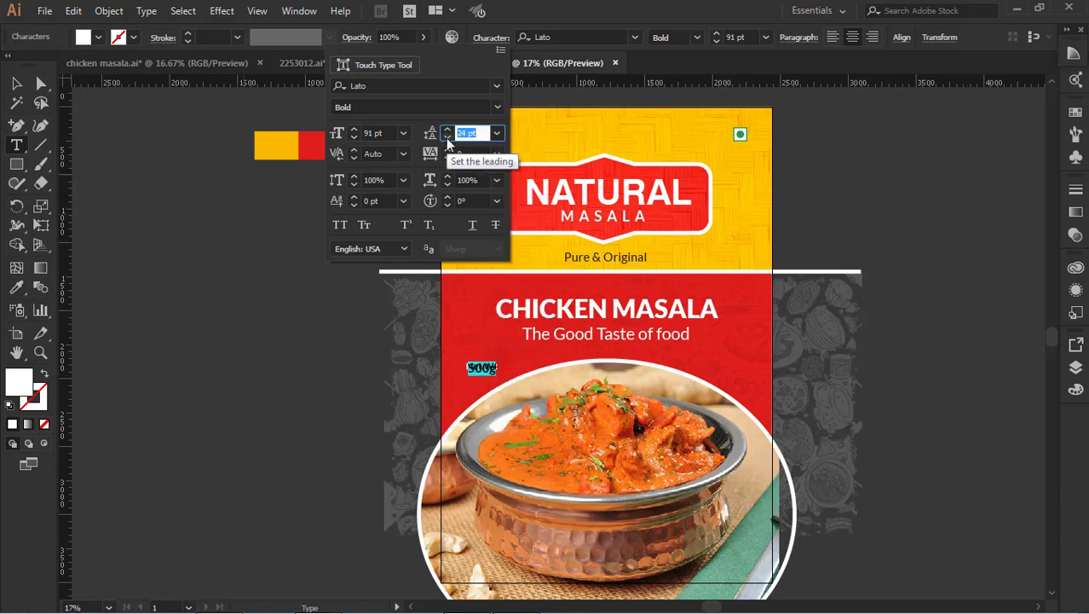
{"action": "scroll", "coordinate": [449, 143], "scroll_direction": "up", "scroll_amount": 15}
{"action": "scroll", "coordinate": [447, 142], "scroll_direction": "up", "scroll_amount": 9}
{"action": "scroll", "coordinate": [446, 138], "scroll_direction": "up", "scroll_amount": 6}
{"action": "scroll", "coordinate": [446, 138], "scroll_direction": "up", "scroll_amount": 6}
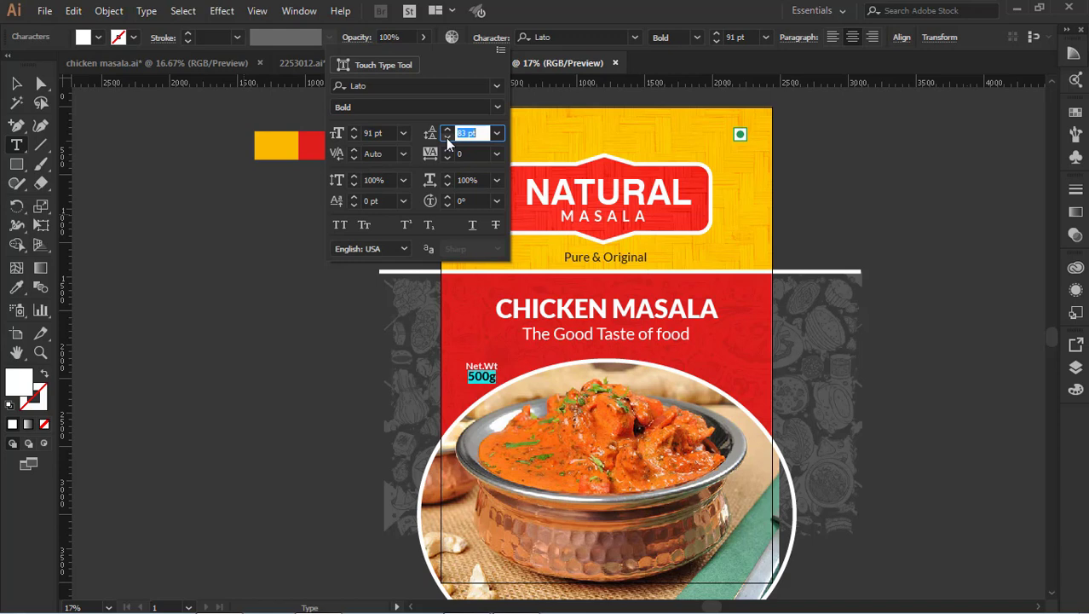
{"action": "left_click", "coordinate": [375, 133]}
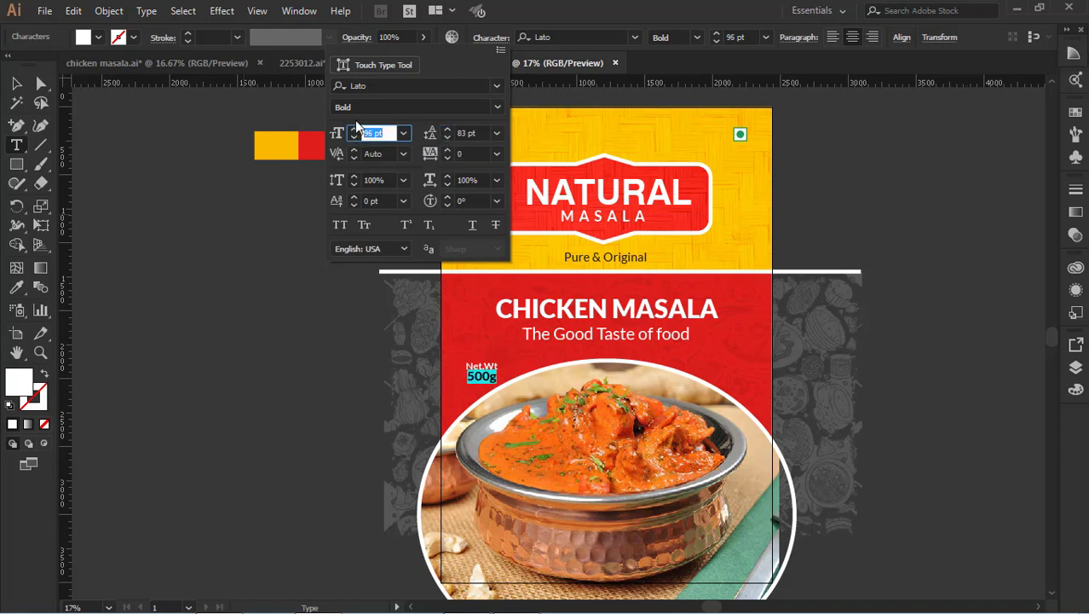
{"action": "key", "text": "Escape"}
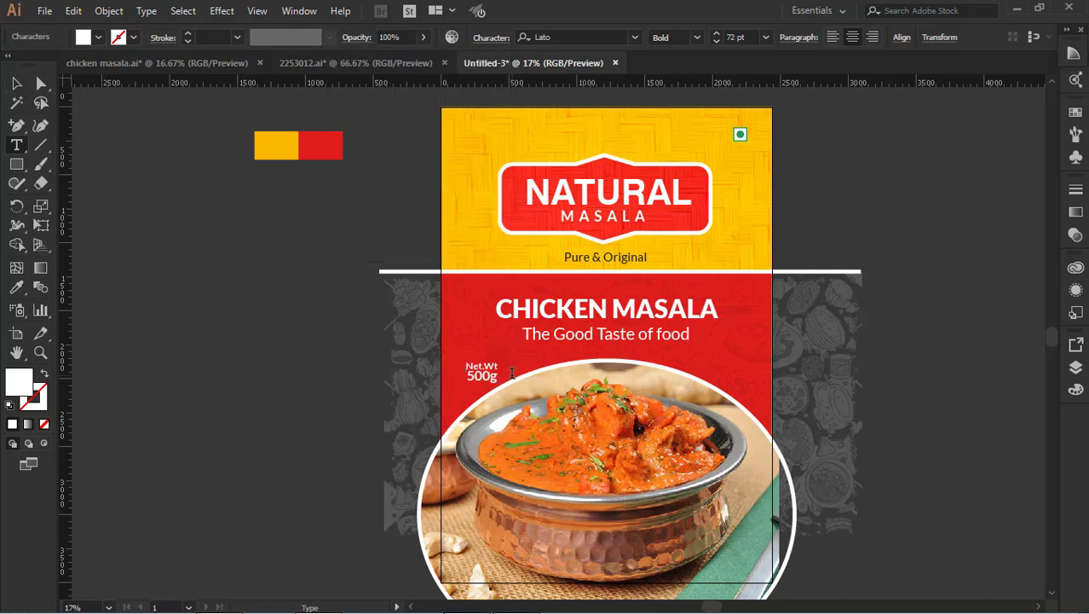
Set the leading of the whole Net.Wt 500g text to 88 pt.
{"action": "left_click_drag", "start_coordinate": [498, 376], "coordinate": [483, 376]}
{"action": "triple_click", "coordinate": [493, 377]}
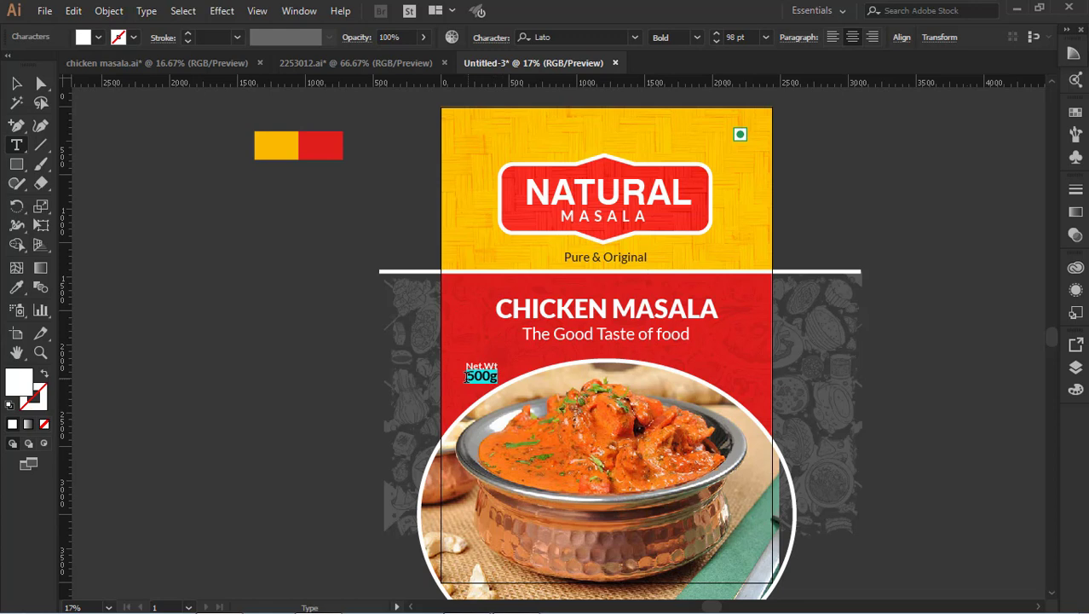
{"action": "left_click", "coordinate": [492, 37]}
{"action": "left_click", "coordinate": [469, 133]}
{"action": "type", "text": "88"}
{"action": "key", "text": "Return"}
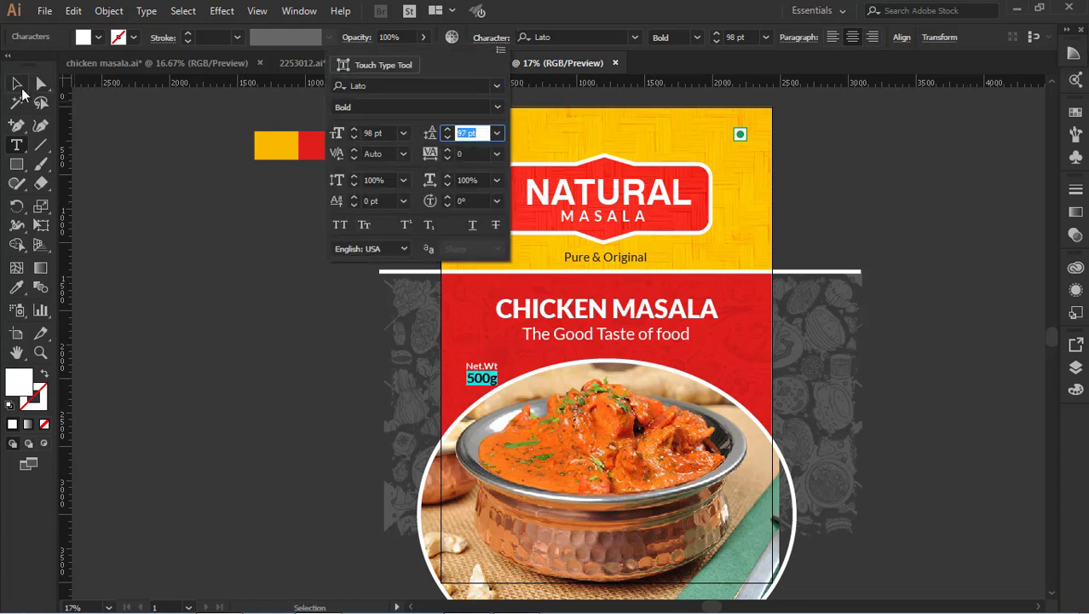
{"action": "left_click", "coordinate": [507, 413]}
{"action": "left_click", "coordinate": [16, 83]}
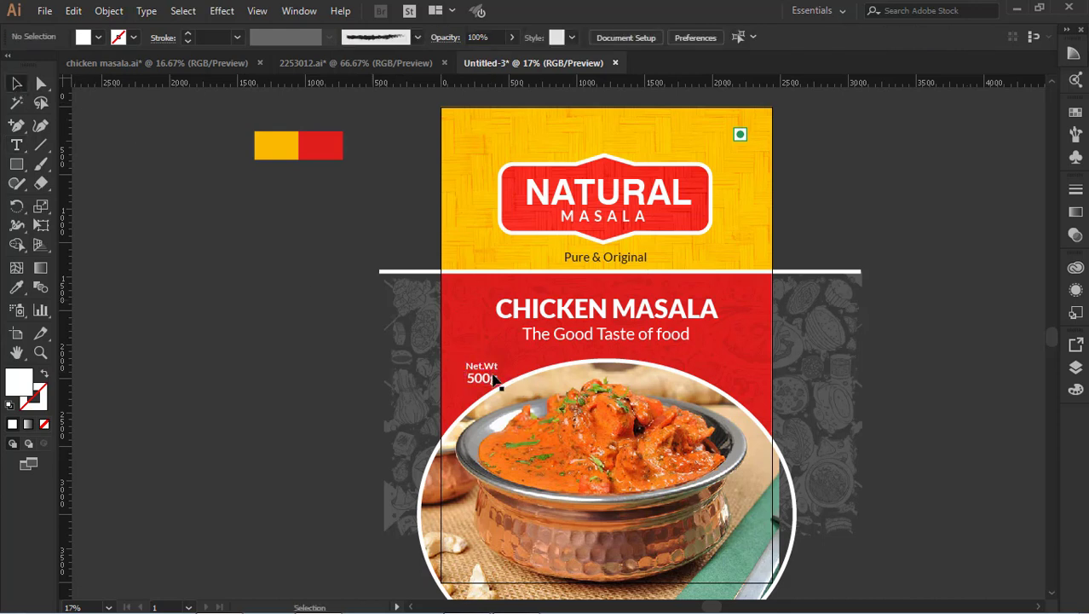
Nudge the Net.Wt text up-left and colour the CHICKEN MASALA title with the yellow swatch.
{"action": "left_click_drag", "start_coordinate": [489, 378], "coordinate": [481, 376]}
{"action": "left_click", "coordinate": [554, 311]}
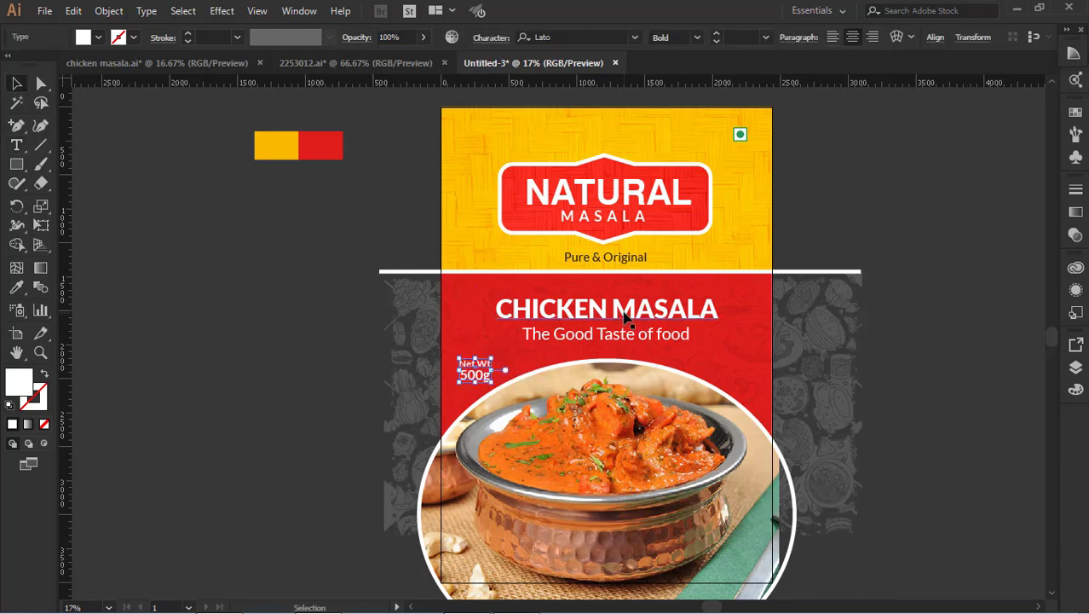
{"action": "key", "text": "i"}
{"action": "left_click", "coordinate": [281, 146]}
{"action": "key", "text": "v"}
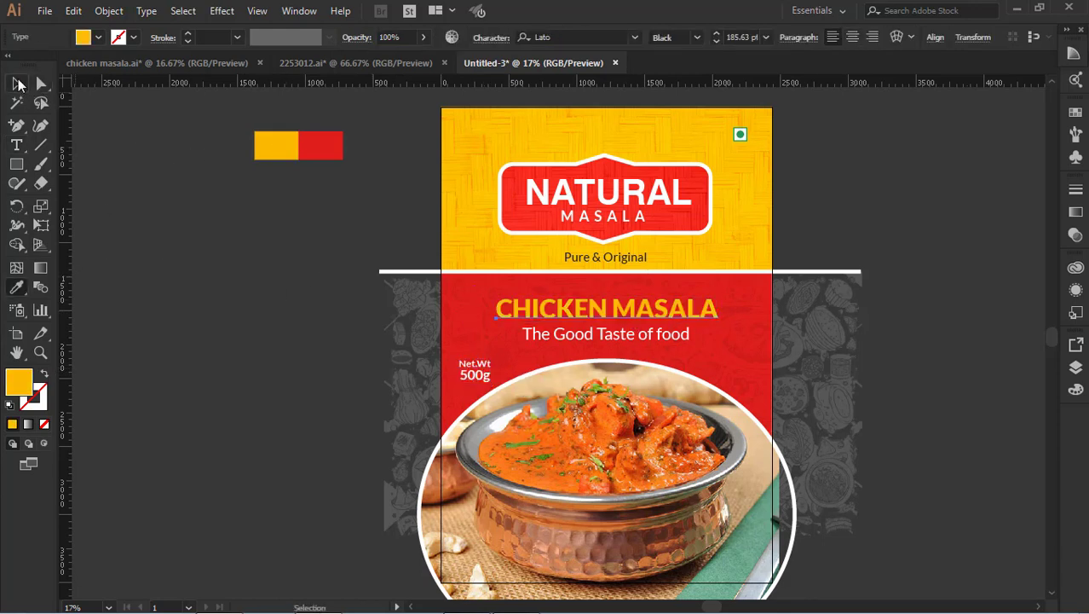
Give the title a 75% Drop Shadow with 7 px offsets and 5 px blur.
{"action": "left_click", "coordinate": [615, 305]}
{"action": "left_click", "coordinate": [239, 11]}
{"action": "mouse_move", "coordinate": [243, 192]}
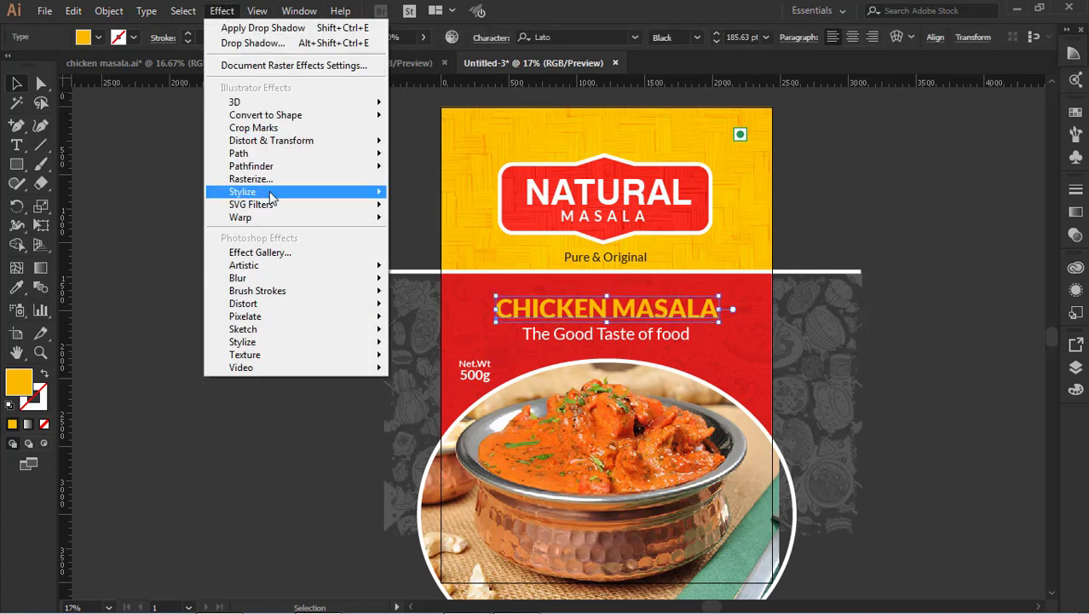
{"action": "left_click", "coordinate": [439, 189]}
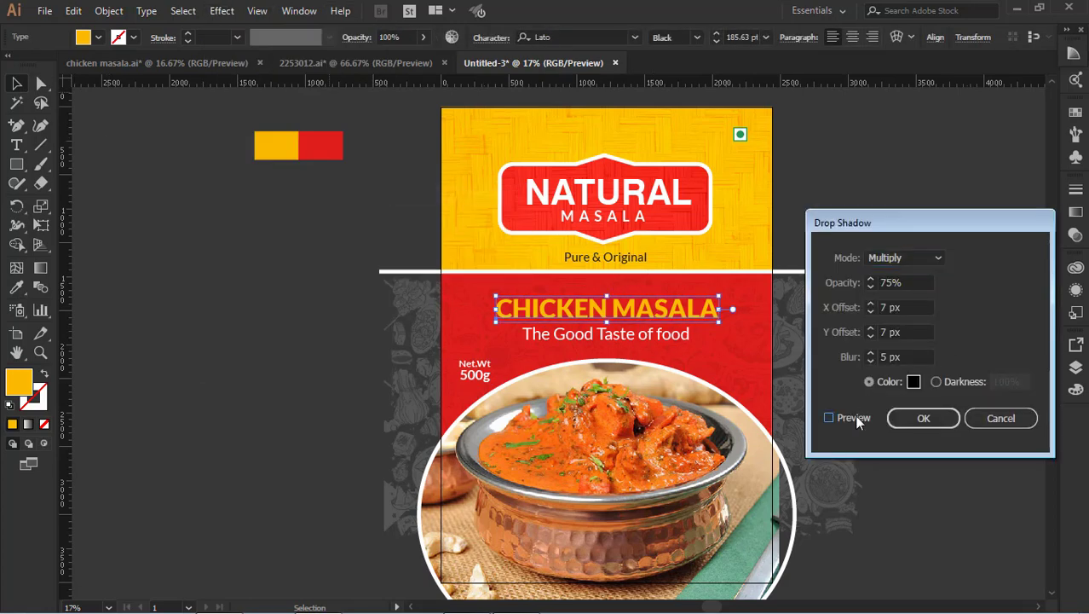
{"action": "left_click", "coordinate": [857, 418]}
{"action": "left_click", "coordinate": [923, 418]}
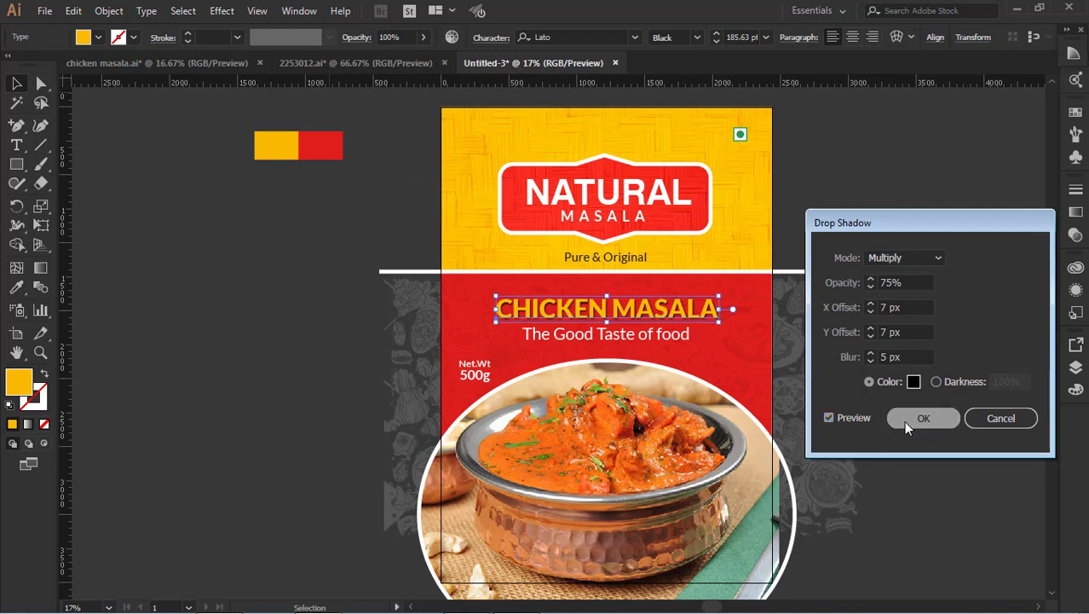
{"action": "left_click", "coordinate": [907, 486]}
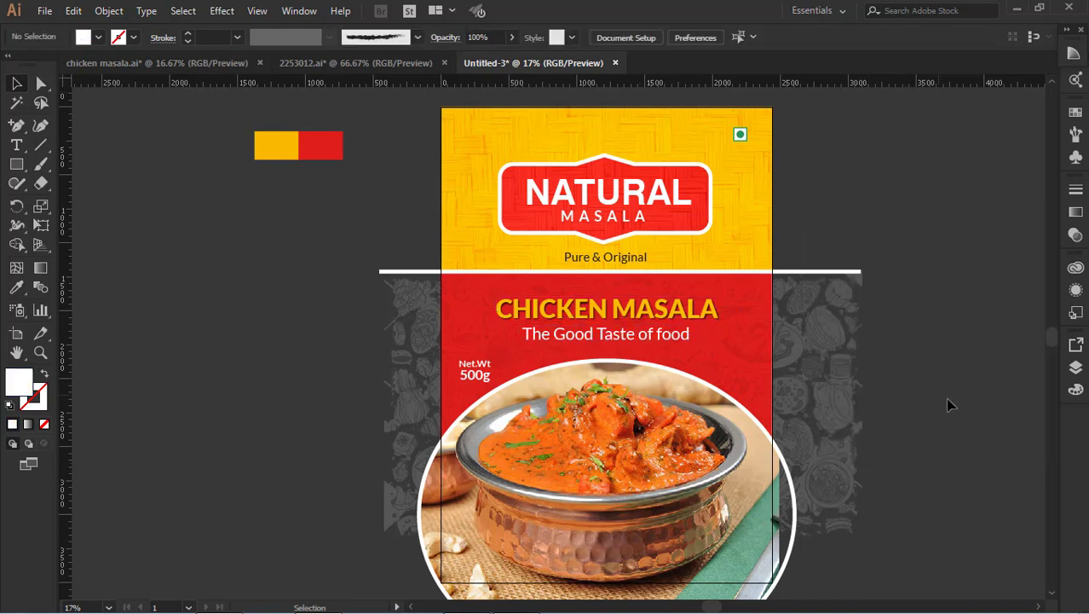
{"action": "scroll", "coordinate": [949, 404], "scroll_direction": "down", "scroll_amount": 1}
Draw a small white circle beside the Net.Wt text and move it left off the package.
{"action": "left_click", "coordinate": [475, 352]}
{"action": "left_click", "coordinate": [350, 355]}
{"action": "left_click_drag", "start_coordinate": [17, 164], "coordinate": [106, 209]}
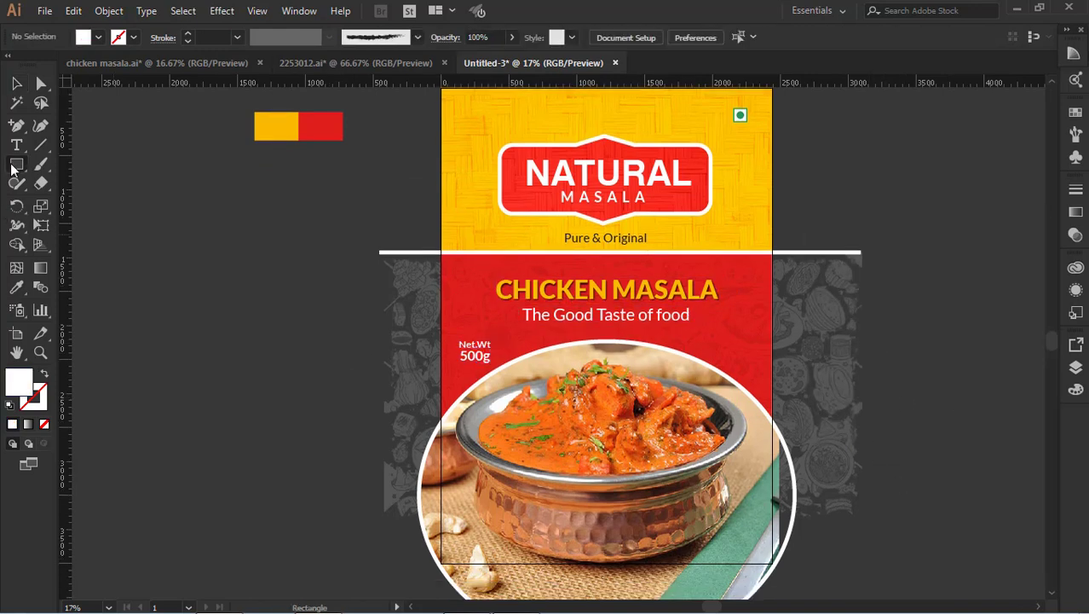
{"action": "left_click", "coordinate": [106, 207]}
{"action": "left_click_drag", "start_coordinate": [455, 334], "coordinate": [496, 375]}
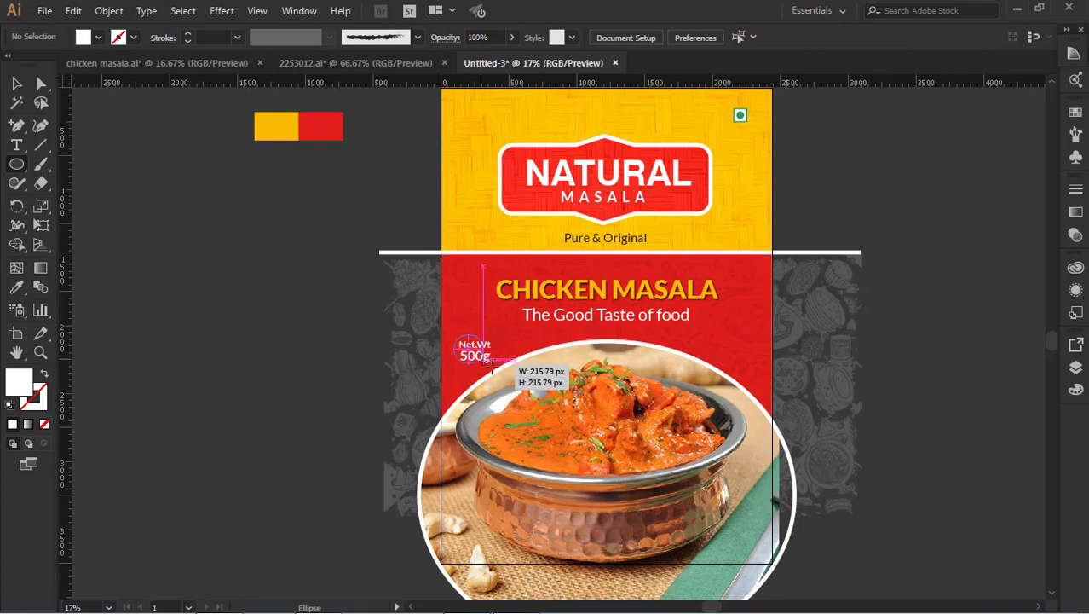
{"action": "left_click", "coordinate": [17, 84]}
{"action": "left_click", "coordinate": [311, 320]}
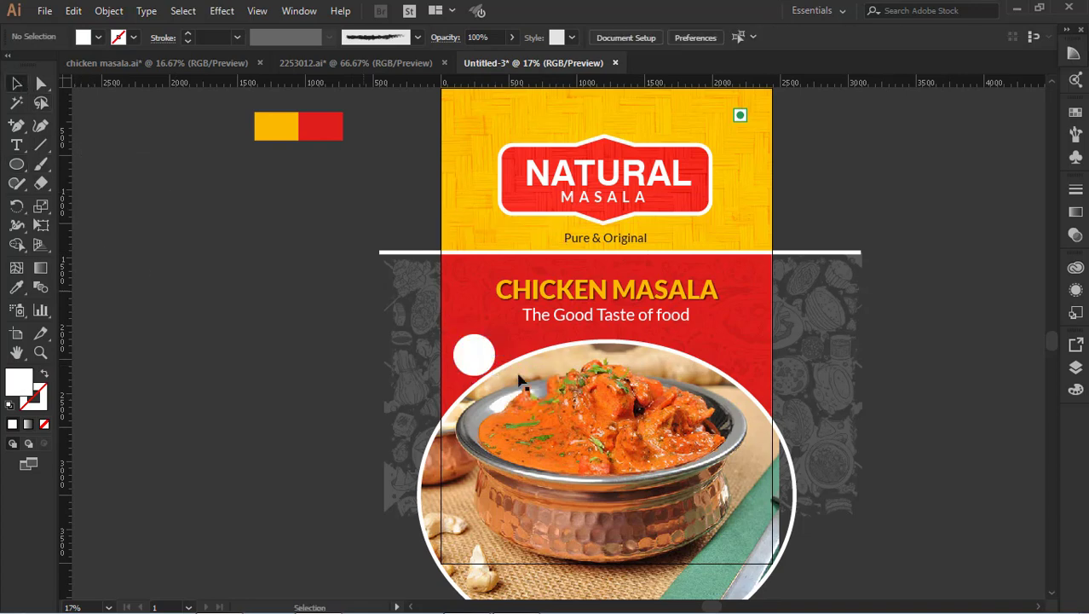
{"action": "left_click_drag", "start_coordinate": [474, 354], "coordinate": [287, 310]}
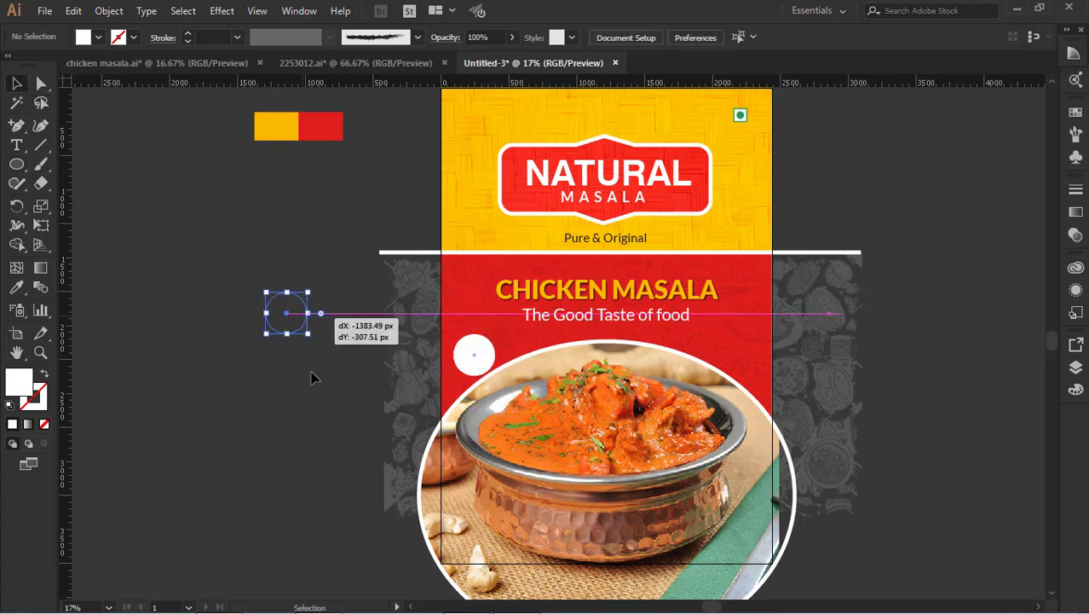
{"action": "mouse_move", "coordinate": [474, 350]}
{"action": "left_mouse_down"}
{"action": "mouse_move", "coordinate": [287, 317]}
{"action": "mouse_move", "coordinate": [300, 317]}
{"action": "left_mouse_up"}
Recolour the Net.Wt text red, enlarge it, and centre it within the white circle.
{"action": "key", "text": "i"}
{"action": "left_click", "coordinate": [269, 125]}
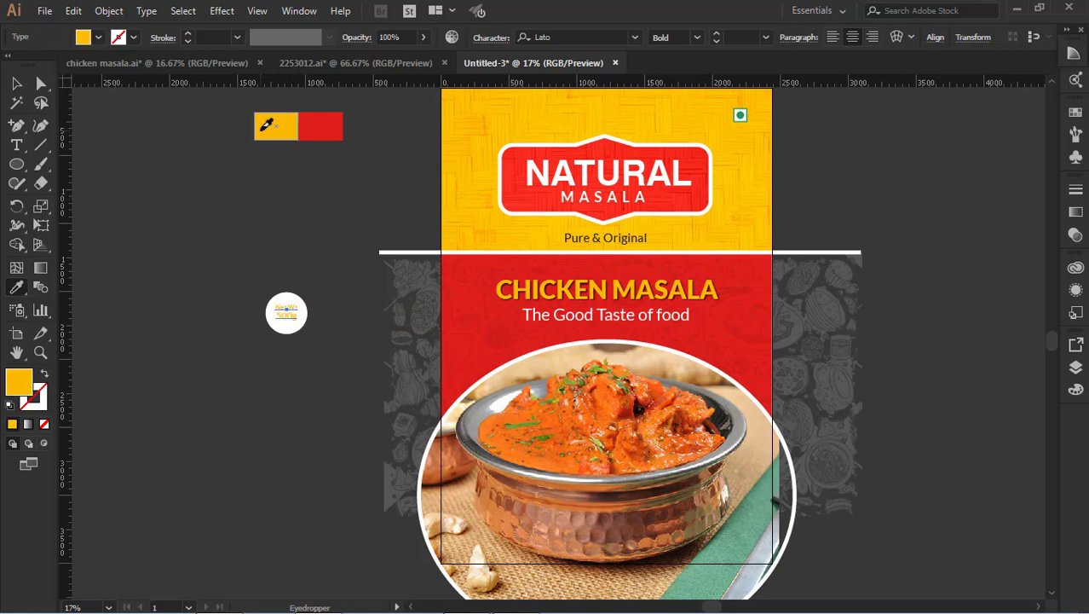
{"action": "left_click", "coordinate": [329, 125]}
{"action": "left_click", "coordinate": [17, 83]}
{"action": "left_click", "coordinate": [271, 309]}
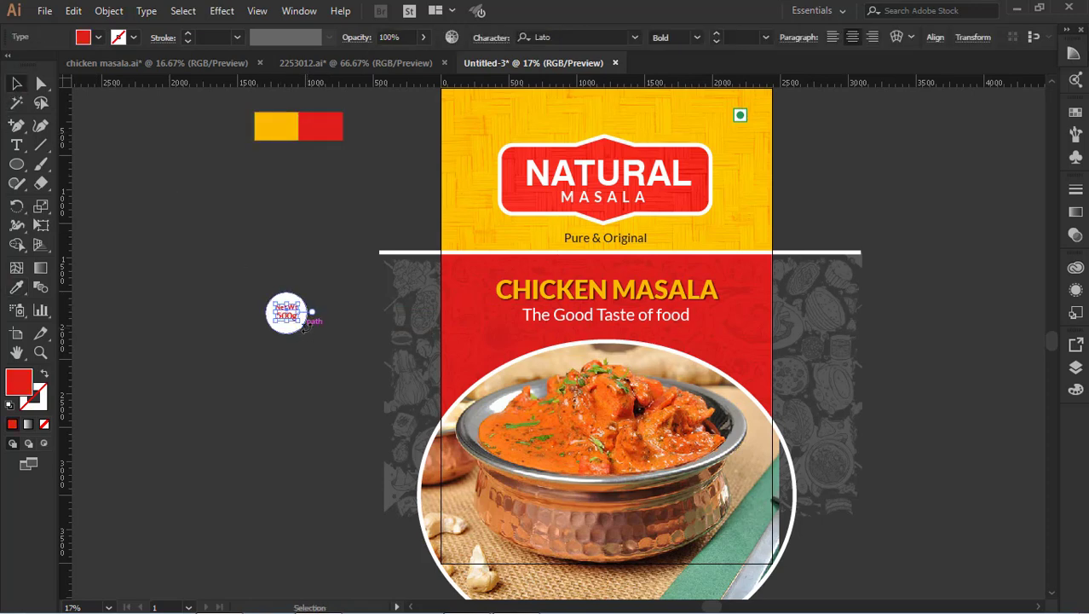
{"action": "left_click_drag", "start_coordinate": [300, 324], "coordinate": [309, 329]}
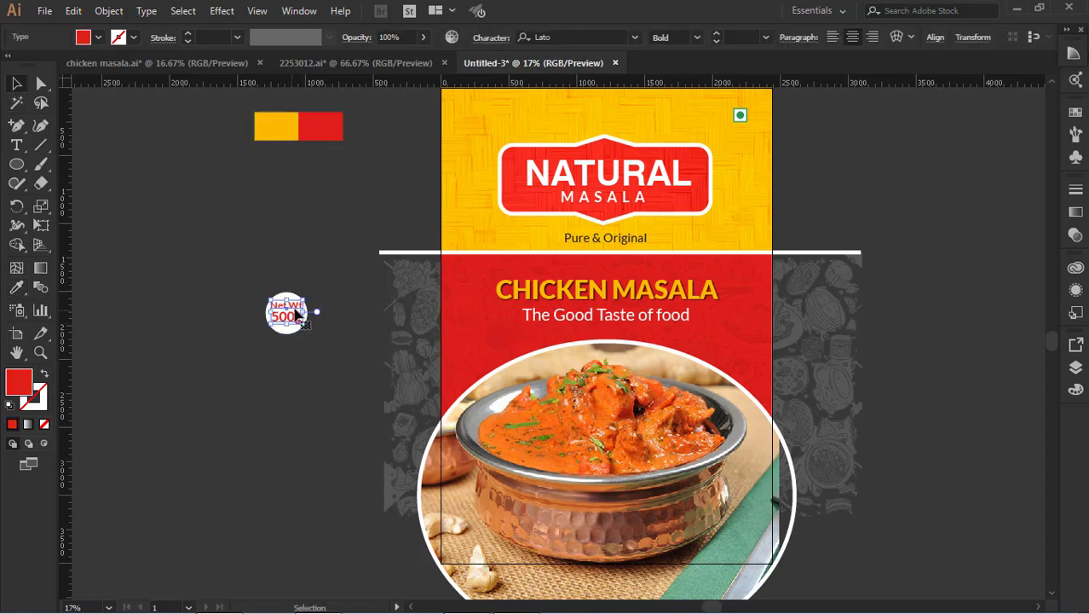
{"action": "left_click_drag", "start_coordinate": [310, 253], "coordinate": [262, 370]}
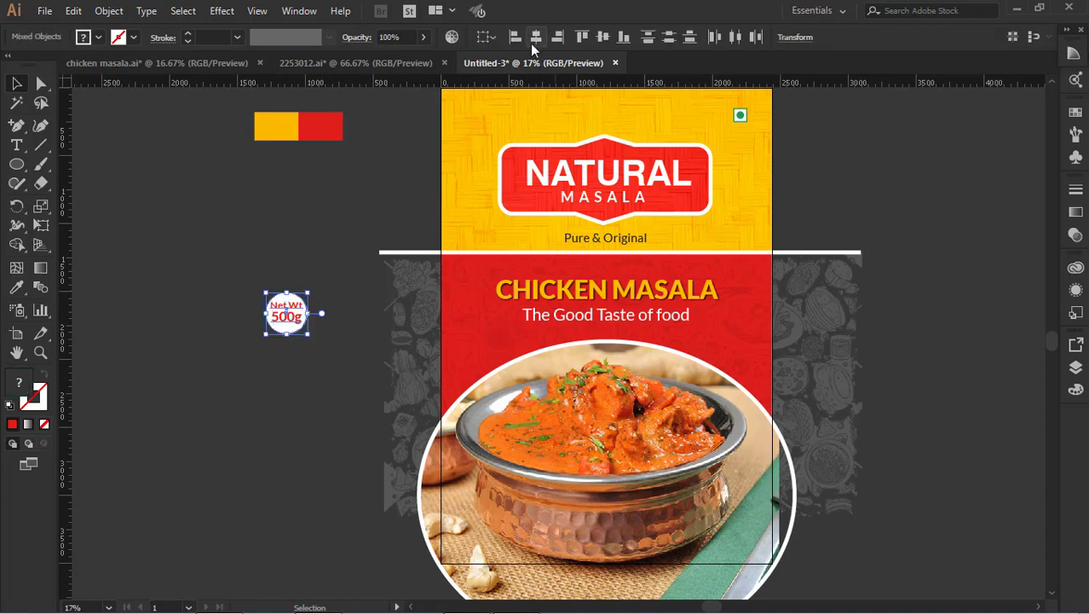
{"action": "left_click", "coordinate": [603, 36]}
{"action": "left_click", "coordinate": [315, 245]}
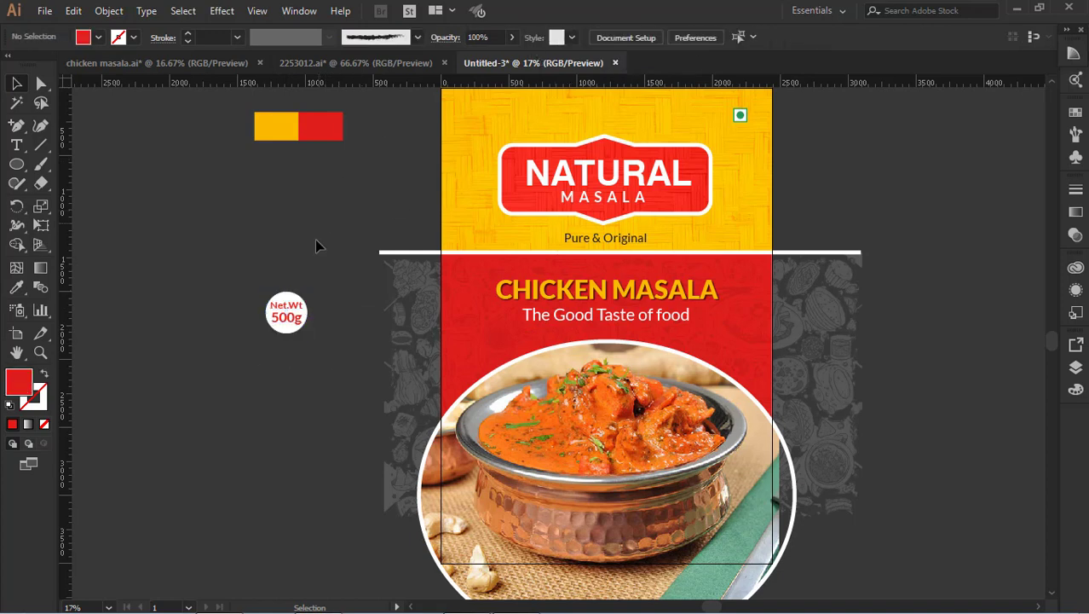
Fine-tune the Net.Wt text position inside the white circle badge.
{"action": "left_click", "coordinate": [298, 312]}
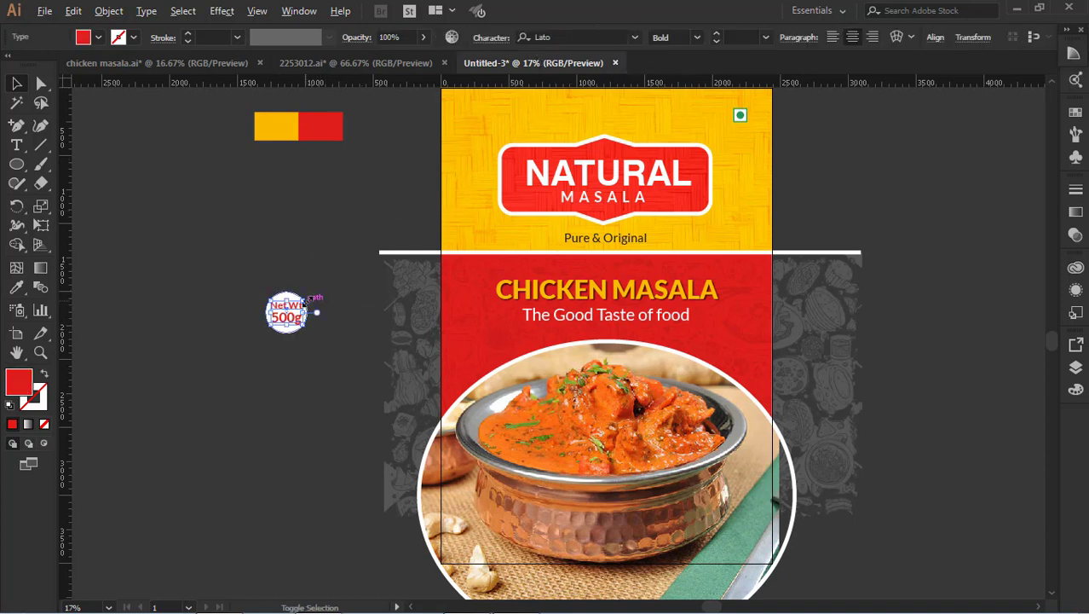
{"action": "left_click_drag", "start_coordinate": [304, 300], "coordinate": [317, 298]}
{"action": "left_click", "coordinate": [345, 300]}
{"action": "left_click", "coordinate": [312, 293]}
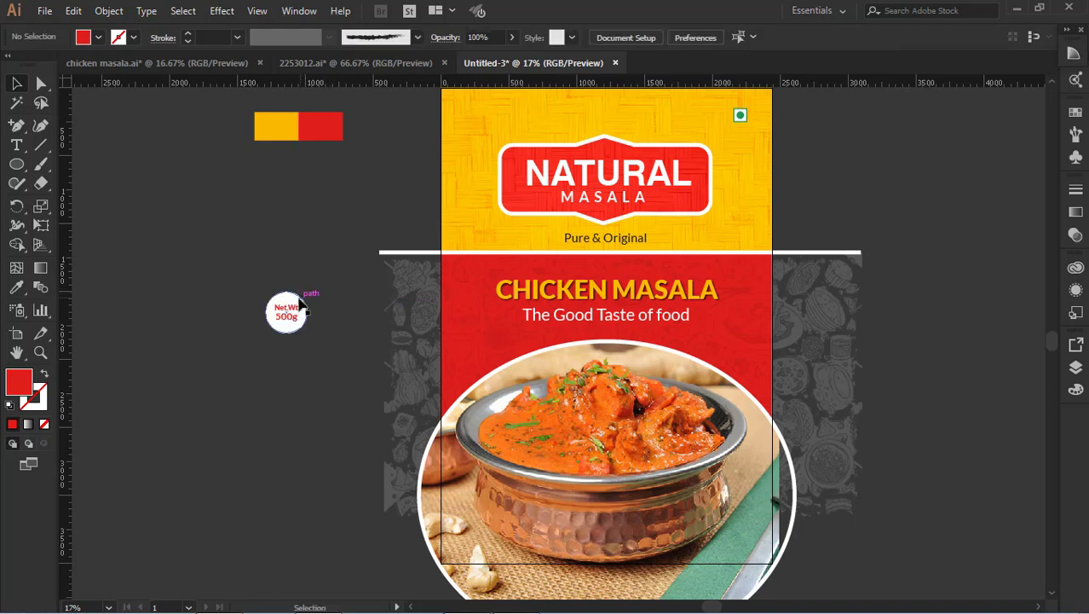
{"action": "left_click", "coordinate": [299, 312]}
{"action": "left_click", "coordinate": [302, 308]}
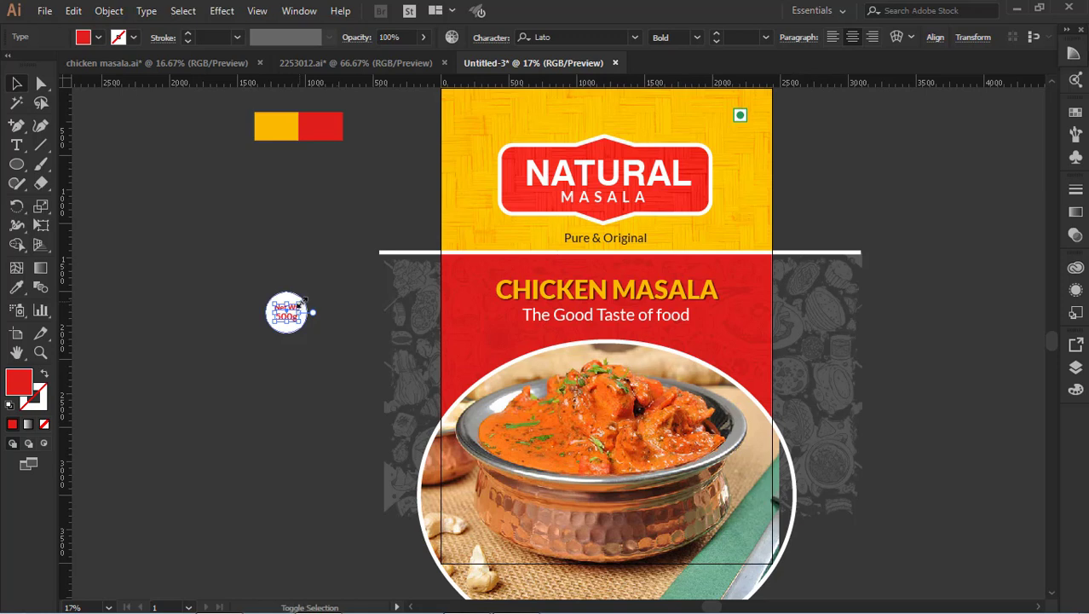
{"action": "left_click_drag", "start_coordinate": [309, 310], "coordinate": [298, 315]}
{"action": "left_click", "coordinate": [296, 317]}
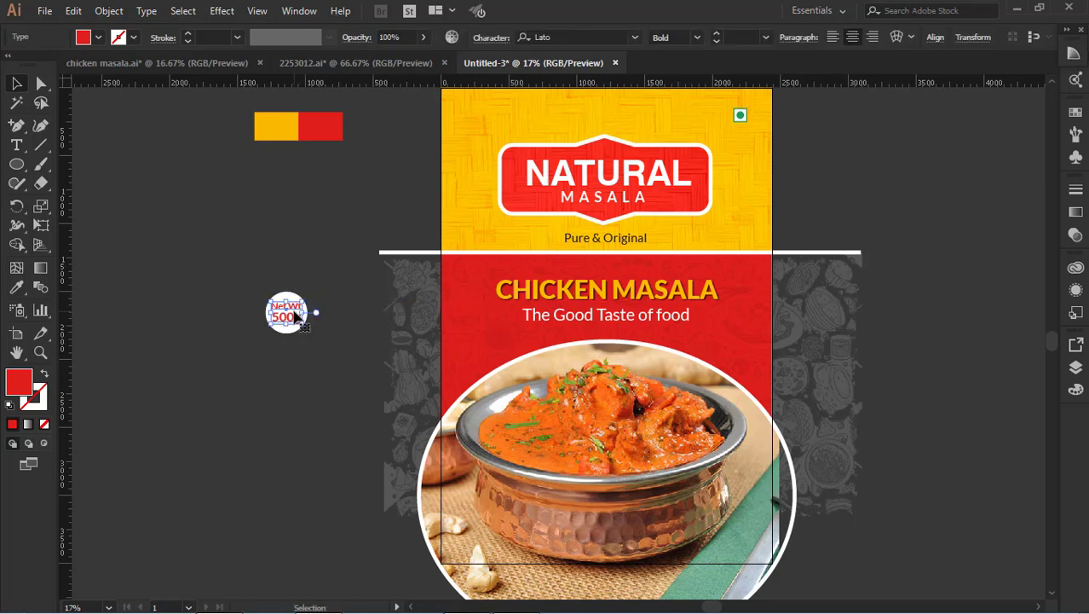
{"action": "left_click_drag", "start_coordinate": [320, 253], "coordinate": [260, 375]}
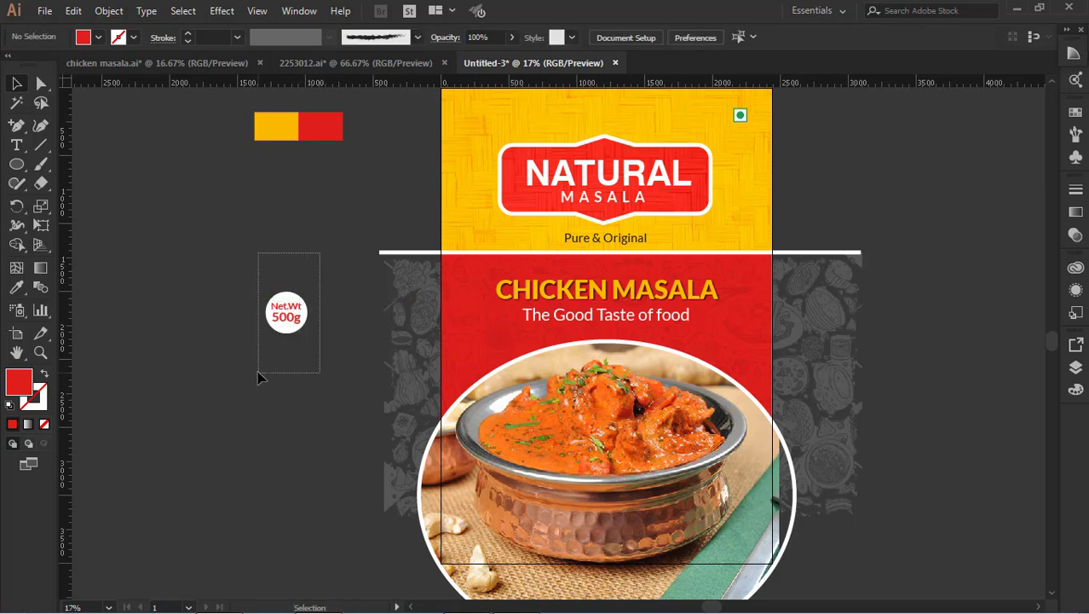
{"action": "left_click", "coordinate": [312, 351]}
Move the Net.Wt badge onto the red panel just above the photo's left edge.
{"action": "left_click_drag", "start_coordinate": [285, 323], "coordinate": [477, 364]}
{"action": "left_click", "coordinate": [888, 341]}
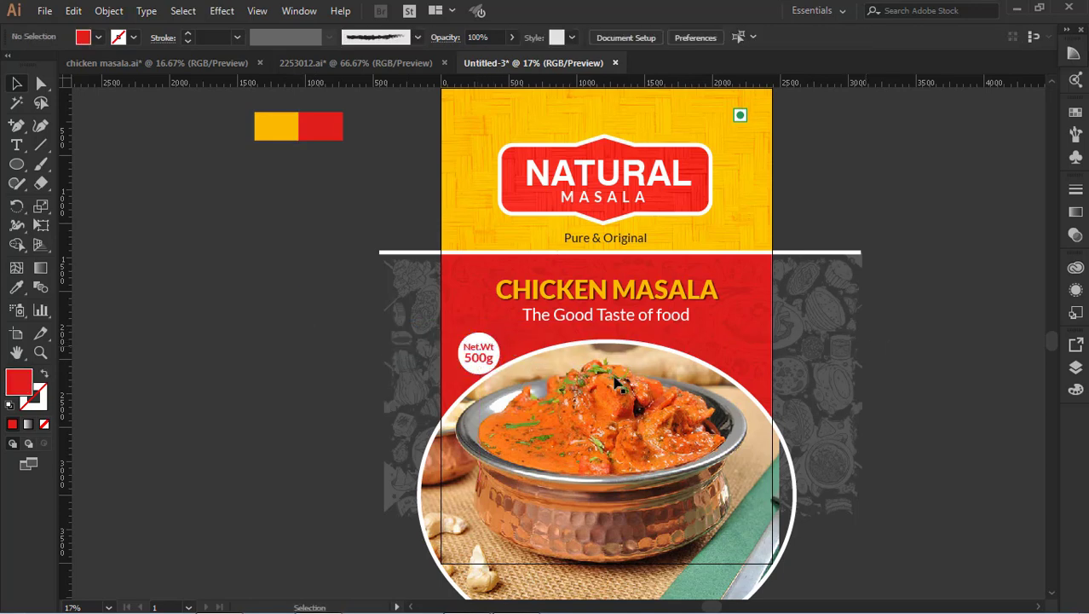
{"action": "left_click", "coordinate": [483, 352]}
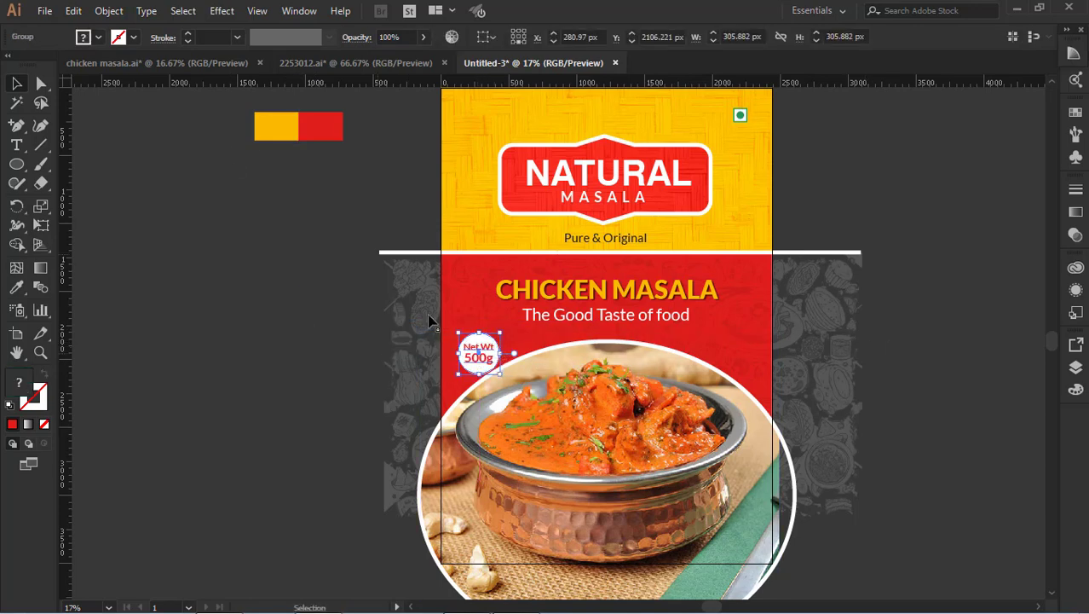
{"action": "right_click", "coordinate": [484, 339]}
{"action": "left_click", "coordinate": [956, 382]}
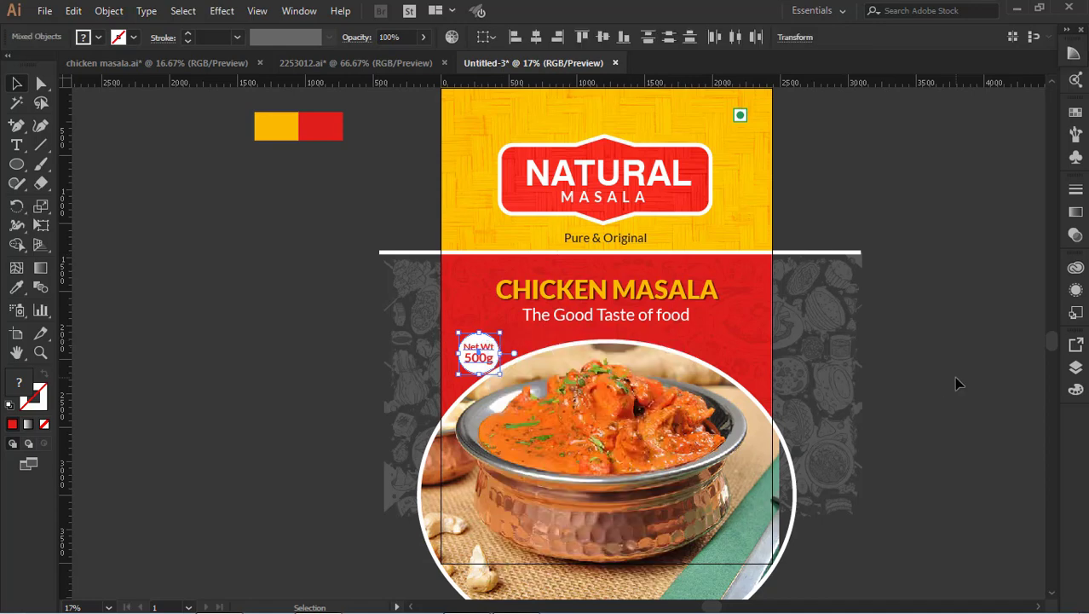
Give the badge circle a sampled yellow stroke and a white fill.
{"action": "left_click", "coordinate": [482, 346]}
{"action": "left_click", "coordinate": [98, 38]}
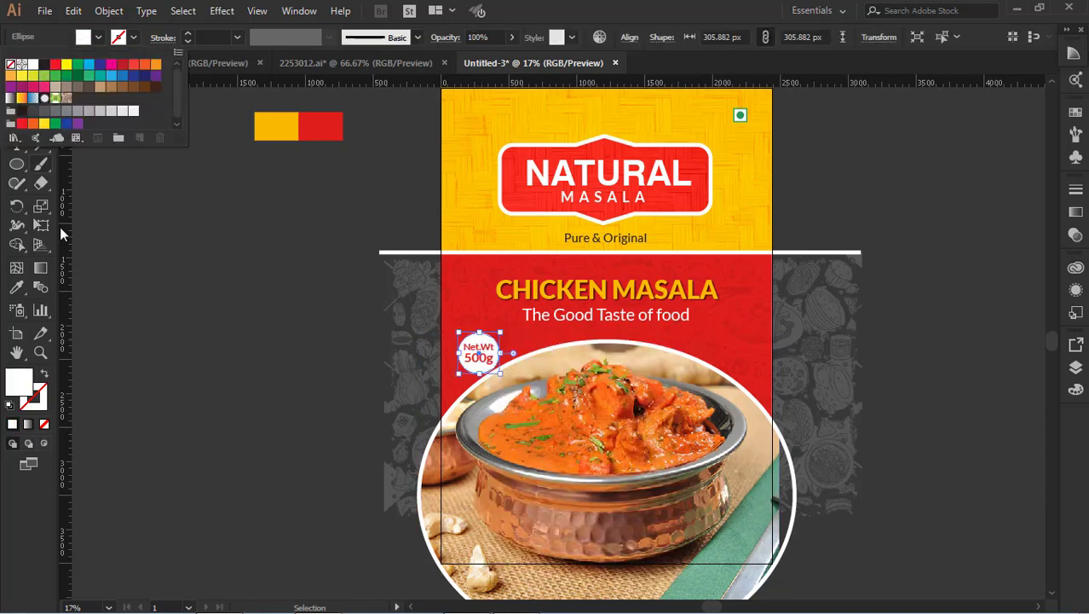
{"action": "left_click", "coordinate": [12, 291]}
{"action": "left_click", "coordinate": [270, 116]}
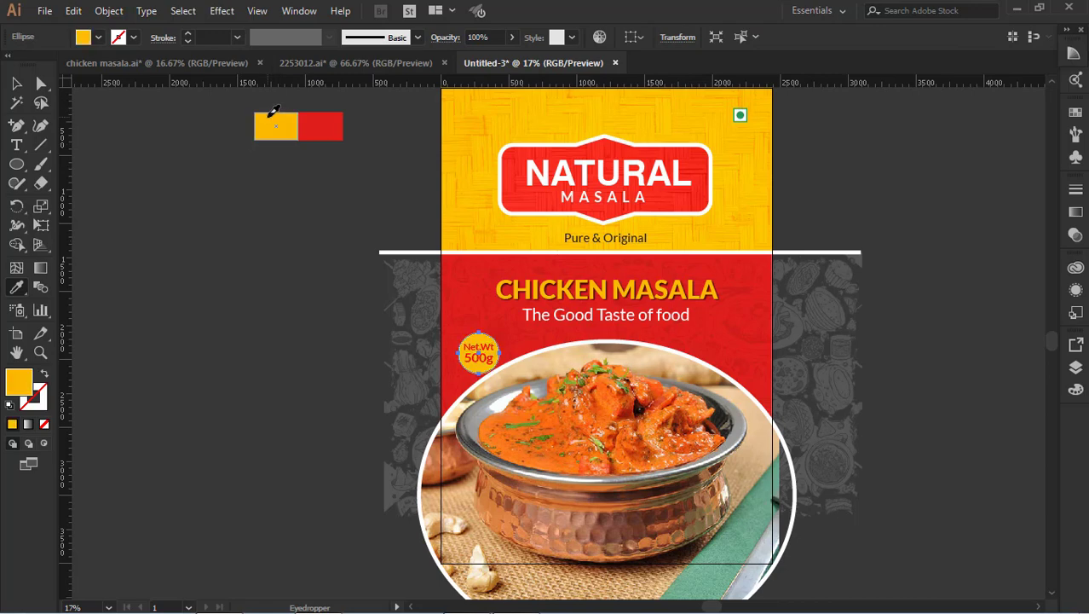
{"action": "left_click", "coordinate": [45, 373]}
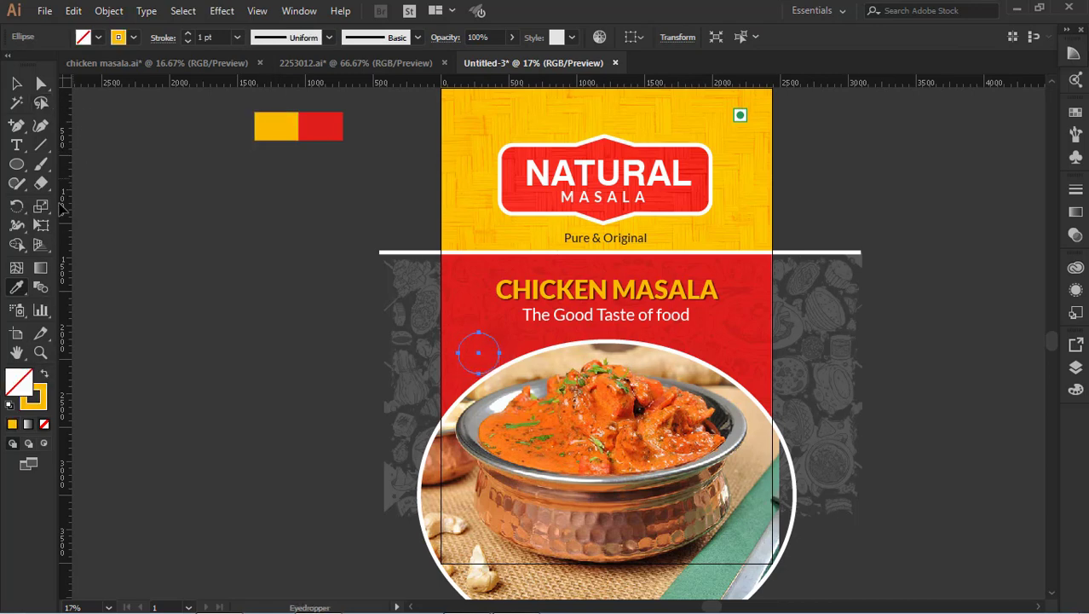
{"action": "left_click", "coordinate": [99, 38]}
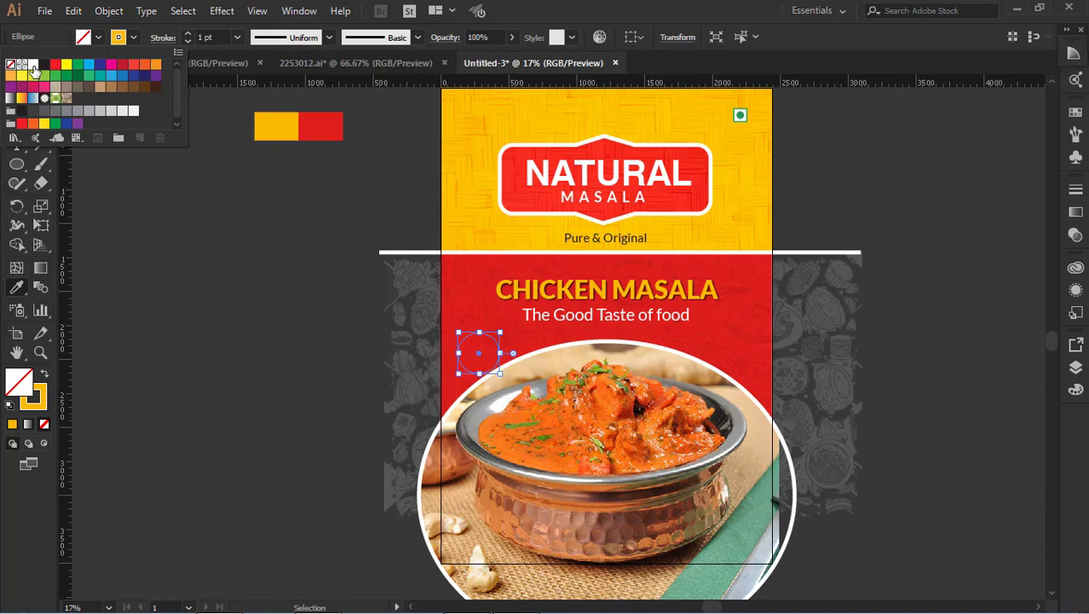
{"action": "left_click", "coordinate": [33, 66]}
Thicken the yellow ring and scale up the Net.Wt text inside the badge.
{"action": "left_click", "coordinate": [186, 38]}
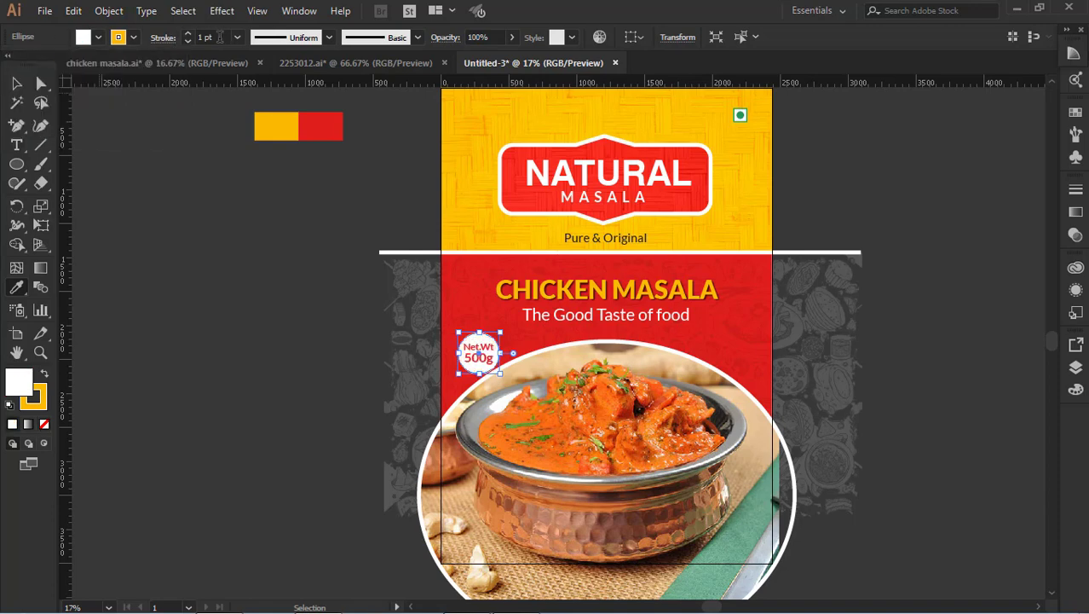
{"action": "left_click", "coordinate": [187, 36]}
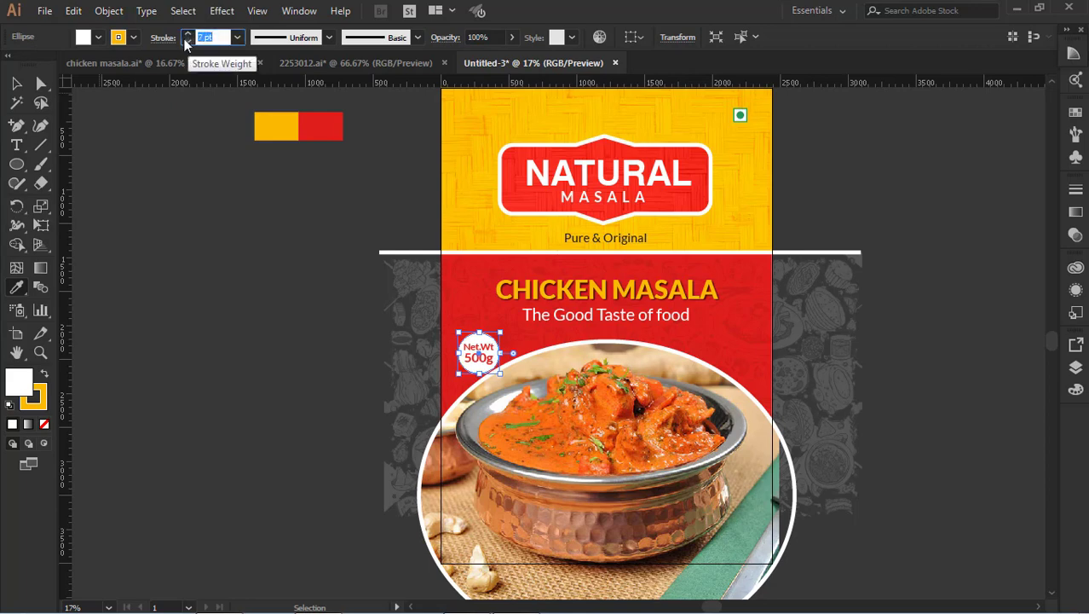
{"action": "left_click", "coordinate": [187, 37]}
{"action": "left_click", "coordinate": [16, 83]}
{"action": "left_click", "coordinate": [141, 264]}
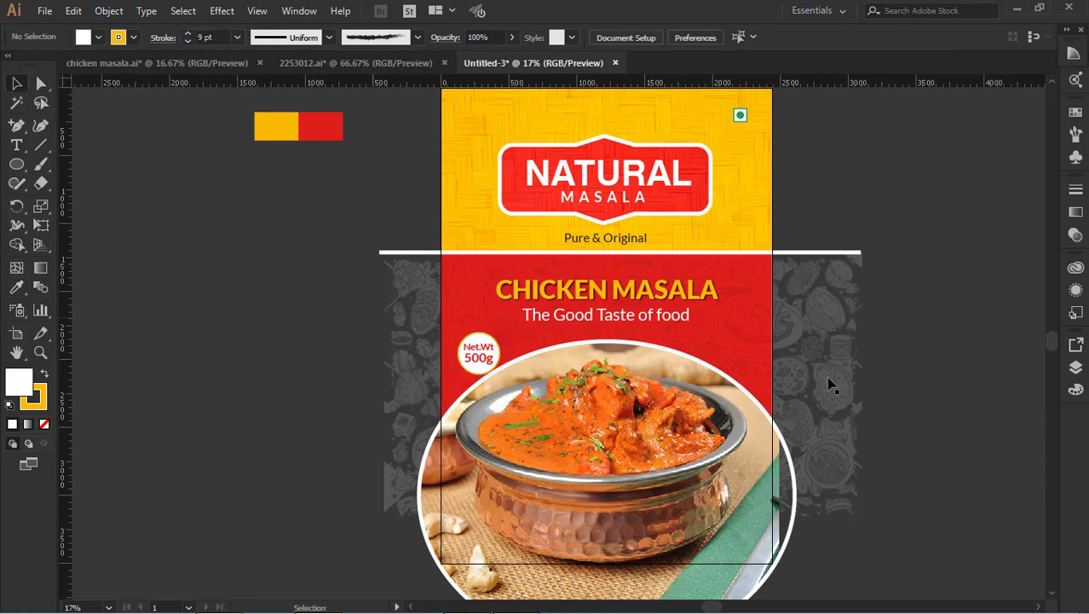
{"action": "left_click", "coordinate": [474, 356]}
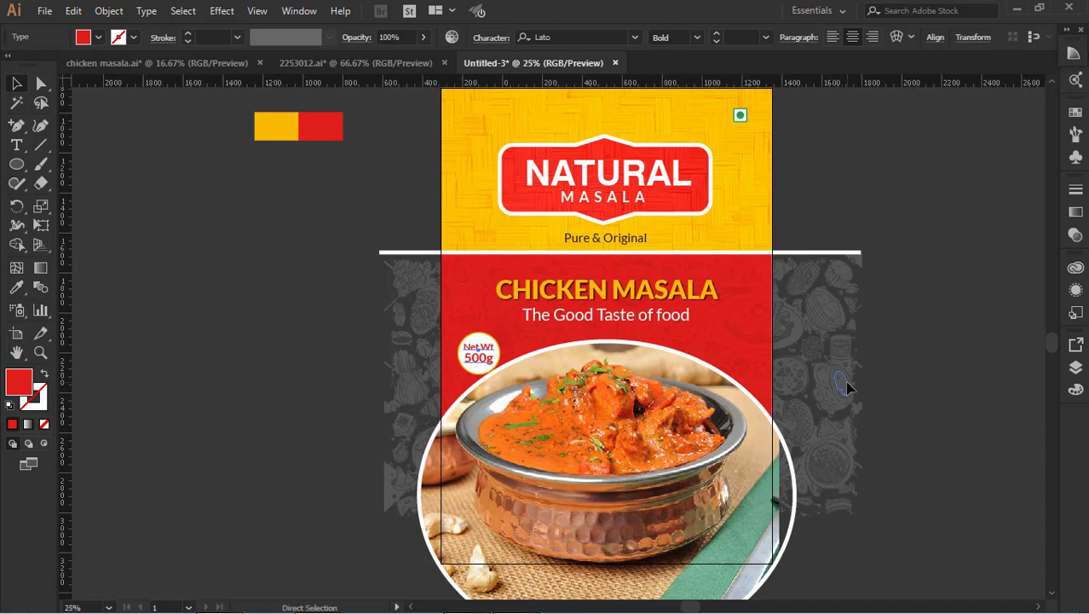
{"action": "key", "text": "ctrl+plus"}
{"action": "left_click", "coordinate": [346, 352]}
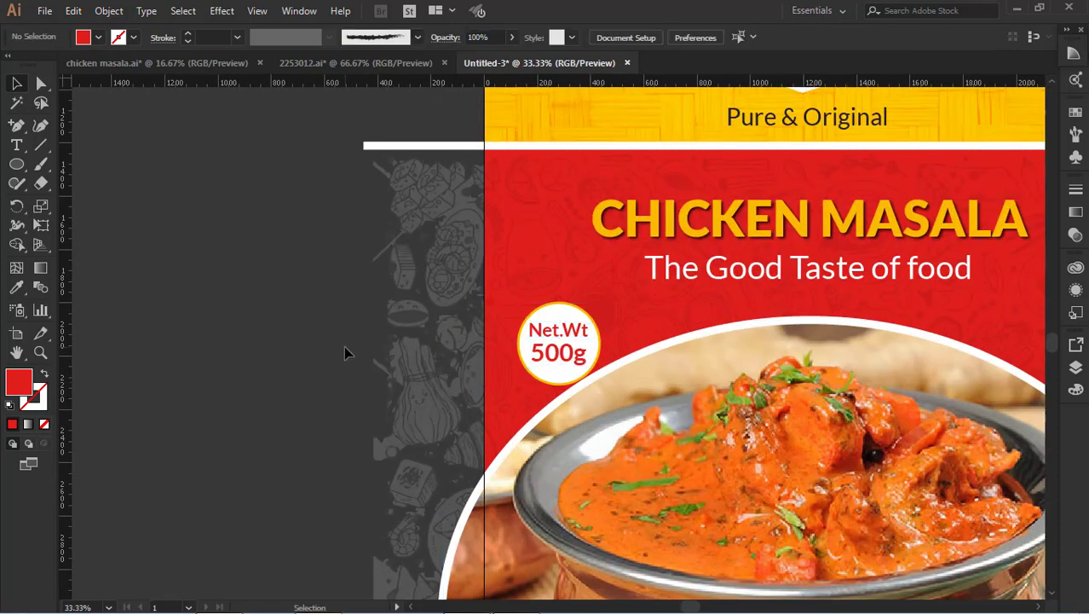
{"action": "left_click", "coordinate": [566, 338]}
{"action": "left_click_drag", "start_coordinate": [588, 321], "coordinate": [627, 329]}
Set the badge ring's stroke weight to 30 pt, then settle on 20 pt.
{"action": "key", "text": "ctrl+a"}
{"action": "key", "text": "ctrl+shift+a"}
{"action": "left_click", "coordinate": [565, 309]}
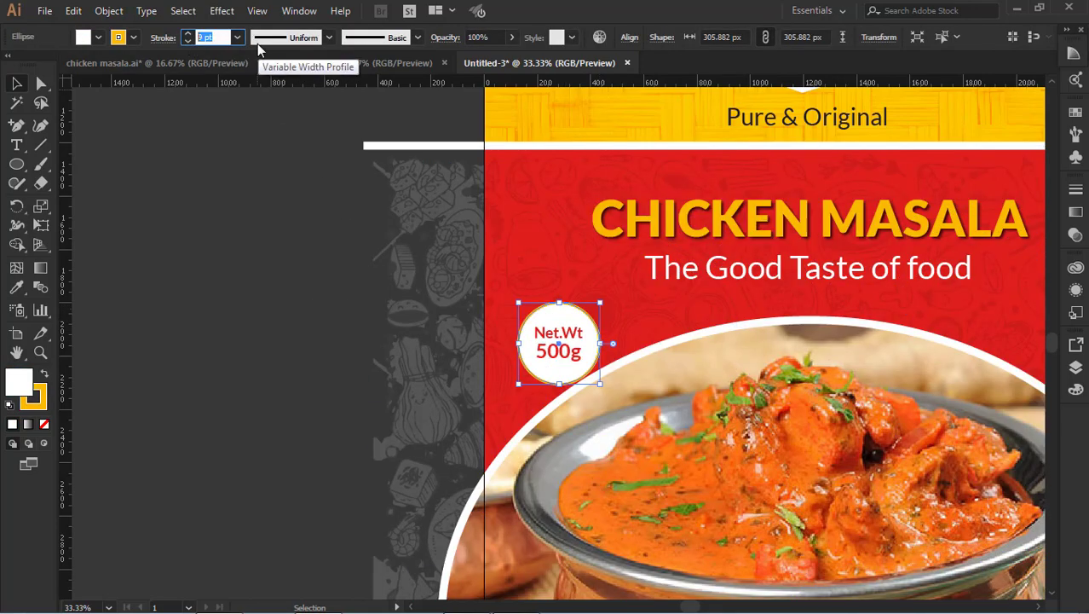
{"action": "type", "text": "30"}
{"action": "key", "text": "Return"}
{"action": "type", "text": "20"}
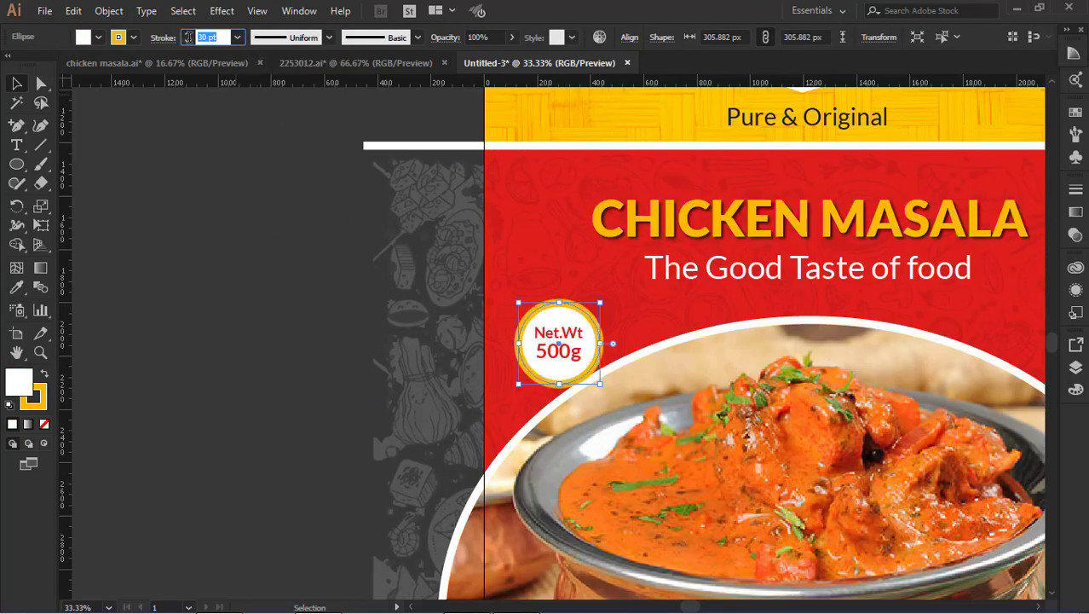
{"action": "key", "text": "Return"}
Select the Net.Wt text and badge circle together and zoom out to the whole pack.
{"action": "left_click", "coordinate": [645, 318]}
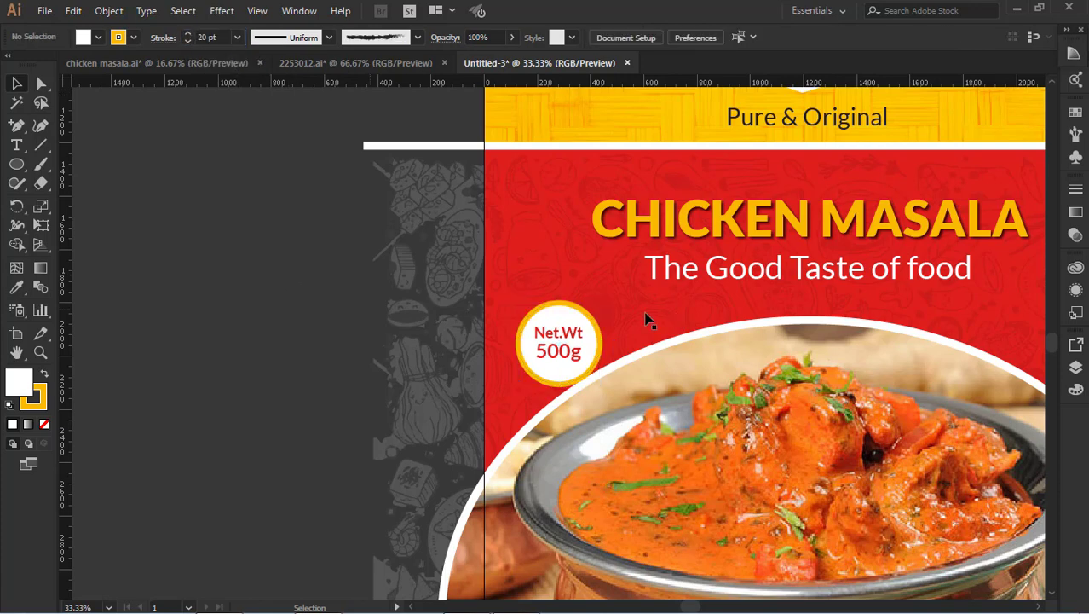
{"action": "left_click", "coordinate": [561, 335]}
{"action": "left_click", "coordinate": [362, 307]}
{"action": "left_click", "coordinate": [566, 337]}
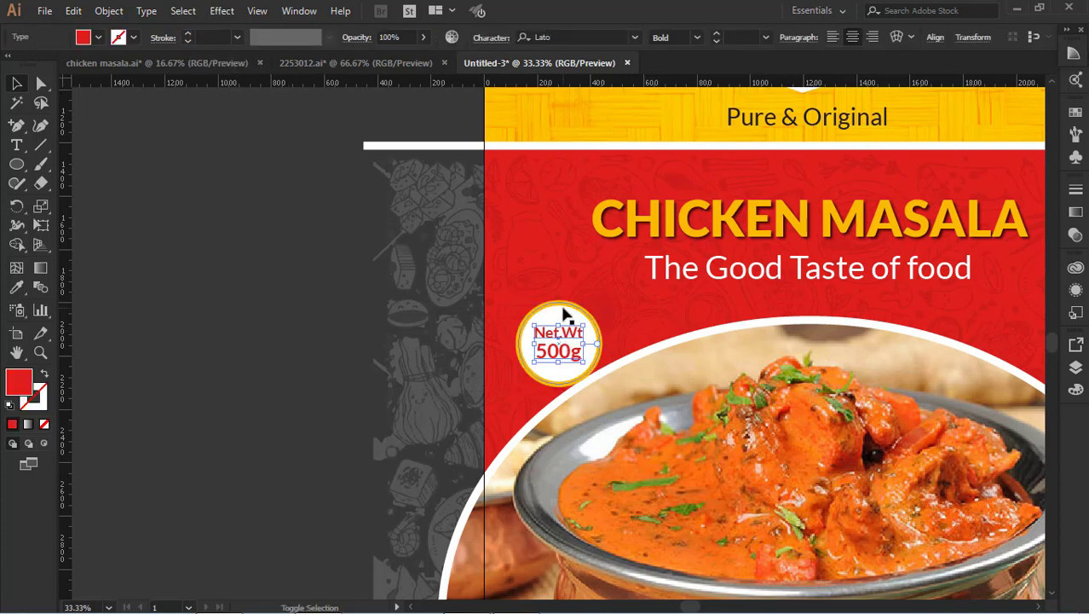
{"action": "left_click", "coordinate": [563, 314], "text": "shift"}
{"action": "key", "text": "ctrl+minus"}
{"action": "key", "text": "ctrl+minus"}
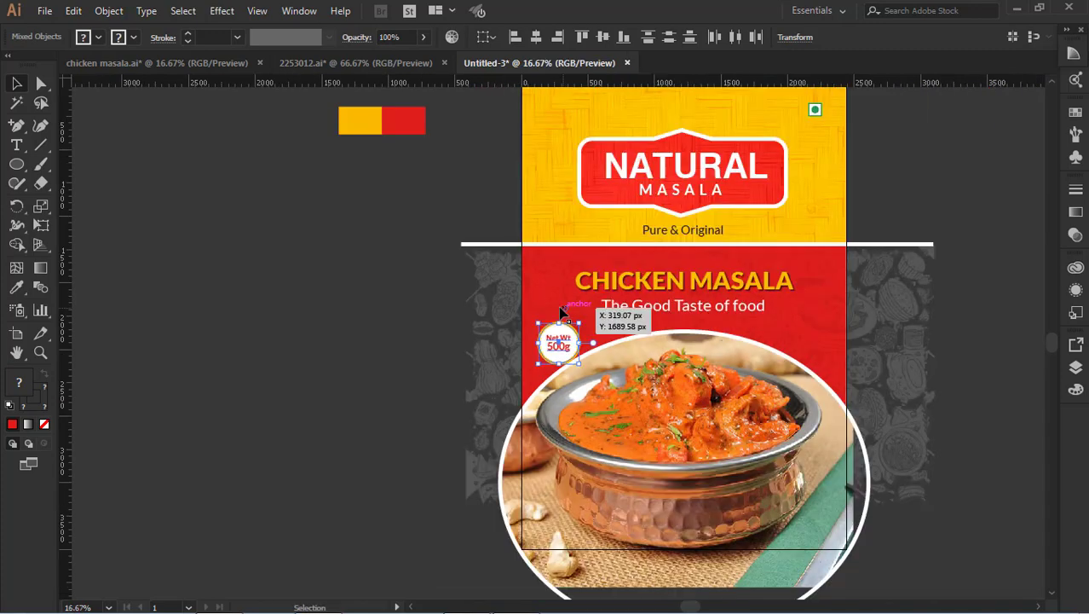
Move the badge to the photo's lower-right corner and delete its white circle.
{"action": "left_click_drag", "start_coordinate": [572, 358], "coordinate": [828, 527]}
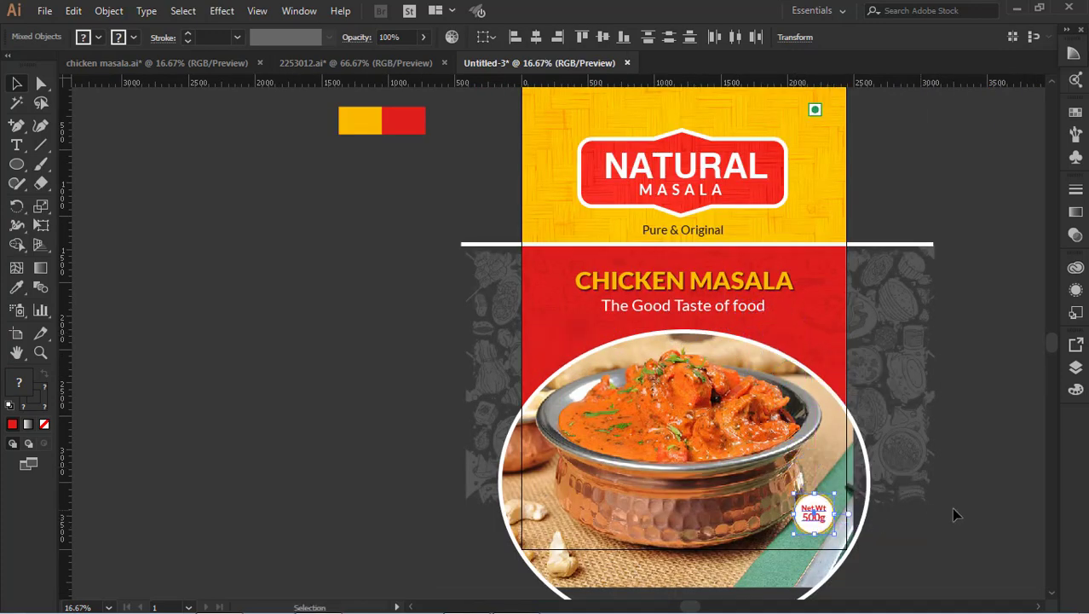
{"action": "left_click", "coordinate": [984, 506]}
{"action": "left_click", "coordinate": [810, 522]}
{"action": "left_click", "coordinate": [941, 510]}
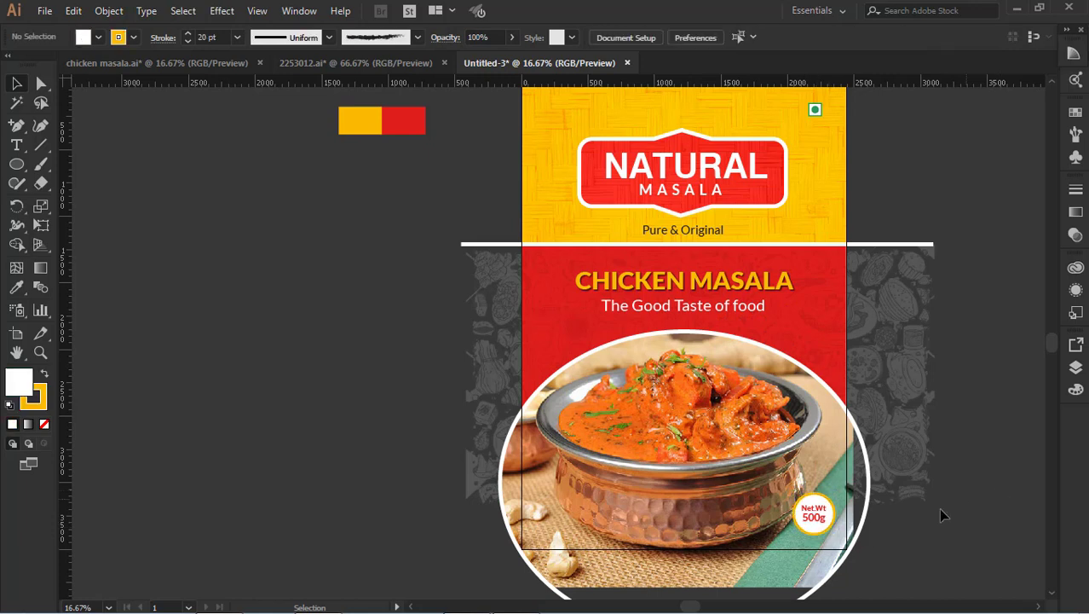
{"action": "left_click", "coordinate": [837, 510]}
{"action": "key", "text": "ctrl+shift+a"}
{"action": "left_click", "coordinate": [836, 527]}
{"action": "key", "text": "Delete"}
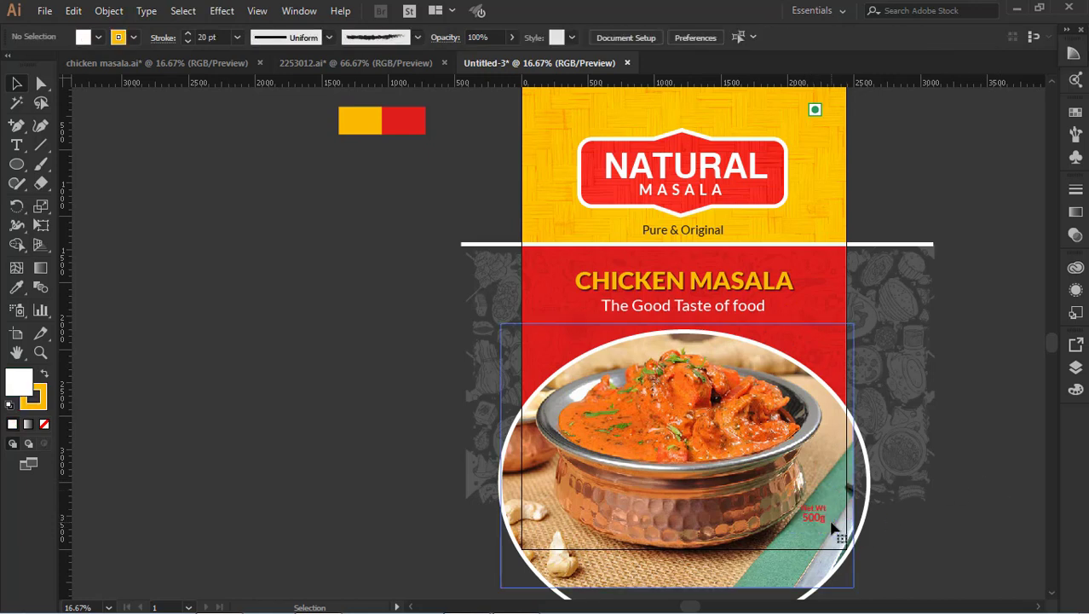
Make the Net.Wt text white and set it on the pasteboard left of the pack.
{"action": "left_click_drag", "start_coordinate": [821, 520], "coordinate": [568, 355]}
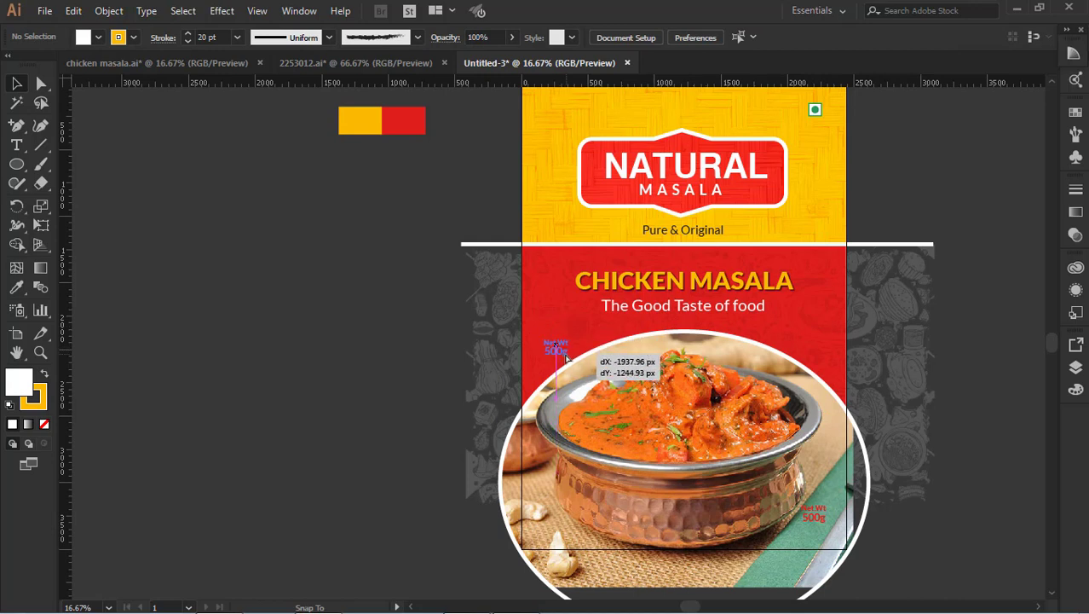
{"action": "left_click_drag", "start_coordinate": [569, 355], "coordinate": [568, 357]}
{"action": "left_click", "coordinate": [98, 38]}
{"action": "left_click", "coordinate": [39, 71]}
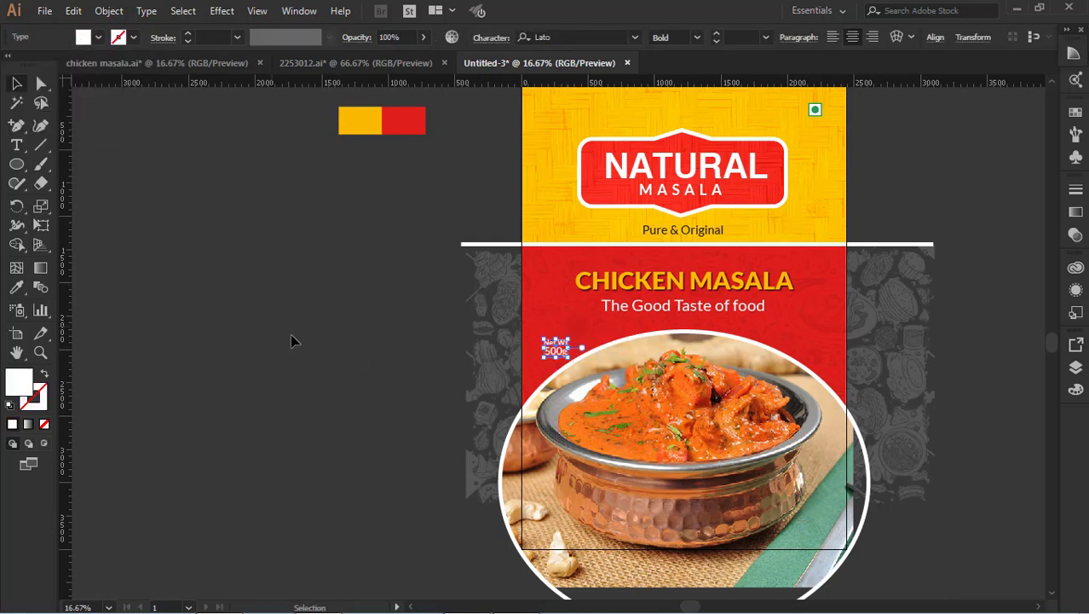
{"action": "left_click", "coordinate": [291, 339]}
{"action": "scroll", "coordinate": [1009, 345], "scroll_direction": "up", "scroll_amount": 2}
{"action": "mouse_move", "coordinate": [556, 388]}
{"action": "left_mouse_down"}
{"action": "mouse_move", "coordinate": [376, 373]}
{"action": "mouse_move", "coordinate": [309, 332]}
{"action": "left_mouse_up"}
{"action": "left_click", "coordinate": [365, 409]}
{"action": "left_click", "coordinate": [309, 333]}
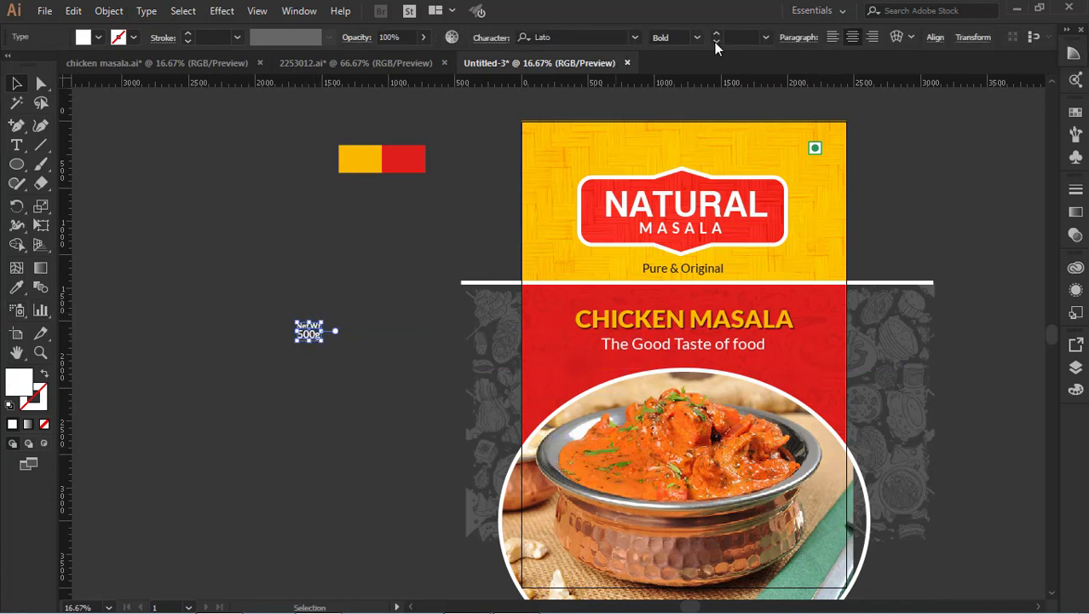
Set the Net.Wt text size to 48 pt, then 72 pt.
{"action": "left_click", "coordinate": [769, 37]}
{"action": "left_click", "coordinate": [804, 286]}
{"action": "left_click", "coordinate": [766, 37]}
{"action": "left_click", "coordinate": [785, 319]}
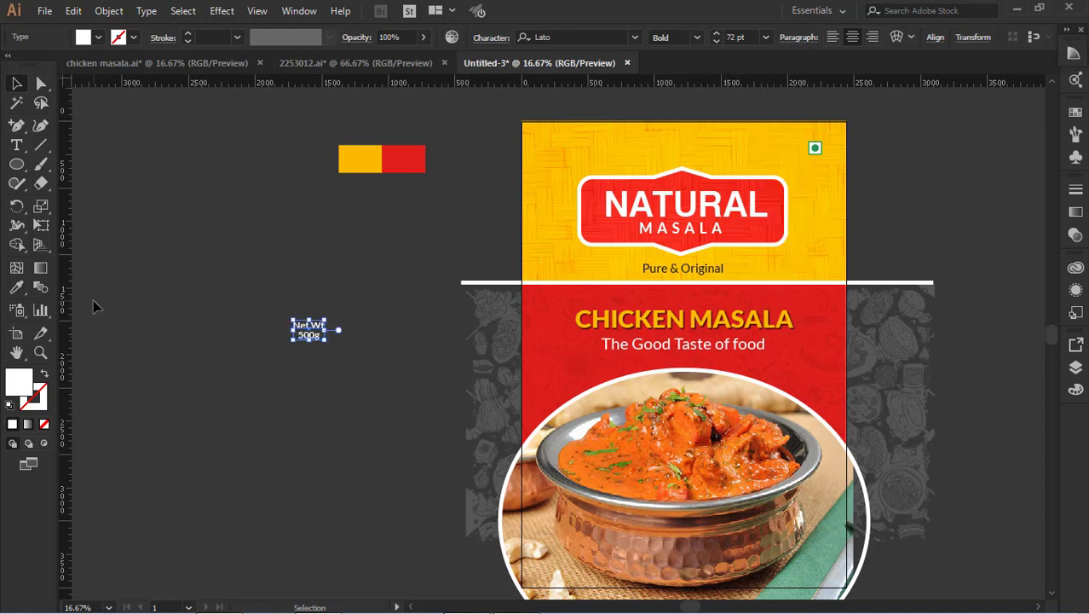
Join the text into one line reading Net.Wt: 500g and set it to 98 pt.
{"action": "left_click", "coordinate": [154, 295]}
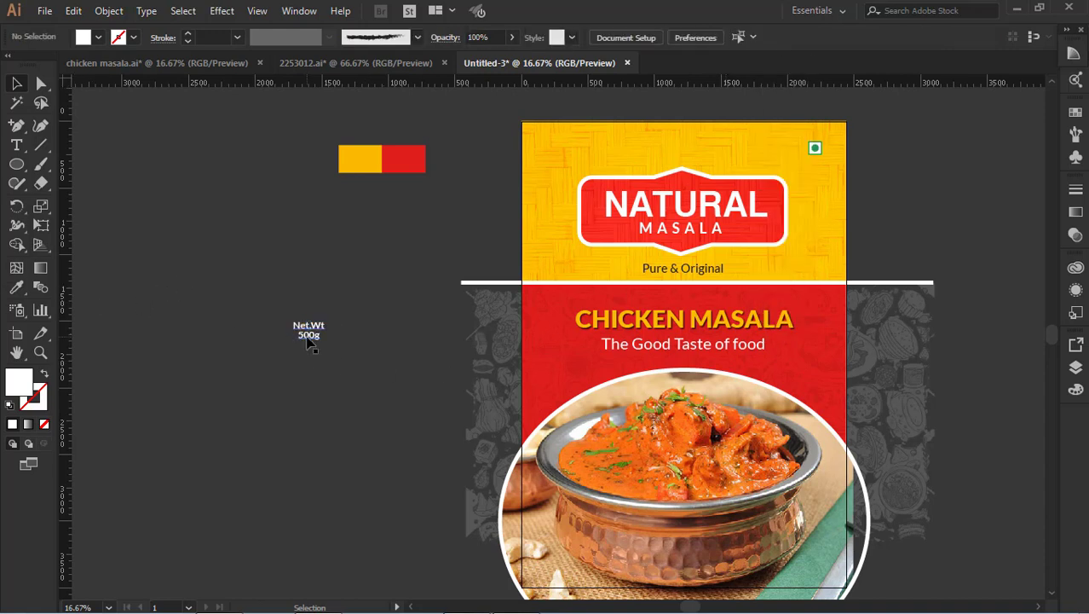
{"action": "left_click", "coordinate": [309, 331]}
{"action": "double_click", "coordinate": [302, 324]}
{"action": "left_click", "coordinate": [299, 335]}
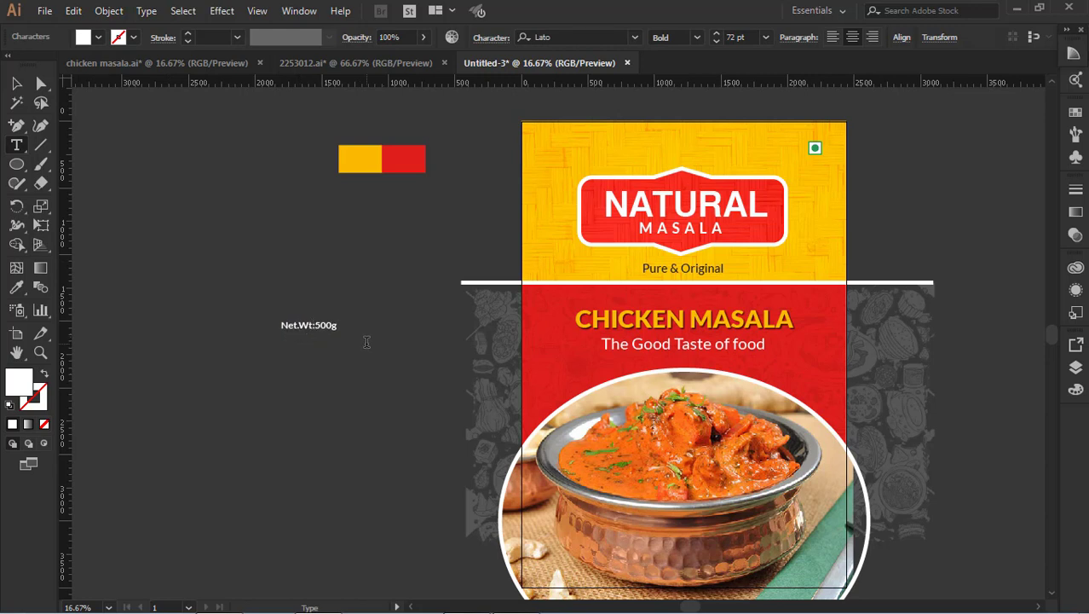
{"action": "key", "text": "Escape"}
{"action": "left_click", "coordinate": [736, 37]}
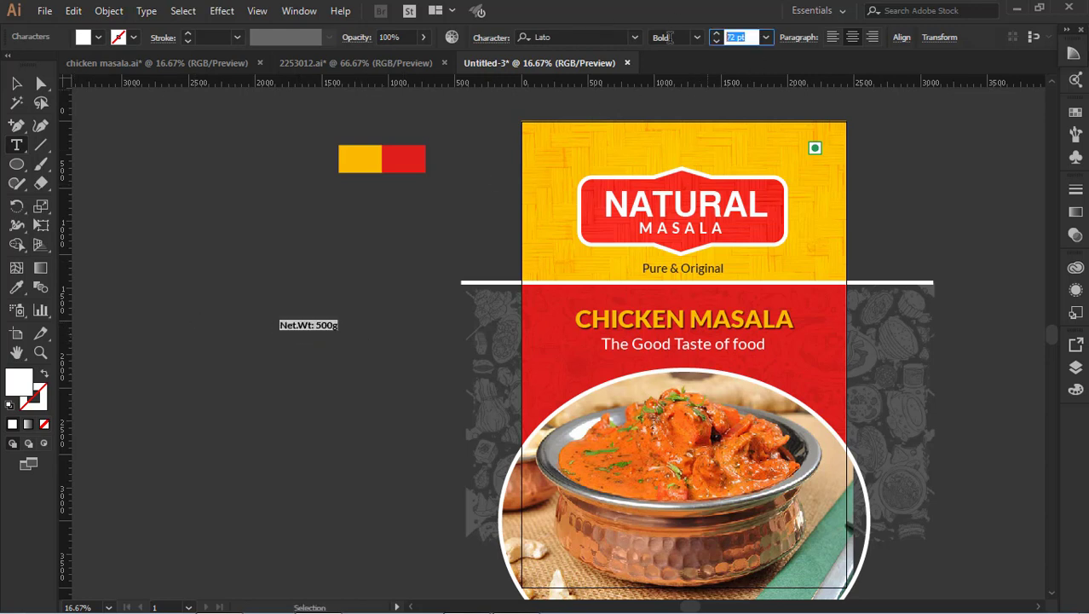
{"action": "key", "text": "Up"}
{"action": "key", "text": "Up"}
{"action": "key", "text": "Up"}
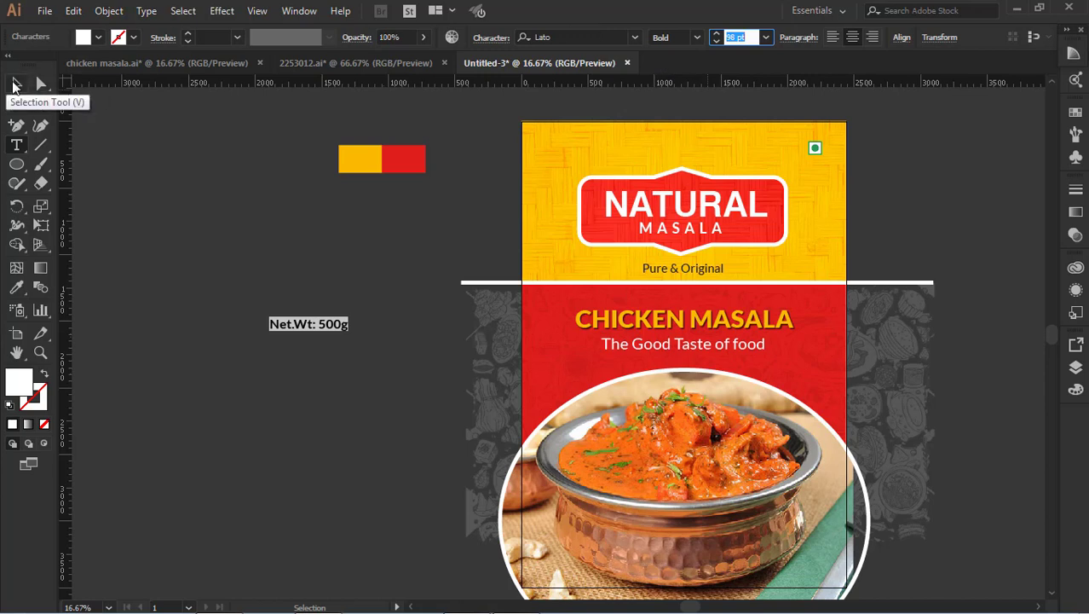
Place Net.Wt: 500g over the photo's bottom-left, then up beneath the tagline on the red panel.
{"action": "left_click", "coordinate": [16, 83]}
{"action": "scroll", "coordinate": [358, 298], "scroll_direction": "down", "scroll_amount": 3}
{"action": "left_click_drag", "start_coordinate": [327, 254], "coordinate": [331, 260]}
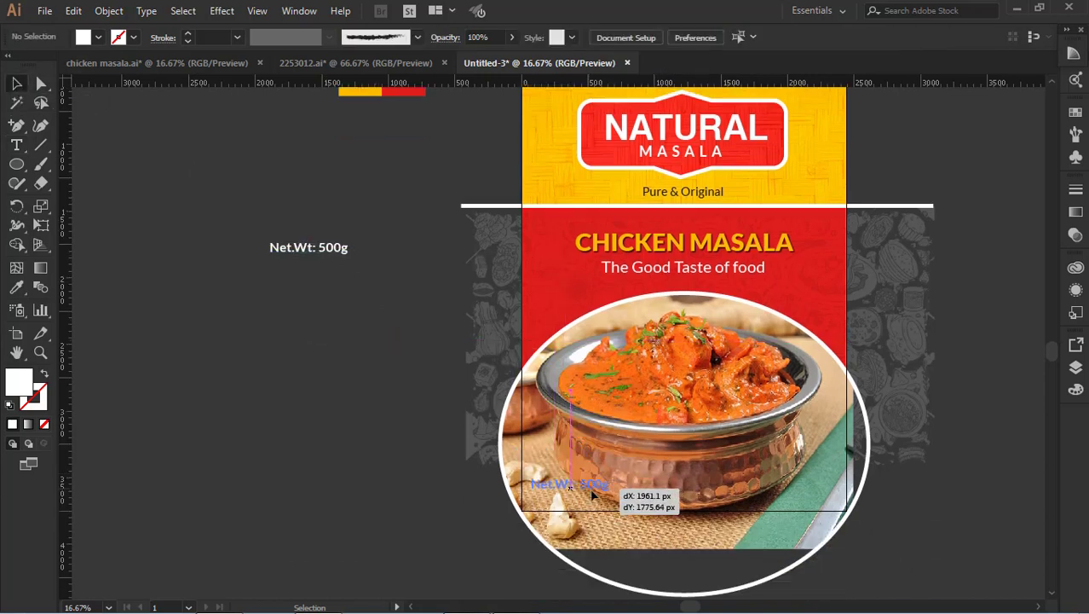
{"action": "left_click_drag", "start_coordinate": [538, 416], "coordinate": [598, 504]}
{"action": "left_click", "coordinate": [840, 486]}
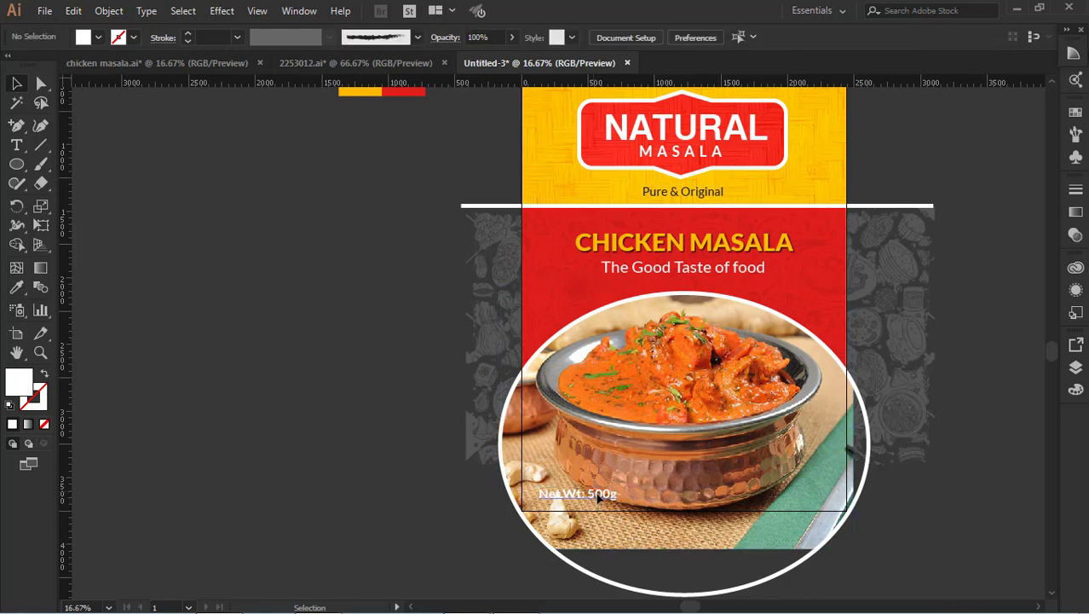
{"action": "left_click_drag", "start_coordinate": [595, 493], "coordinate": [587, 296]}
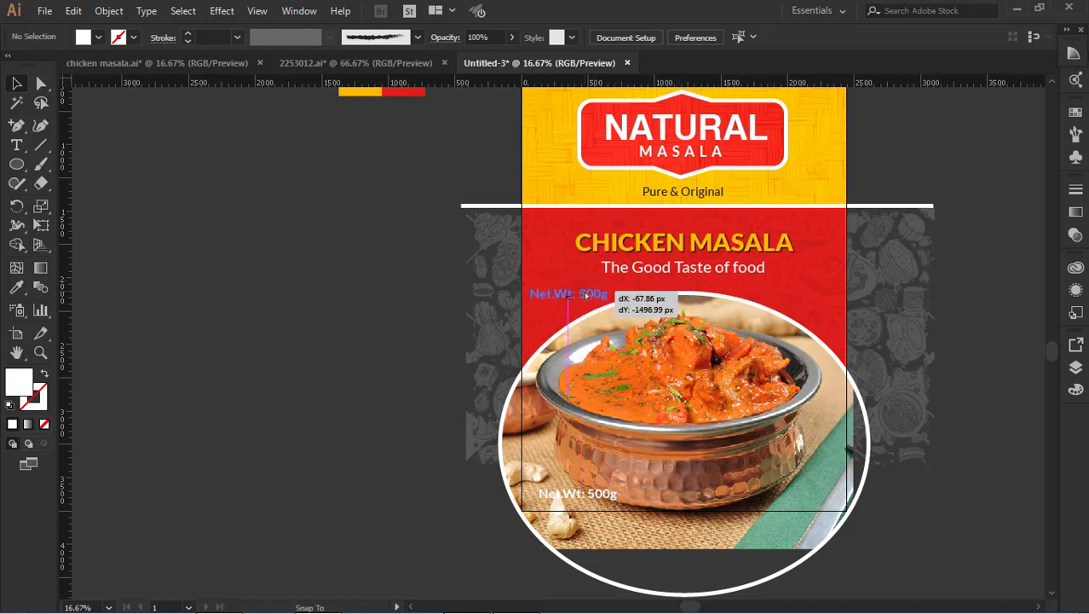
{"action": "left_click_drag", "start_coordinate": [587, 296], "coordinate": [594, 294]}
Move the Net.Wt: 500g line up into the yellow band beside Pure & Original.
{"action": "left_click", "coordinate": [970, 305]}
{"action": "scroll", "coordinate": [974, 307], "scroll_direction": "up", "scroll_amount": 2}
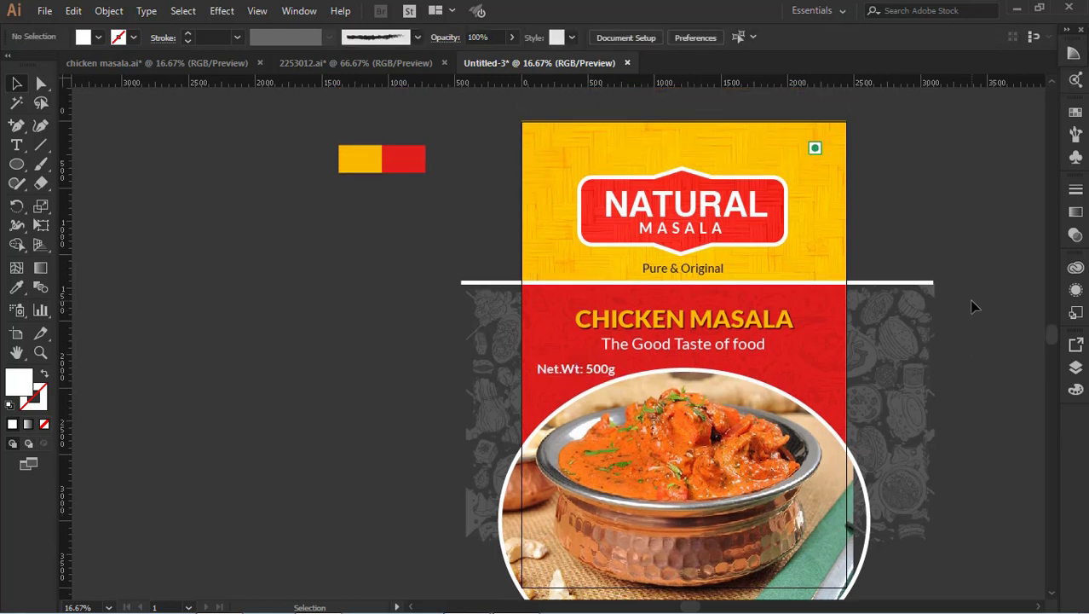
{"action": "scroll", "coordinate": [974, 305], "scroll_direction": "up", "scroll_amount": 1}
{"action": "mouse_move", "coordinate": [589, 399]}
{"action": "left_mouse_down"}
{"action": "mouse_move", "coordinate": [704, 386]}
{"action": "mouse_move", "coordinate": [692, 388]}
{"action": "left_mouse_up"}
{"action": "left_click", "coordinate": [999, 392]}
{"action": "scroll", "coordinate": [1006, 391], "scroll_direction": "down", "scroll_amount": 1}
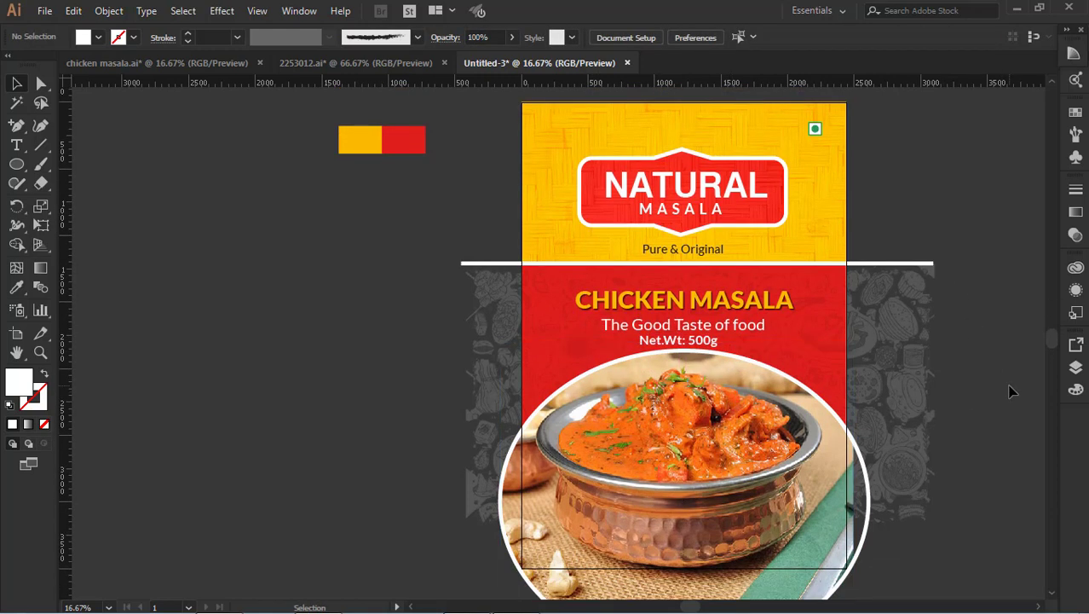
{"action": "left_click_drag", "start_coordinate": [706, 339], "coordinate": [826, 250]}
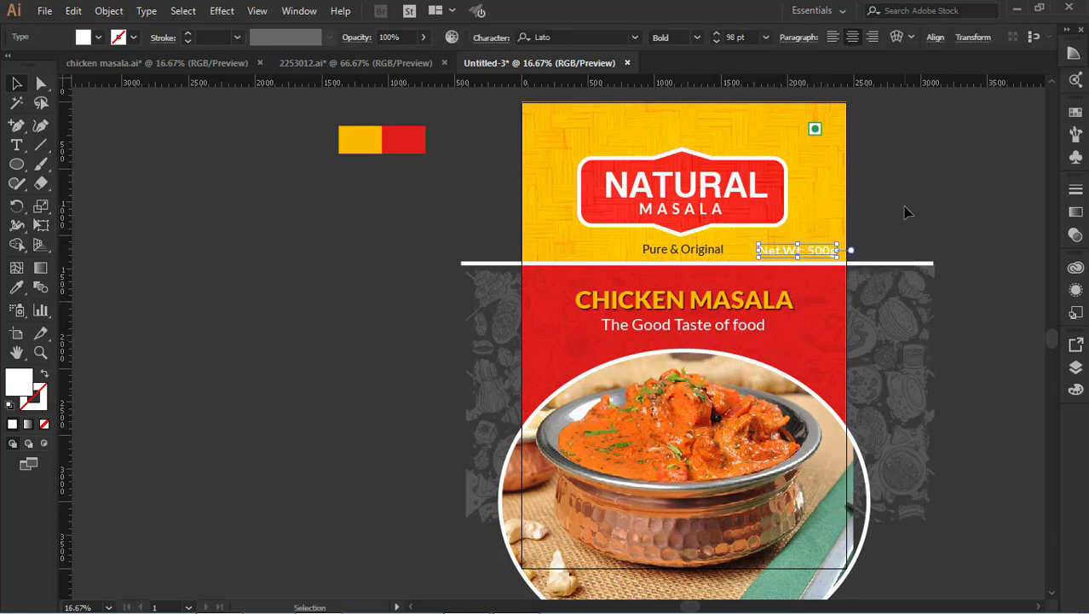
{"action": "scroll", "coordinate": [901, 233], "scroll_direction": "up", "scroll_amount": 3}
Copy Pure & Original's dark Lato Regular type style onto the Net.Wt line.
{"action": "left_click", "coordinate": [881, 302]}
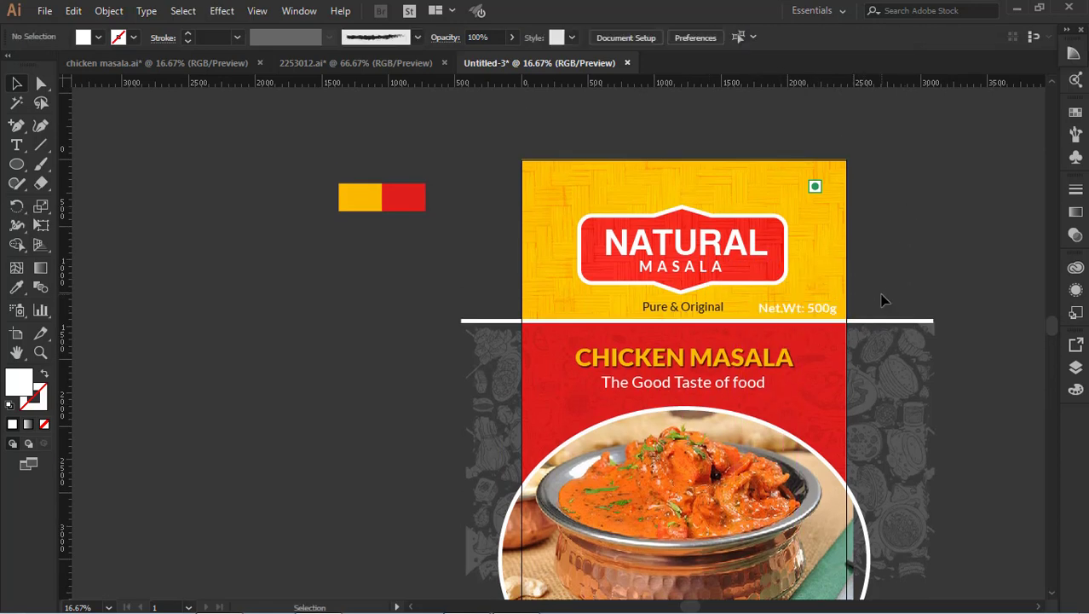
{"action": "left_click", "coordinate": [814, 309]}
{"action": "key", "text": "i"}
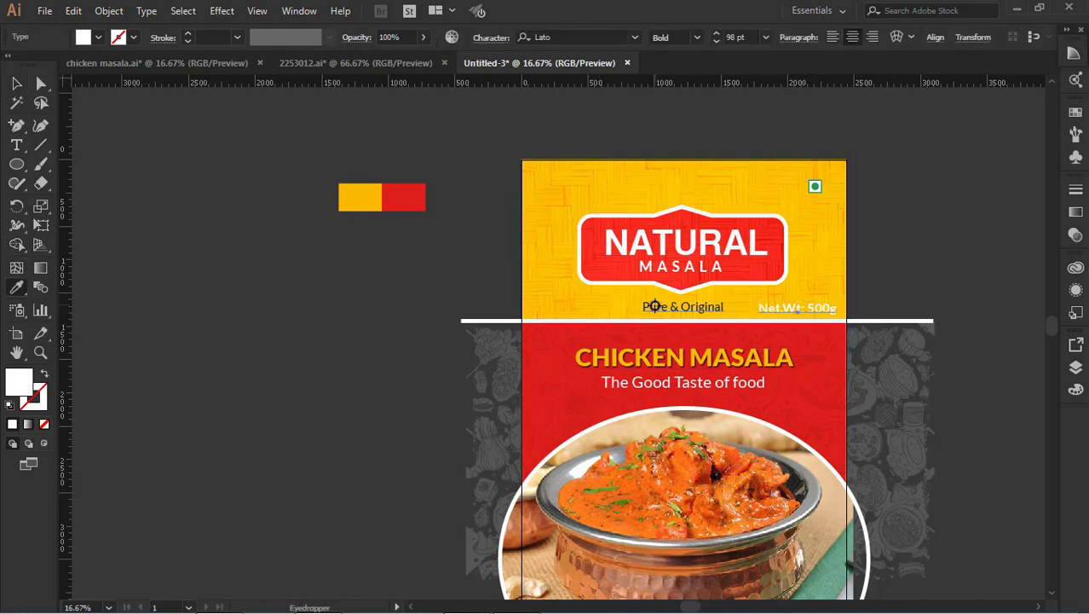
{"action": "left_click", "coordinate": [647, 305]}
{"action": "key", "text": "v"}
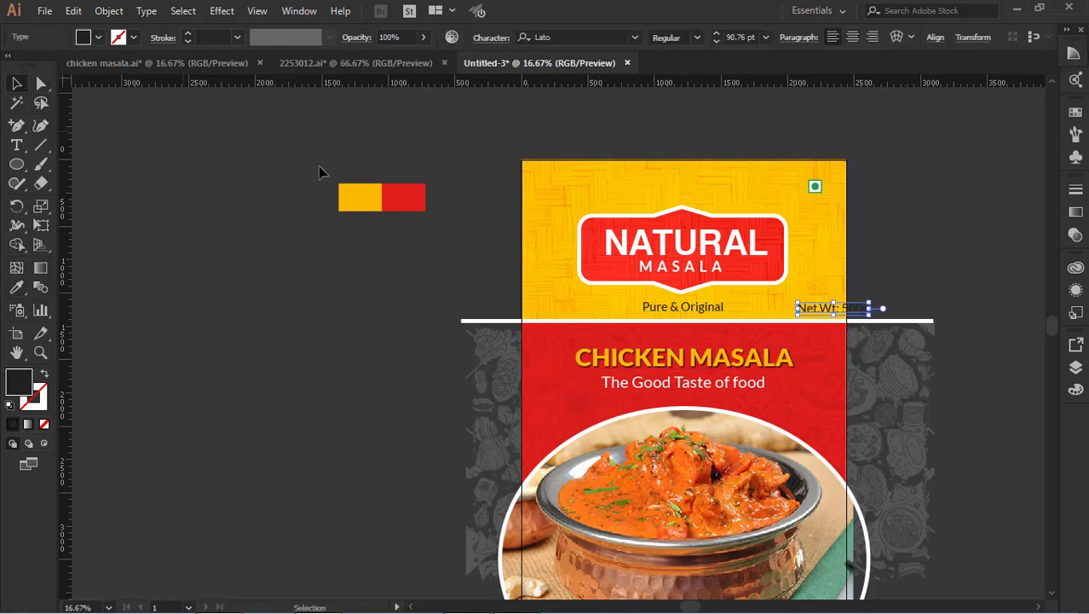
Position the Net.Wt: 500g line at the yellow band's bottom-right corner.
{"action": "left_click", "coordinate": [864, 298]}
{"action": "left_click_drag", "start_coordinate": [864, 309], "coordinate": [835, 314]}
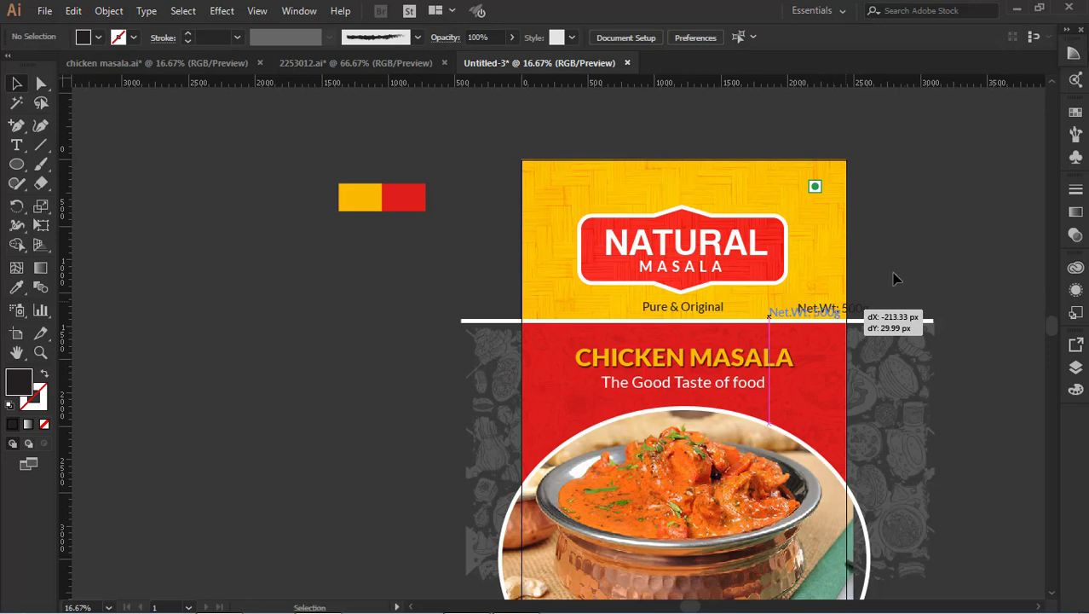
{"action": "left_click_drag", "start_coordinate": [895, 279], "coordinate": [911, 262]}
{"action": "scroll", "coordinate": [911, 261], "scroll_direction": "up", "scroll_amount": 2}
{"action": "scroll", "coordinate": [912, 262], "scroll_direction": "down", "scroll_amount": 3}
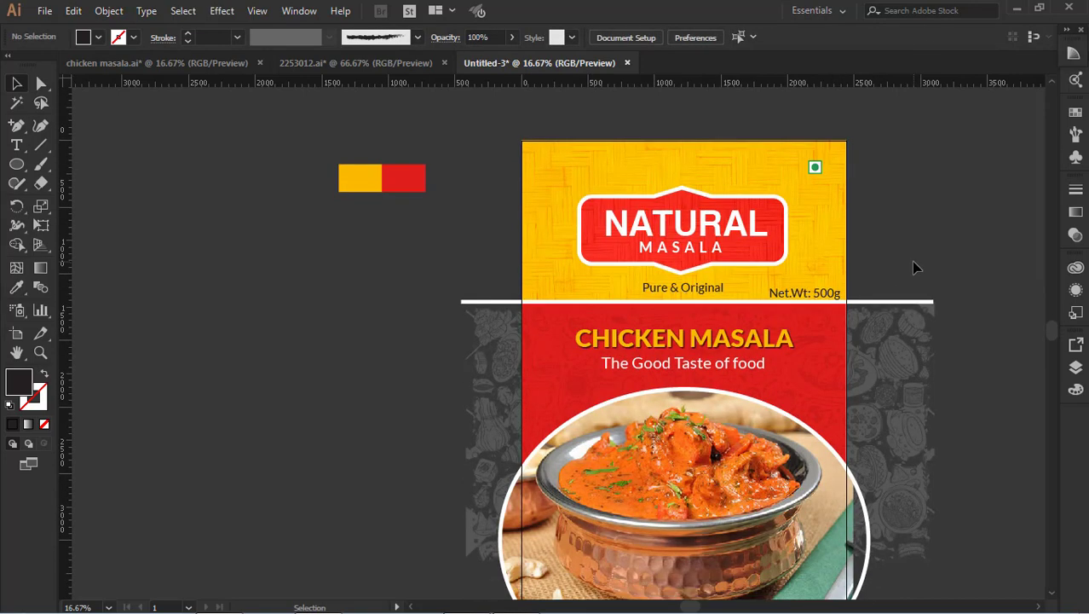
Nudge the NATURAL MASALA logo and Pure & Original tagline upward two steps.
{"action": "left_click", "coordinate": [738, 234]}
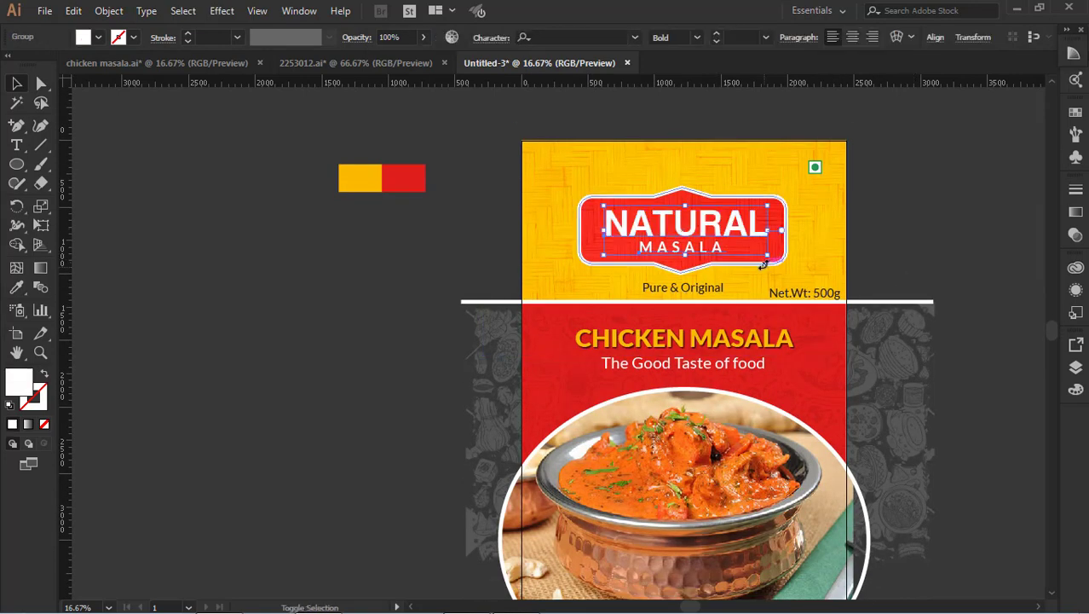
{"action": "left_click", "coordinate": [769, 257]}
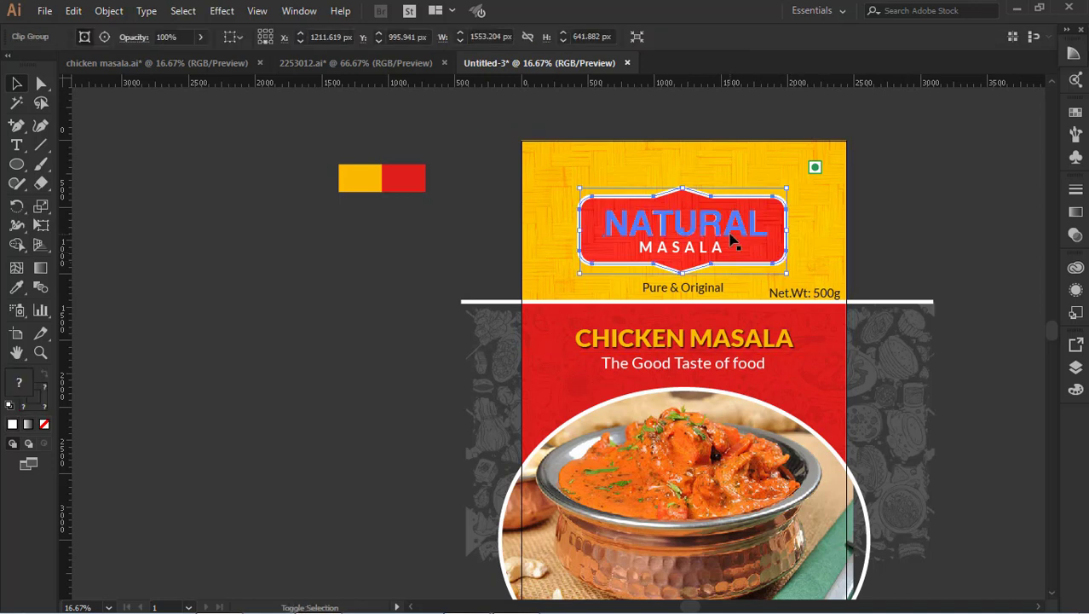
{"action": "left_click", "coordinate": [698, 289], "text": "shift"}
{"action": "key", "text": "Up"}
{"action": "key", "text": "Up"}
{"action": "key", "text": "Up"}
{"action": "key", "text": "Up"}
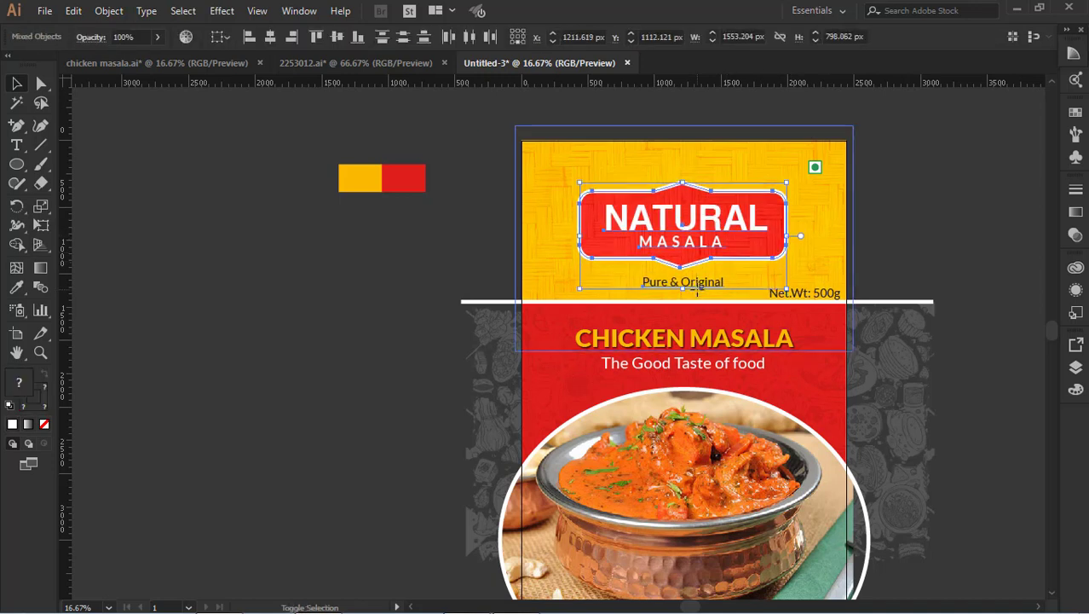
{"action": "key", "text": "Up"}
{"action": "key", "text": "Up"}
{"action": "key", "text": "Up"}
{"action": "key", "text": "Up"}
{"action": "left_click", "coordinate": [698, 290]}
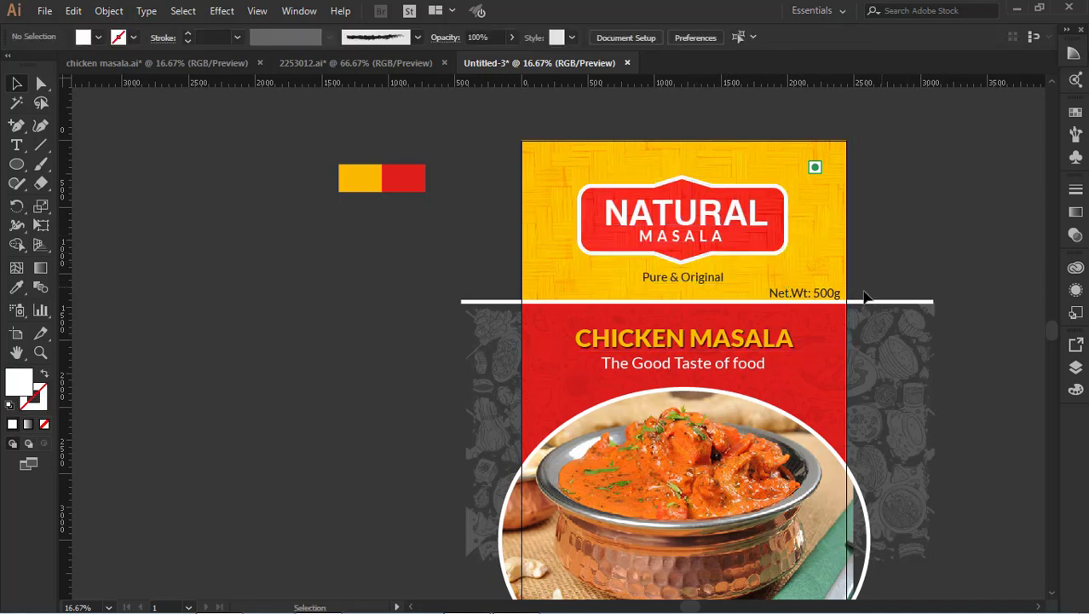
Shift the Net.Wt line slightly left and set its font size to 80 pt.
{"action": "left_click", "coordinate": [810, 293]}
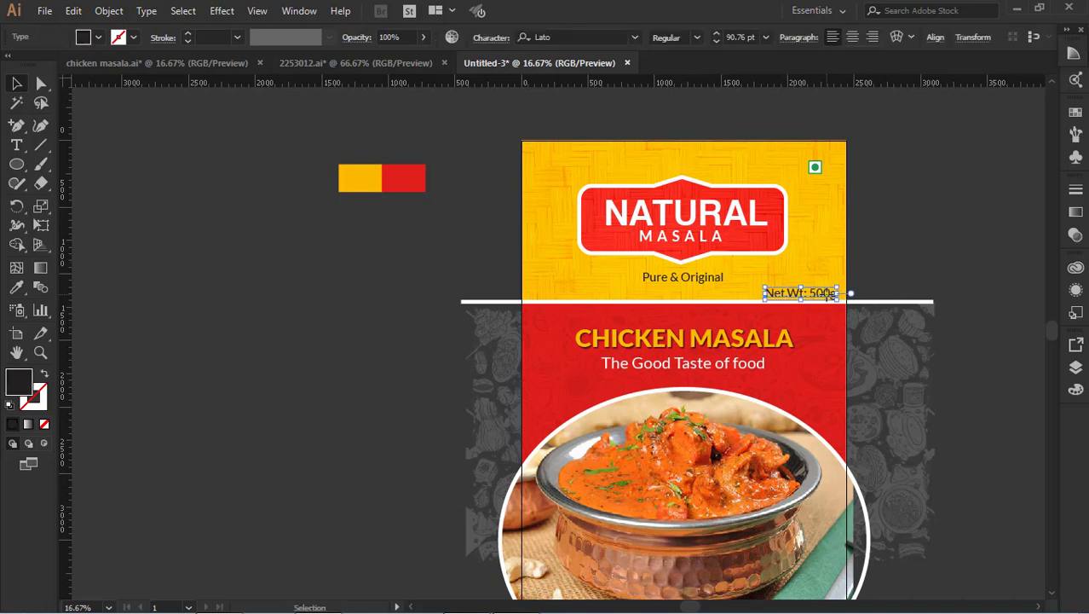
{"action": "left_click_drag", "start_coordinate": [828, 294], "coordinate": [823, 294]}
{"action": "left_click", "coordinate": [870, 267]}
{"action": "left_click", "coordinate": [817, 292]}
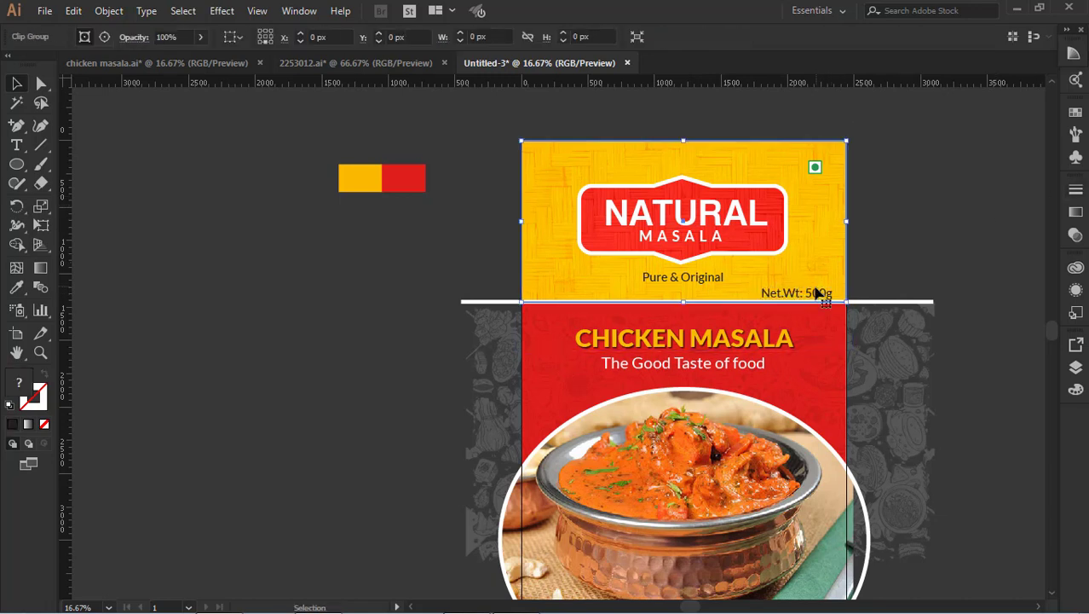
{"action": "left_click", "coordinate": [817, 292]}
{"action": "left_click", "coordinate": [766, 38]}
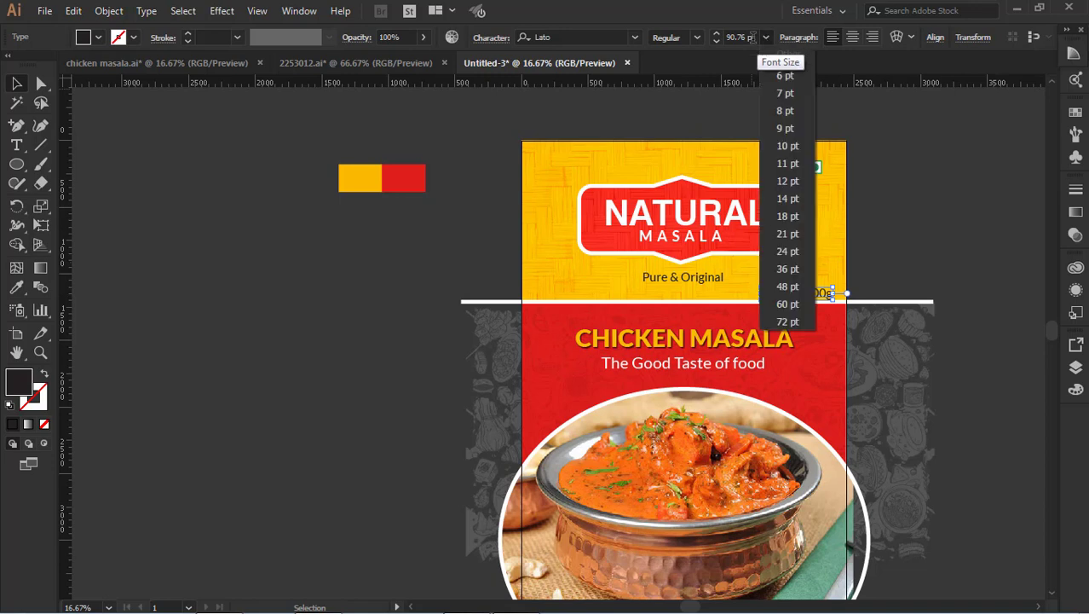
{"action": "left_click", "coordinate": [752, 37]}
{"action": "type", "text": "80"}
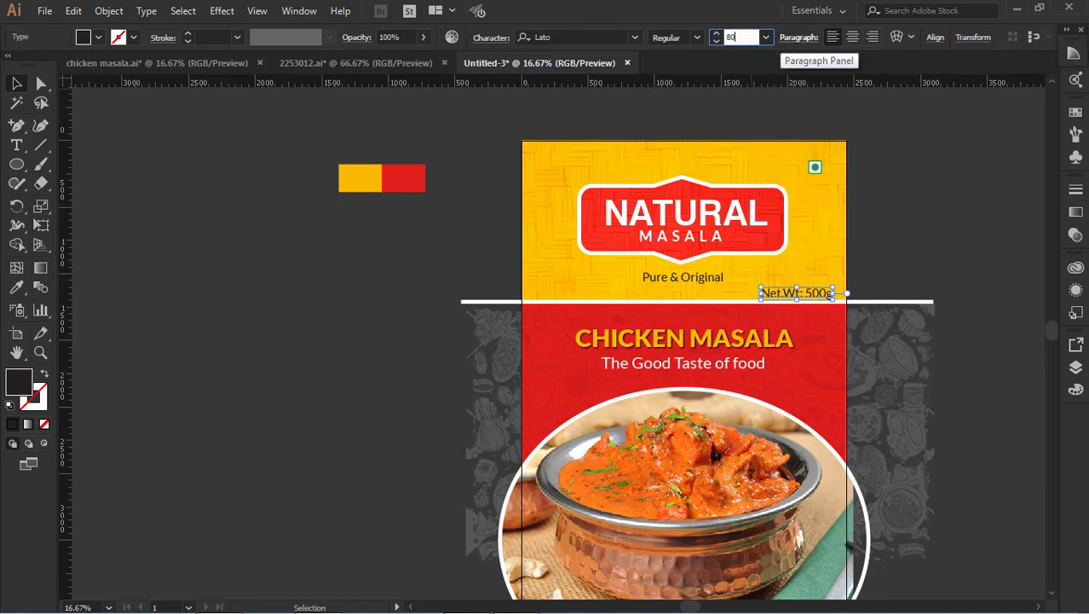
{"action": "left_click", "coordinate": [933, 232]}
{"action": "left_click", "coordinate": [805, 299]}
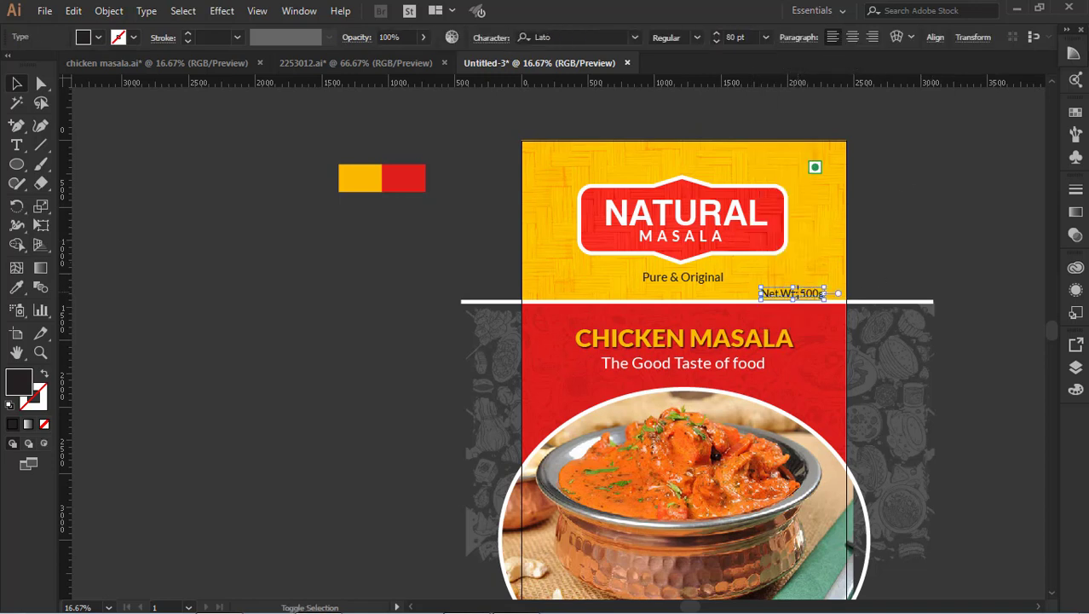
{"action": "left_click_drag", "start_coordinate": [804, 298], "coordinate": [813, 298]}
Check the CHICKEN MASALA title, then try selecting the logo with its tagline.
{"action": "scroll", "coordinate": [750, 270], "scroll_direction": "down", "scroll_amount": 3}
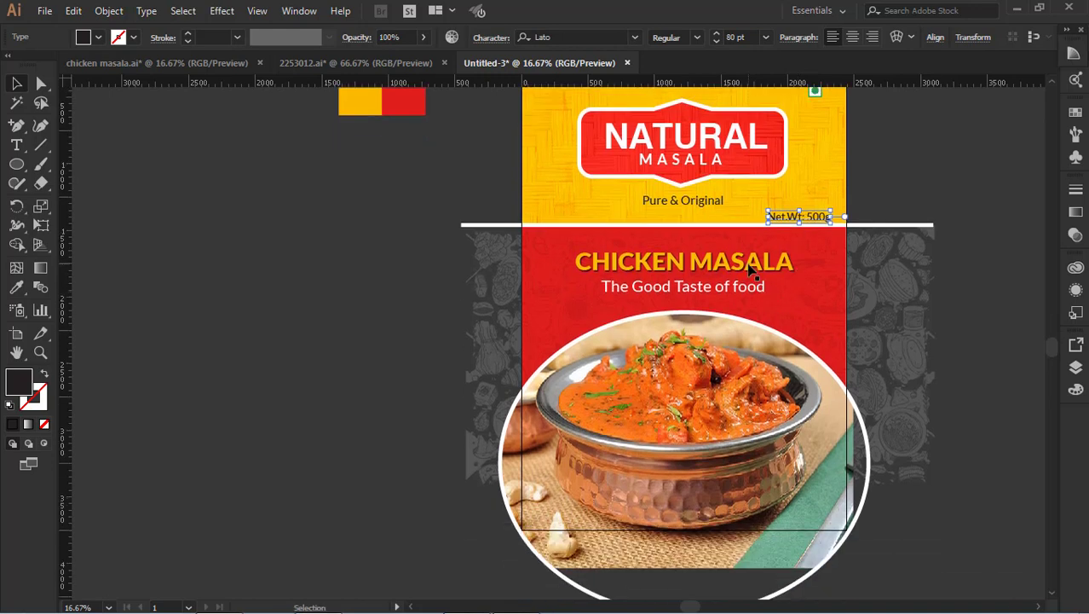
{"action": "left_click", "coordinate": [750, 269]}
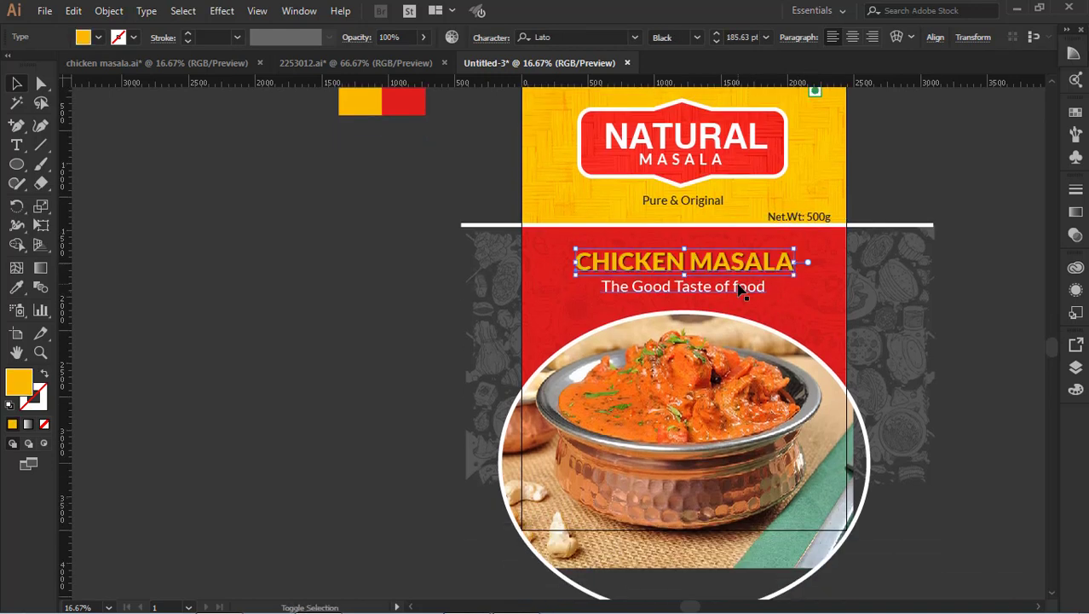
{"action": "left_click", "coordinate": [941, 178]}
{"action": "scroll", "coordinate": [942, 178], "scroll_direction": "up", "scroll_amount": 4}
{"action": "left_click", "coordinate": [706, 267]}
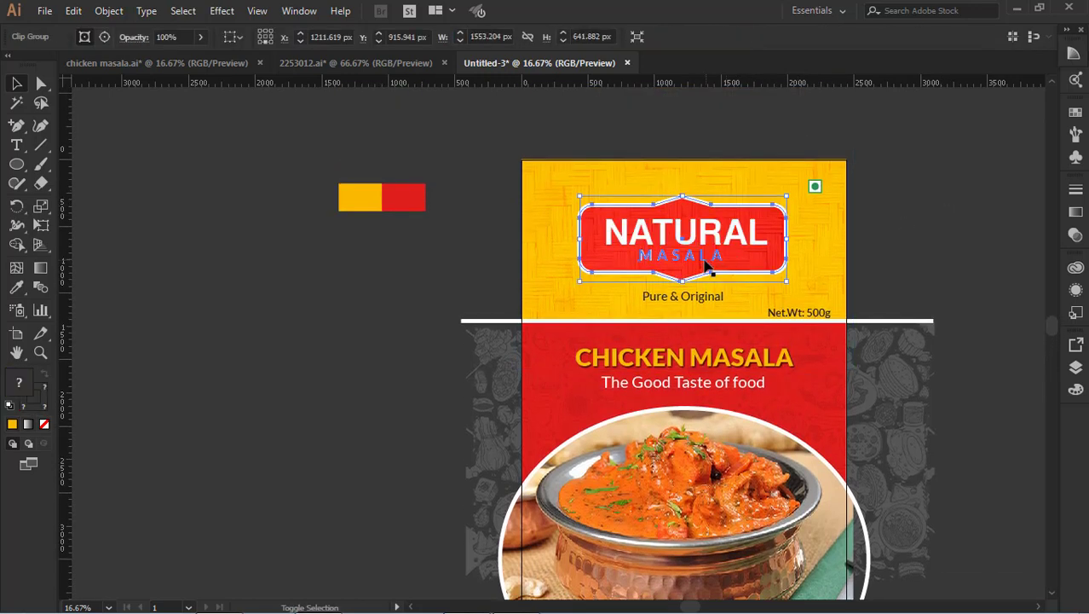
{"action": "left_click", "coordinate": [697, 297], "text": "shift"}
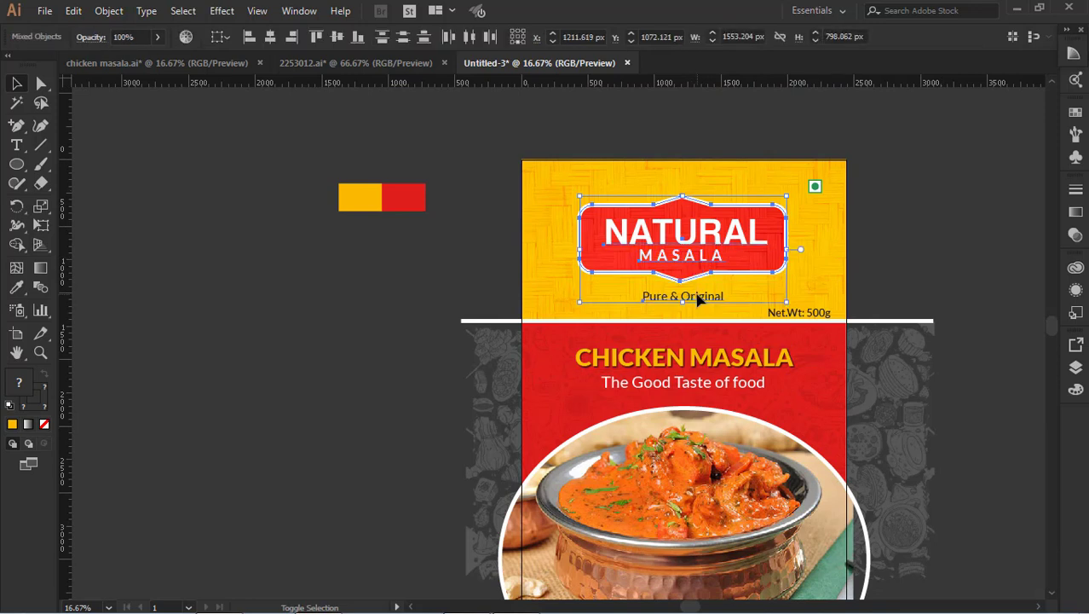
{"action": "scroll", "coordinate": [865, 256], "scroll_direction": "down", "scroll_amount": 2}
{"action": "left_click", "coordinate": [930, 236]}
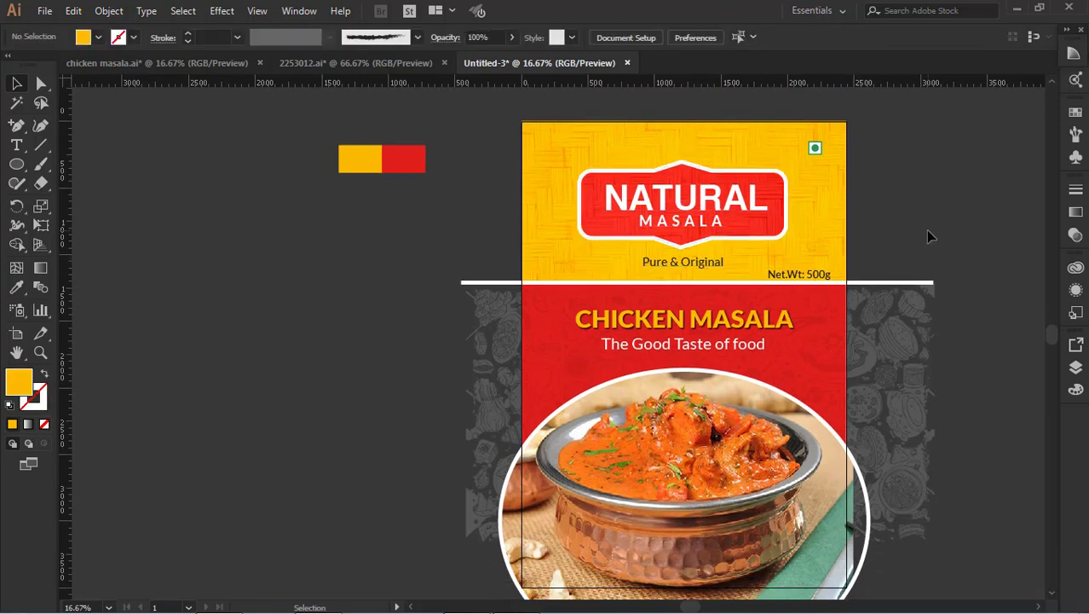
Horizontally centre the NATURAL MASALA logo and tagline on the yellow panel.
{"action": "scroll", "coordinate": [852, 221], "scroll_direction": "down", "scroll_amount": 2}
{"action": "left_click", "coordinate": [759, 198]}
{"action": "left_click", "coordinate": [695, 223], "text": "shift"}
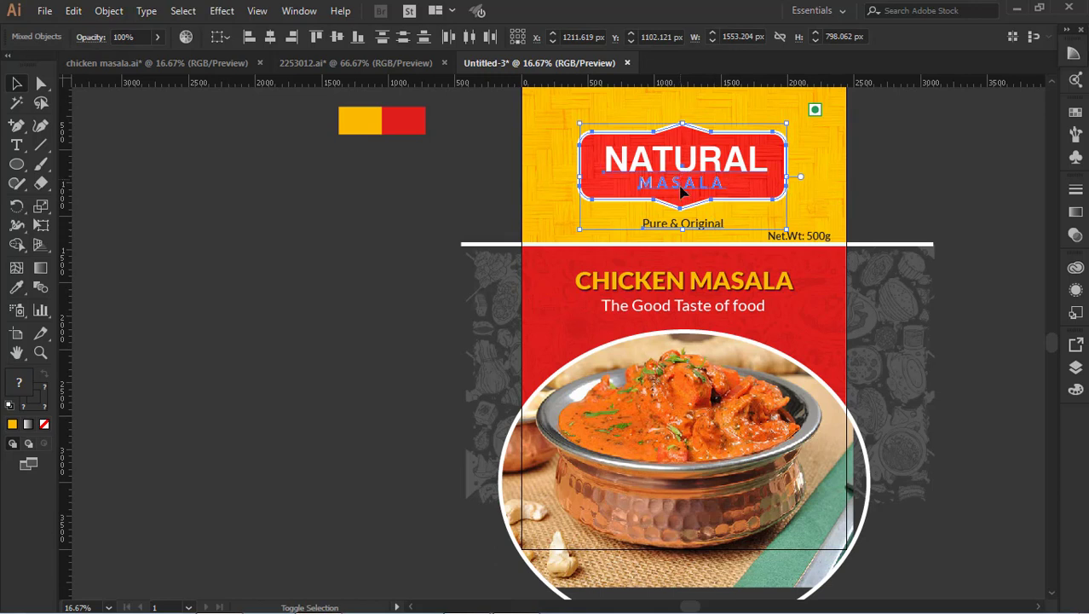
{"action": "scroll", "coordinate": [713, 162], "scroll_direction": "up", "scroll_amount": 3}
{"action": "left_click", "coordinate": [711, 160]}
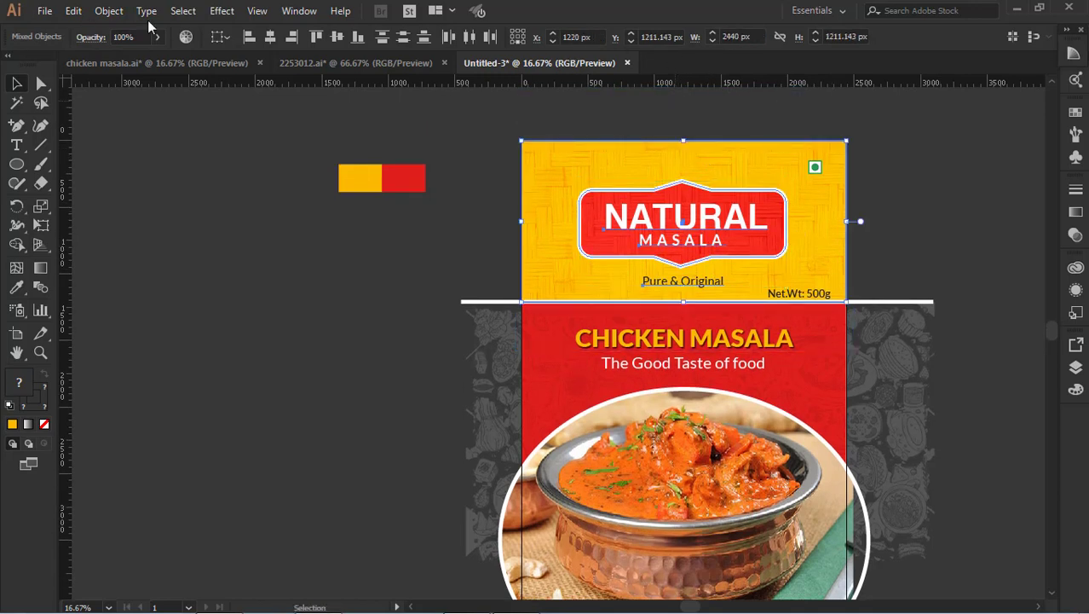
{"action": "left_click", "coordinate": [278, 37]}
Review the Net.Wt text and tagline, ending with the CHICKEN MASALA title selected.
{"action": "left_click", "coordinate": [952, 210]}
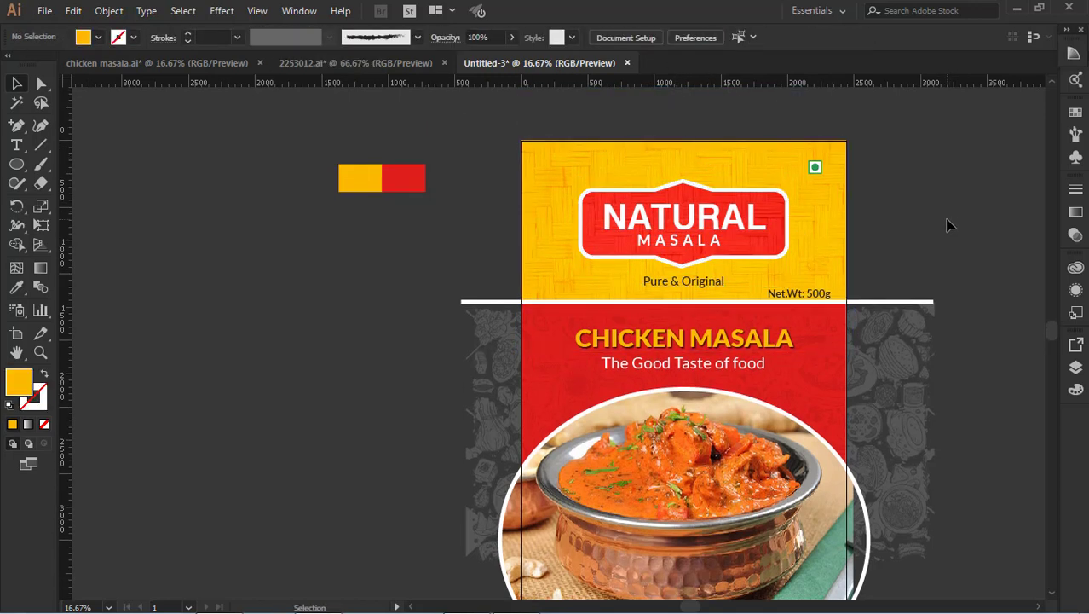
{"action": "scroll", "coordinate": [948, 224], "scroll_direction": "down", "scroll_amount": 2}
{"action": "left_click", "coordinate": [823, 255]}
{"action": "left_click", "coordinate": [849, 231]}
{"action": "scroll", "coordinate": [844, 226], "scroll_direction": "down", "scroll_amount": 3}
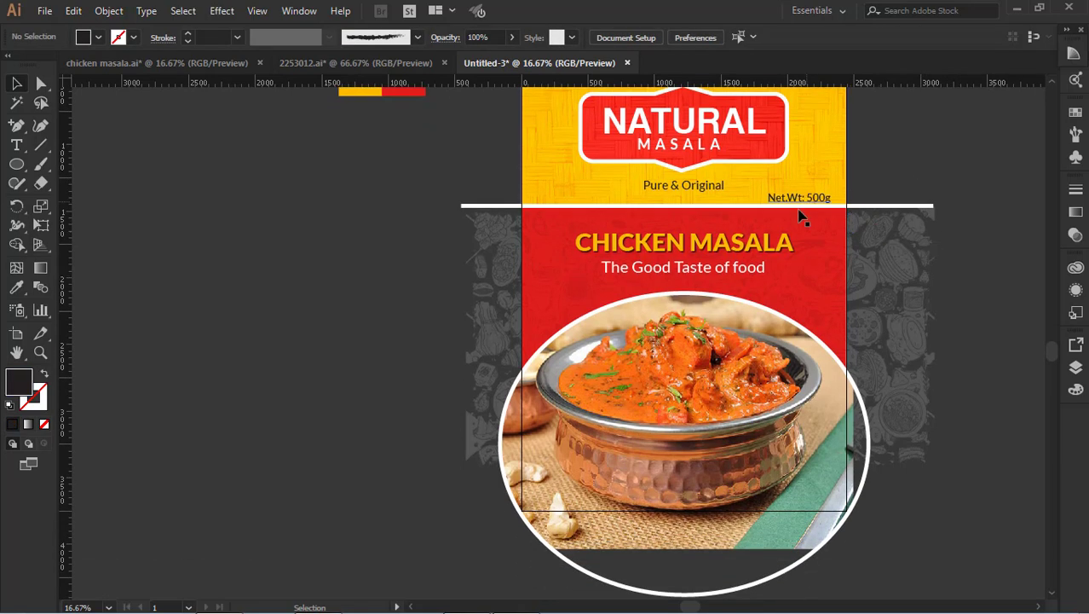
{"action": "scroll", "coordinate": [800, 214], "scroll_direction": "down", "scroll_amount": 2}
{"action": "left_click", "coordinate": [712, 150]}
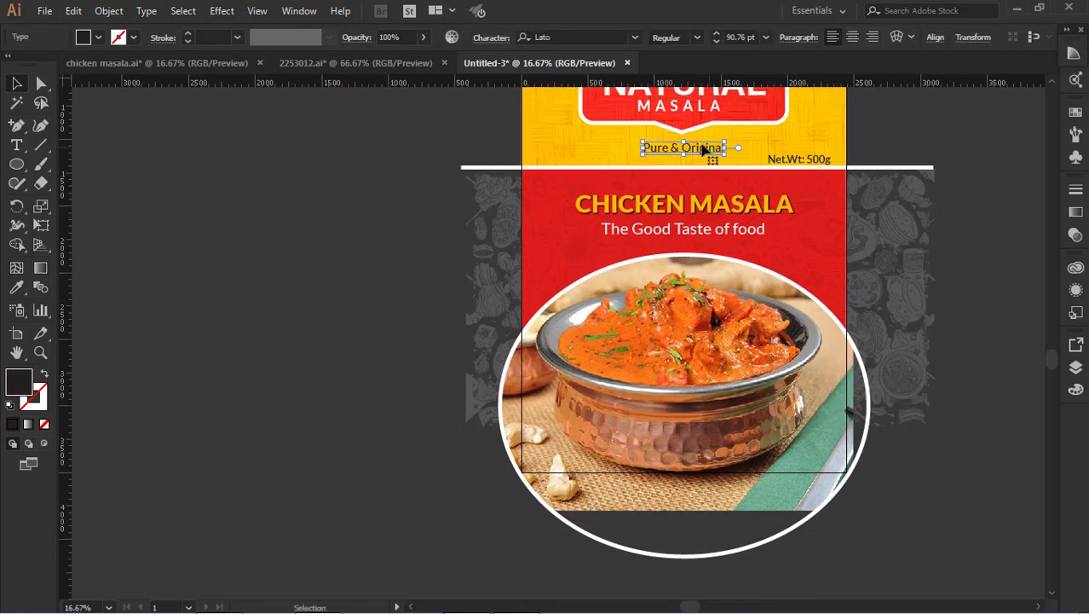
{"action": "left_click", "coordinate": [970, 343]}
{"action": "scroll", "coordinate": [688, 343], "scroll_direction": "up", "scroll_amount": 3}
{"action": "left_click", "coordinate": [742, 322]}
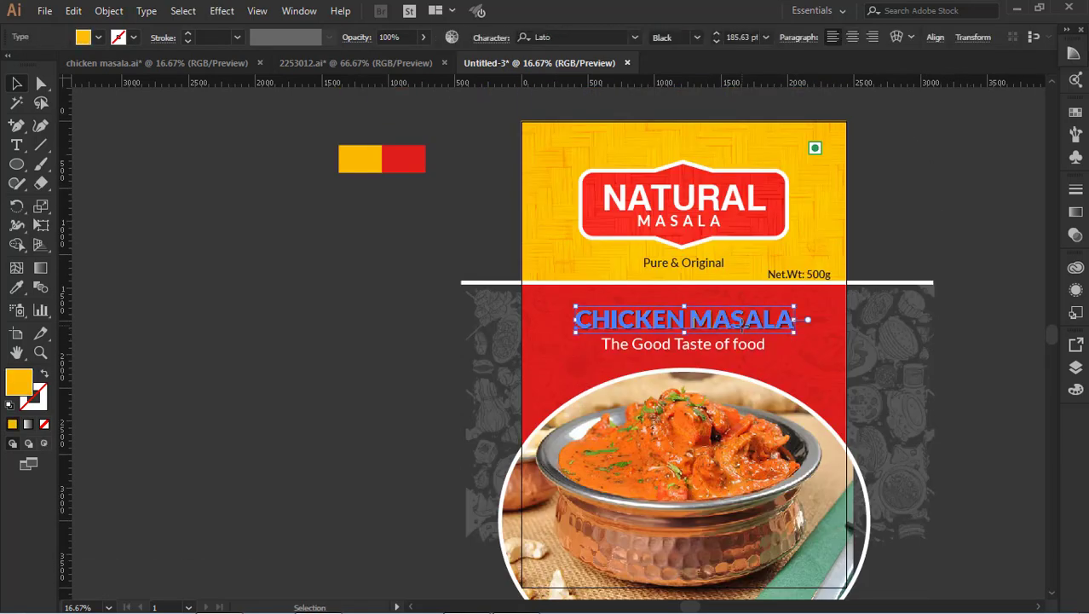
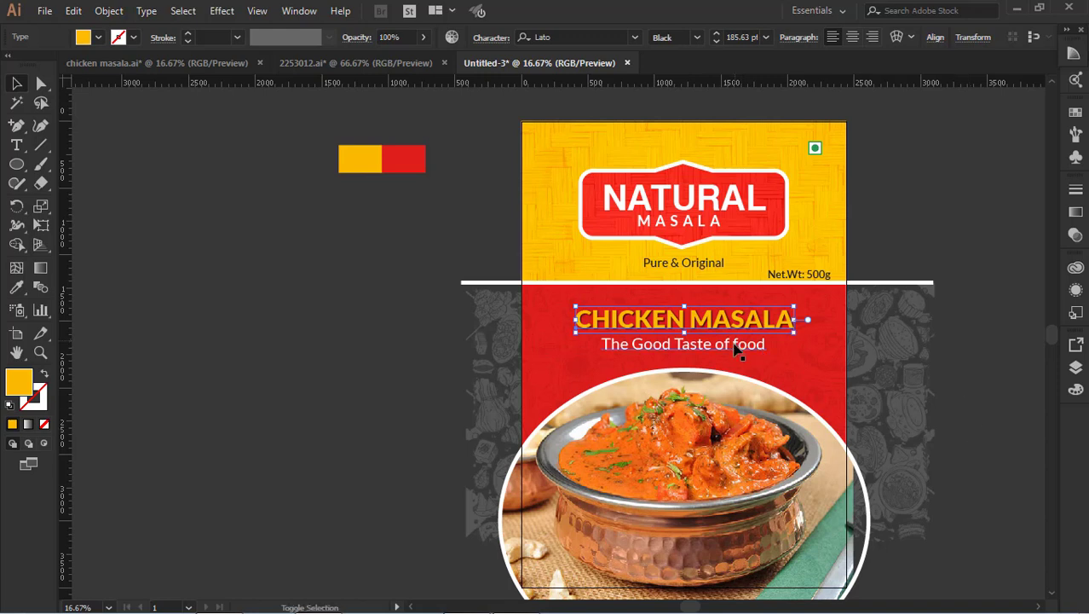
Enlarge and reposition the CHICKEN MASALA title together with its tagline.
{"action": "left_click_drag", "start_coordinate": [798, 334], "coordinate": [807, 340]}
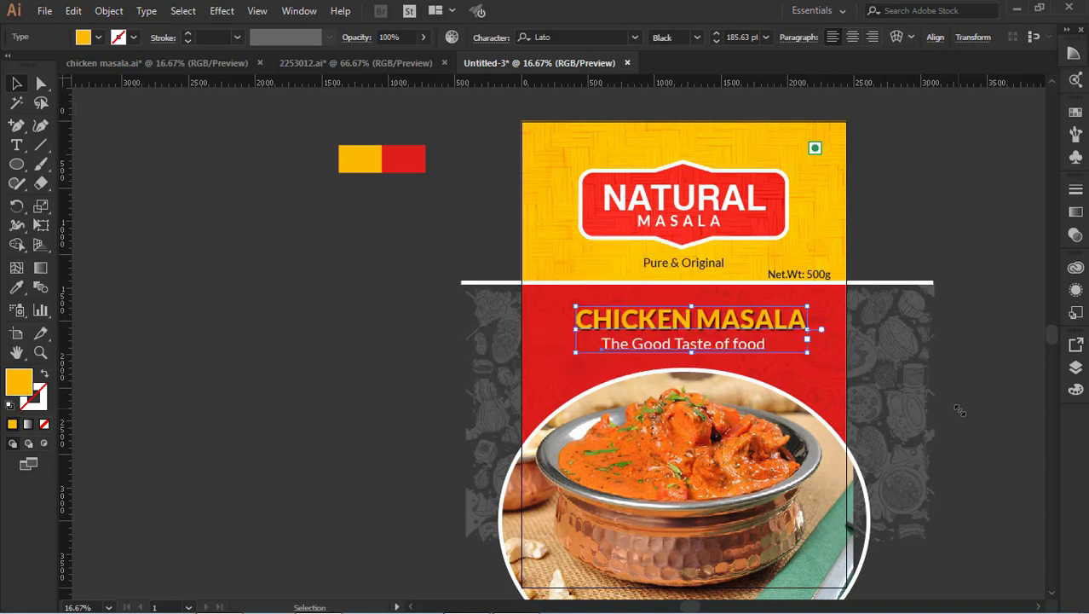
{"action": "left_click", "coordinate": [963, 373]}
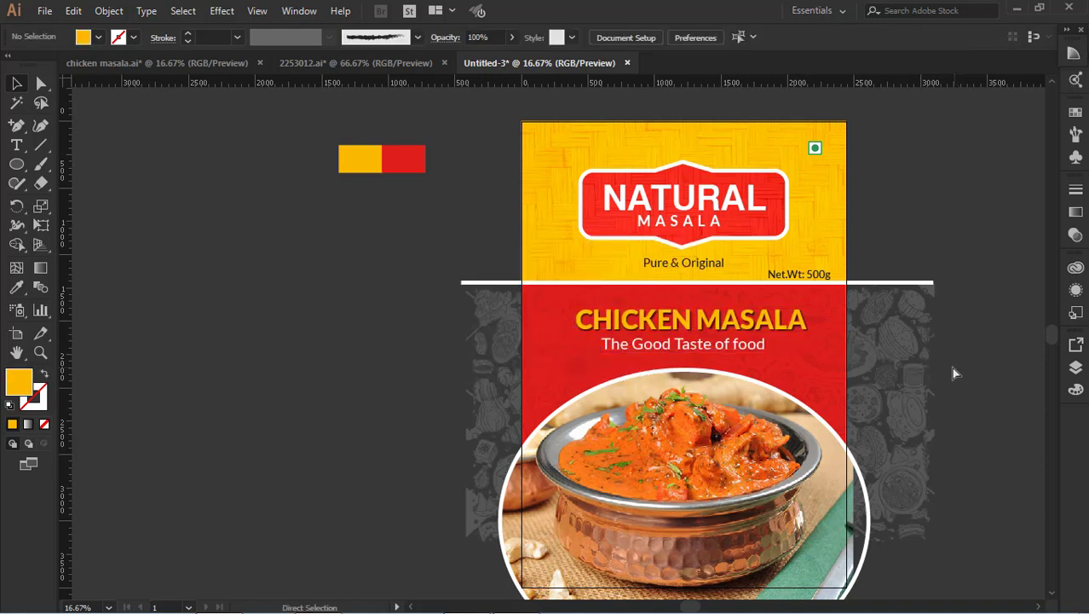
{"action": "left_click_drag", "start_coordinate": [765, 316], "coordinate": [742, 350]}
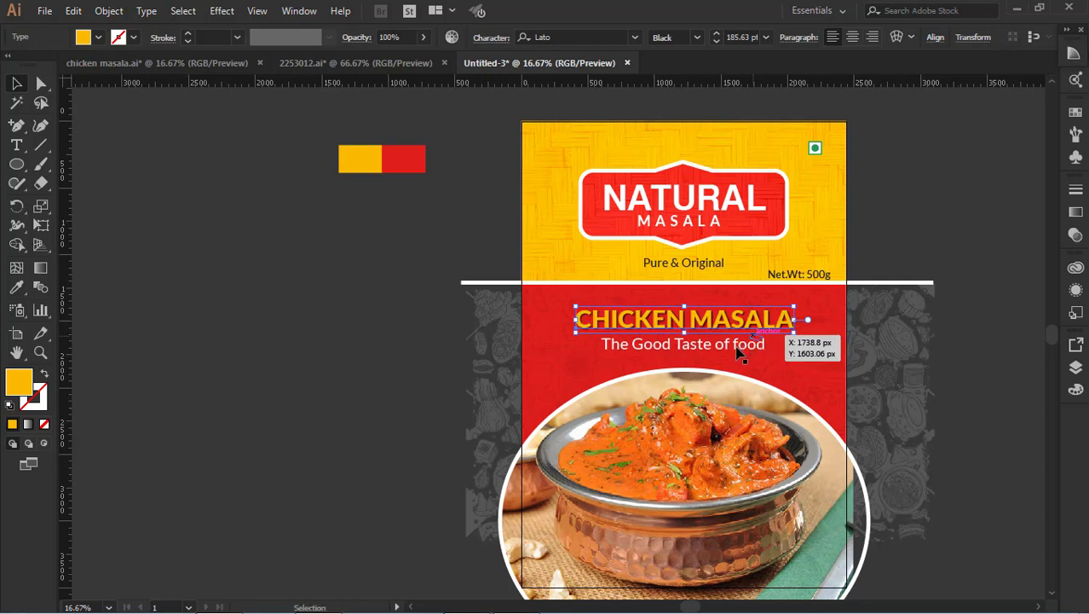
{"action": "left_click", "coordinate": [738, 351], "text": "shift"}
{"action": "left_click_drag", "start_coordinate": [793, 351], "coordinate": [808, 363]}
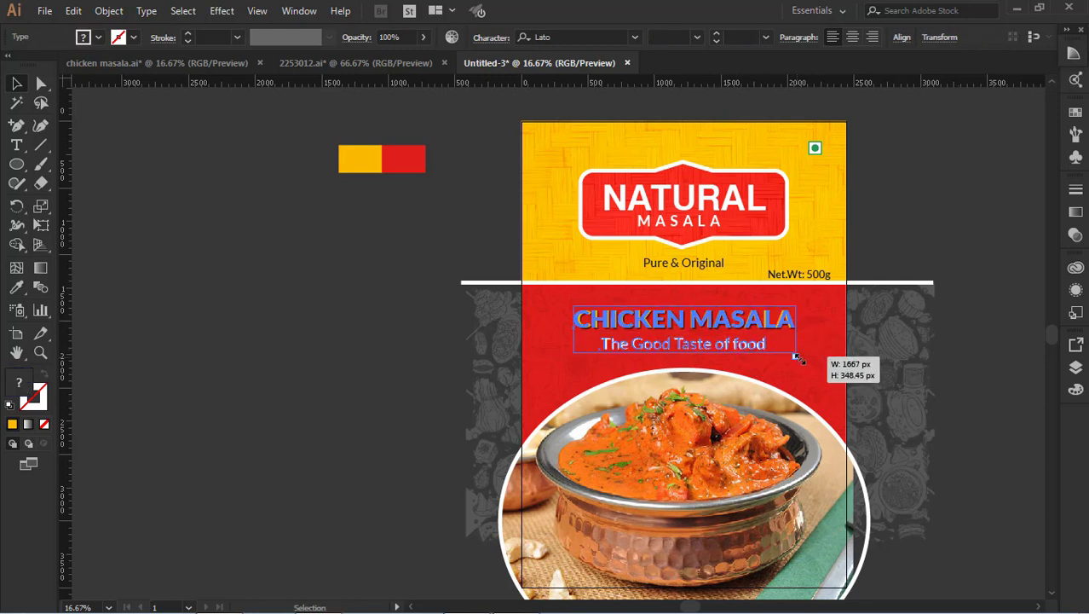
{"action": "left_click_drag", "start_coordinate": [899, 220], "coordinate": [895, 224]}
{"action": "left_click", "coordinate": [894, 223]}
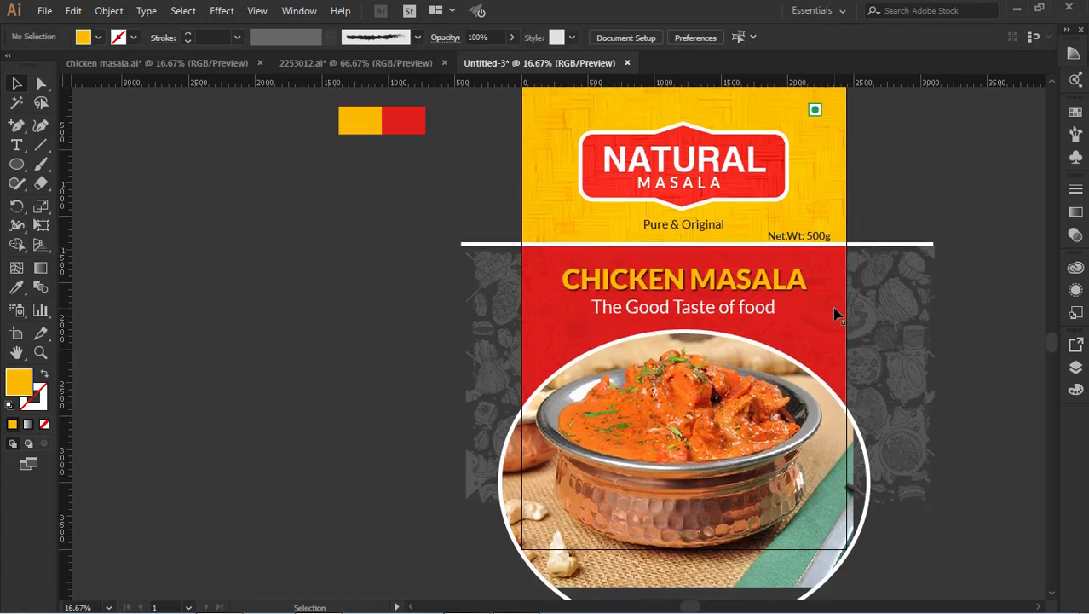
Move the NATURAL MASALA logo and Pure & Original text up slightly.
{"action": "left_click", "coordinate": [698, 267]}
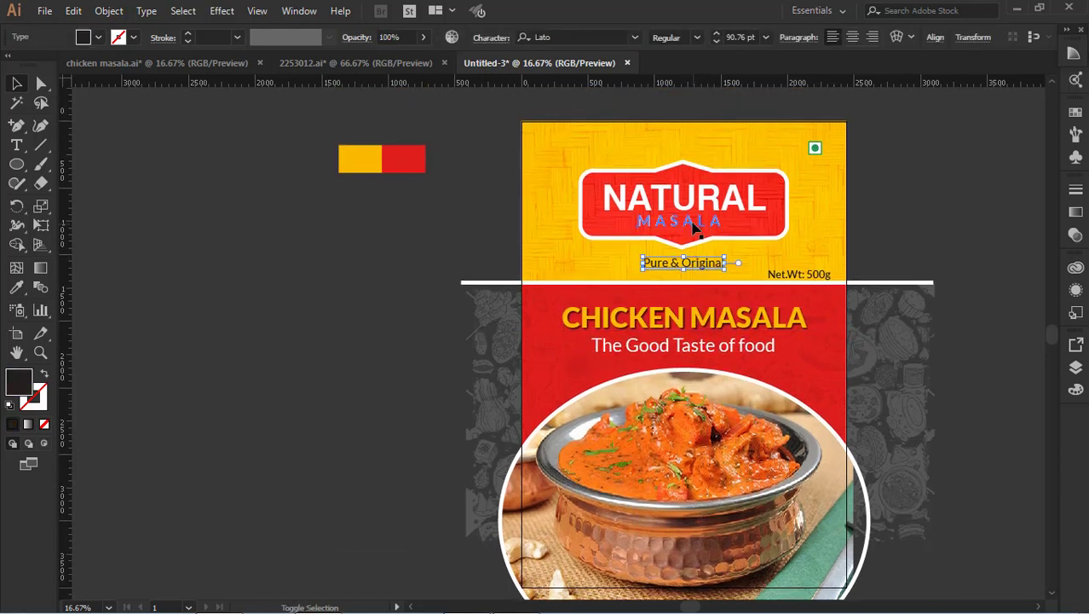
{"action": "left_click", "coordinate": [697, 242], "text": "shift"}
{"action": "left_click_drag", "start_coordinate": [701, 244], "coordinate": [701, 240]}
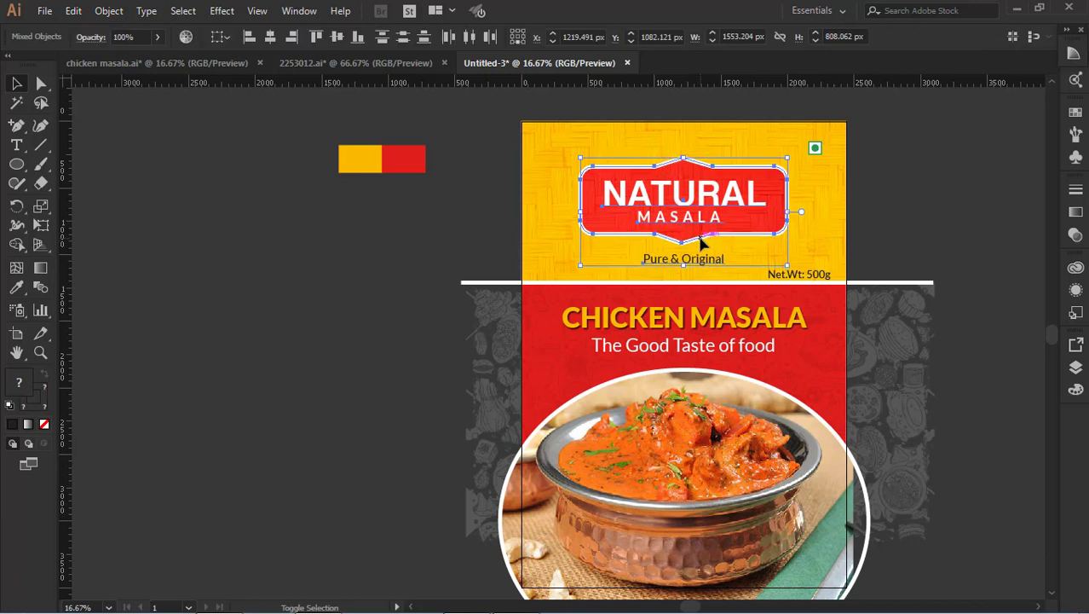
{"action": "scroll", "coordinate": [705, 240], "scroll_direction": "up", "scroll_amount": 1}
Nudge the Net.Wt: 500g text up and the green veg mark down and left.
{"action": "left_click", "coordinate": [807, 294]}
{"action": "left_click_drag", "start_coordinate": [807, 298], "coordinate": [807, 297]}
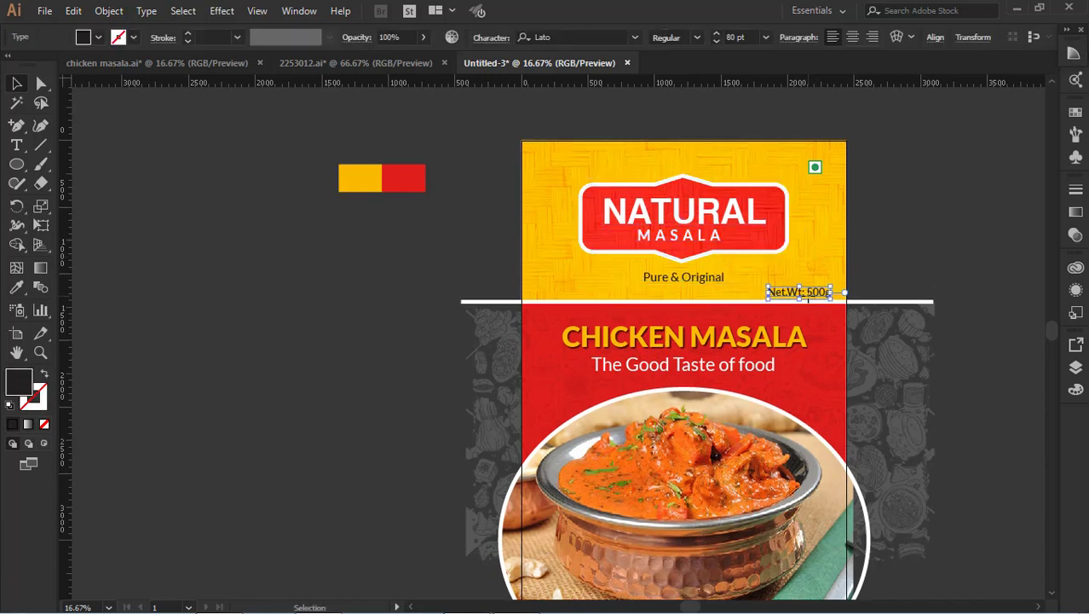
{"action": "left_click", "coordinate": [900, 254]}
{"action": "scroll", "coordinate": [901, 254], "scroll_direction": "down", "scroll_amount": 1}
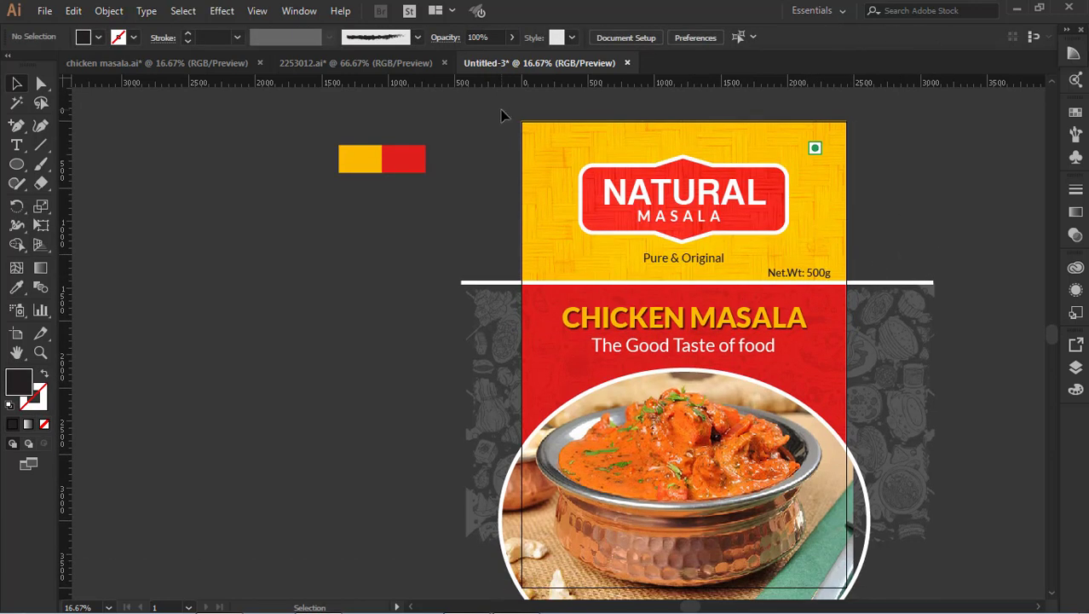
{"action": "mouse_move", "coordinate": [818, 151]}
{"action": "left_mouse_down"}
{"action": "mouse_move", "coordinate": [810, 164]}
{"action": "mouse_move", "coordinate": [831, 156]}
{"action": "mouse_move", "coordinate": [811, 161]}
{"action": "left_mouse_up"}
Place the veg mark, then enter the artwork group to edit its contents.
{"action": "left_click", "coordinate": [919, 166]}
{"action": "scroll", "coordinate": [494, 534], "scroll_direction": "down", "scroll_amount": 2}
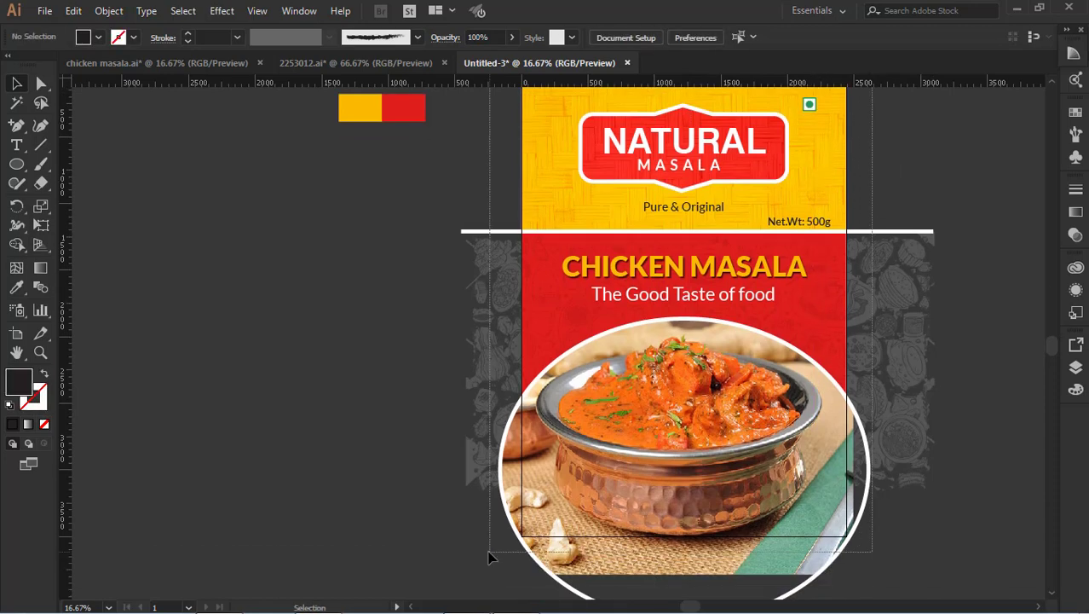
{"action": "key", "text": "a"}
{"action": "key", "text": "ctrl+a"}
{"action": "scroll", "coordinate": [650, 442], "scroll_direction": "up", "scroll_amount": 3}
{"action": "key", "text": "v"}
{"action": "left_click", "coordinate": [942, 402]}
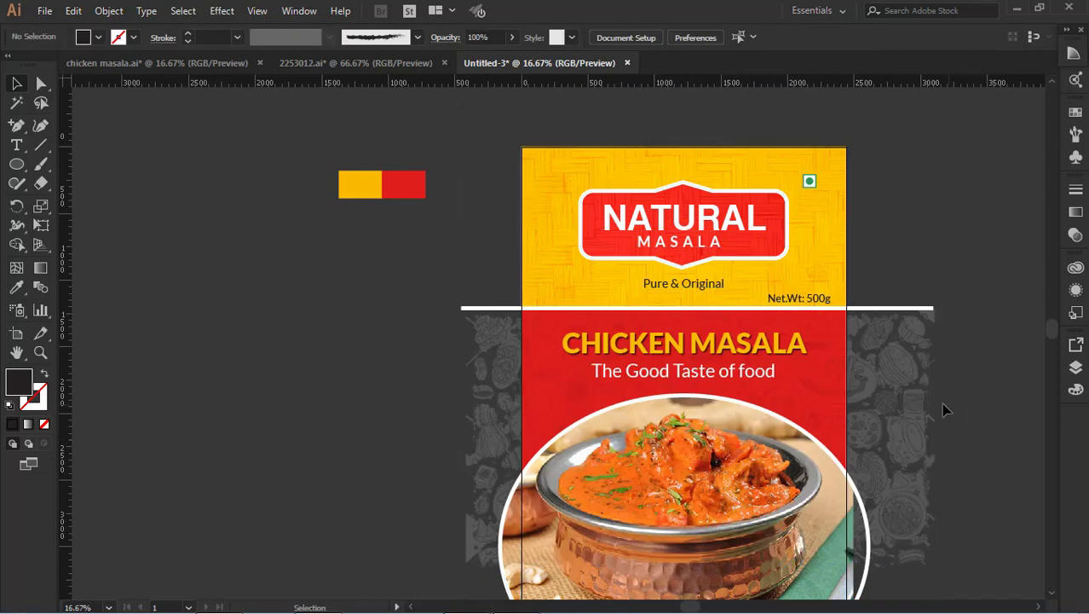
{"action": "scroll", "coordinate": [941, 402], "scroll_direction": "down", "scroll_amount": 1}
{"action": "left_click", "coordinate": [740, 341]}
{"action": "double_click", "coordinate": [740, 341]}
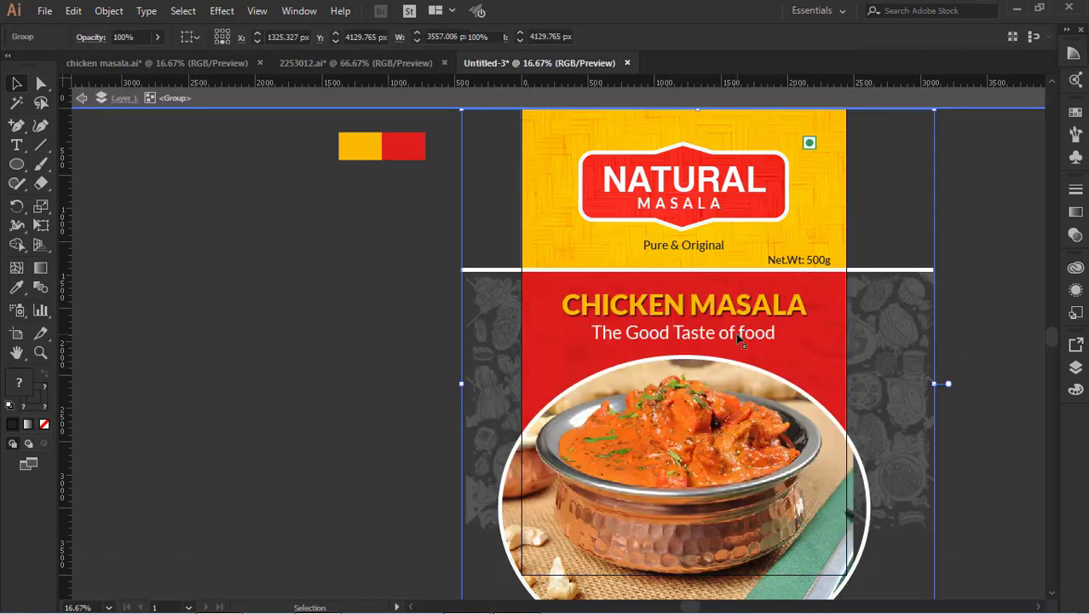
Reduce the tagline 'The Good Taste of food' to 130 pt.
{"action": "left_click", "coordinate": [740, 341]}
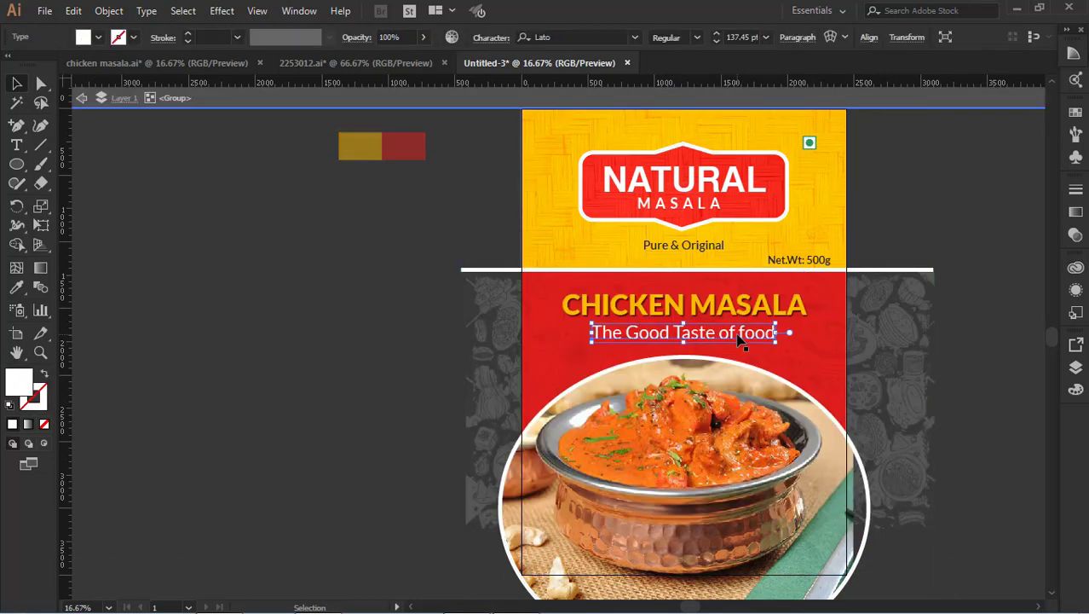
{"action": "left_click", "coordinate": [728, 37]}
{"action": "key", "text": "Down"}
{"action": "key", "text": "Down"}
{"action": "key", "text": "Down"}
{"action": "key", "text": "Down"}
{"action": "key", "text": "Down"}
{"action": "key", "text": "Down"}
{"action": "key", "text": "Down"}
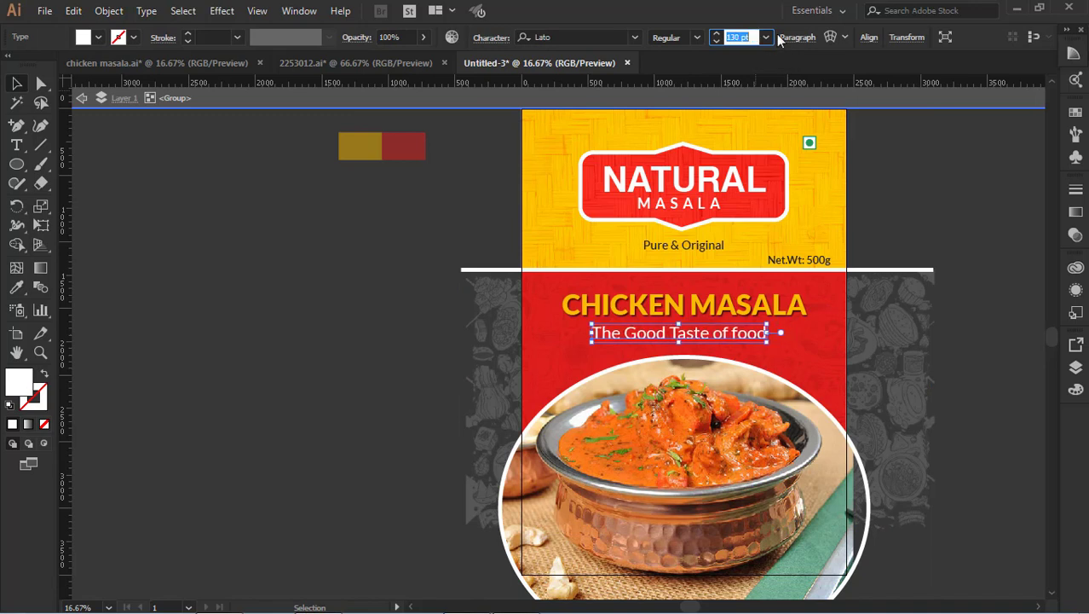
{"action": "key", "text": "Down"}
{"action": "key", "text": "Down"}
{"action": "key", "text": "Down"}
{"action": "key", "text": "Down"}
{"action": "key", "text": "Down"}
{"action": "key", "text": "Down"}
{"action": "left_click", "coordinate": [16, 83]}
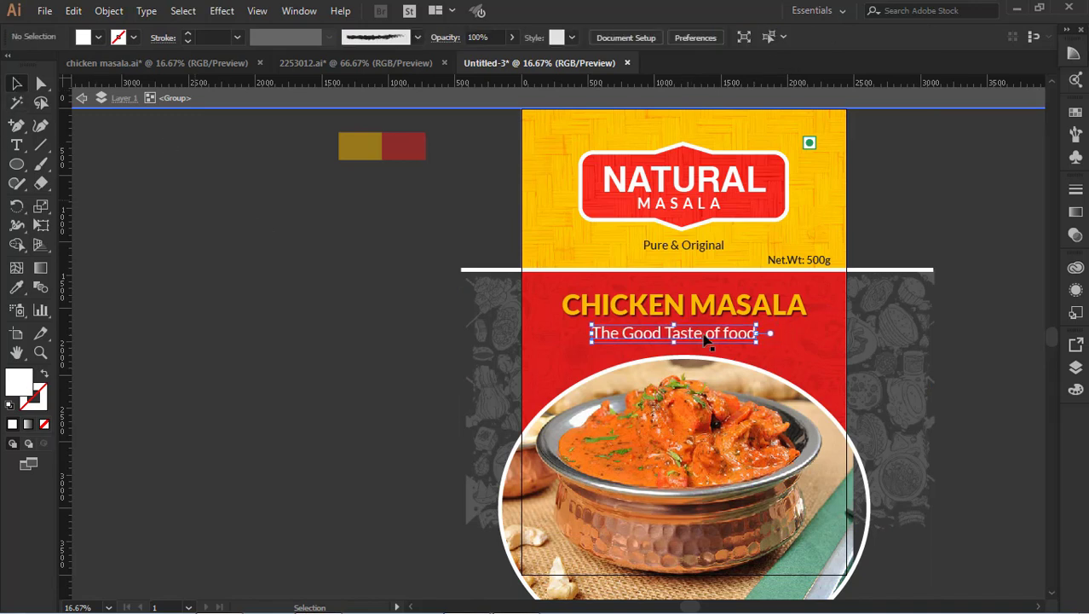
Horizontally centre the tagline with the CHICKEN MASALA title, undoing an overlapping change.
{"action": "left_click", "coordinate": [728, 313], "text": "shift"}
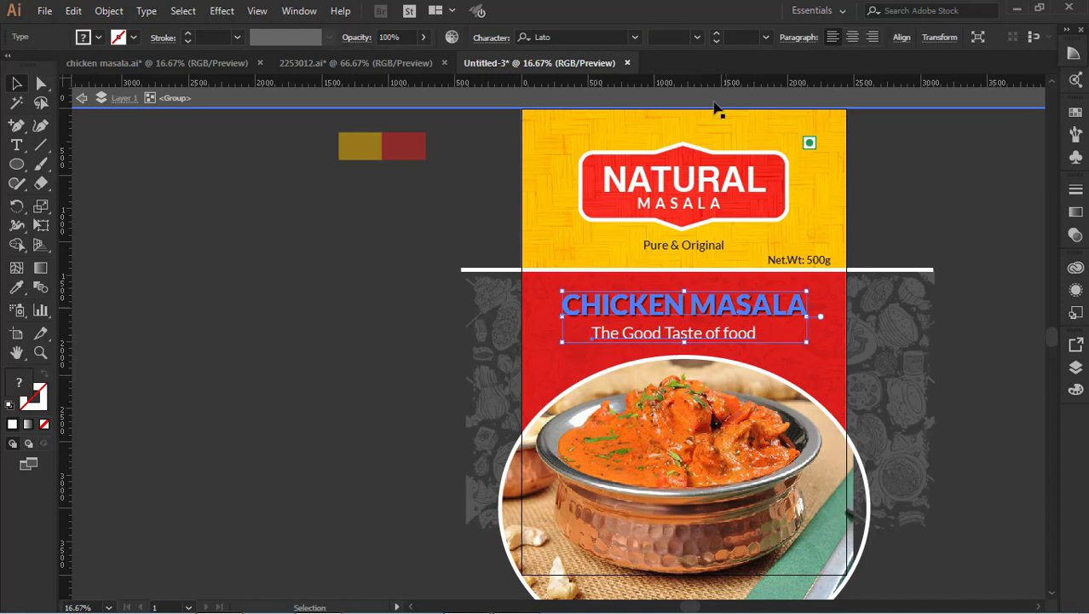
{"action": "left_click", "coordinate": [903, 39]}
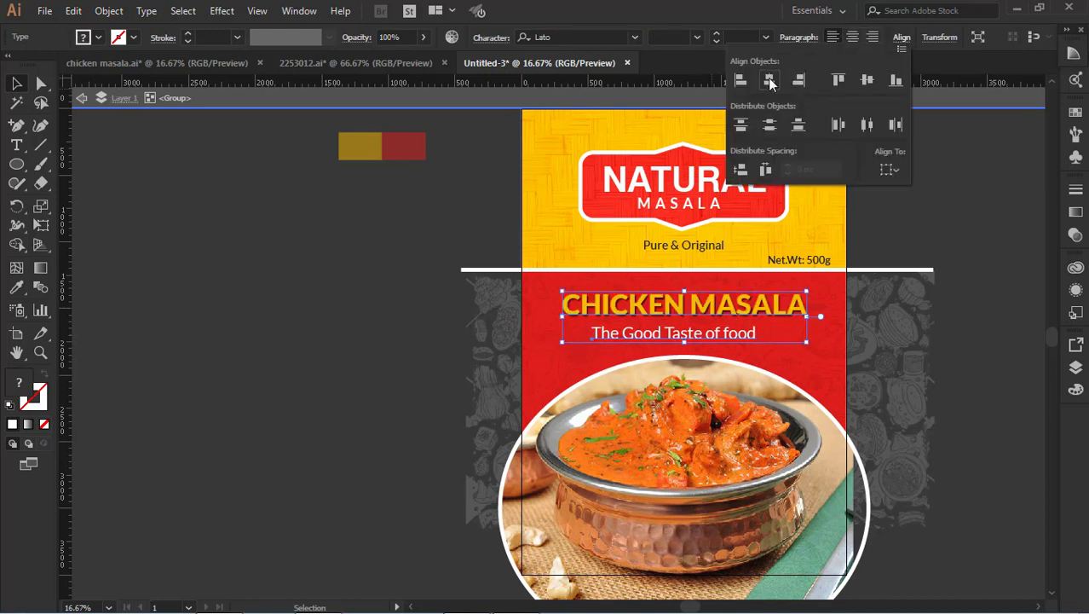
{"action": "left_click", "coordinate": [867, 80]}
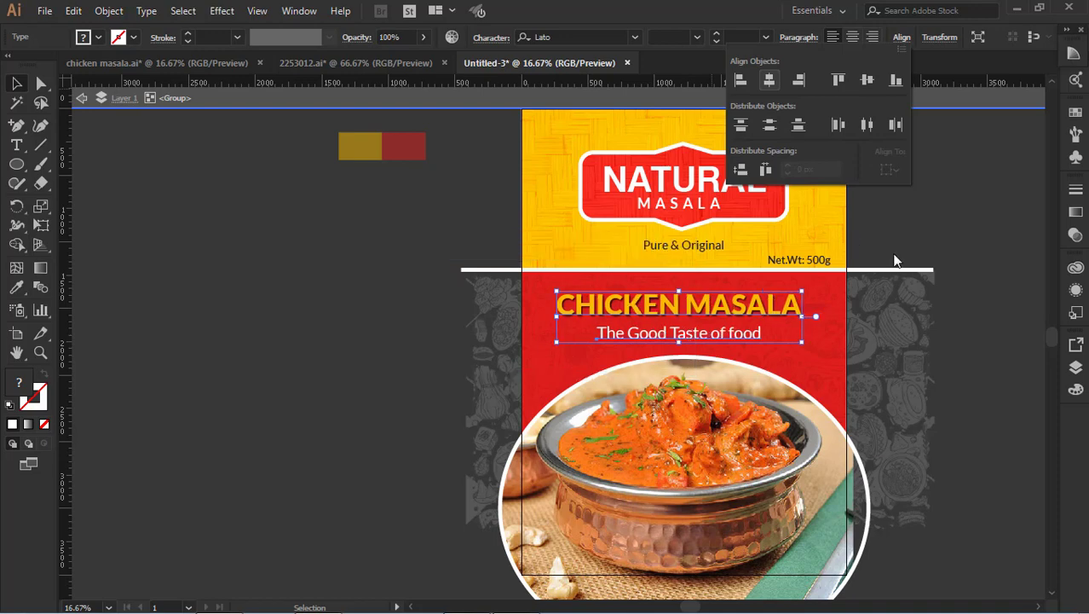
{"action": "key", "text": "a"}
{"action": "left_click", "coordinate": [892, 228]}
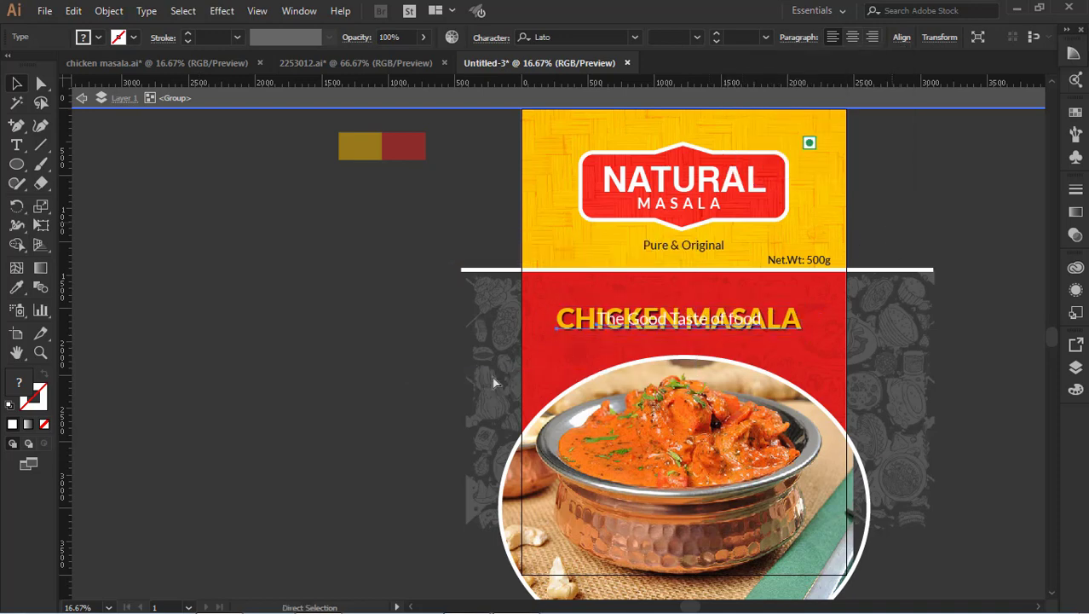
{"action": "key", "text": "ctrl+z"}
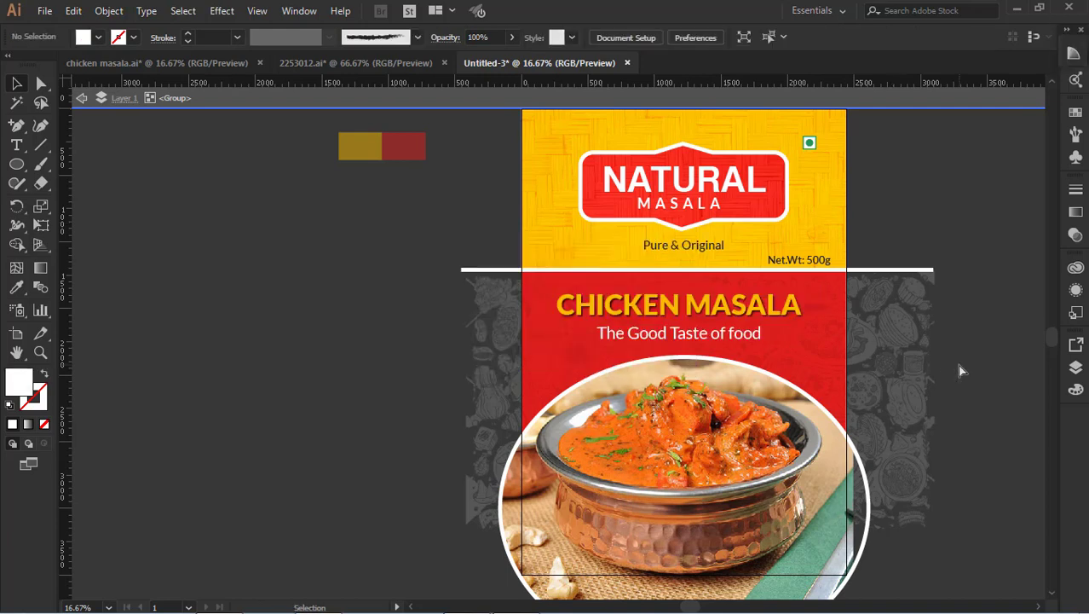
Nudge the Pure & Original text down slightly.
{"action": "left_click", "coordinate": [699, 334]}
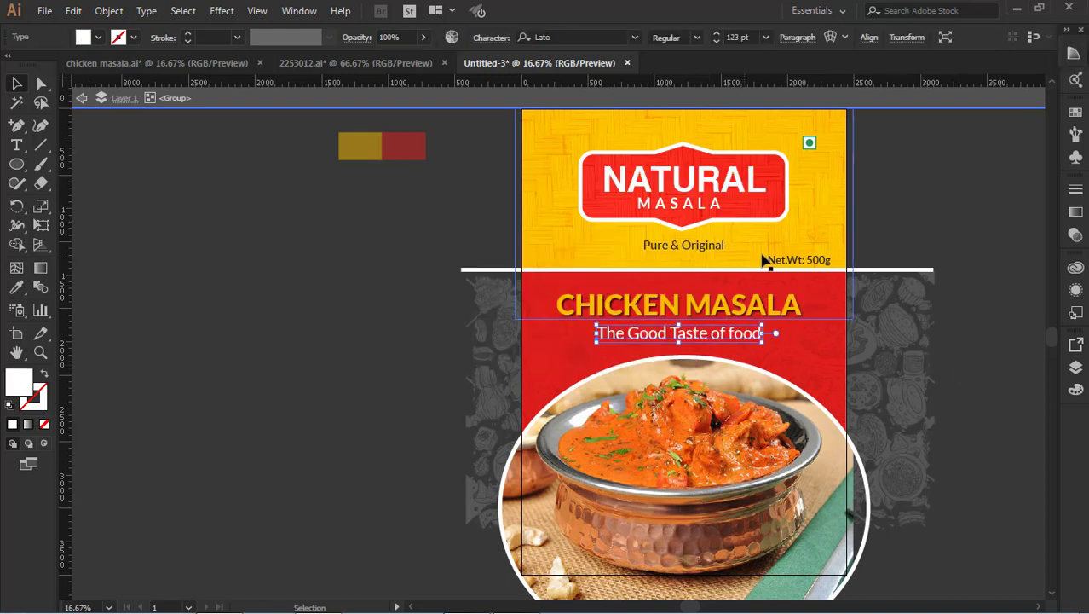
{"action": "left_click", "coordinate": [711, 244]}
{"action": "key", "text": "Down"}
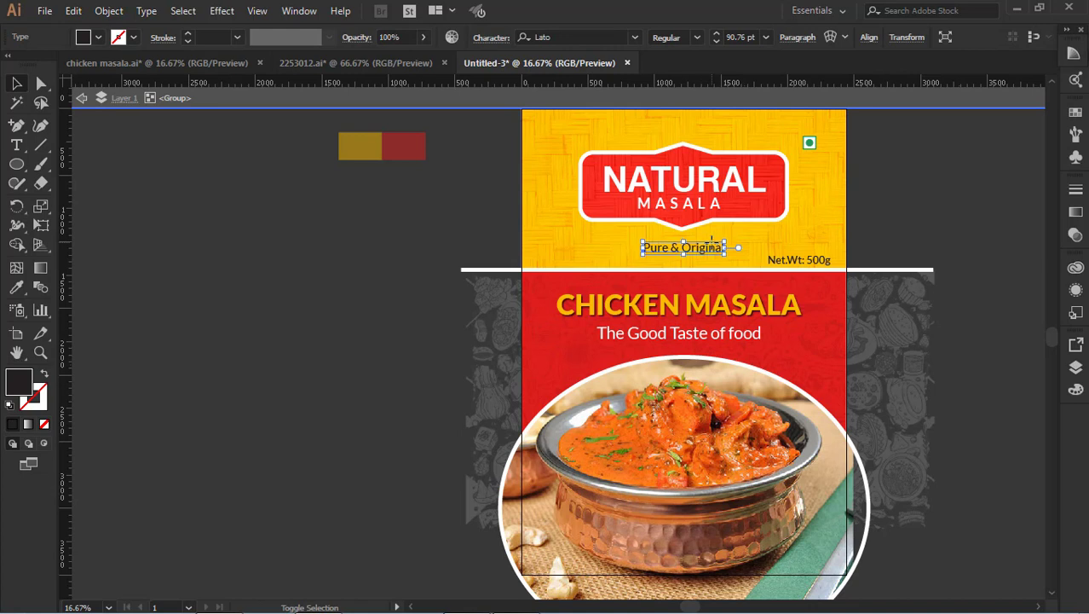
{"action": "scroll", "coordinate": [746, 343], "scroll_direction": "up", "scroll_amount": 1}
{"action": "left_click", "coordinate": [936, 261]}
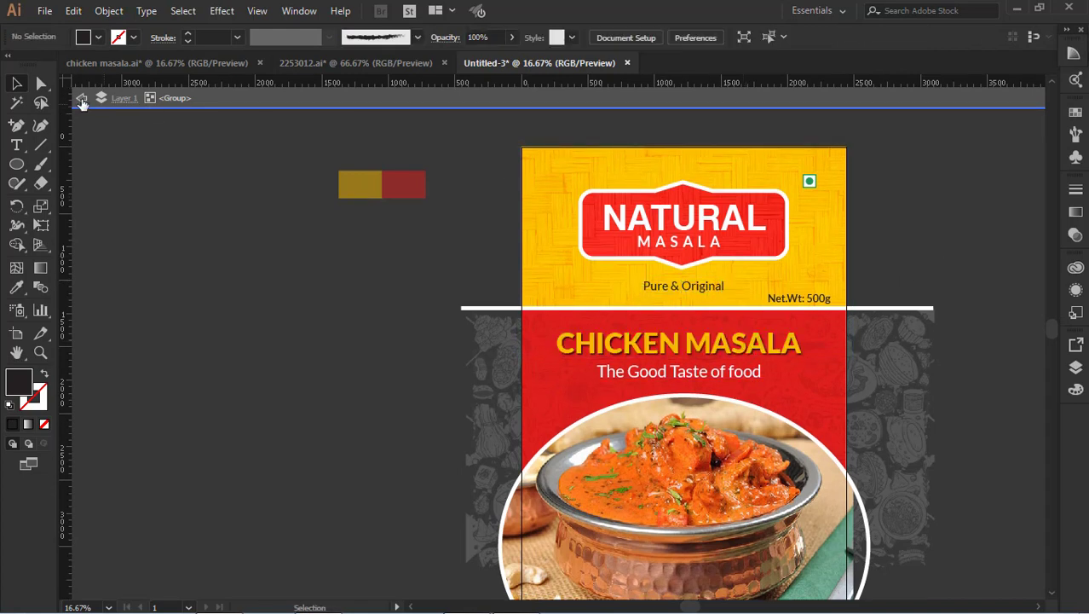
{"action": "left_click", "coordinate": [81, 99]}
Draw a rectangle over the whole pouch artboard and use it to clip the food-doodle pattern.
{"action": "left_click", "coordinate": [81, 99]}
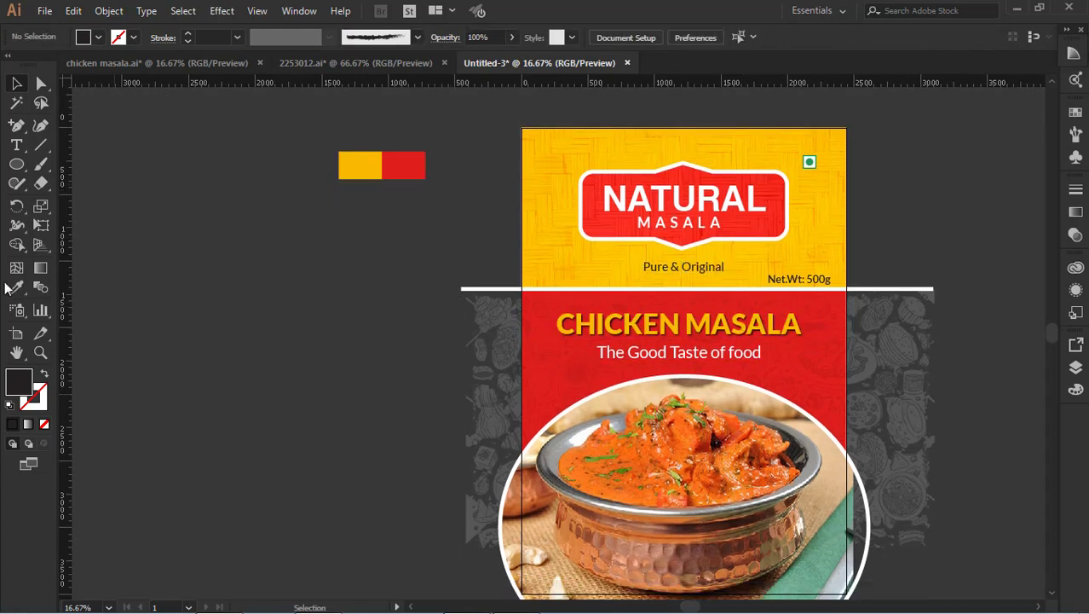
{"action": "left_click_drag", "start_coordinate": [12, 167], "coordinate": [73, 163]}
{"action": "left_click_drag", "start_coordinate": [522, 128], "coordinate": [848, 590]}
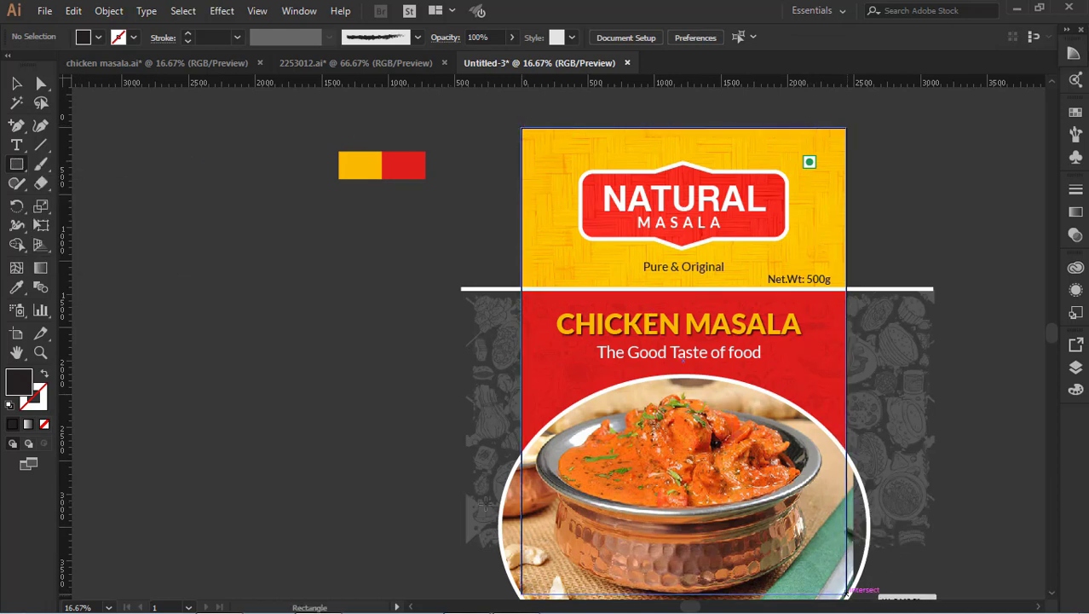
{"action": "key", "text": "v"}
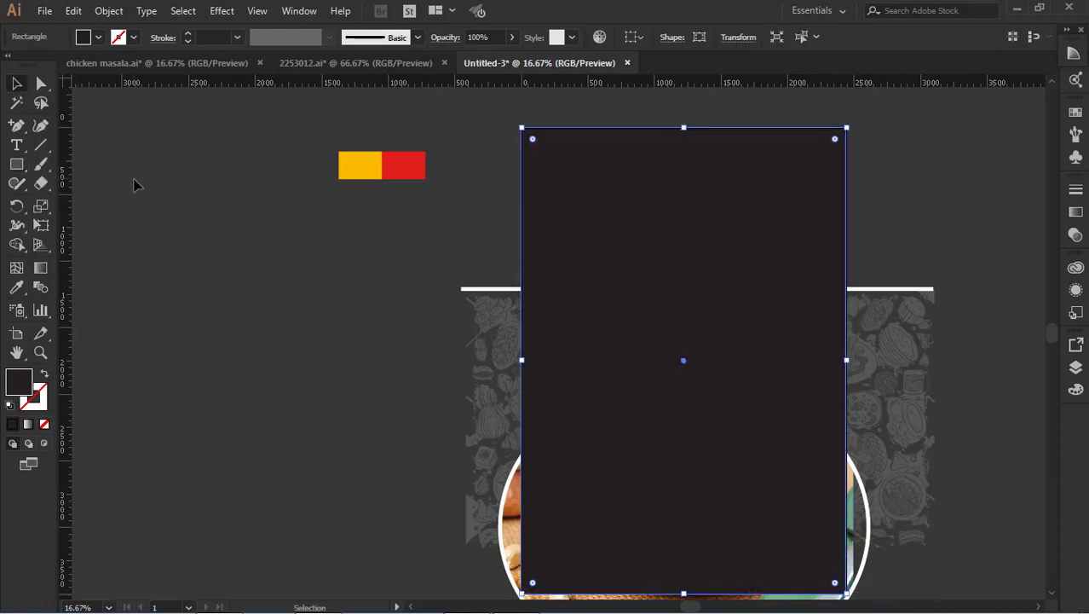
{"action": "left_click", "coordinate": [133, 183]}
{"action": "left_click", "coordinate": [720, 322]}
{"action": "left_click", "coordinate": [902, 345], "text": "shift"}
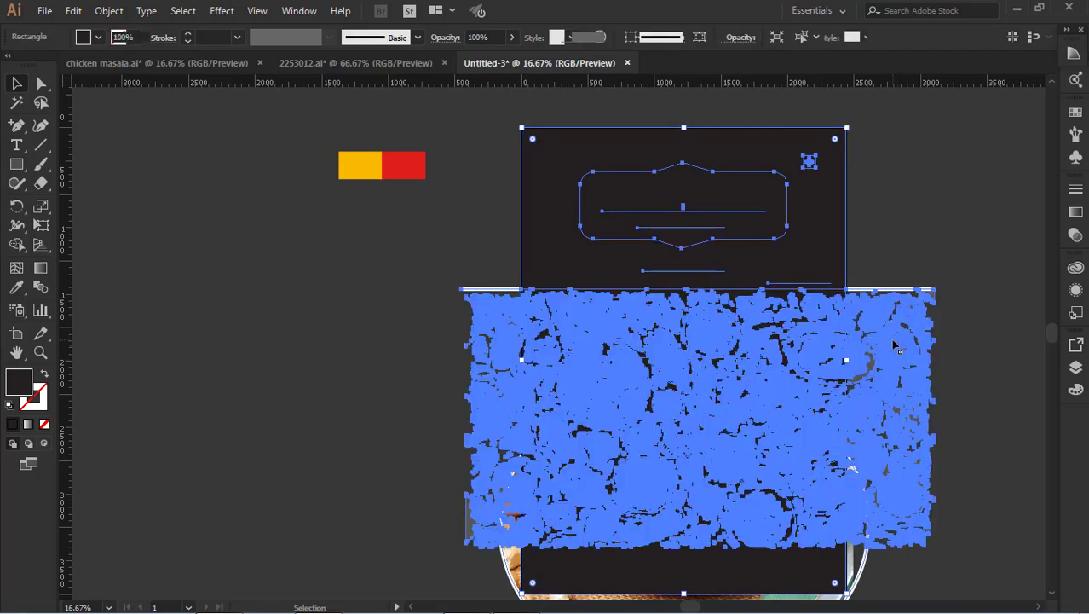
{"action": "right_click", "coordinate": [887, 334]}
{"action": "left_click", "coordinate": [908, 460]}
Switch to full-screen view and drill into the clip group down to the tagline.
{"action": "left_click", "coordinate": [942, 428]}
{"action": "scroll", "coordinate": [942, 428], "scroll_direction": "down", "scroll_amount": 1}
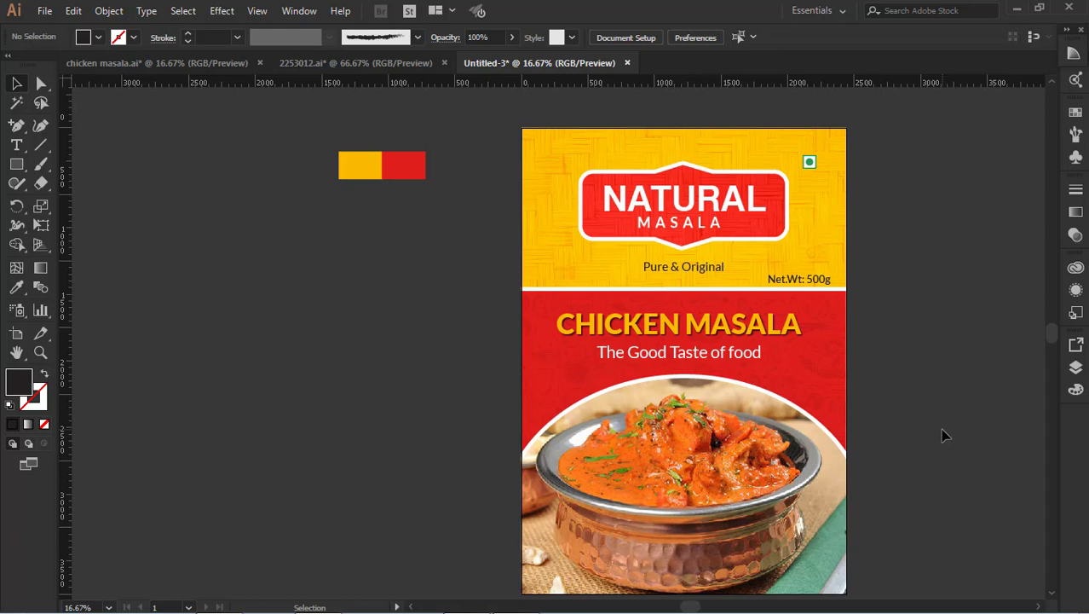
{"action": "scroll", "coordinate": [921, 422], "scroll_direction": "down", "scroll_amount": 2}
{"action": "scroll", "coordinate": [872, 420], "scroll_direction": "up", "scroll_amount": 1}
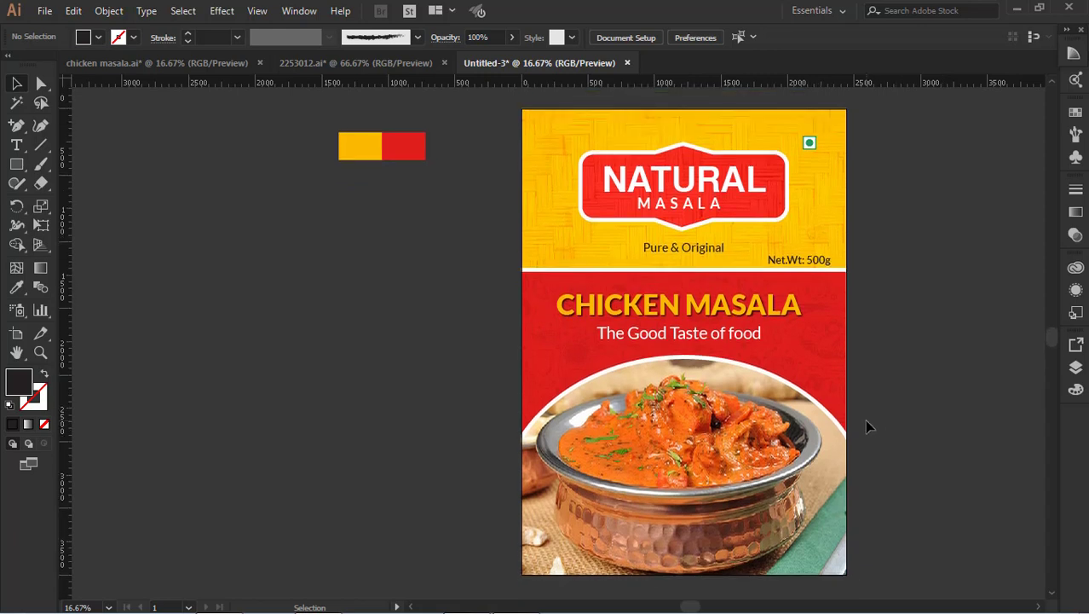
{"action": "scroll", "coordinate": [868, 425], "scroll_direction": "up", "scroll_amount": 2}
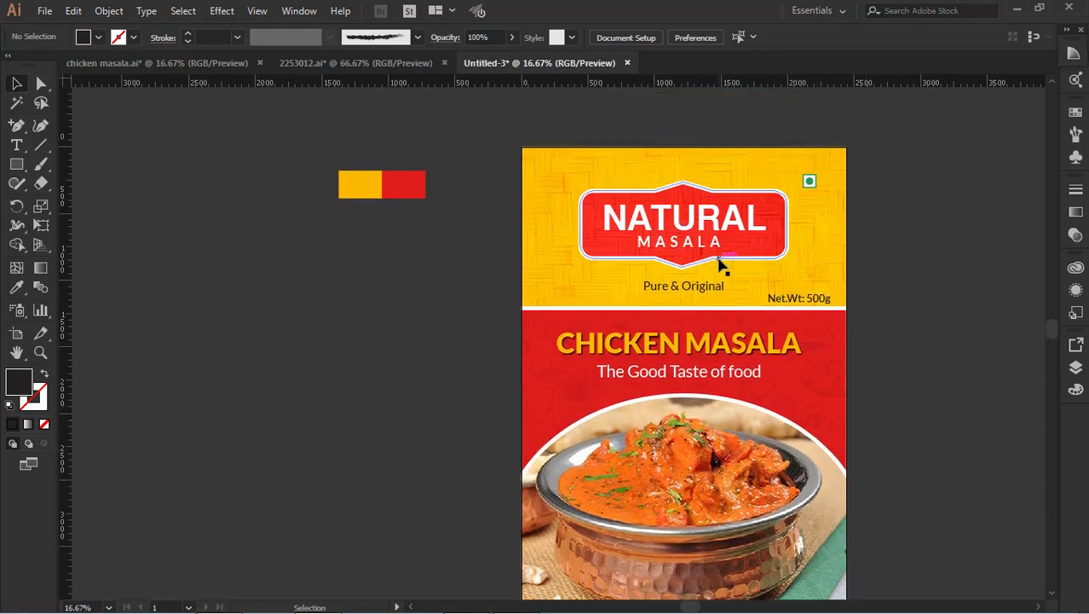
{"action": "key", "text": "f"}
{"action": "left_click", "coordinate": [671, 357]}
{"action": "double_click", "coordinate": [671, 357]}
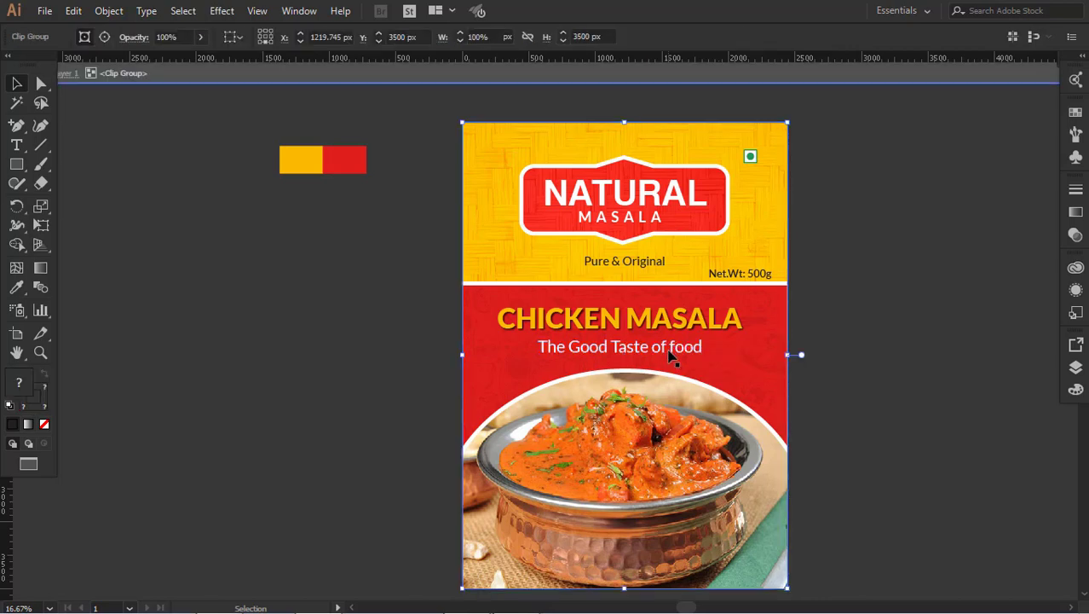
{"action": "left_click", "coordinate": [673, 354]}
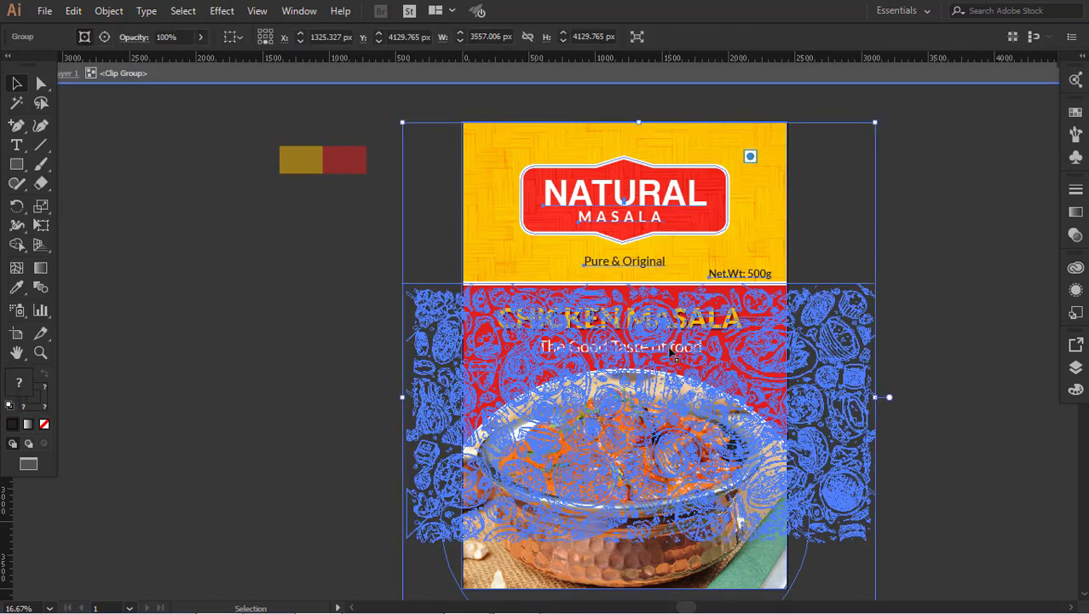
{"action": "left_click", "coordinate": [673, 354]}
{"action": "left_click", "coordinate": [671, 352]}
{"action": "left_click", "coordinate": [671, 349]}
Select the tagline text and try font sizes of 60 pt and 100 pt.
{"action": "double_click", "coordinate": [670, 347]}
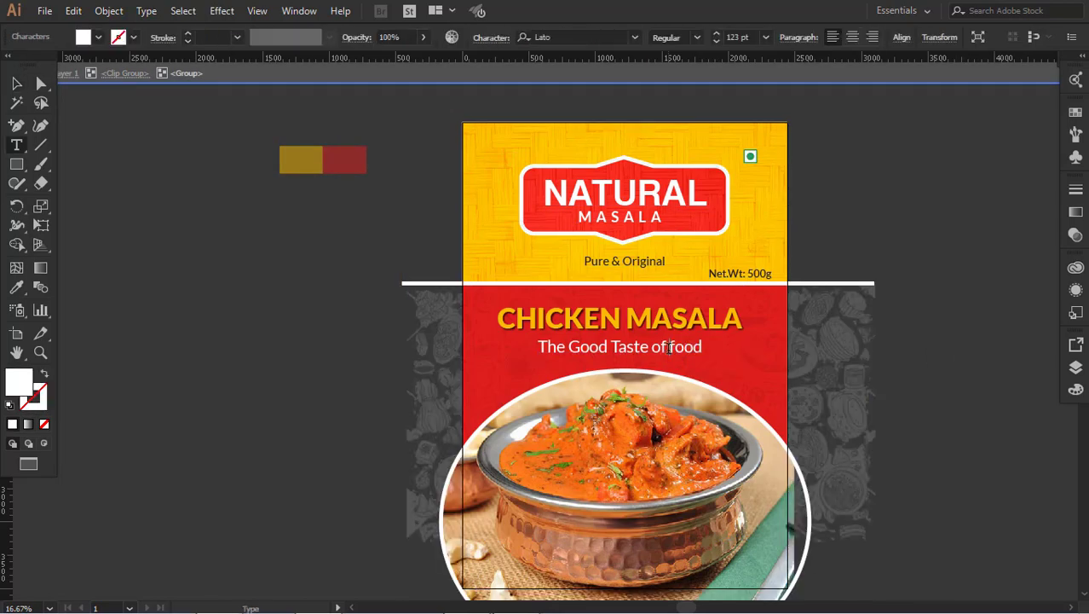
{"action": "left_click_drag", "start_coordinate": [670, 348], "coordinate": [588, 348]}
{"action": "triple_click", "coordinate": [722, 341]}
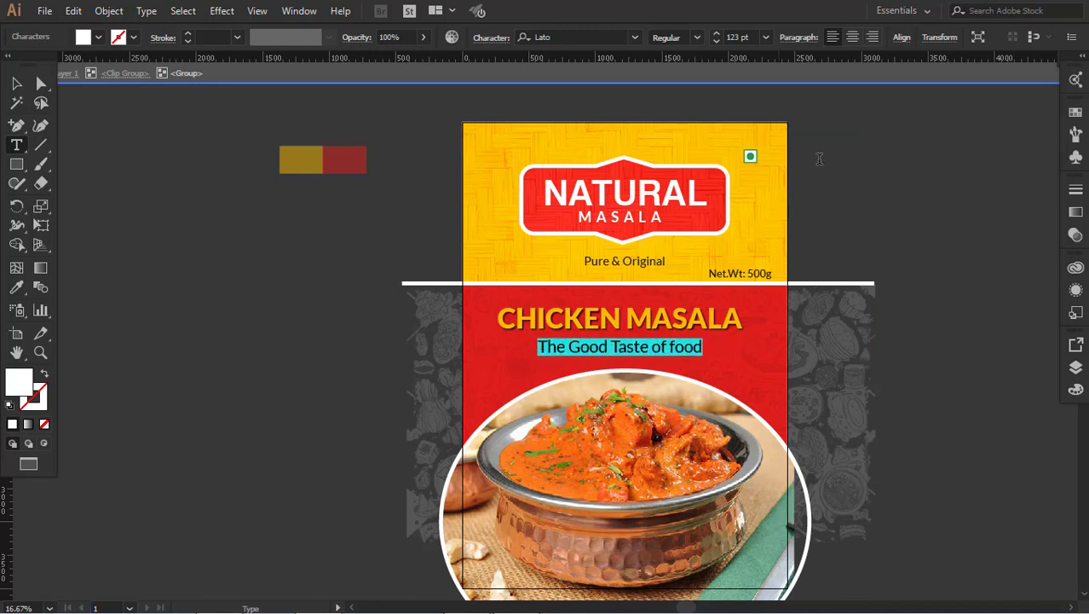
{"action": "left_click", "coordinate": [765, 37]}
{"action": "left_click", "coordinate": [785, 307]}
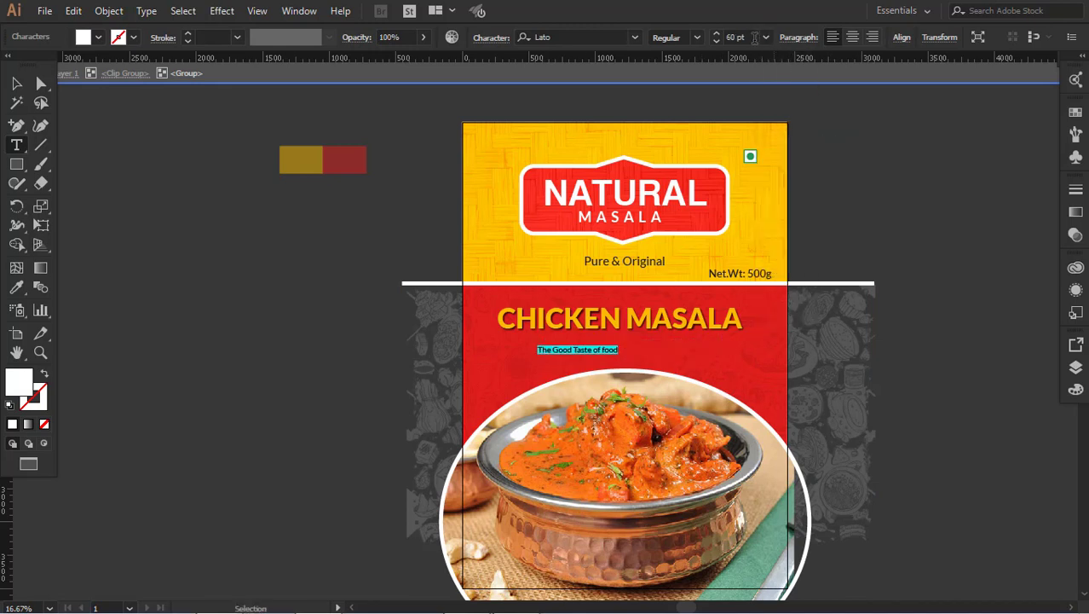
{"action": "left_click", "coordinate": [755, 38]}
{"action": "type", "text": "100"}
{"action": "key", "text": "Return"}
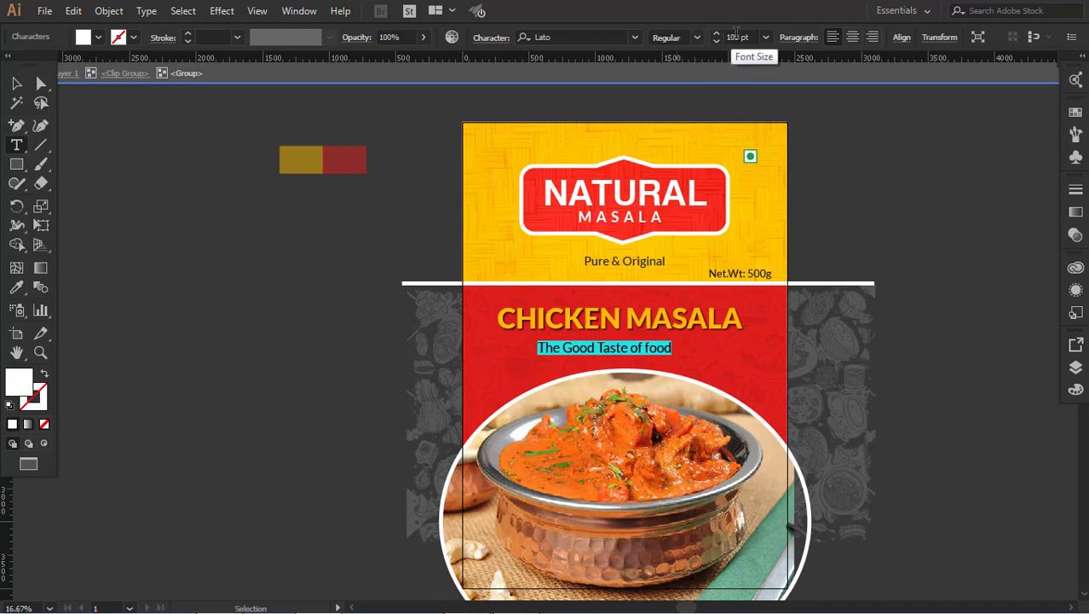
{"action": "left_click", "coordinate": [736, 38]}
{"action": "type", "text": "11"}
{"action": "key", "text": "Escape"}
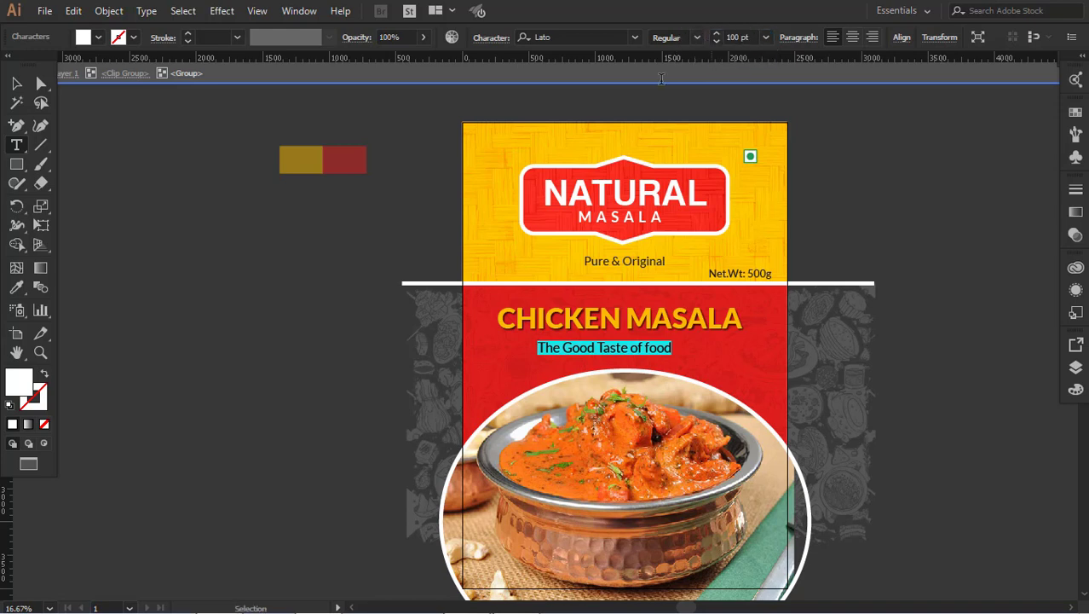
Set the tagline to 120 pt and centre it just below the title.
{"action": "left_click", "coordinate": [285, 289]}
{"action": "left_click_drag", "start_coordinate": [674, 347], "coordinate": [687, 344]}
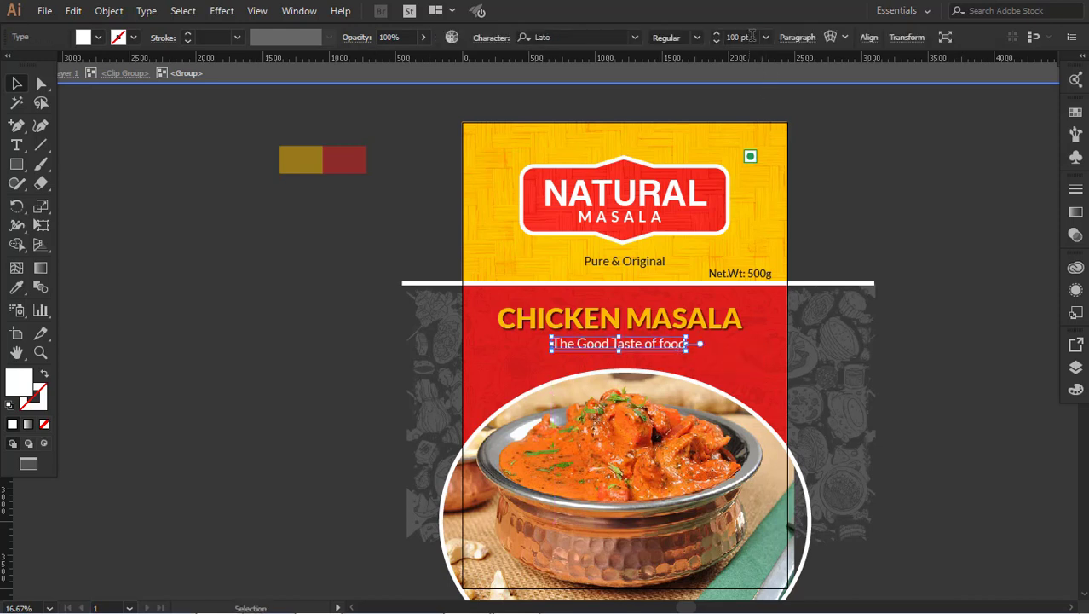
{"action": "left_click", "coordinate": [735, 37]}
{"action": "type", "text": "120"}
{"action": "key", "text": "Return"}
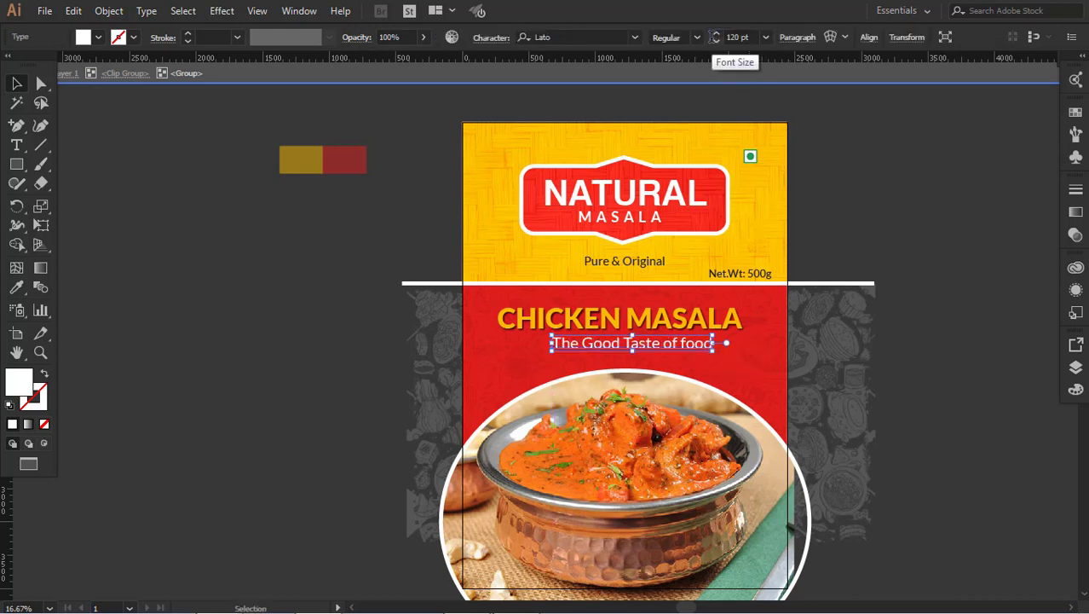
{"action": "left_click", "coordinate": [848, 151]}
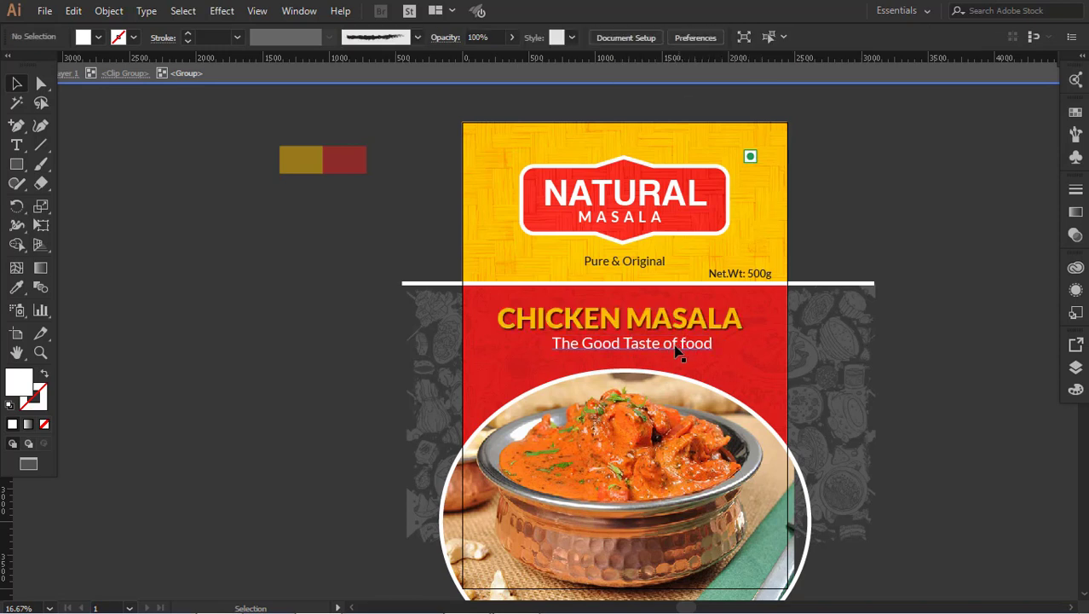
{"action": "left_click_drag", "start_coordinate": [689, 350], "coordinate": [674, 350]}
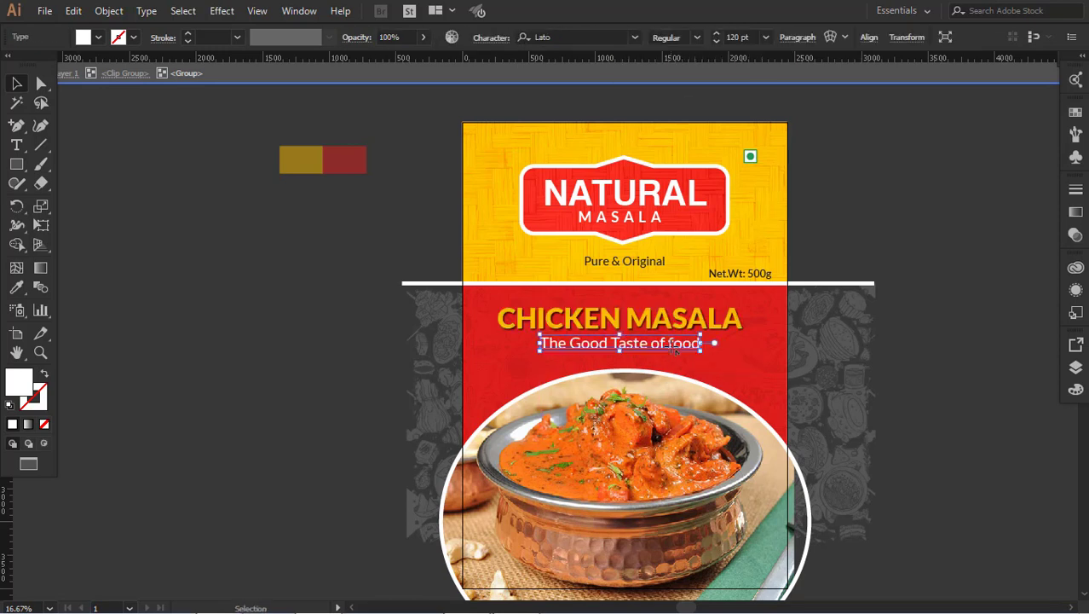
Restore the tagline fill to white after briefly sampling yellow onto it.
{"action": "left_click", "coordinate": [870, 229]}
{"action": "left_click", "coordinate": [695, 345]}
{"action": "key", "text": "i"}
{"action": "left_click", "coordinate": [299, 160]}
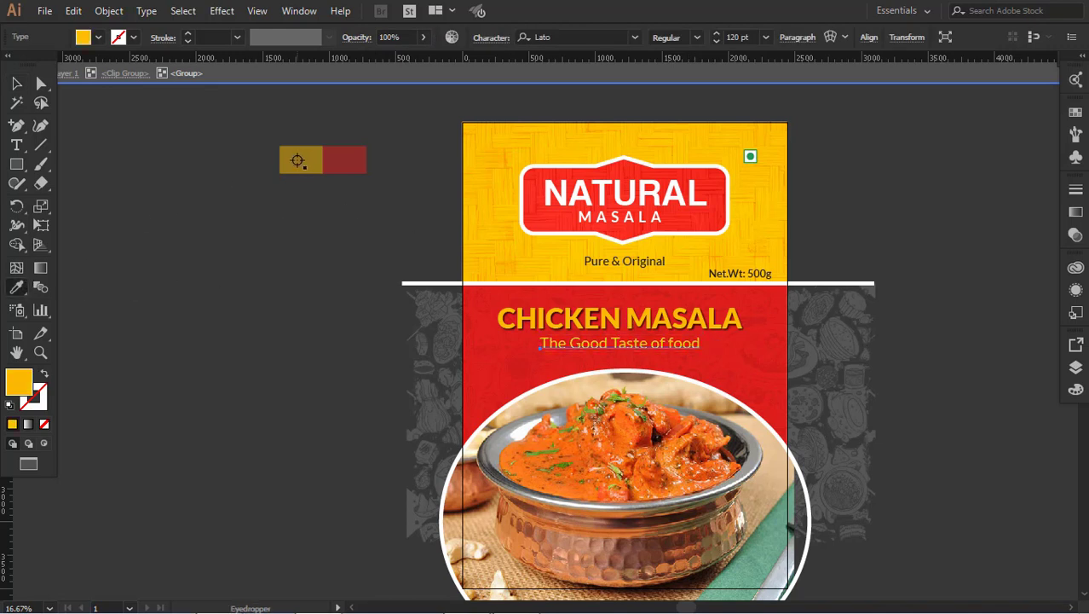
{"action": "left_click", "coordinate": [98, 36]}
{"action": "left_click", "coordinate": [32, 64]}
{"action": "key", "text": "Escape"}
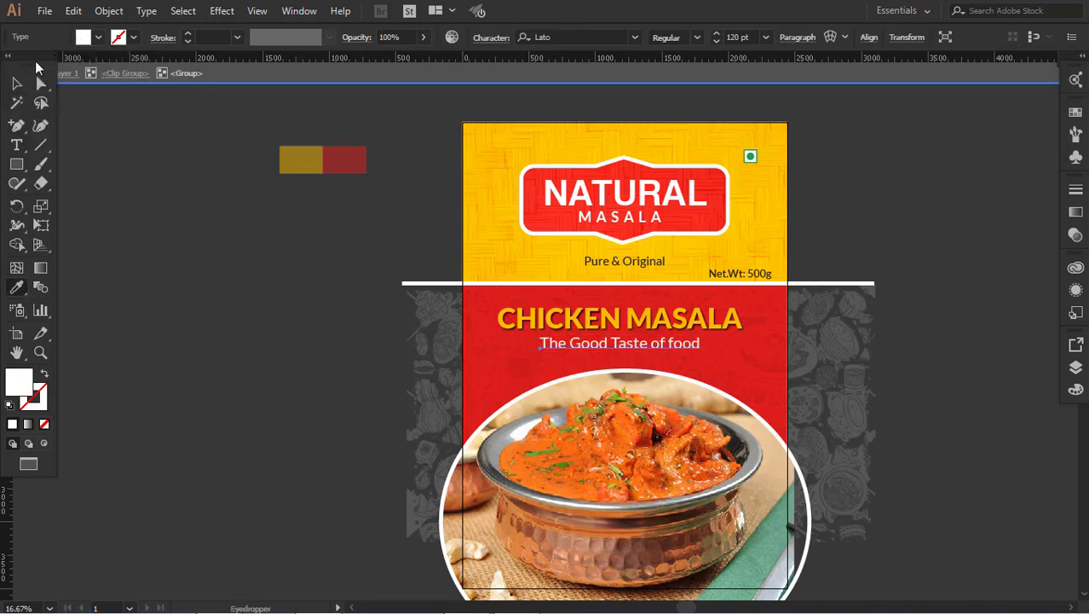
{"action": "key", "text": "v"}
{"action": "key", "text": "ctrl+shift+a"}
Move Pure & Original up slightly.
{"action": "left_click_drag", "start_coordinate": [645, 270], "coordinate": [645, 263]}
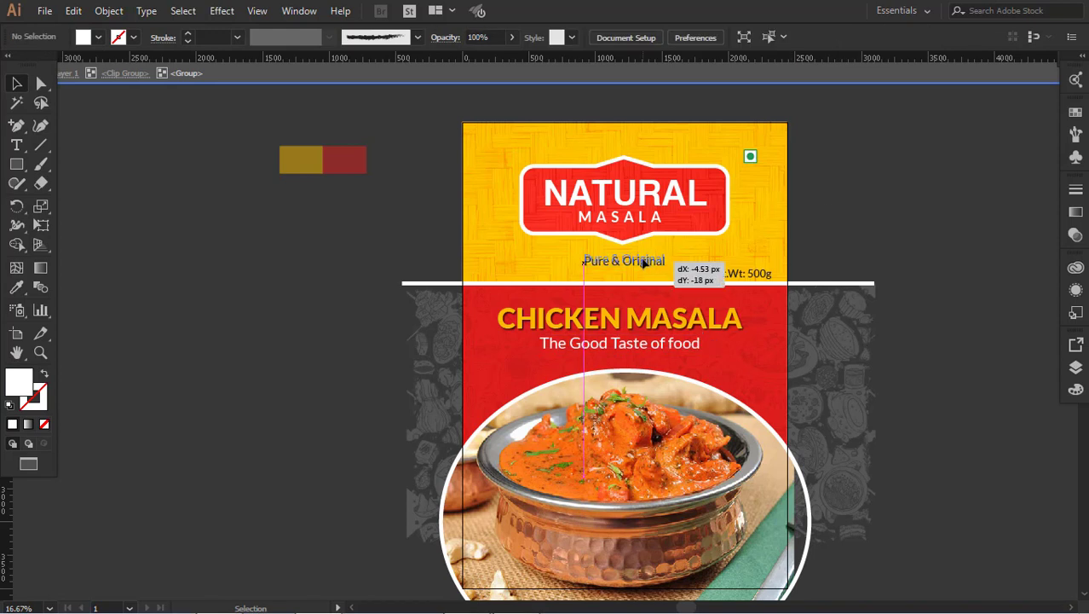
{"action": "key", "text": "ctrl+shift+a"}
{"action": "left_click", "coordinate": [759, 275]}
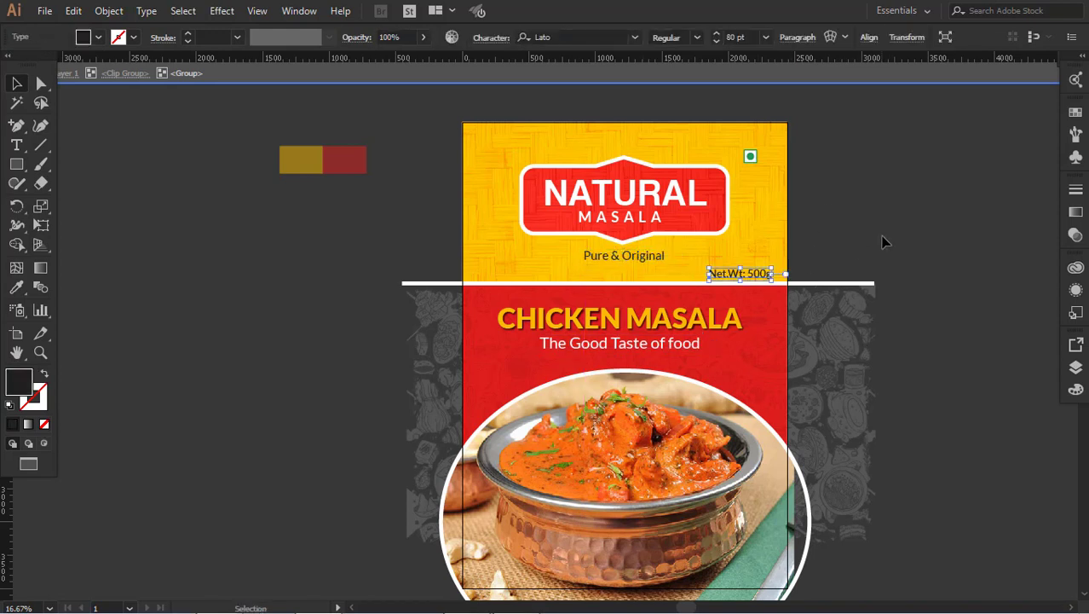
{"action": "left_click", "coordinate": [883, 239]}
Nudge the CHICKEN MASALA title and tagline down together.
{"action": "left_click", "coordinate": [692, 317]}
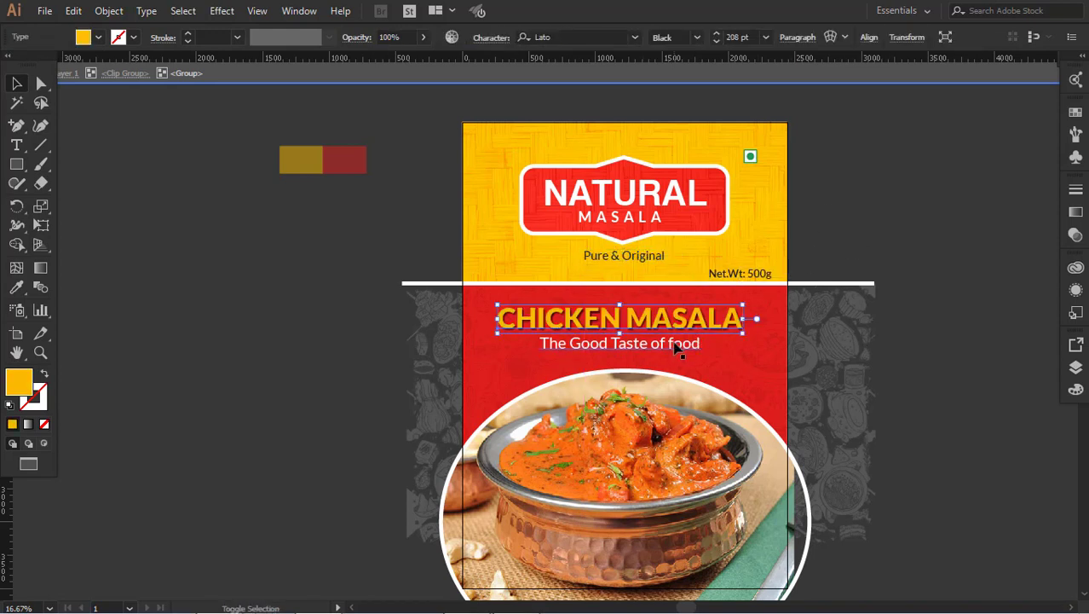
{"action": "left_click", "coordinate": [676, 345], "text": "shift"}
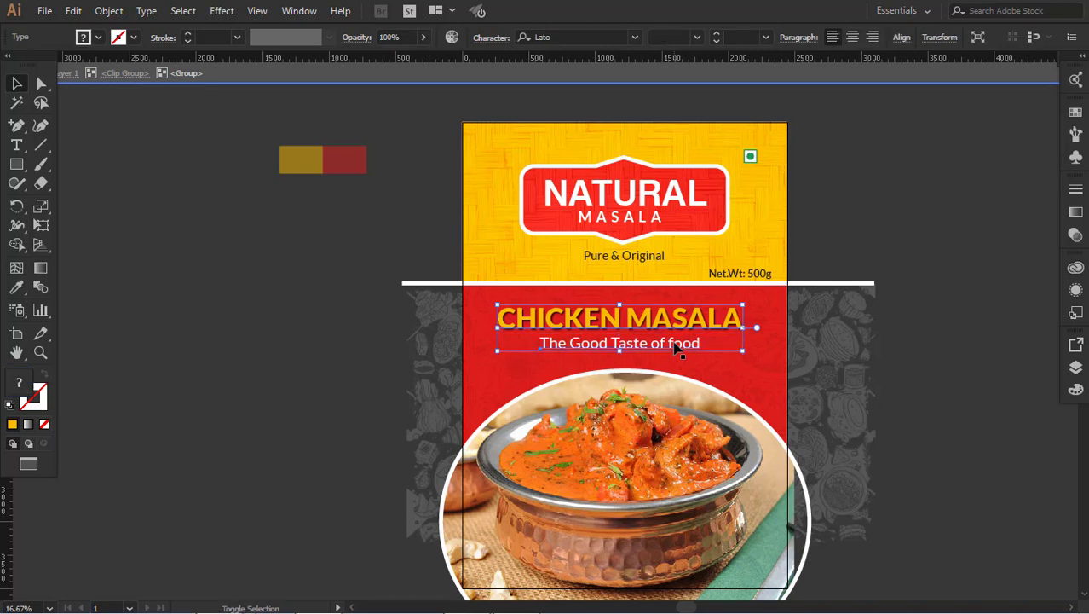
{"action": "key", "text": "shift+Down"}
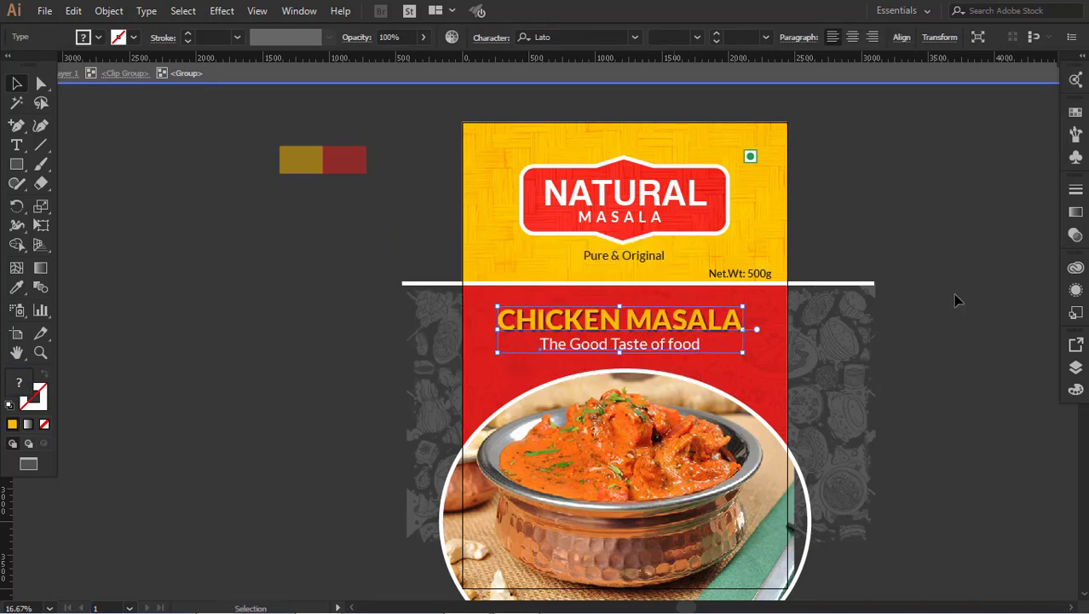
{"action": "left_click", "coordinate": [946, 292]}
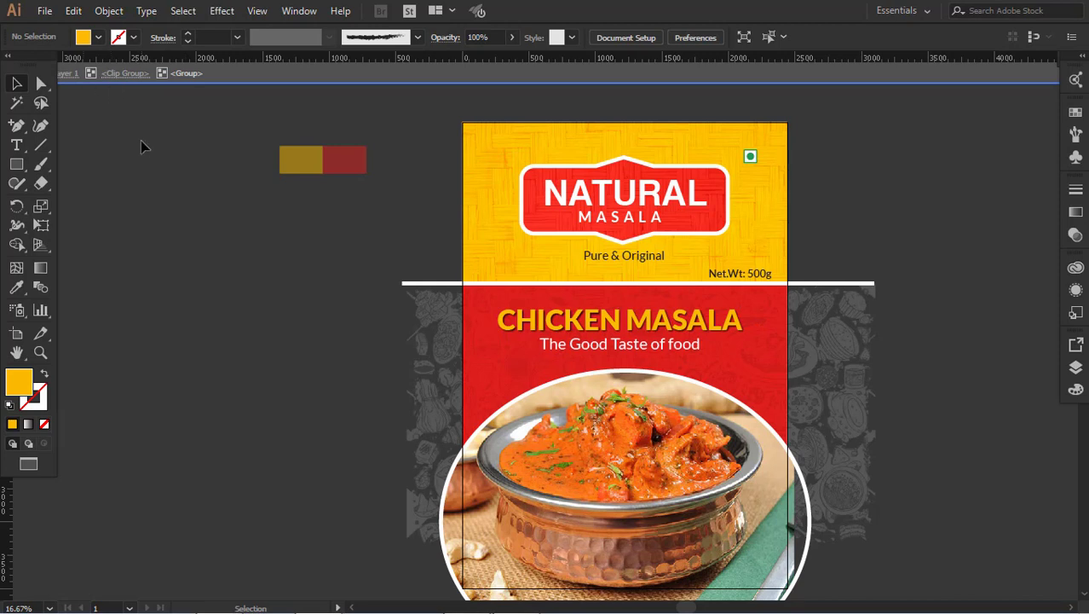
Exit isolation mode and full screen, with the Tools panel in one column.
{"action": "left_click_drag", "start_coordinate": [17, 65], "coordinate": [16, 124]}
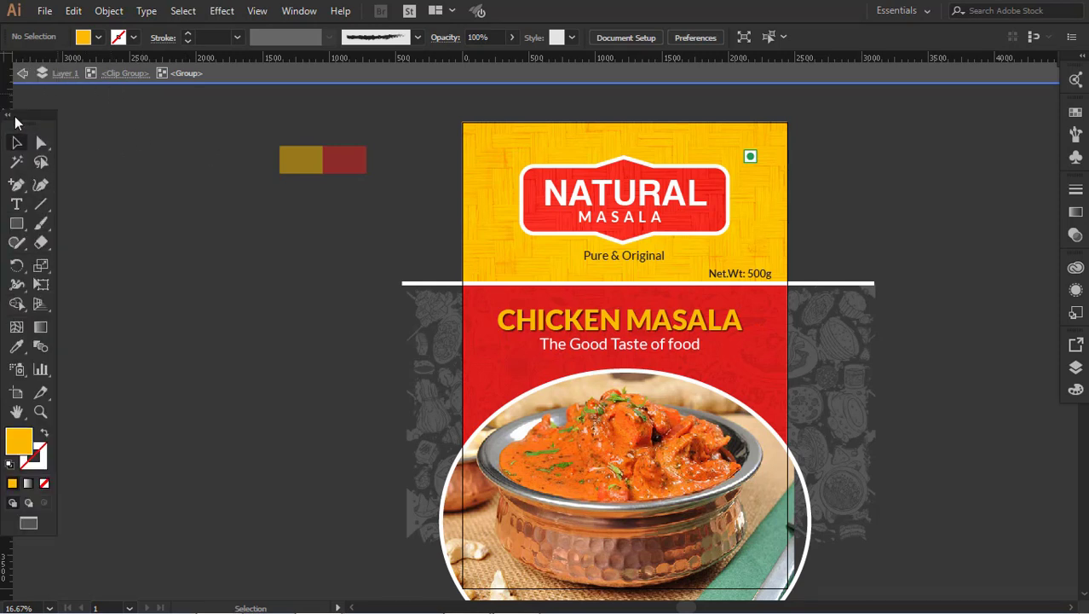
{"action": "left_click", "coordinate": [9, 107]}
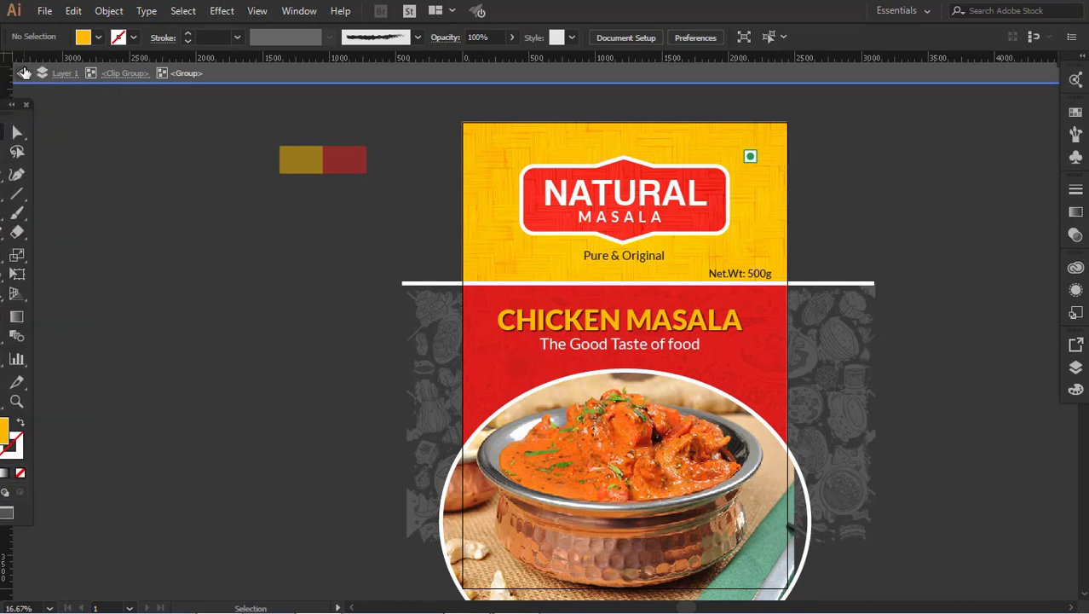
{"action": "left_click", "coordinate": [24, 72]}
{"action": "left_click", "coordinate": [24, 72]}
{"action": "left_click", "coordinate": [24, 72]}
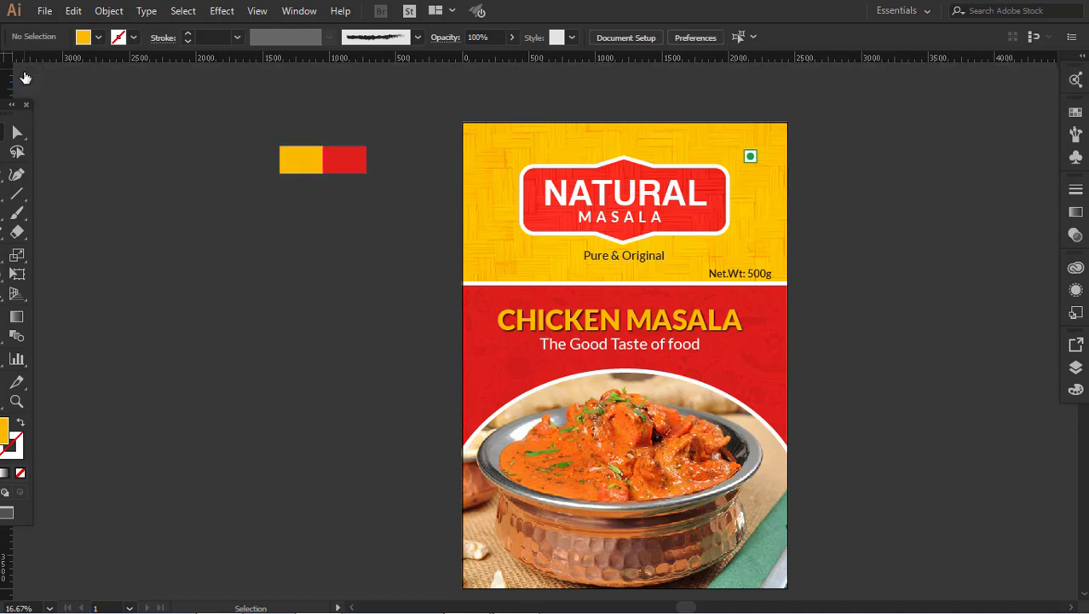
Dock the Tools panel at the left edge and scroll over the finished pouch.
{"action": "left_click_drag", "start_coordinate": [43, 104], "coordinate": [35, 72]}
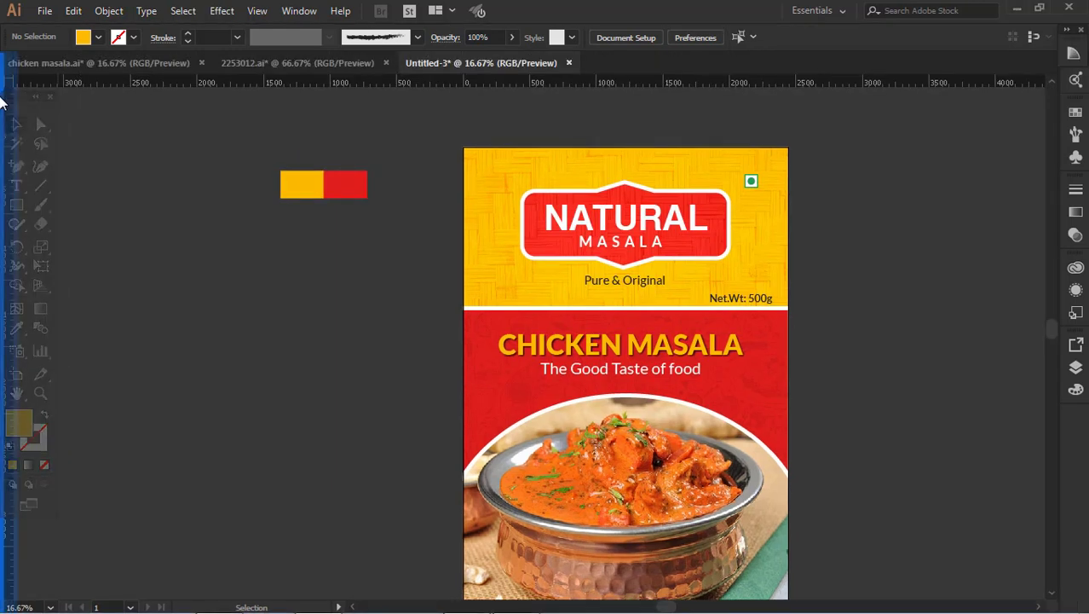
{"action": "scroll", "coordinate": [942, 357], "scroll_direction": "down", "scroll_amount": 1}
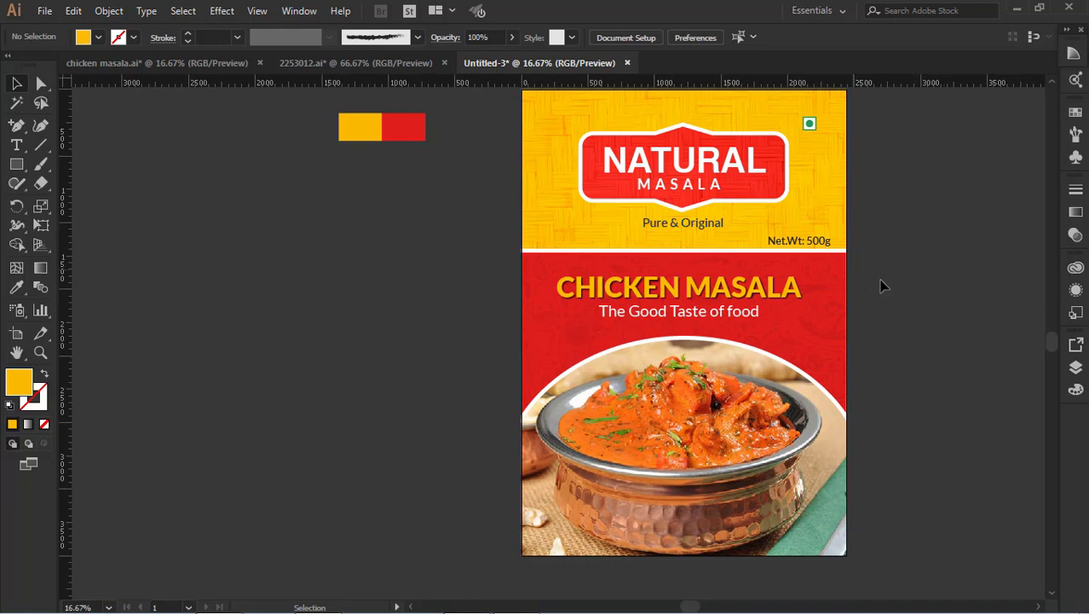
{"action": "scroll", "coordinate": [801, 435], "scroll_direction": "up", "scroll_amount": 4}
{"action": "scroll", "coordinate": [907, 362], "scroll_direction": "down", "scroll_amount": 1}
{"action": "scroll", "coordinate": [907, 362], "scroll_direction": "down", "scroll_amount": 3}
{"action": "scroll", "coordinate": [907, 362], "scroll_direction": "down", "scroll_amount": 4}
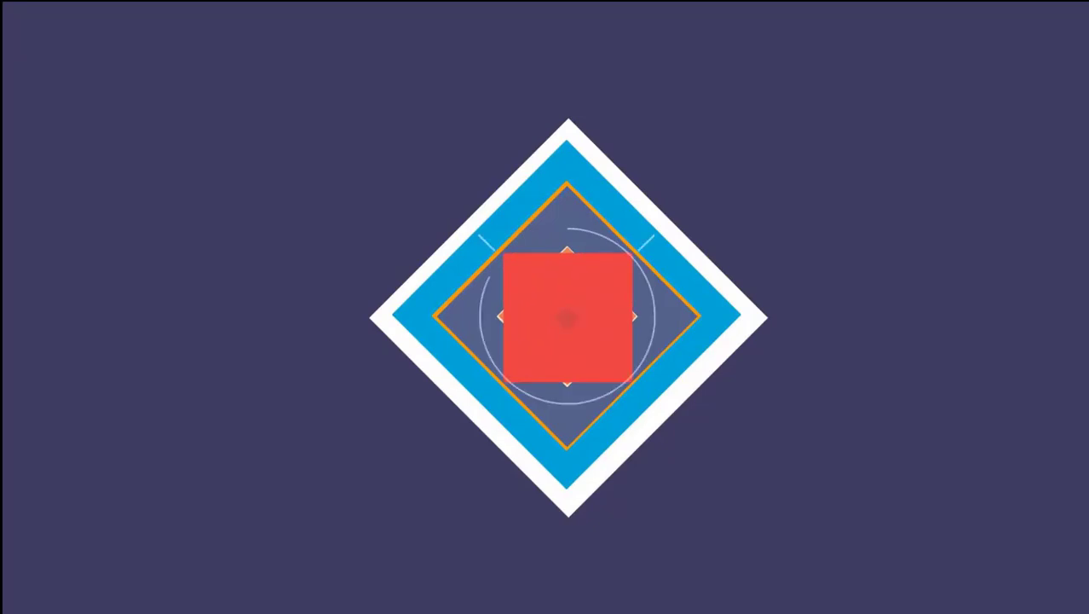